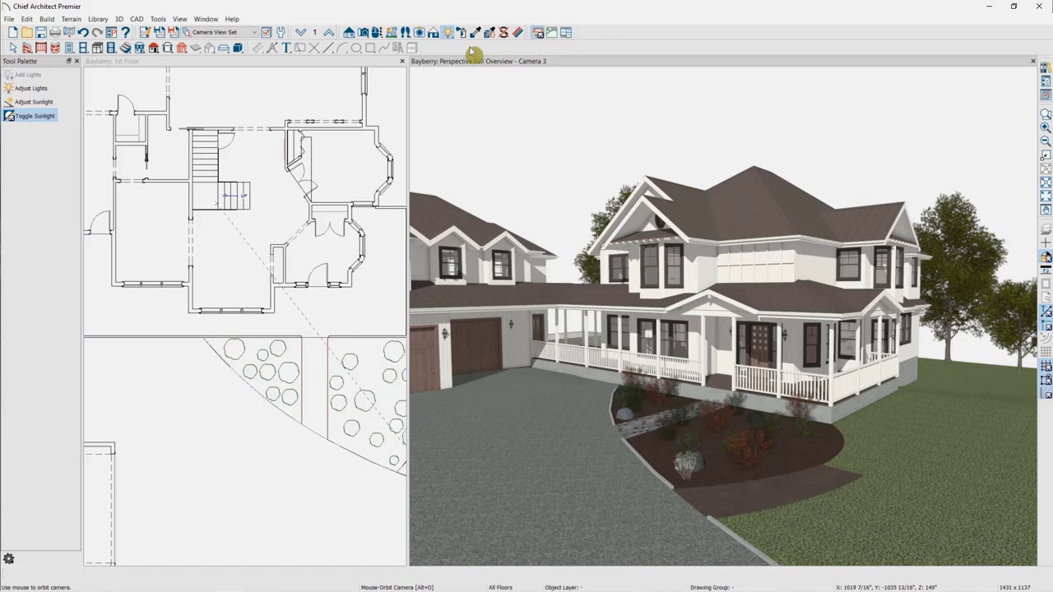
{"action": "left_click", "coordinate": [27, 19]}
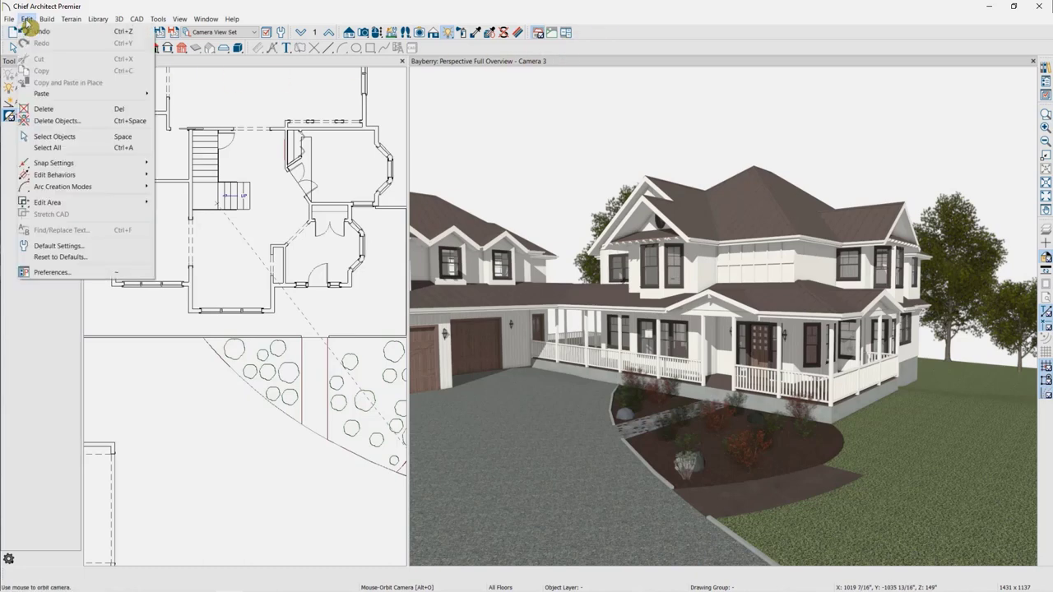
{"action": "left_click", "coordinate": [395, 9]}
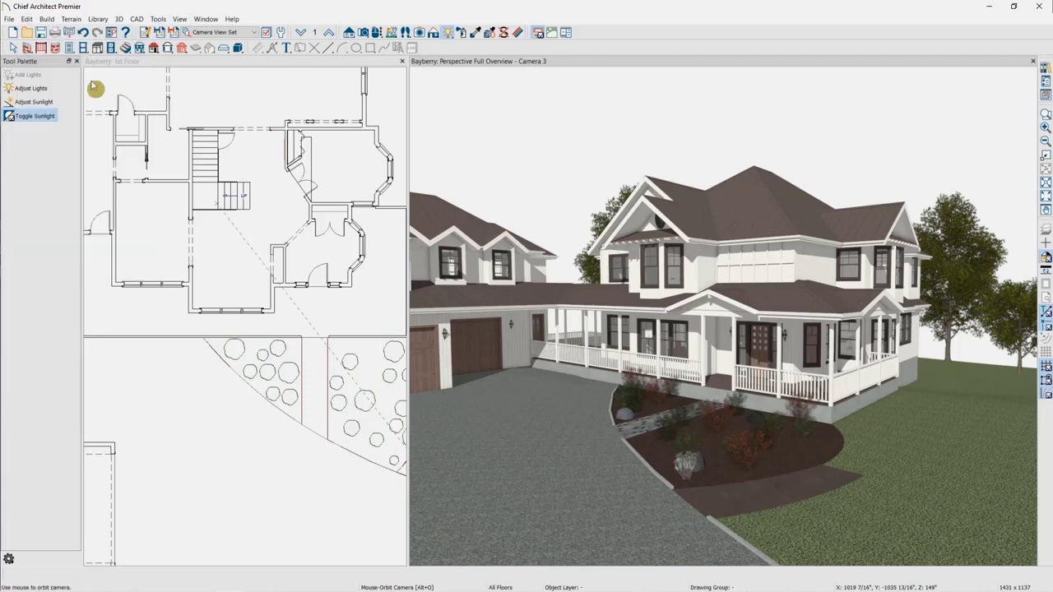
- Open the Exterior Stair Defaults through the default settings of the stair tools
{"action": "left_click", "coordinate": [126, 49]}
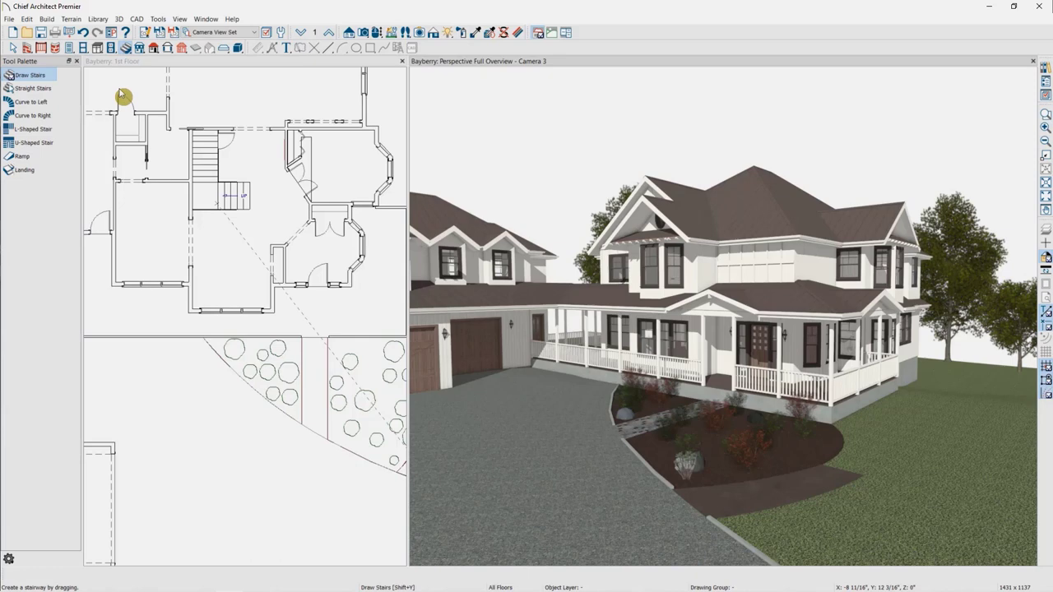
{"action": "double_click", "coordinate": [127, 50]}
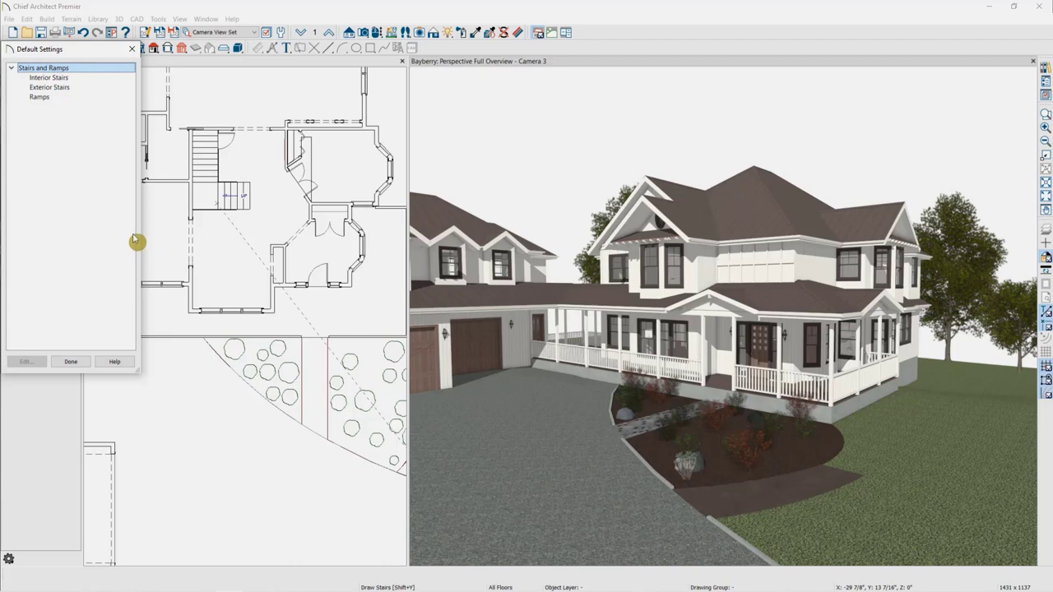
{"action": "left_click", "coordinate": [77, 78]}
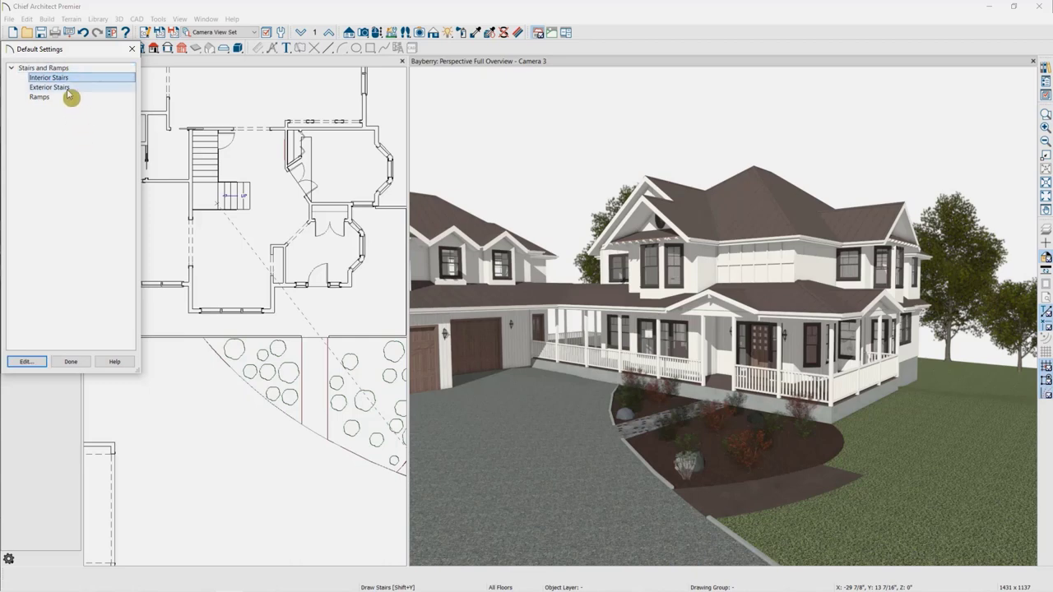
{"action": "left_click", "coordinate": [73, 87]}
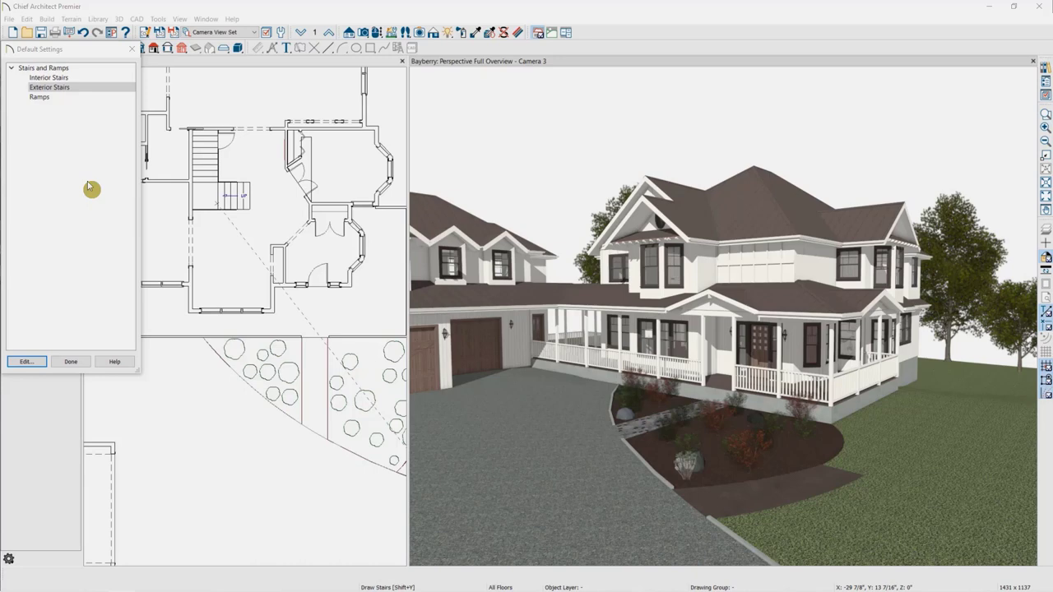
{"action": "left_click", "coordinate": [55, 89]}
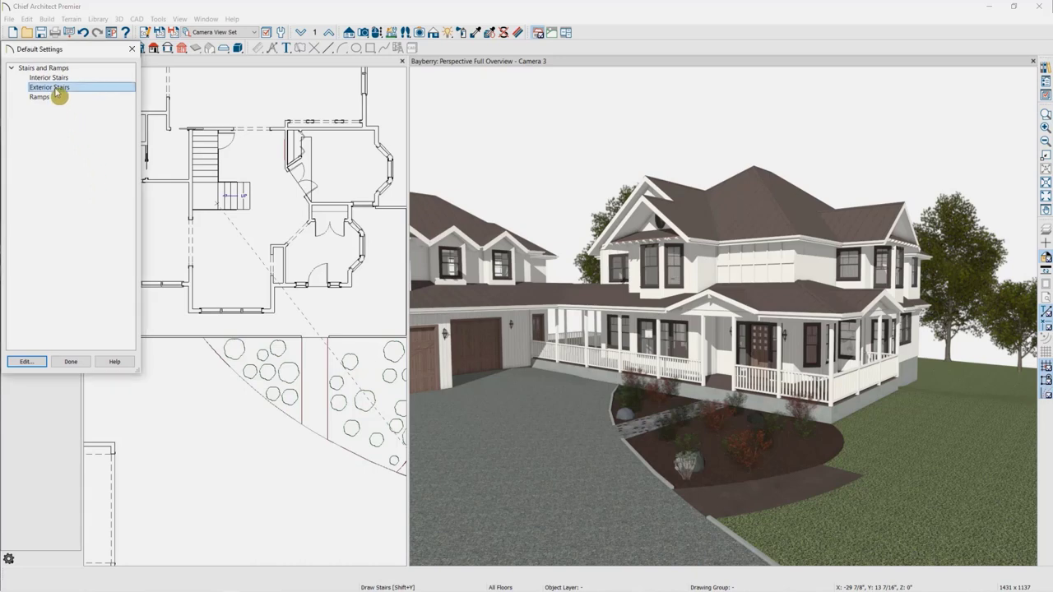
{"action": "double_click", "coordinate": [55, 89]}
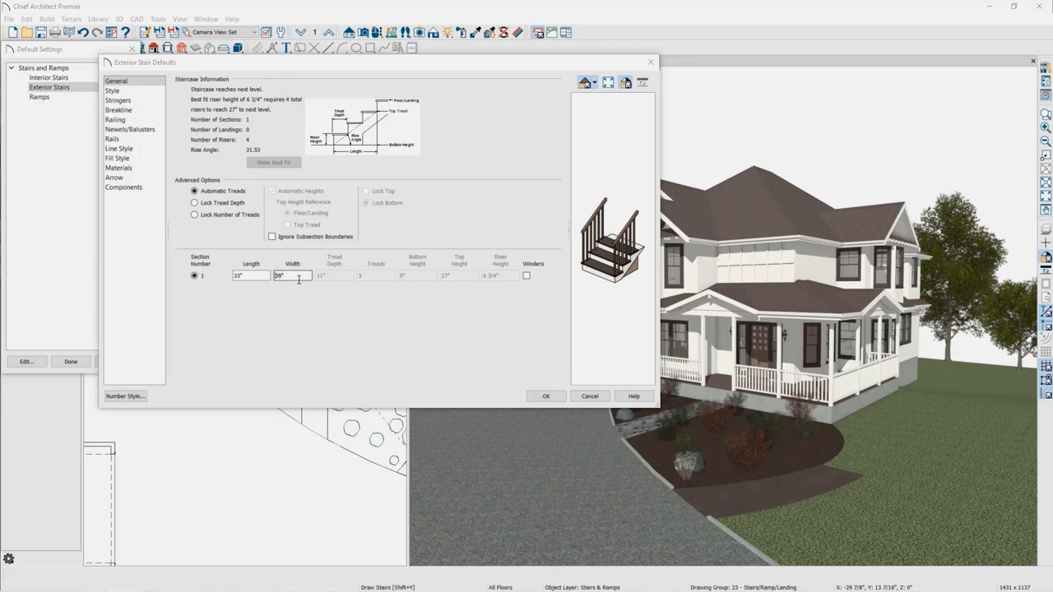
{"action": "left_click", "coordinate": [298, 275]}
- Set the tread overhang of the exterior stair defaults to 0" in the style settings
{"action": "left_click", "coordinate": [153, 92]}
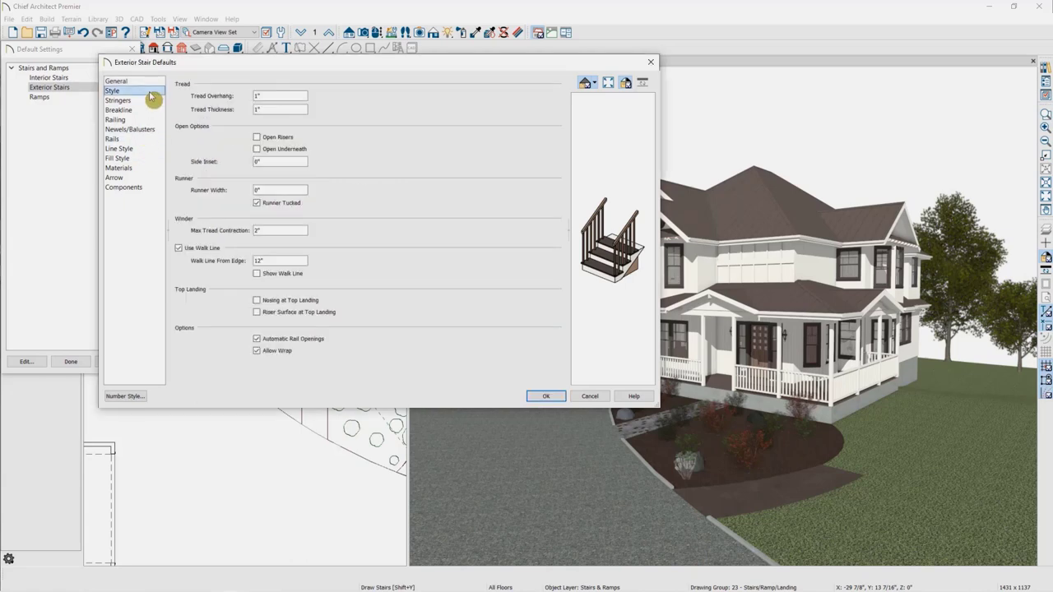
{"action": "left_click", "coordinate": [287, 108]}
{"action": "left_click", "coordinate": [220, 97]}
{"action": "type", "text": "0"}
{"action": "key", "text": "Tab"}
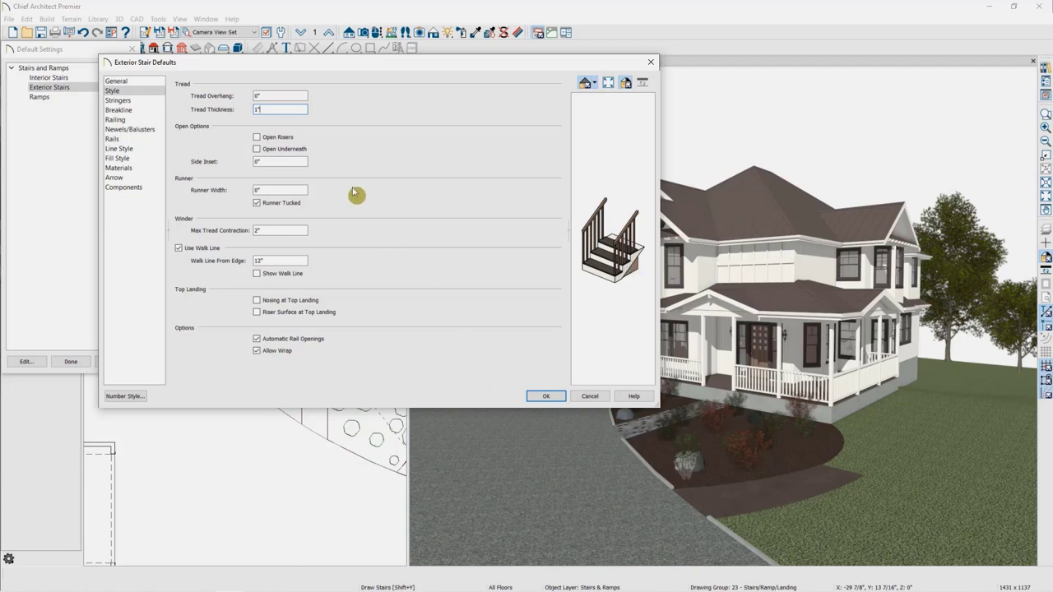
- Try the Open Risers and Open Underneath options one at a time in the stair preview, switching each one back off
{"action": "left_click", "coordinate": [281, 137]}
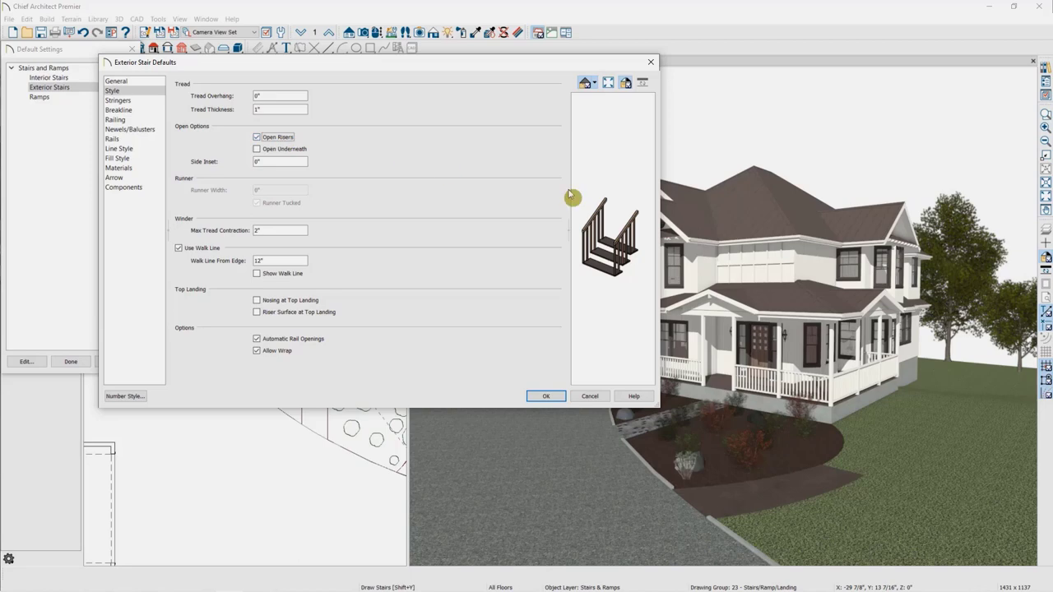
{"action": "left_click", "coordinate": [272, 138]}
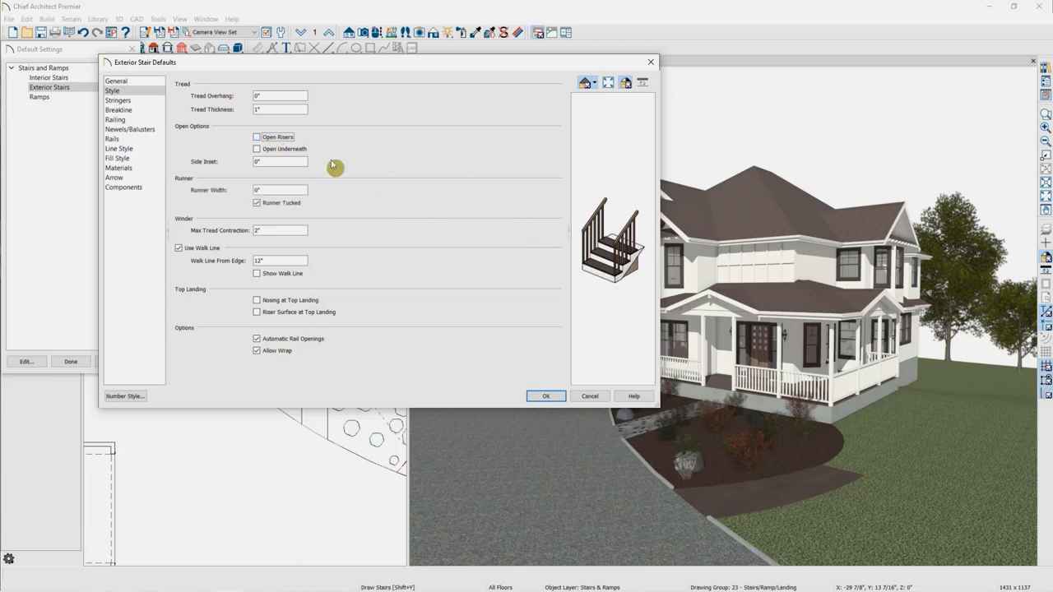
{"action": "left_click", "coordinate": [280, 149]}
{"action": "left_click_drag", "start_coordinate": [635, 266], "coordinate": [613, 262]}
{"action": "left_click", "coordinate": [280, 149]}
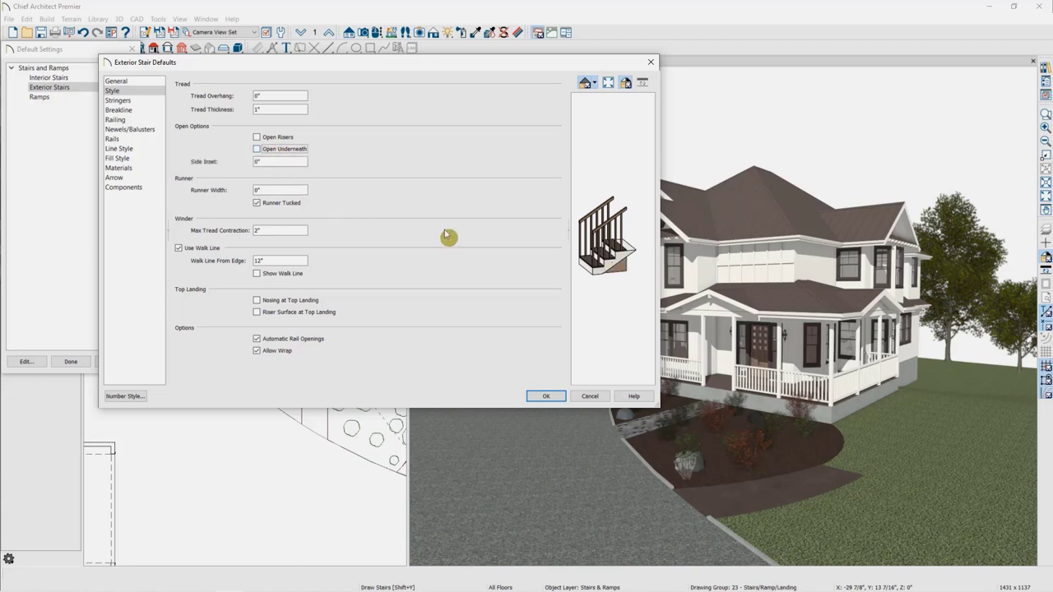
{"action": "mouse_move", "coordinate": [594, 236]}
{"action": "left_mouse_down"}
{"action": "mouse_move", "coordinate": [630, 237]}
{"action": "mouse_move", "coordinate": [605, 238]}
{"action": "left_mouse_up"}
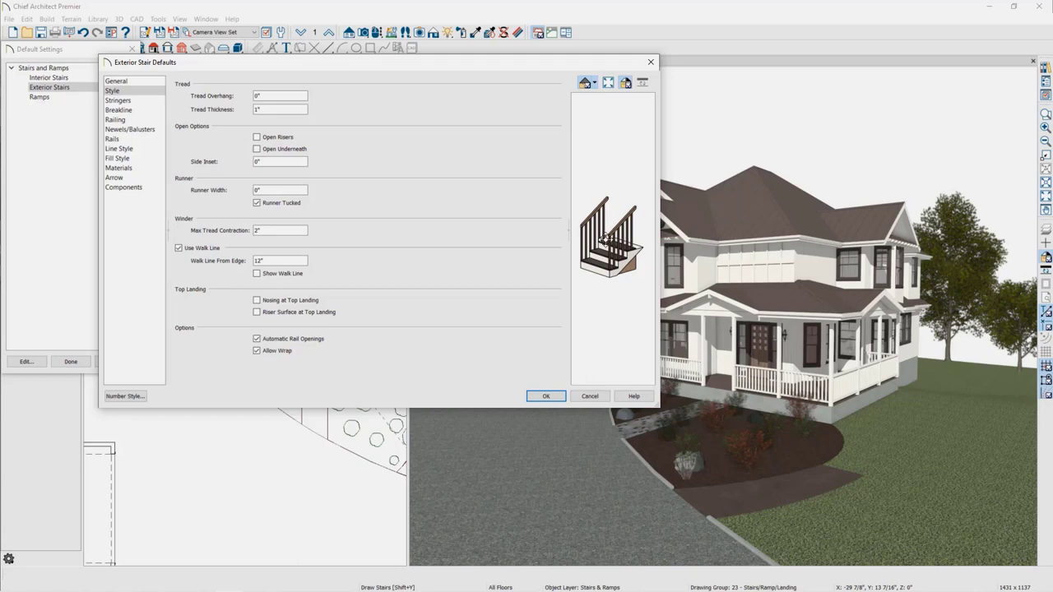
- Turn off Trim Against Wall in the stringer settings of the exterior stair defaults
{"action": "left_click", "coordinate": [125, 101]}
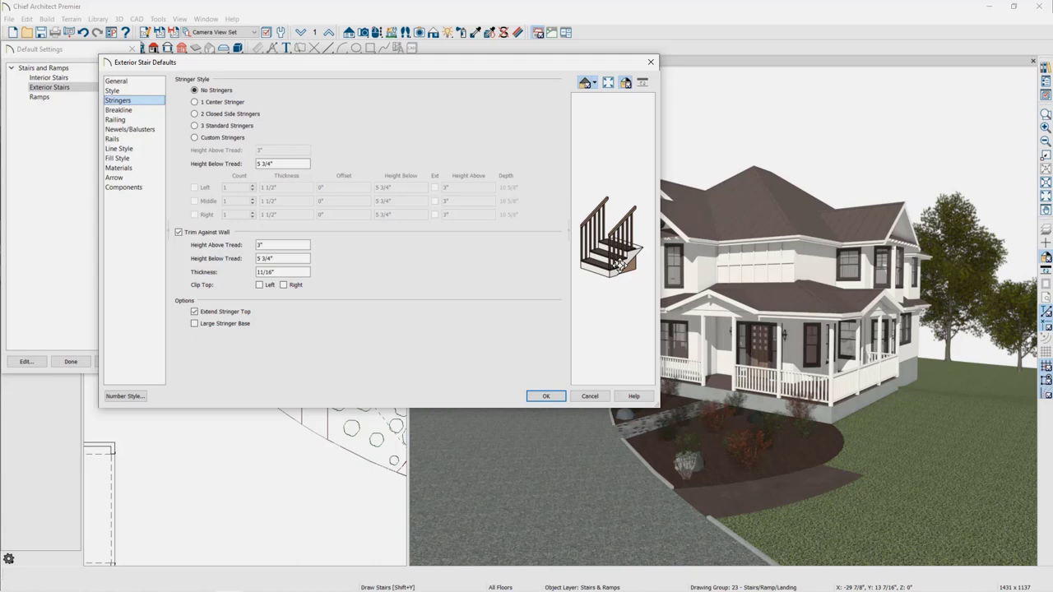
{"action": "left_click", "coordinate": [215, 233]}
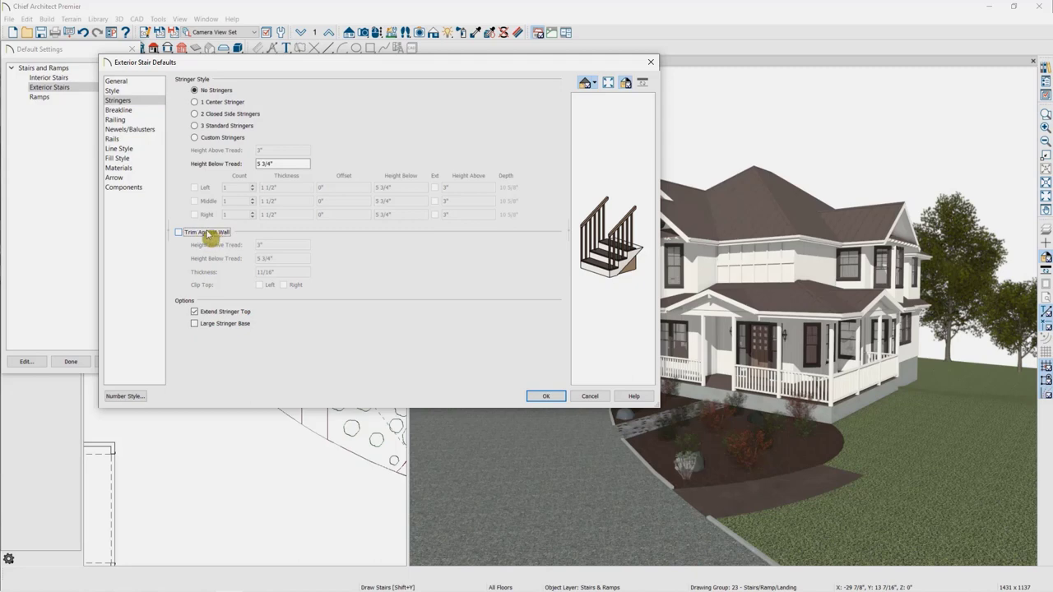
- Switch the right-side railing off and back on in the railing settings, and inspect the railing up close in the preview
{"action": "left_click", "coordinate": [137, 120]}
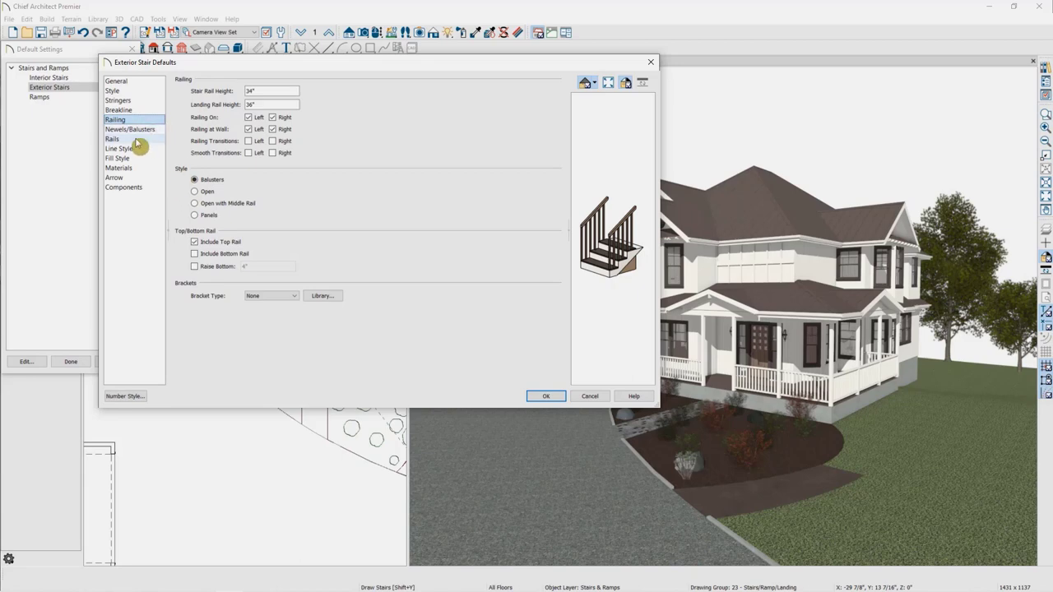
{"action": "left_click", "coordinate": [273, 118]}
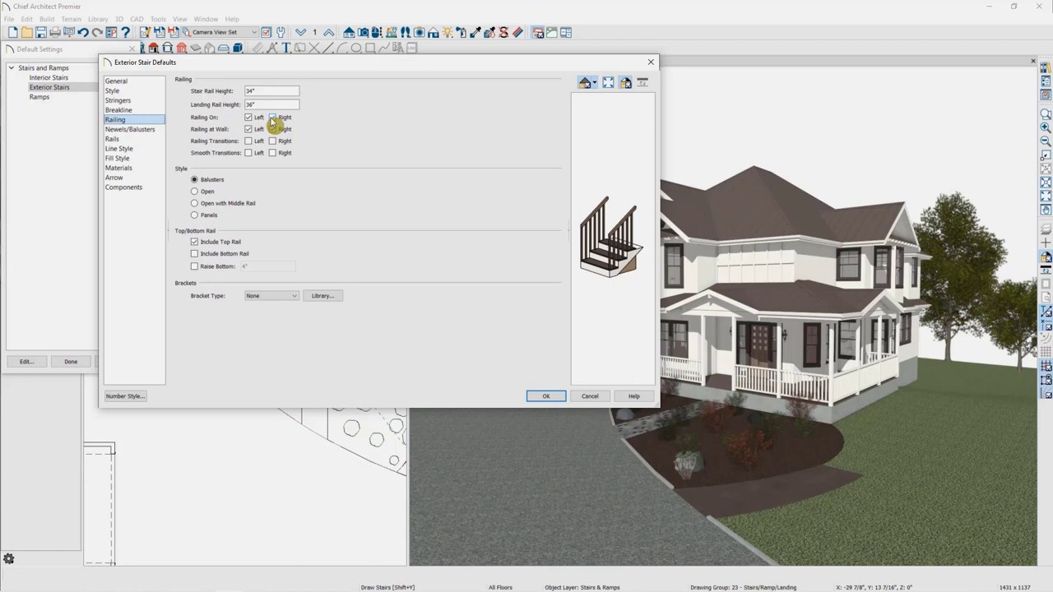
{"action": "left_click", "coordinate": [273, 117]}
{"action": "scroll", "coordinate": [620, 226], "scroll_direction": "up", "scroll_amount": 3}
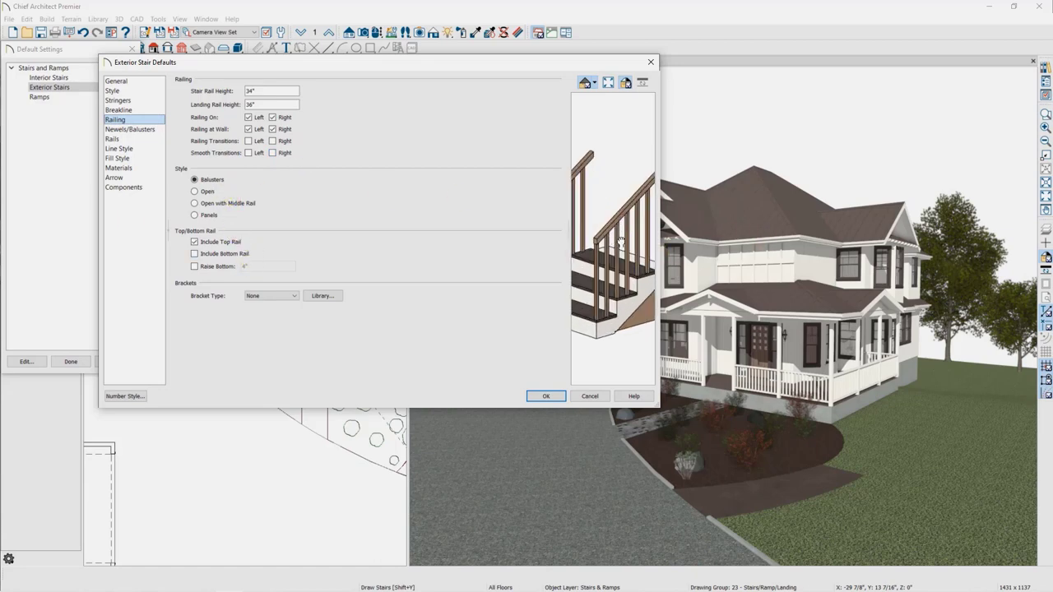
{"action": "scroll", "coordinate": [613, 212], "scroll_direction": "up", "scroll_amount": 2}
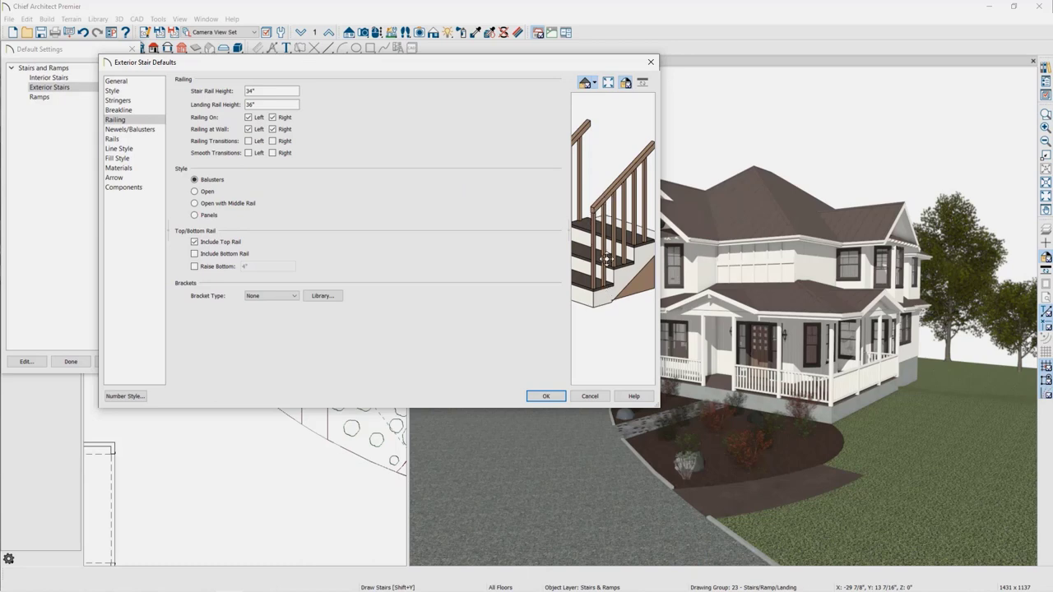
- Add a bottom rail while trying the Open, Open with Middle Rail and Panels railing styles, ending on Balusters
{"action": "left_click", "coordinate": [195, 192]}
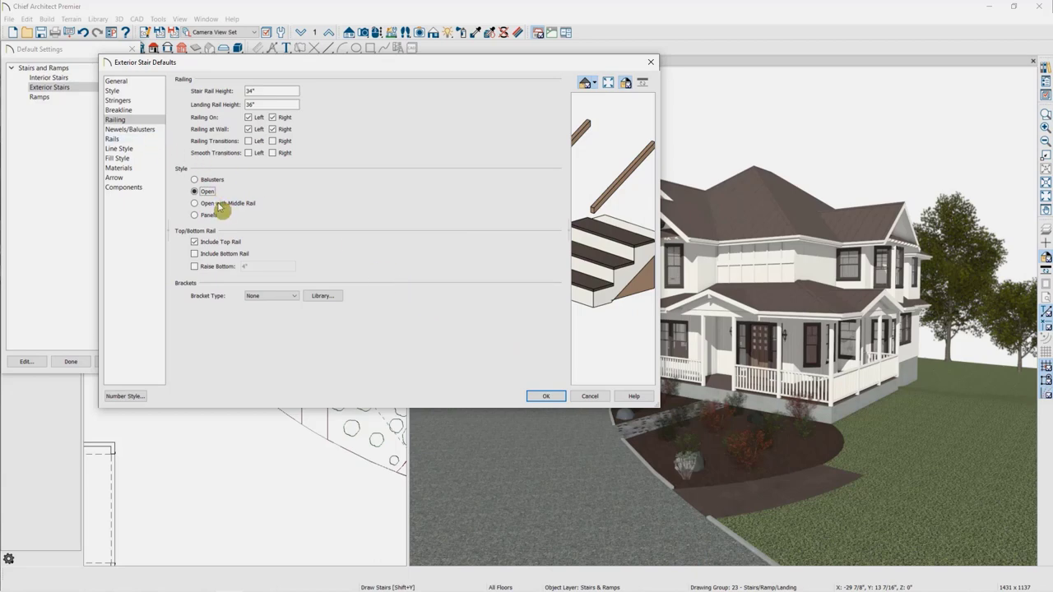
{"action": "left_click", "coordinate": [196, 204]}
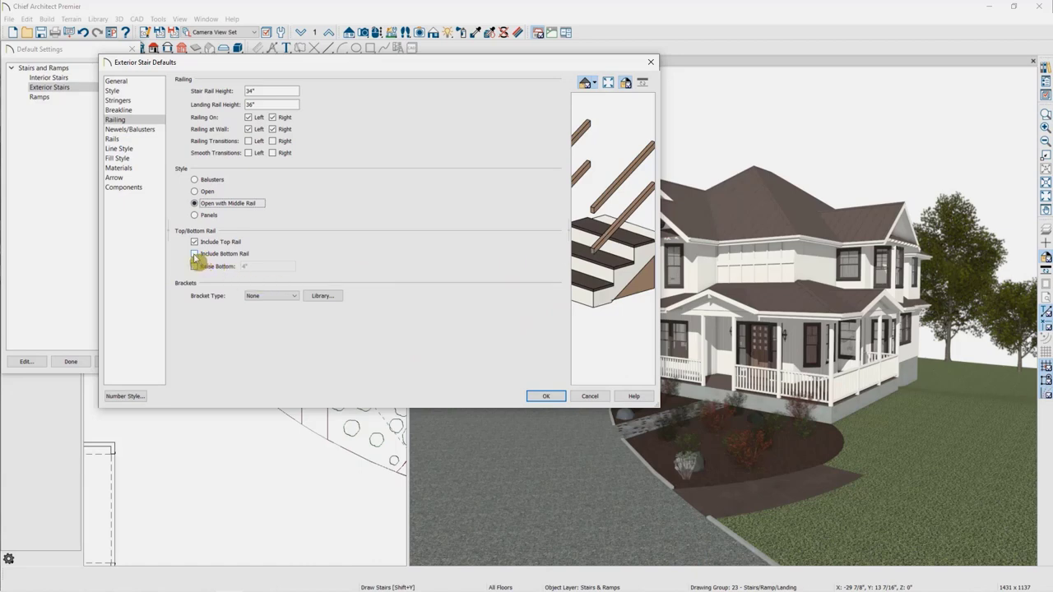
{"action": "left_click", "coordinate": [195, 254]}
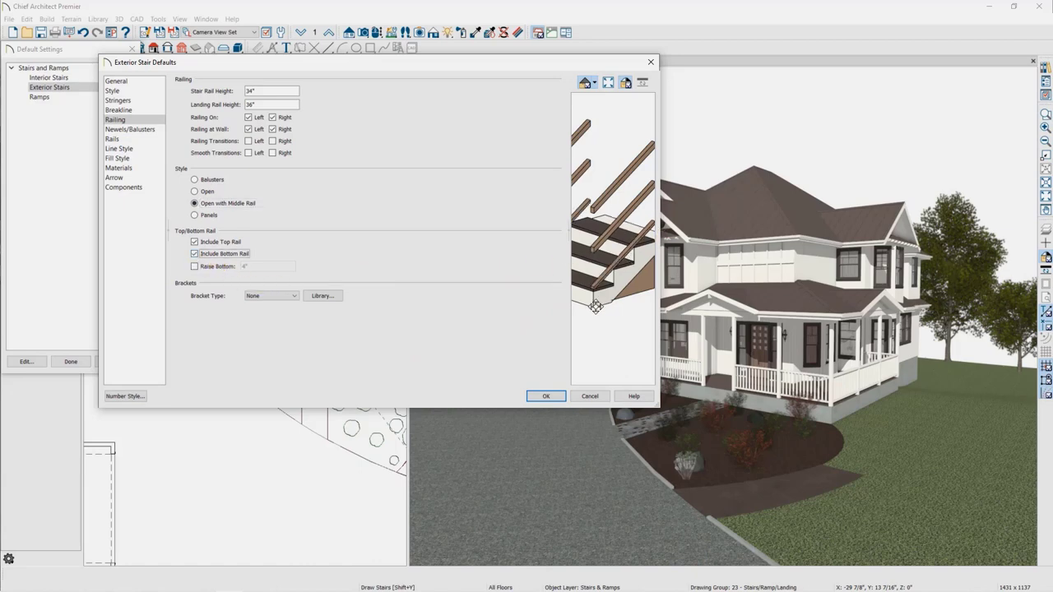
{"action": "left_click", "coordinate": [209, 181]}
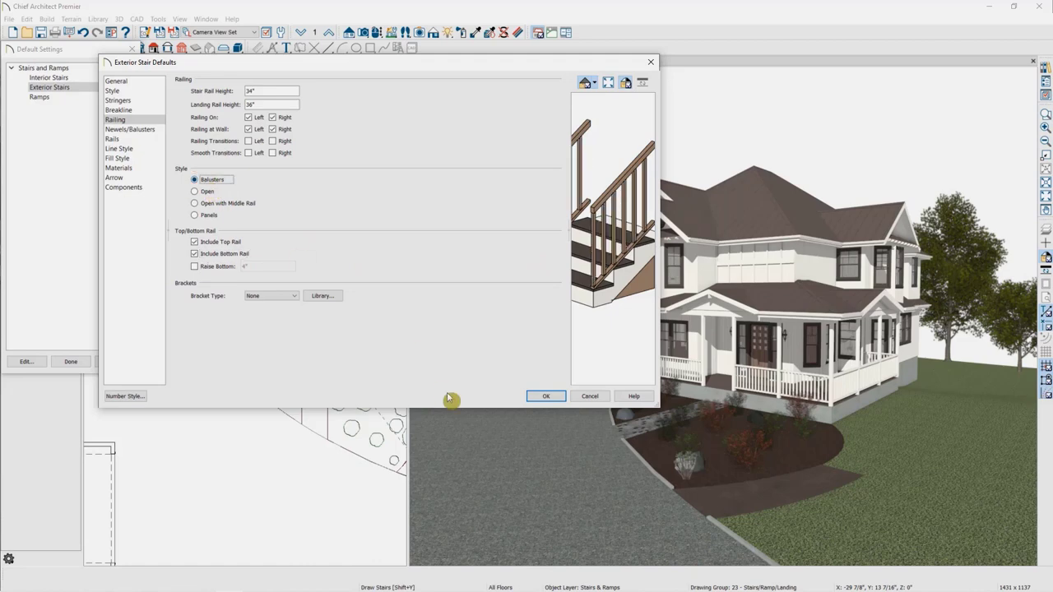
{"action": "left_click", "coordinate": [196, 216]}
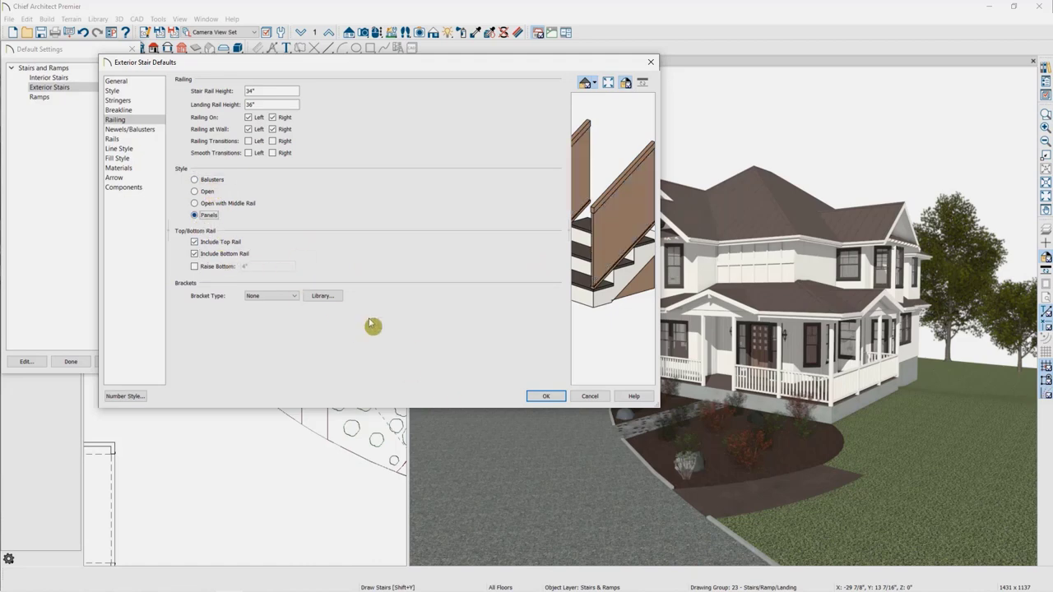
{"action": "left_click", "coordinate": [196, 180]}
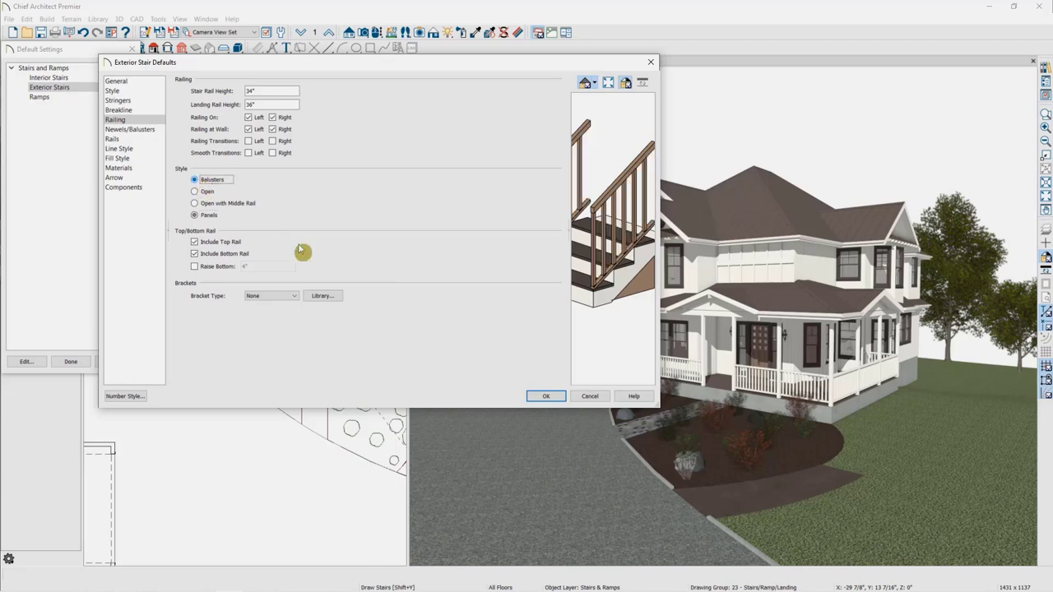
- Give the stair railing newel posts with Rail Passes Over Newel turned off and a newel height of 44"
{"action": "left_click", "coordinate": [146, 130]}
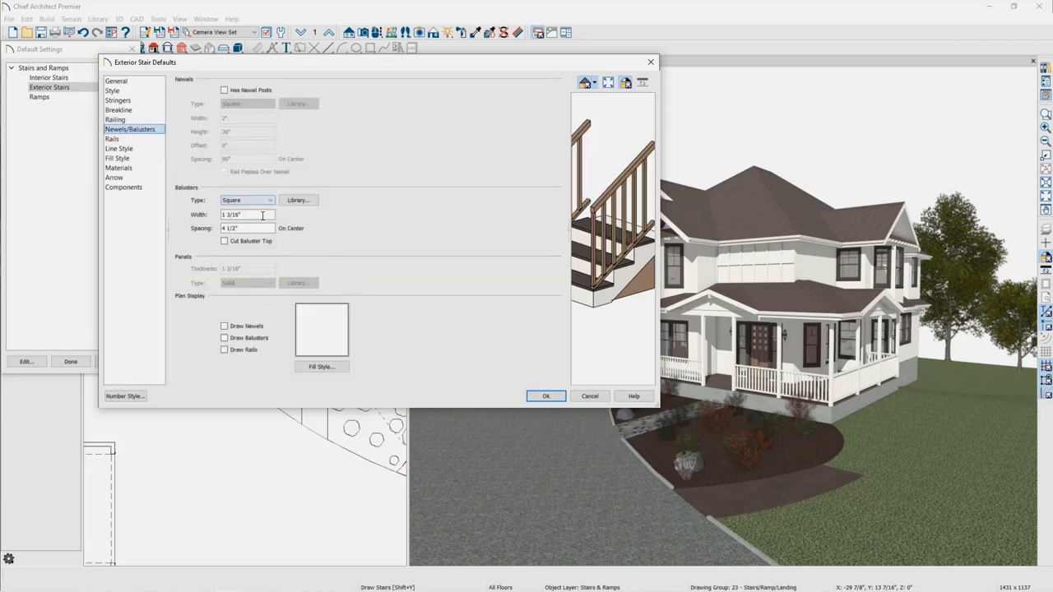
{"action": "left_click", "coordinate": [231, 92]}
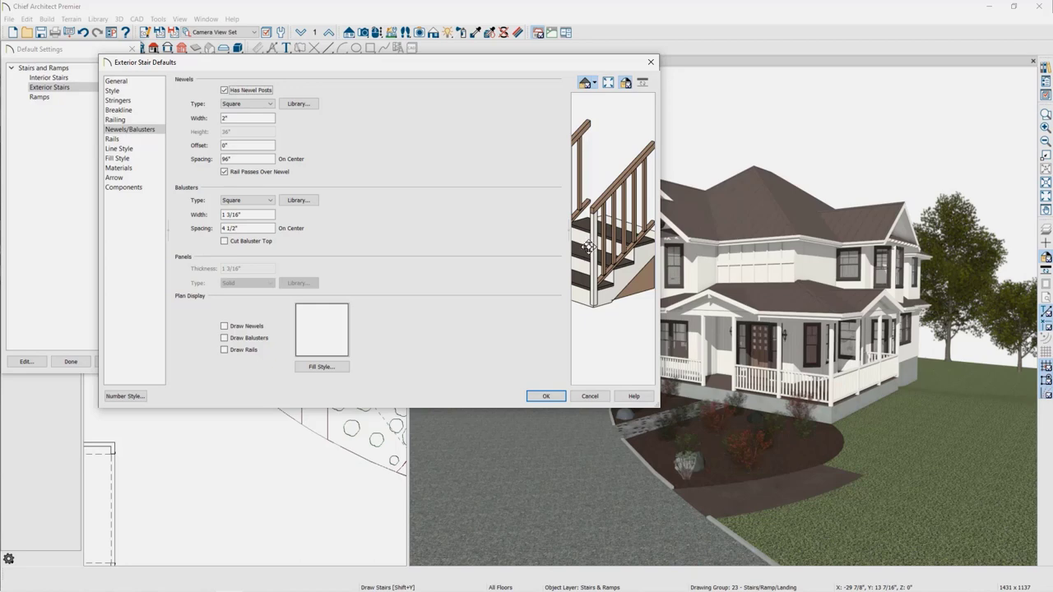
{"action": "left_click_drag", "start_coordinate": [261, 161], "coordinate": [224, 160]}
{"action": "left_click", "coordinate": [260, 172]}
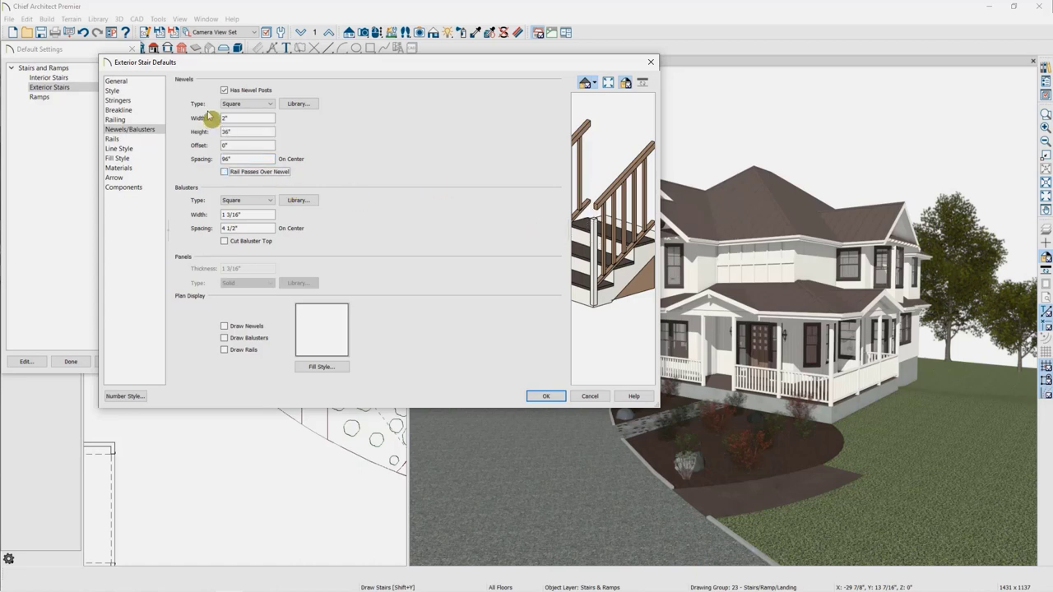
{"action": "left_click", "coordinate": [247, 132]}
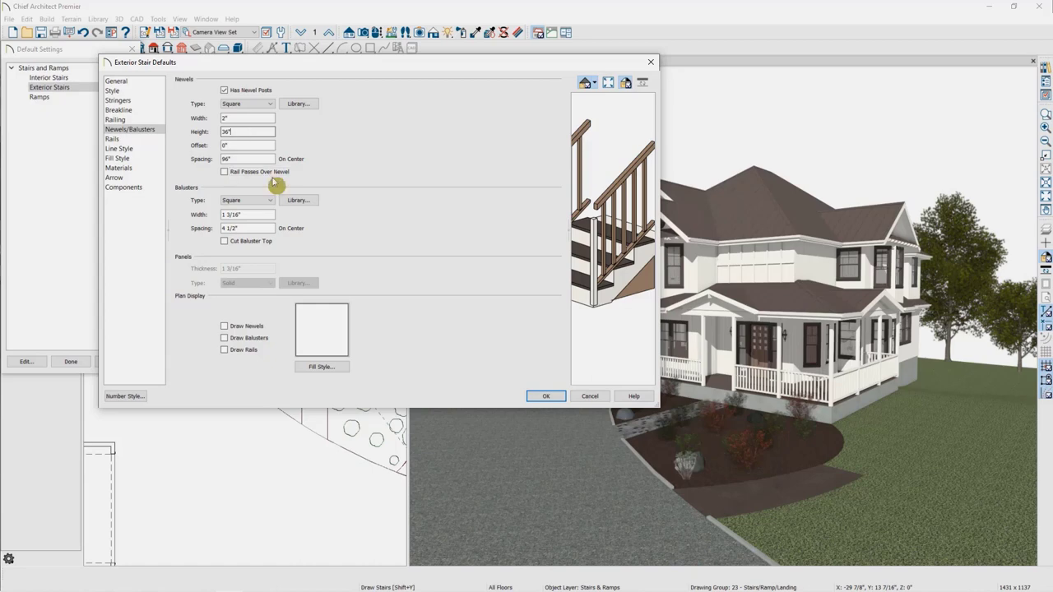
{"action": "left_click_drag", "start_coordinate": [254, 132], "coordinate": [188, 135]}
{"action": "key", "text": "Tab"}
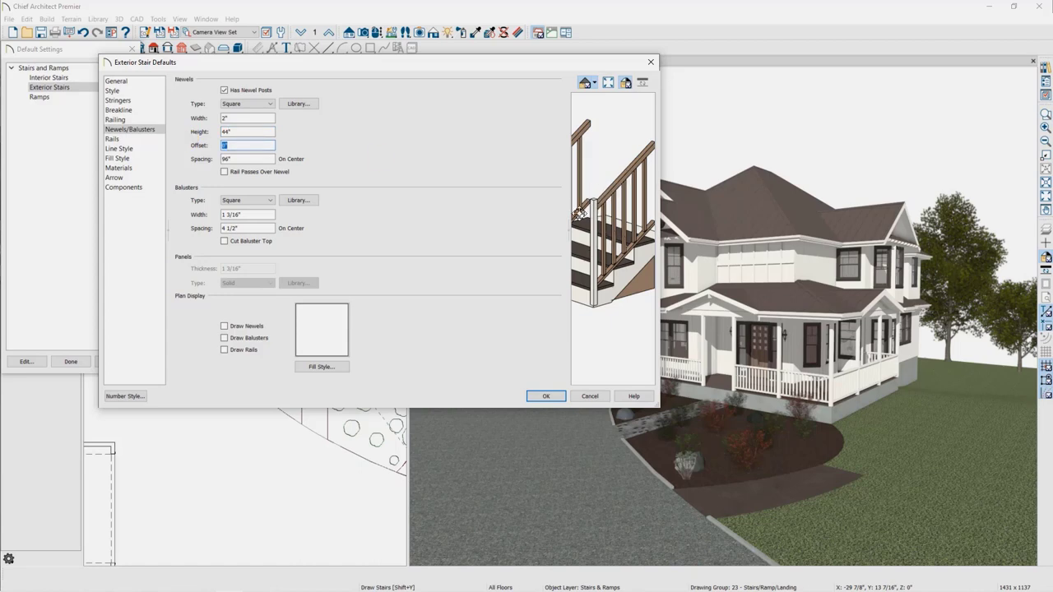
- Turn Rail Passes Over Newel back on and remove the newel posts from the railing
{"action": "left_click", "coordinate": [225, 172]}
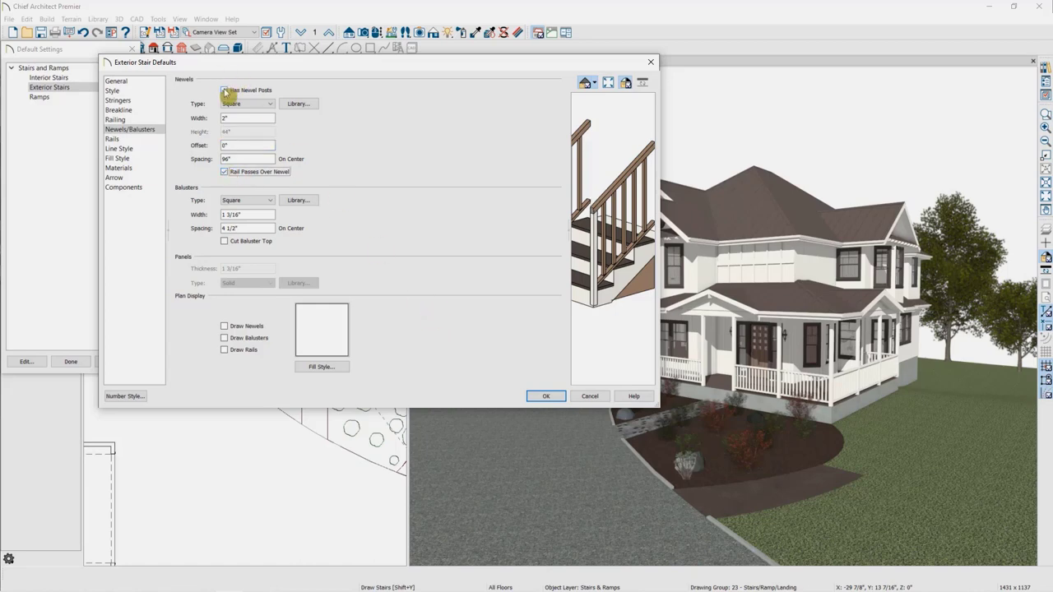
{"action": "left_click", "coordinate": [223, 91]}
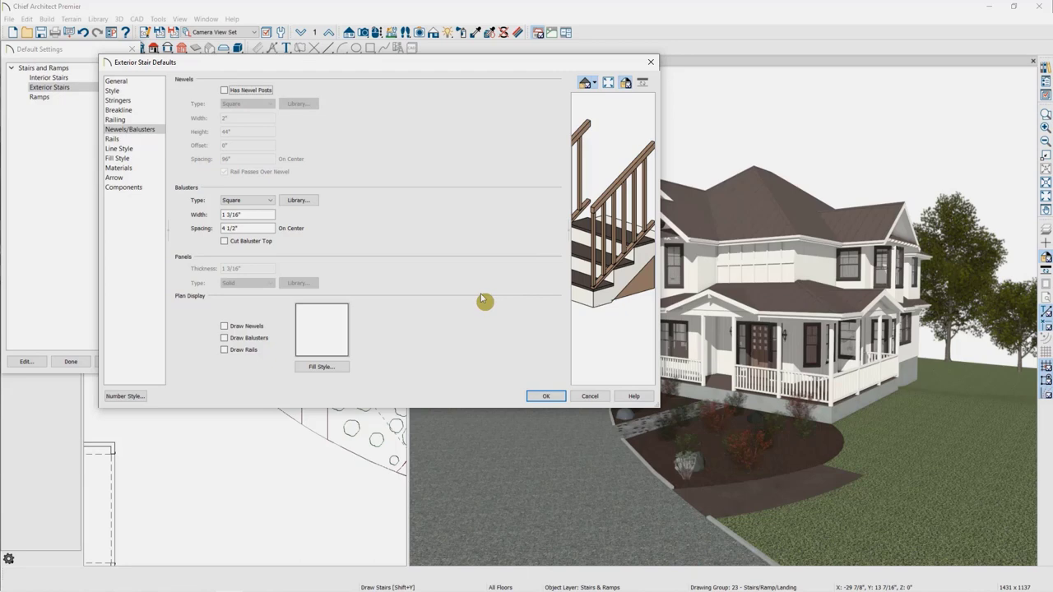
- Set the railing style of the exterior stair defaults to Panels
{"action": "left_click", "coordinate": [120, 122]}
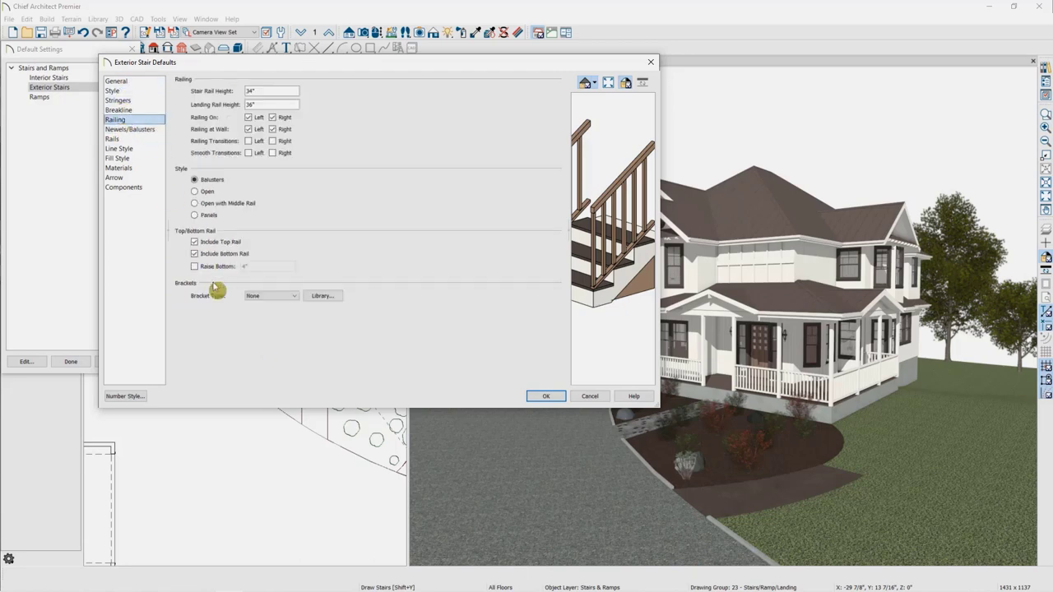
{"action": "left_click", "coordinate": [195, 216]}
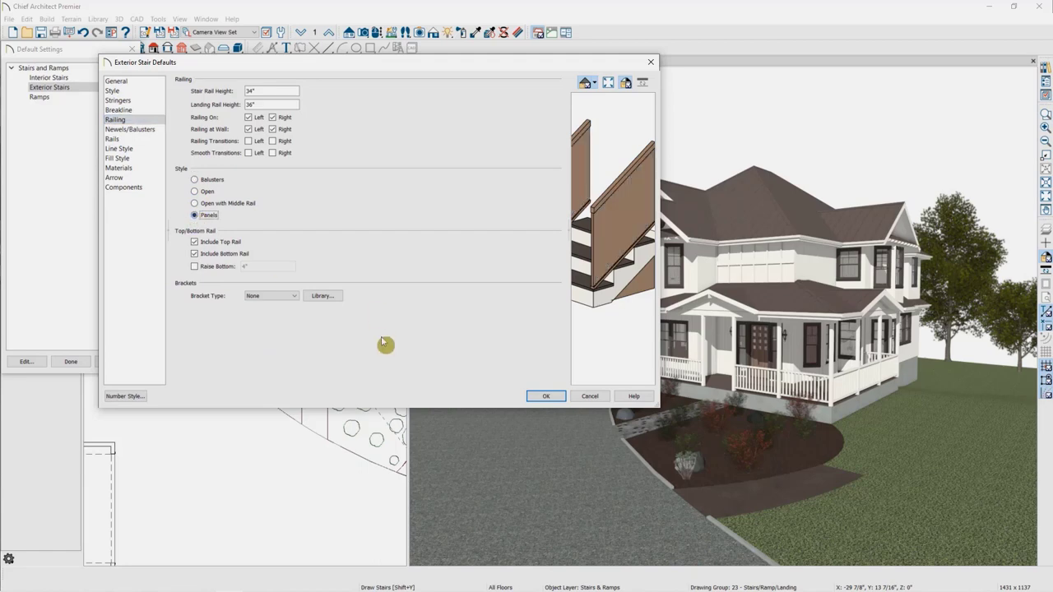
- Set the stair railing style back to Balusters and remove the bottom rail
{"action": "left_click", "coordinate": [123, 130]}
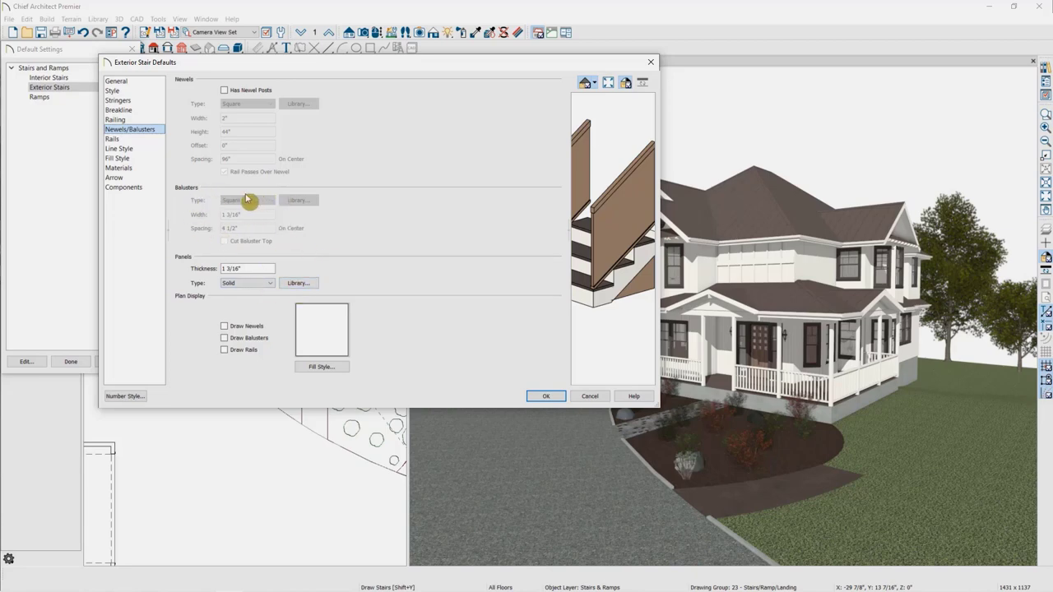
{"action": "left_click", "coordinate": [116, 120]}
{"action": "left_click", "coordinate": [208, 181]}
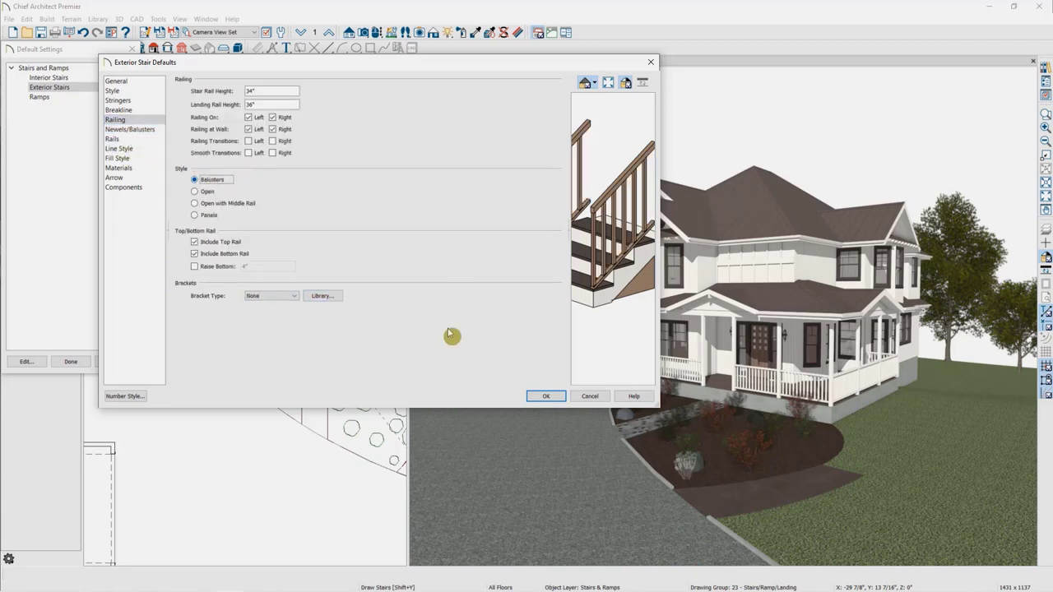
{"action": "left_click", "coordinate": [196, 255]}
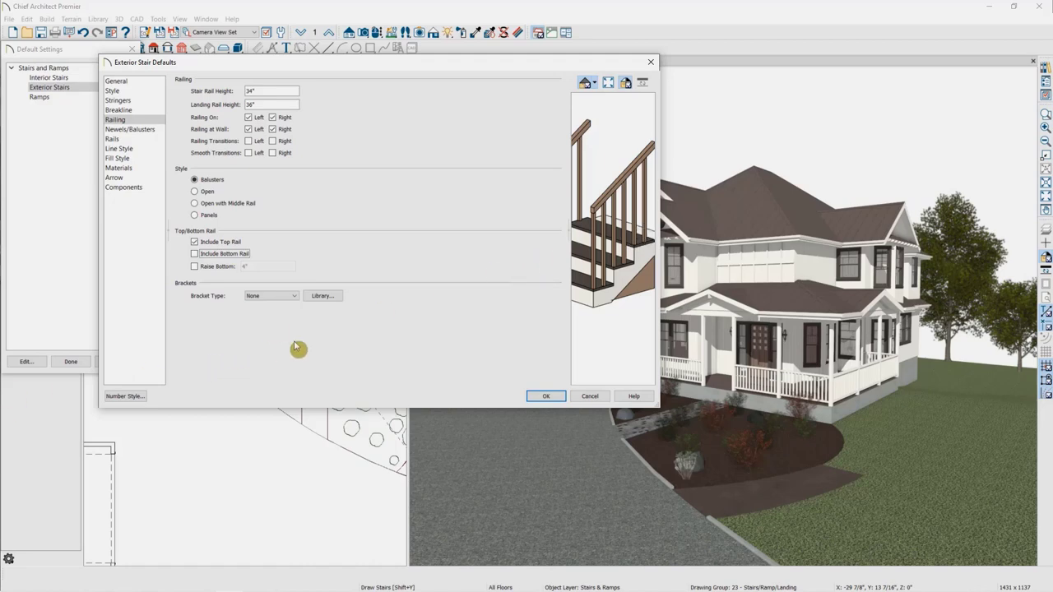
- Set the top rail profile to a height of 1 1/2" and a width of 3"
{"action": "left_click", "coordinate": [129, 140]}
{"action": "scroll", "coordinate": [274, 126], "scroll_direction": "down", "scroll_amount": 1}
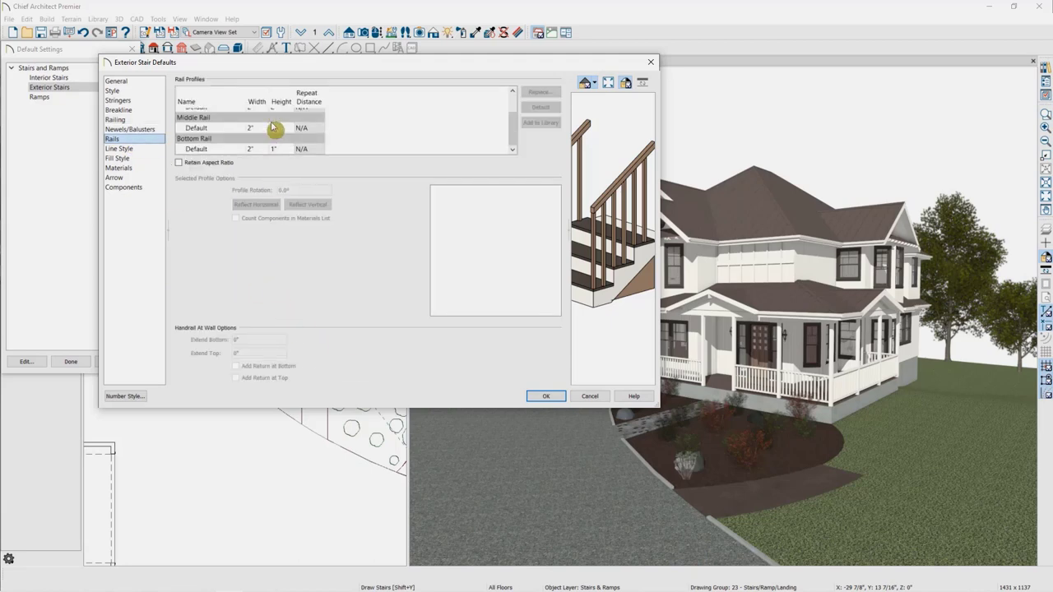
{"action": "scroll", "coordinate": [274, 128], "scroll_direction": "up", "scroll_amount": 1}
{"action": "left_click", "coordinate": [196, 124]}
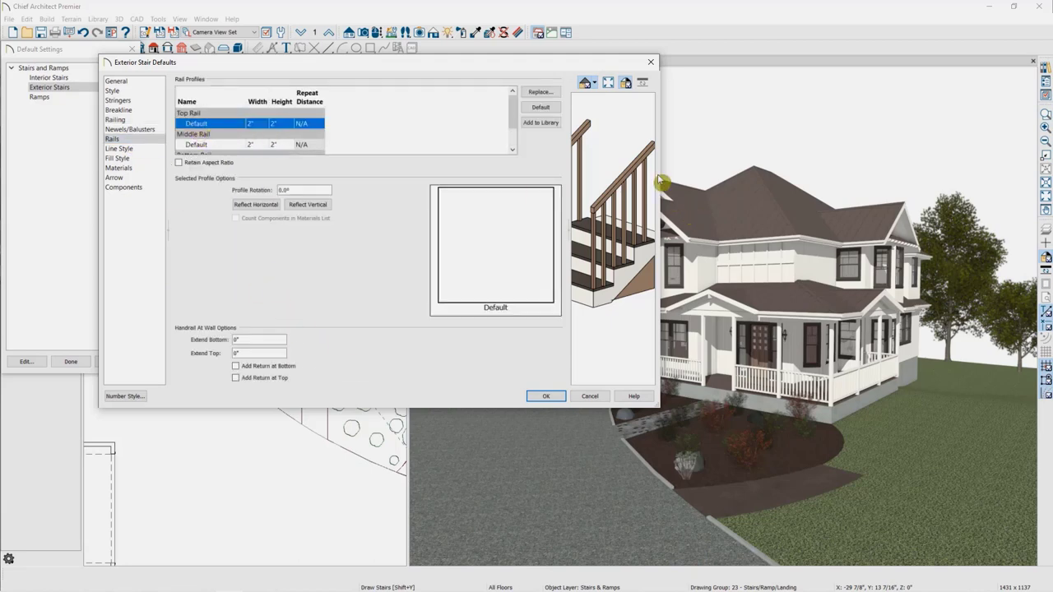
{"action": "left_click", "coordinate": [286, 124]}
{"action": "type", "text": "1.5"}
{"action": "left_click", "coordinate": [260, 124]}
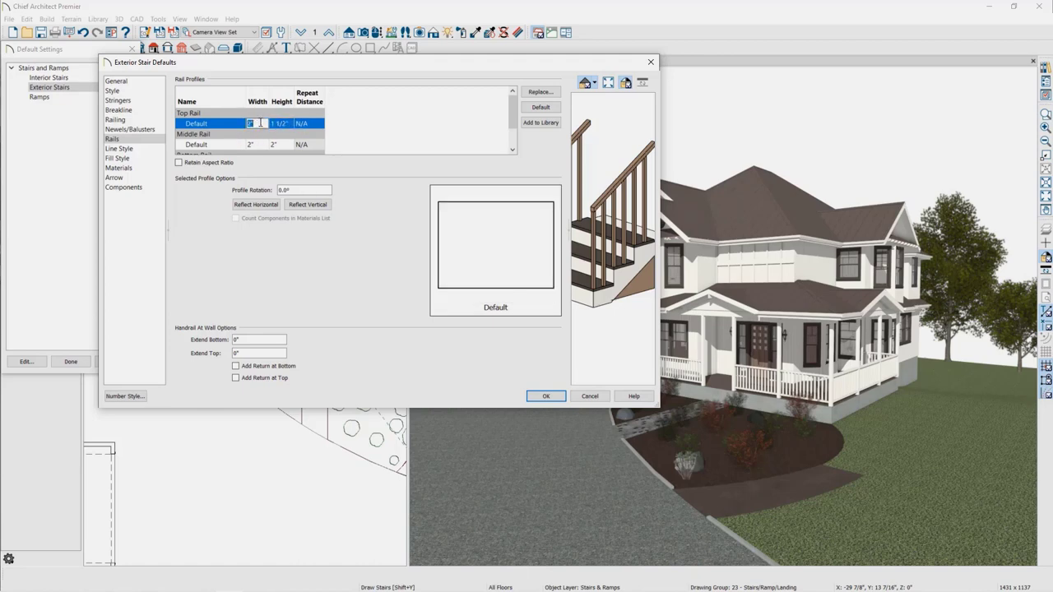
{"action": "type", "text": "3"}
{"action": "key", "text": "Tab"}
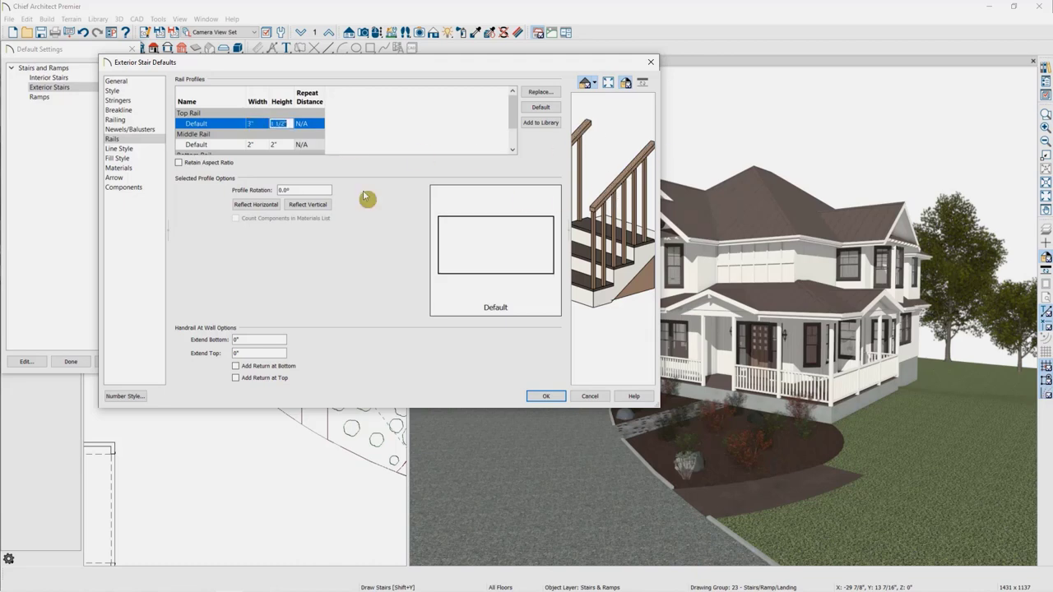
- Review the middle and bottom rail profiles alongside the railing style options
{"action": "left_click", "coordinate": [204, 145]}
{"action": "scroll", "coordinate": [253, 139], "scroll_direction": "down", "scroll_amount": 1}
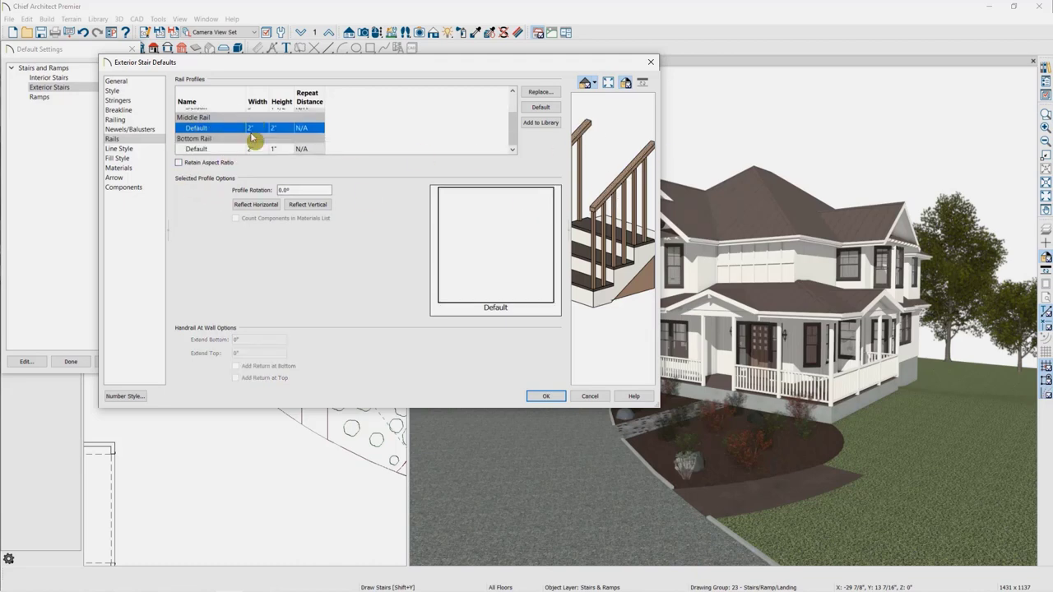
{"action": "left_click", "coordinate": [116, 120]}
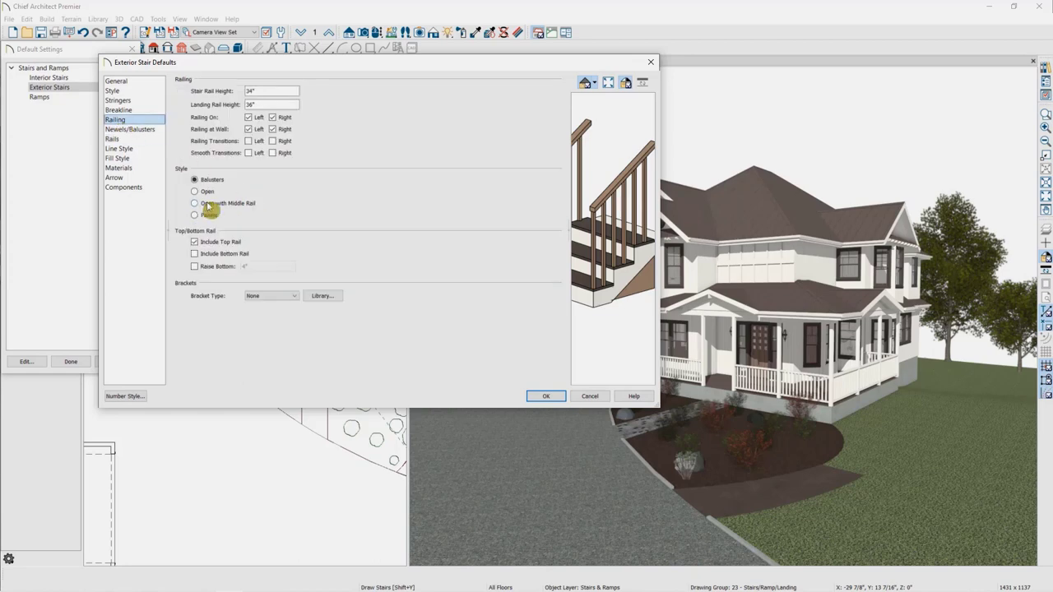
{"action": "left_click", "coordinate": [126, 139]}
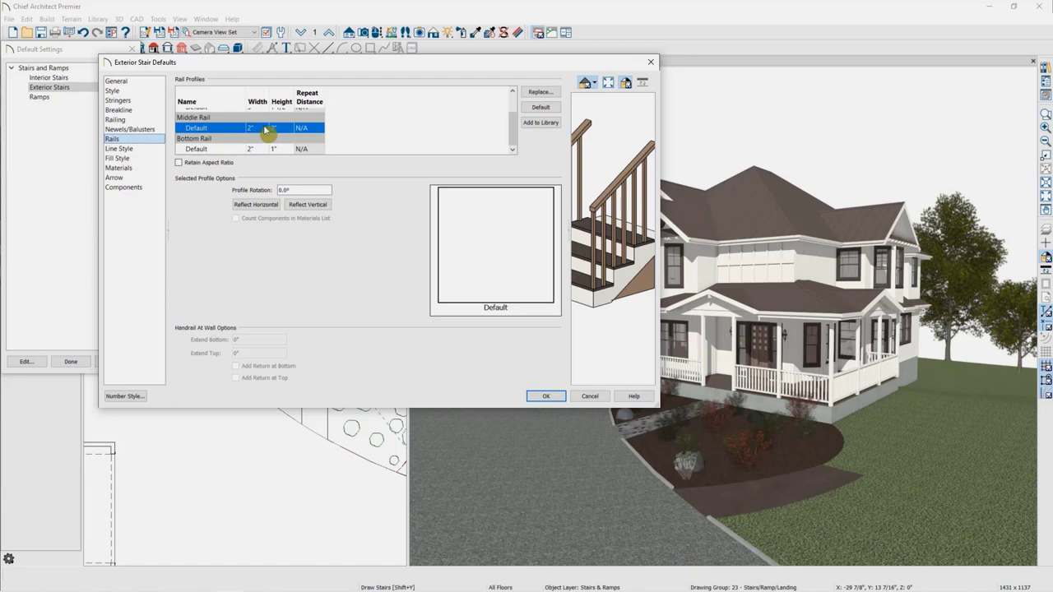
{"action": "left_click", "coordinate": [212, 149]}
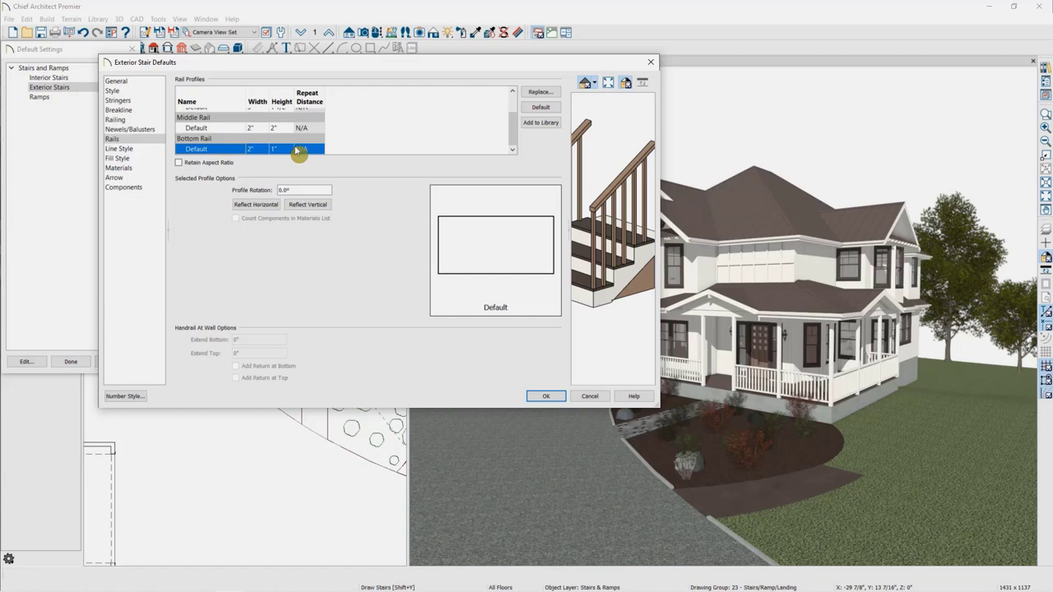
{"action": "scroll", "coordinate": [298, 151], "scroll_direction": "up", "scroll_amount": 1}
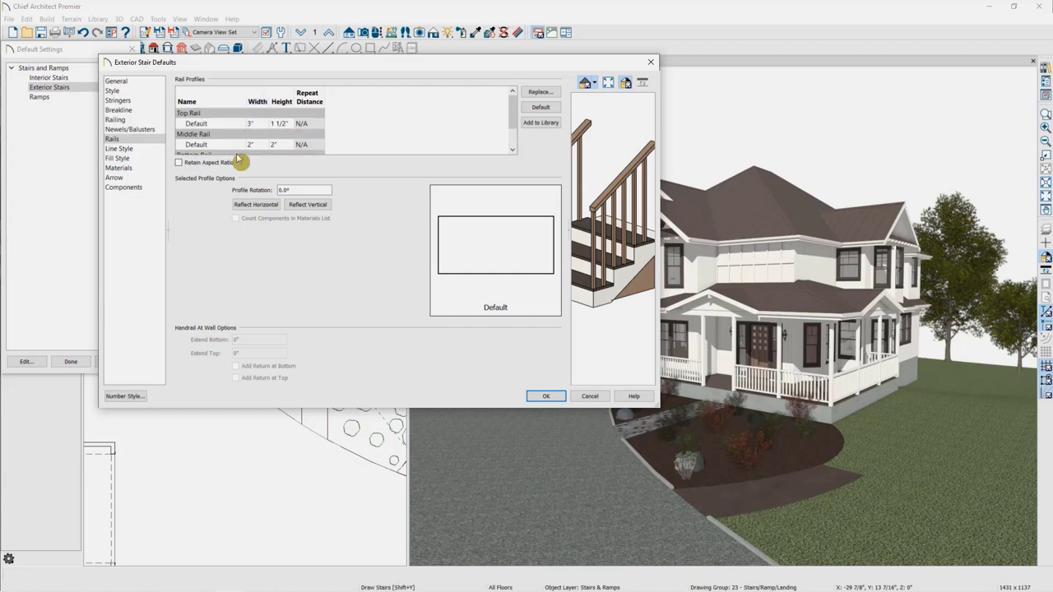
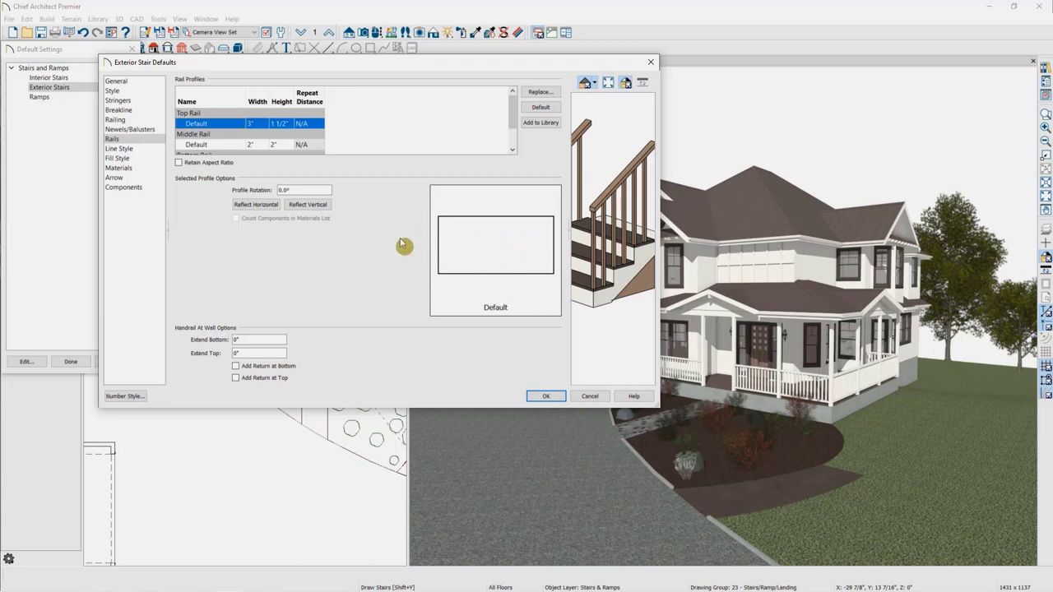
- Assign the plan material Pewter to the treads in the exterior stair defaults
{"action": "left_click", "coordinate": [124, 168]}
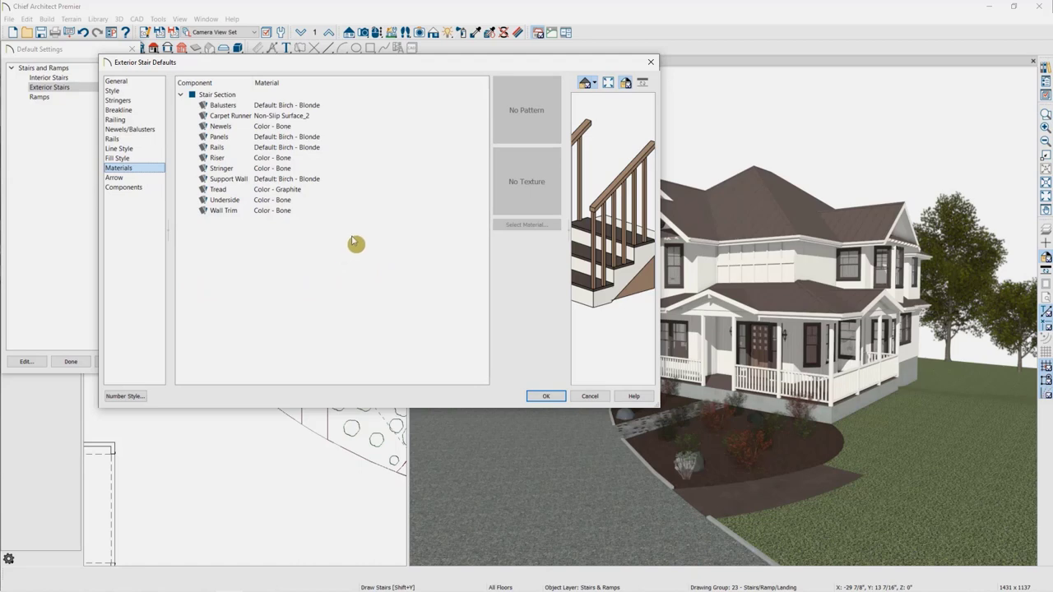
{"action": "left_click", "coordinate": [362, 190]}
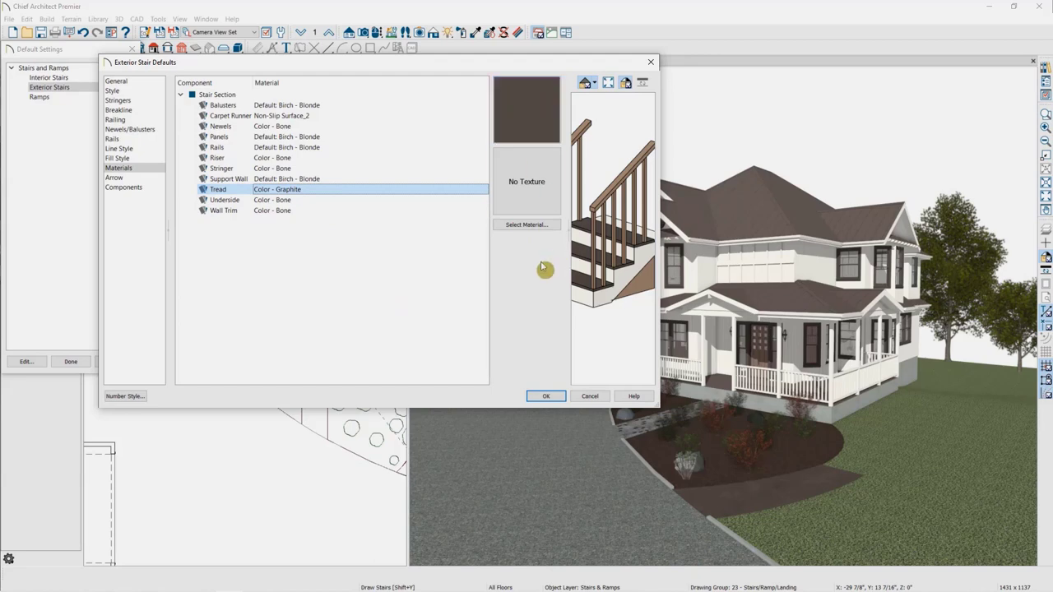
{"action": "left_click", "coordinate": [530, 226]}
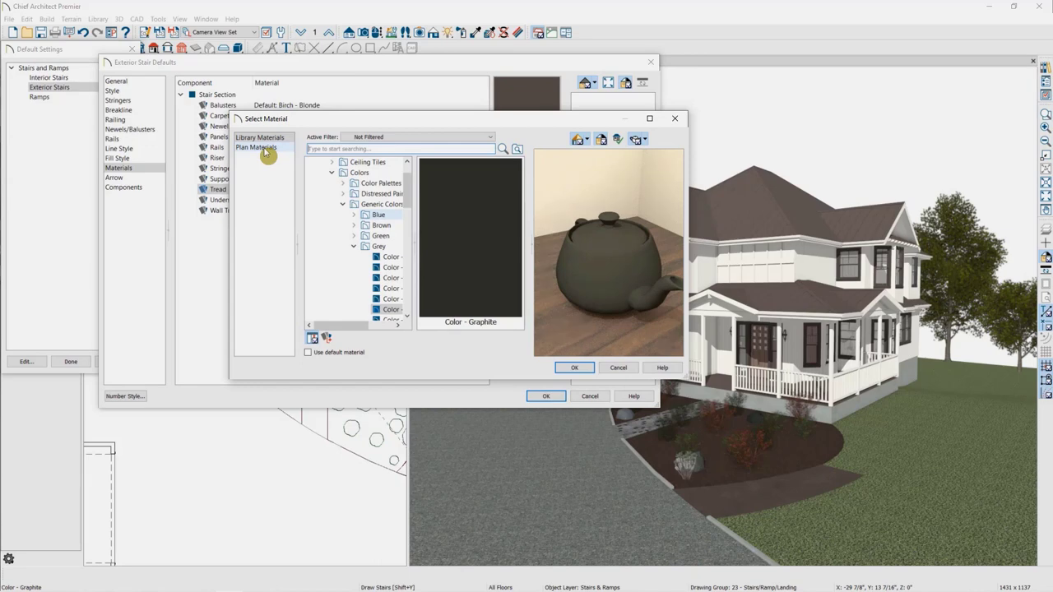
{"action": "left_click", "coordinate": [265, 149]}
{"action": "scroll", "coordinate": [383, 301], "scroll_direction": "down", "scroll_amount": 5}
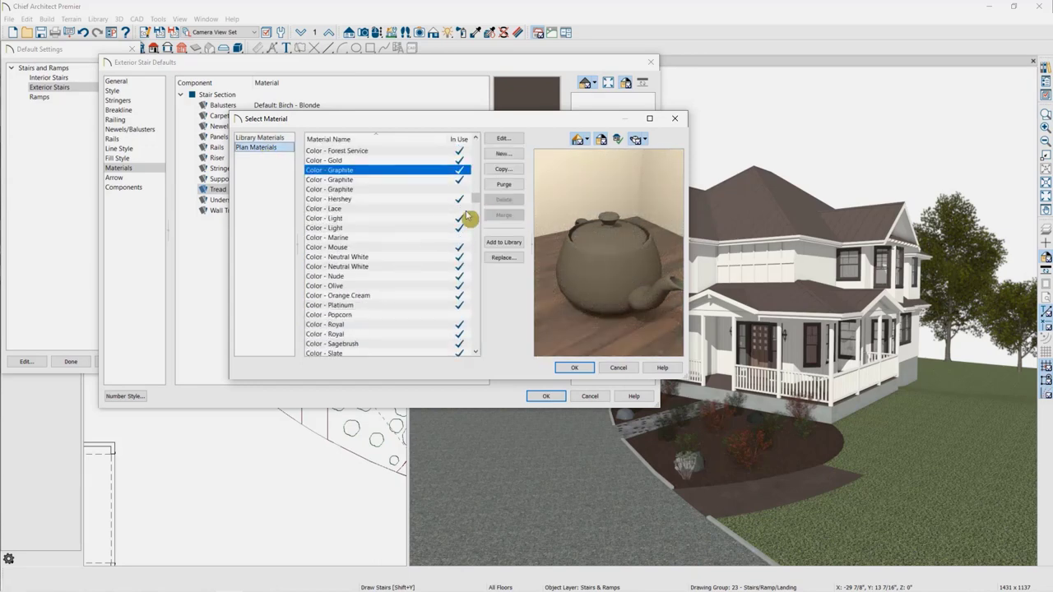
{"action": "scroll", "coordinate": [466, 210], "scroll_direction": "up", "scroll_amount": 6}
{"action": "left_click_drag", "start_coordinate": [477, 209], "coordinate": [473, 280]}
{"action": "scroll", "coordinate": [474, 280], "scroll_direction": "down", "scroll_amount": 7}
{"action": "left_click", "coordinate": [362, 278]}
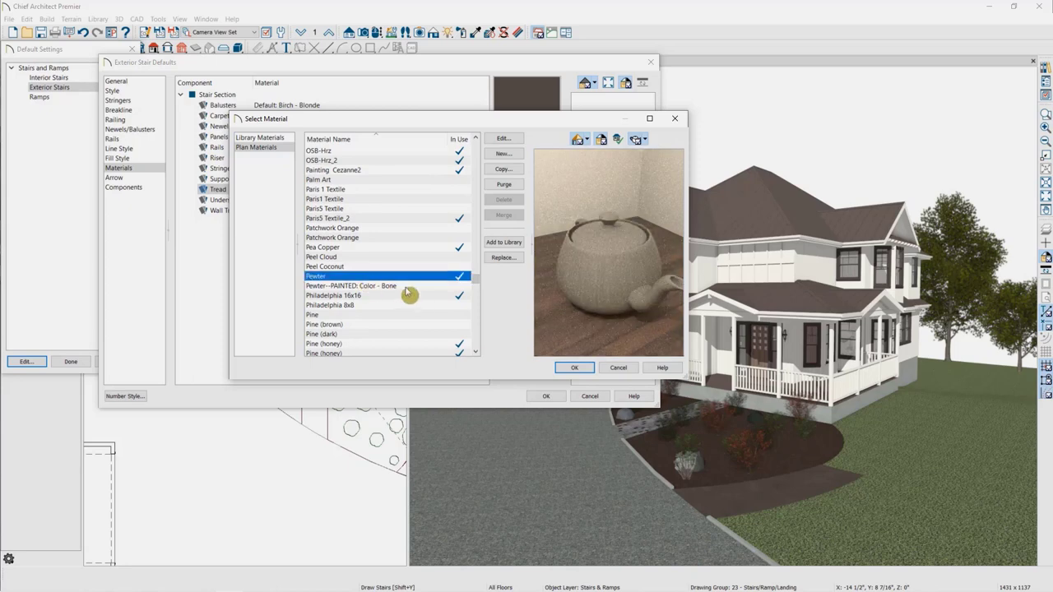
{"action": "left_click", "coordinate": [574, 368]}
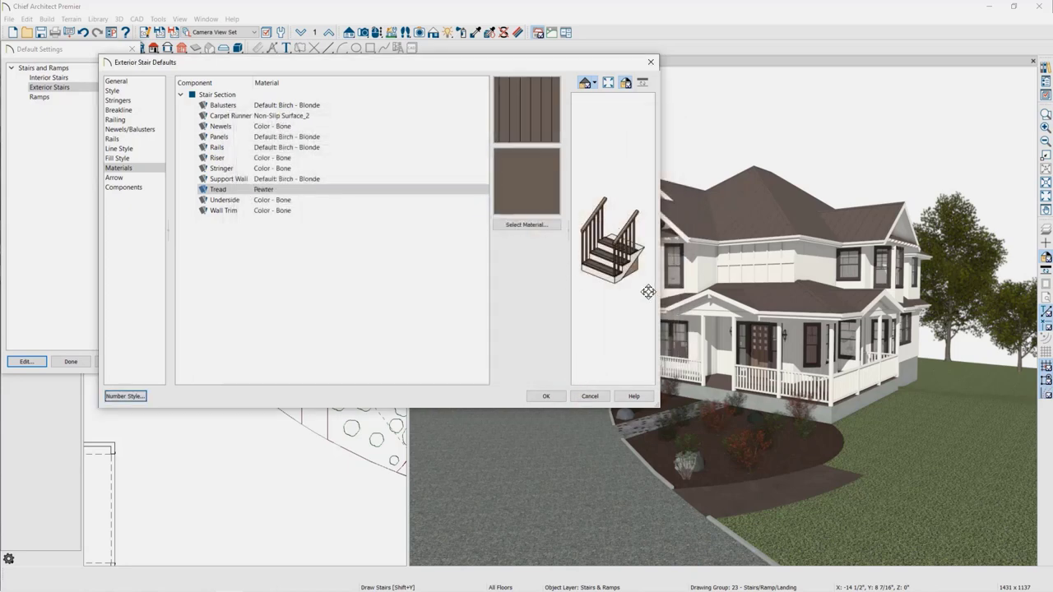
{"action": "left_click", "coordinate": [371, 202]}
{"action": "left_click", "coordinate": [399, 191]}
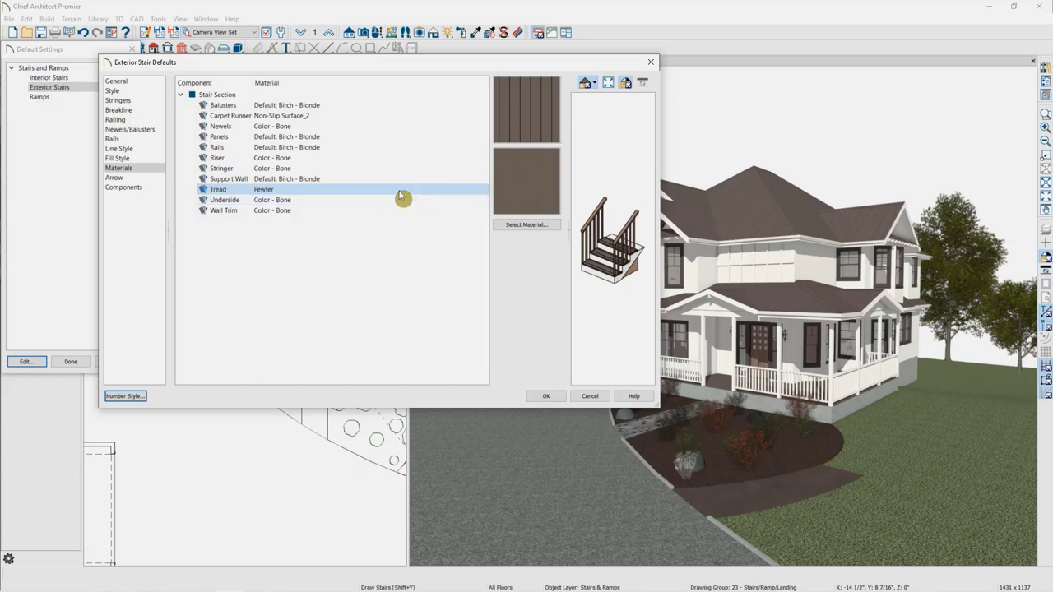
{"action": "left_click", "coordinate": [271, 199]}
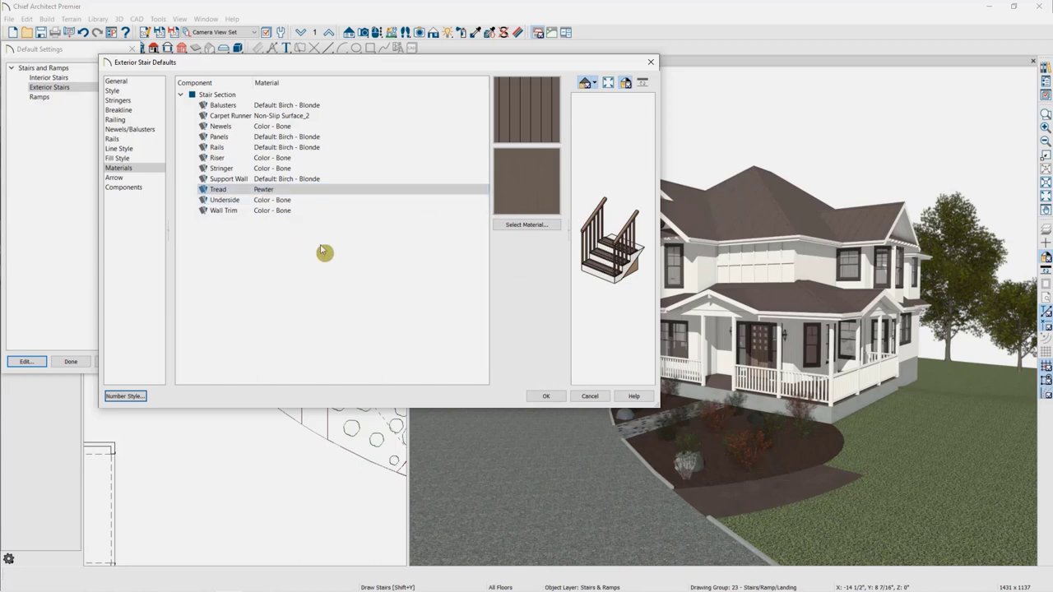
- Assign the plan material Color - Bone to the balusters, panels, rails and support wall, and save the exterior stair defaults
{"action": "left_click", "coordinate": [335, 138]}
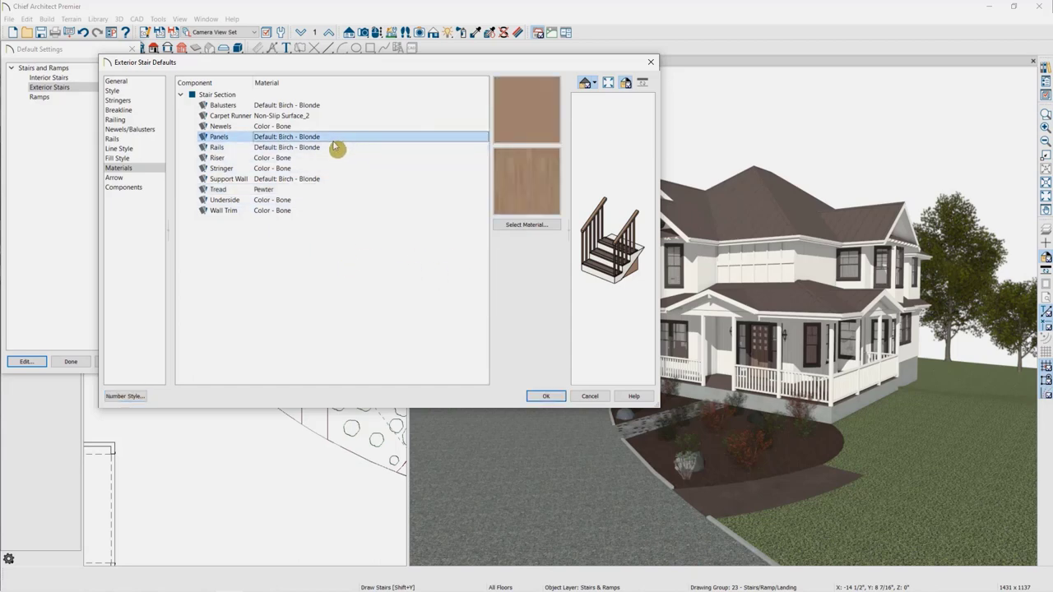
{"action": "left_click", "coordinate": [334, 148], "text": "shift"}
{"action": "left_click", "coordinate": [328, 181], "text": "ctrl"}
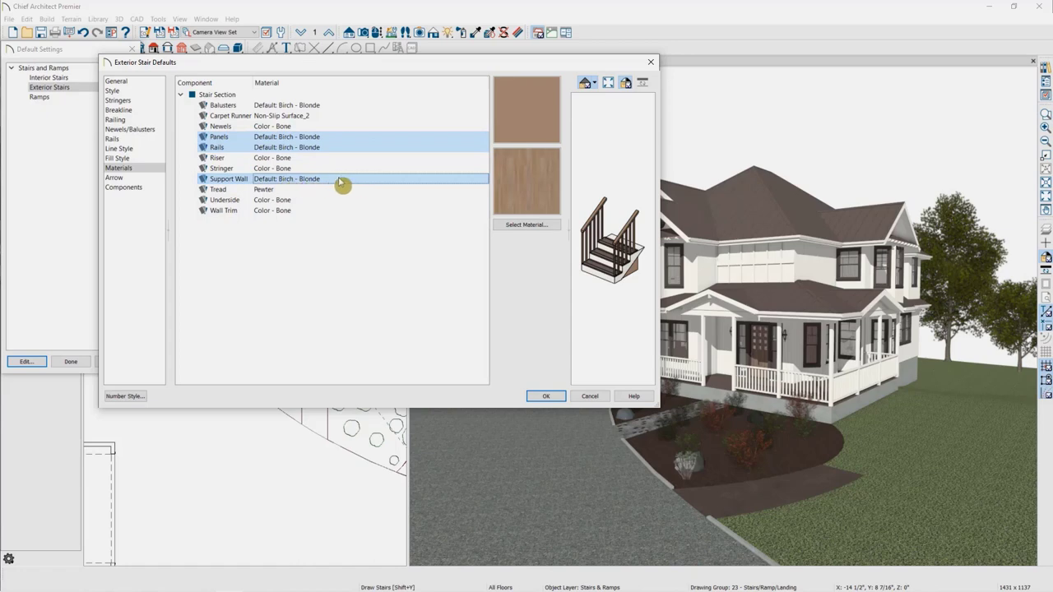
{"action": "left_click", "coordinate": [518, 226]}
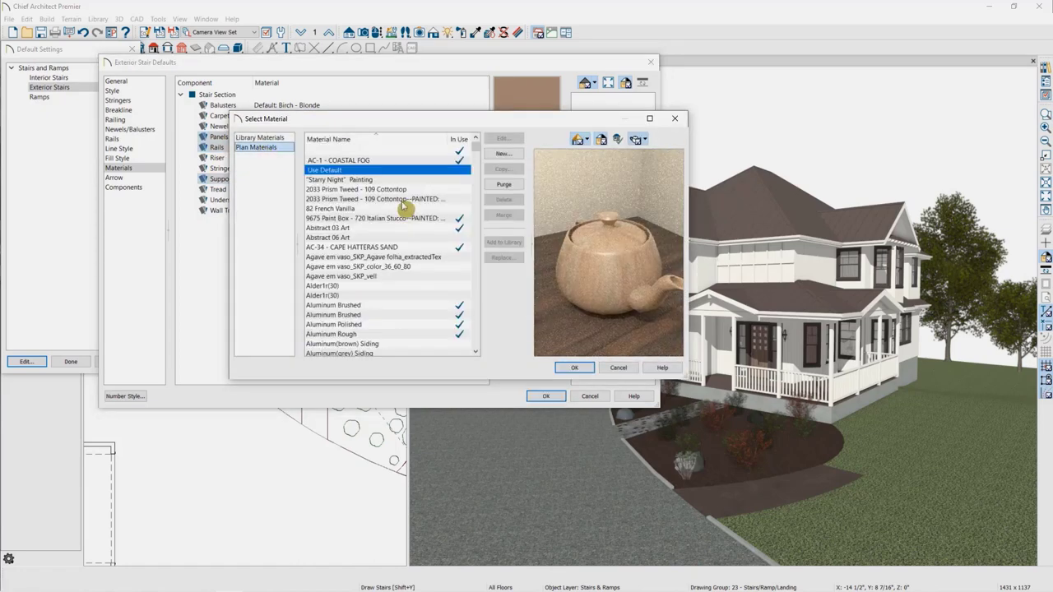
{"action": "scroll", "coordinate": [449, 231], "scroll_direction": "down", "scroll_amount": 15}
{"action": "scroll", "coordinate": [449, 231], "scroll_direction": "down", "scroll_amount": 10}
{"action": "left_click", "coordinate": [395, 257]}
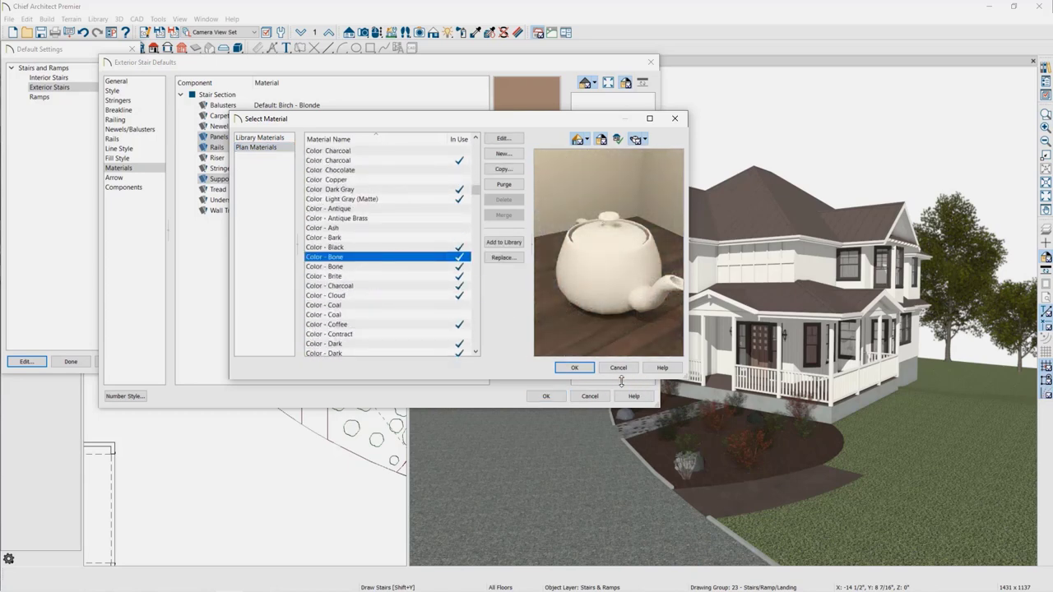
{"action": "left_click", "coordinate": [575, 367]}
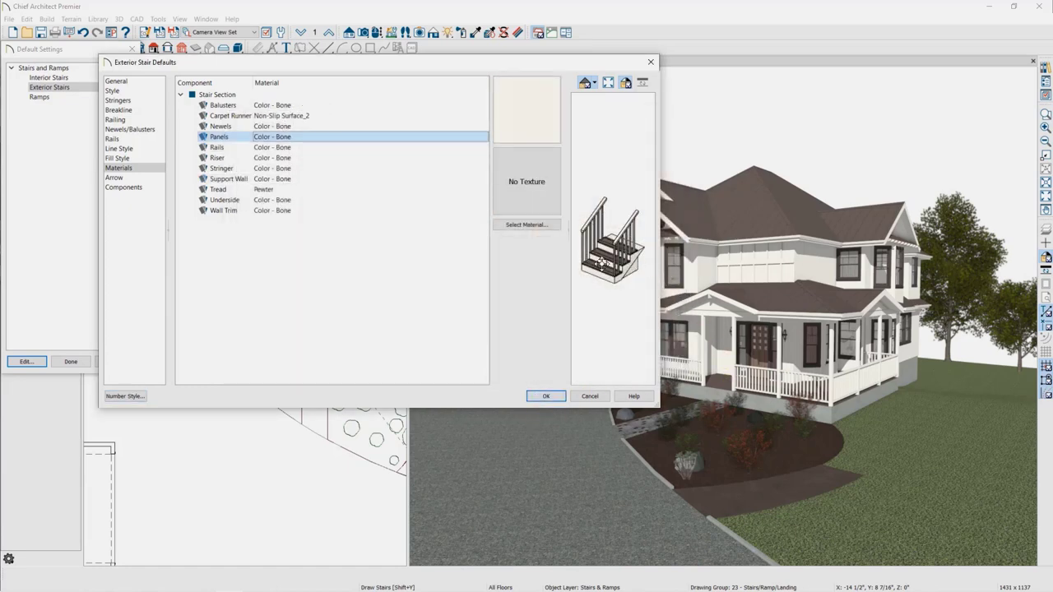
{"action": "left_click", "coordinate": [546, 396]}
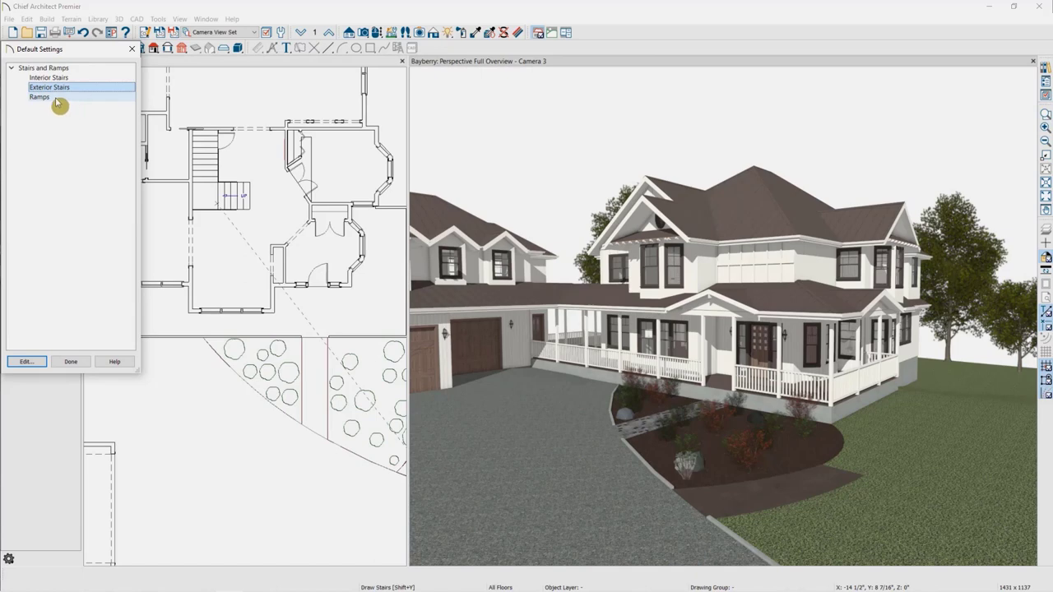
{"action": "left_click", "coordinate": [70, 363]}
- Place exterior stairs leading down from the opening in the front porch railing onto the walkway
{"action": "middle_click_drag", "start_coordinate": [328, 413], "coordinate": [243, 339]}
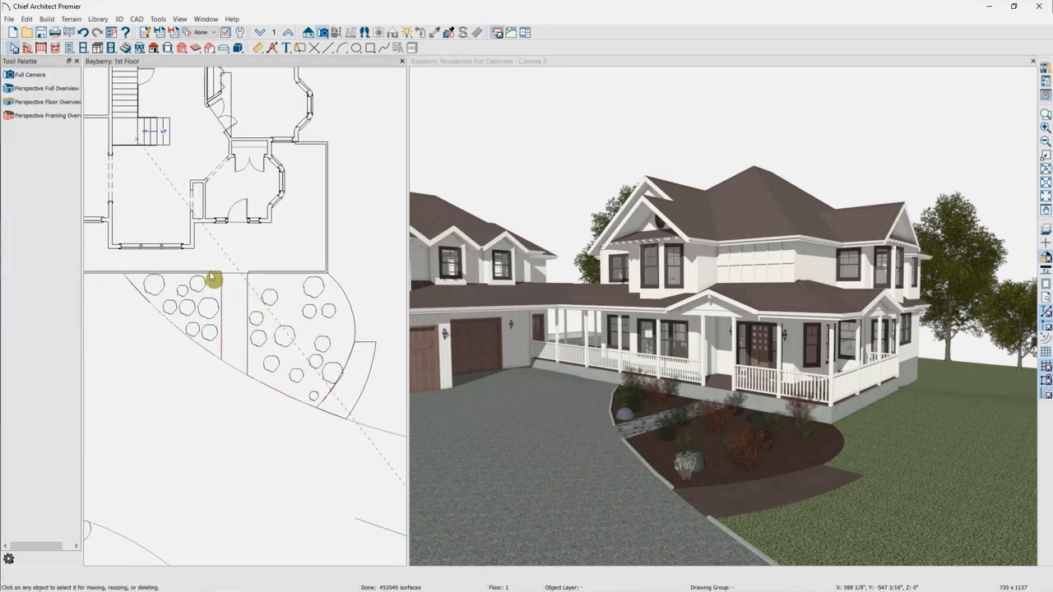
{"action": "scroll", "coordinate": [248, 272], "scroll_direction": "up", "scroll_amount": 4}
{"action": "scroll", "coordinate": [226, 289], "scroll_direction": "up", "scroll_amount": 3}
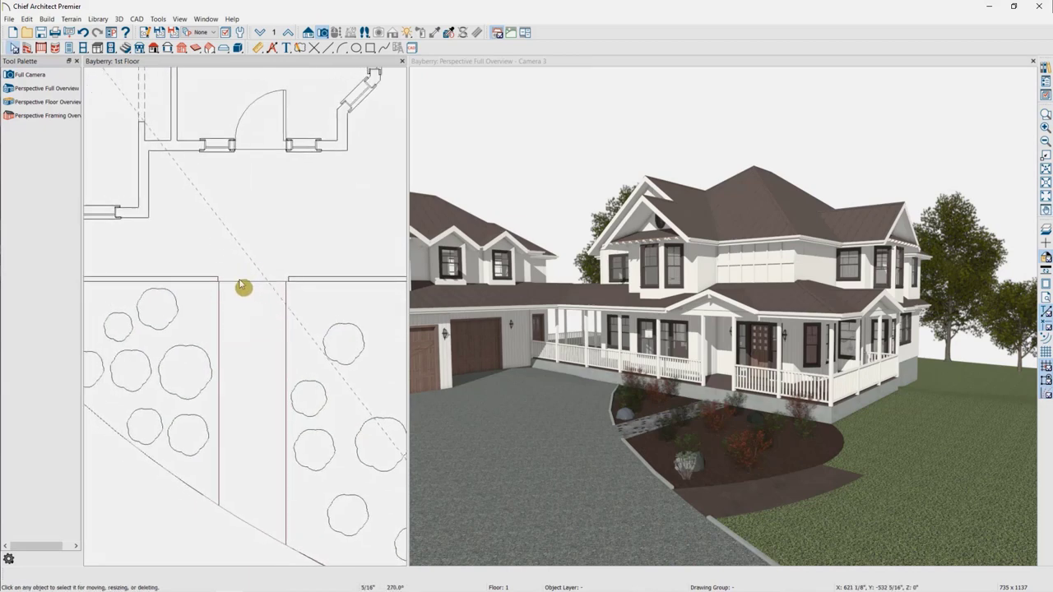
{"action": "left_click", "coordinate": [241, 291]}
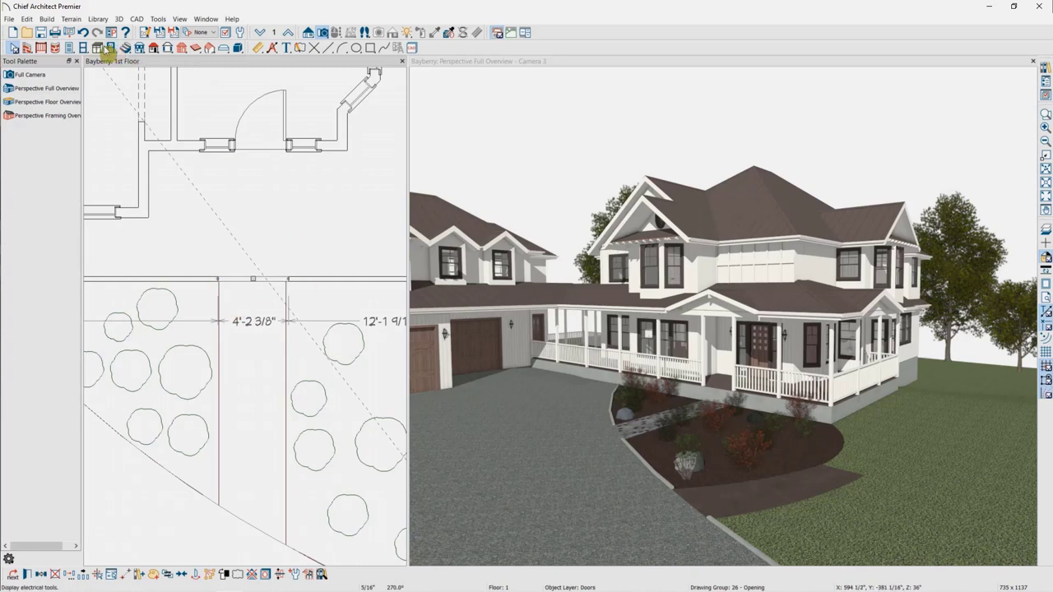
{"action": "left_click", "coordinate": [125, 48]}
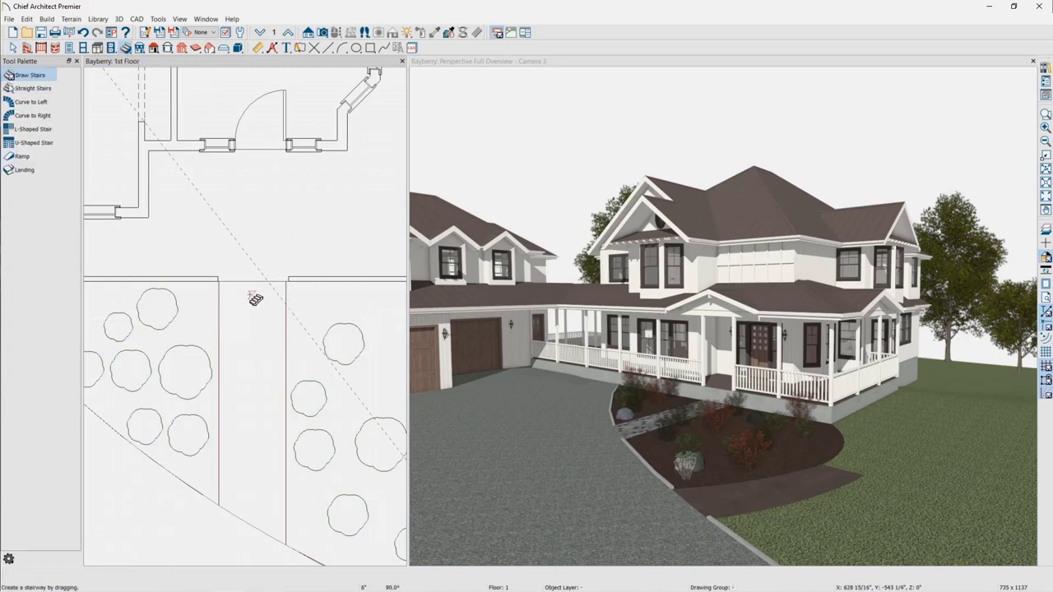
{"action": "left_click", "coordinate": [252, 295]}
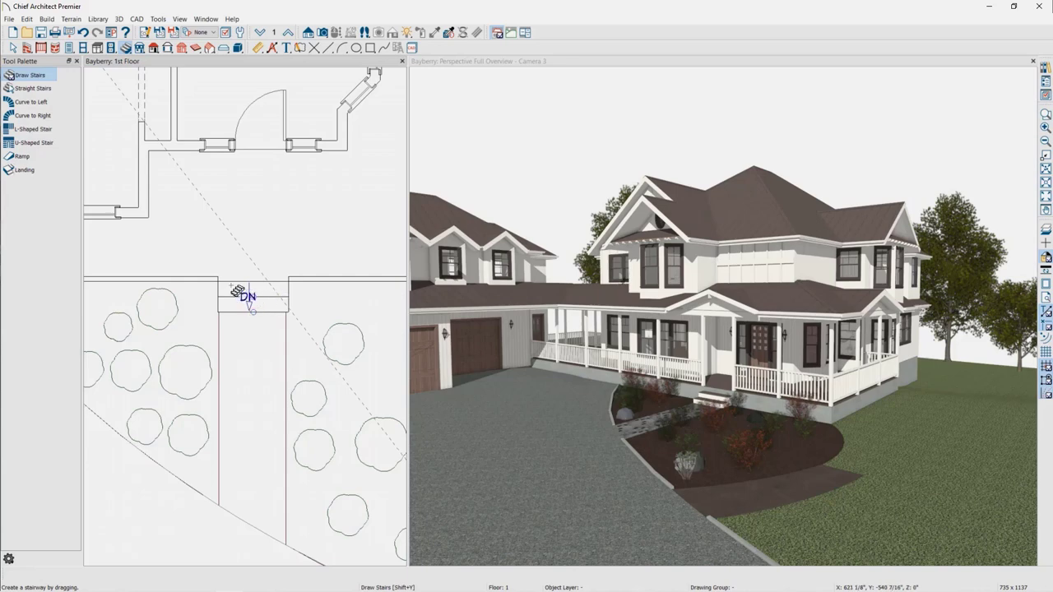
{"action": "key", "text": "space"}
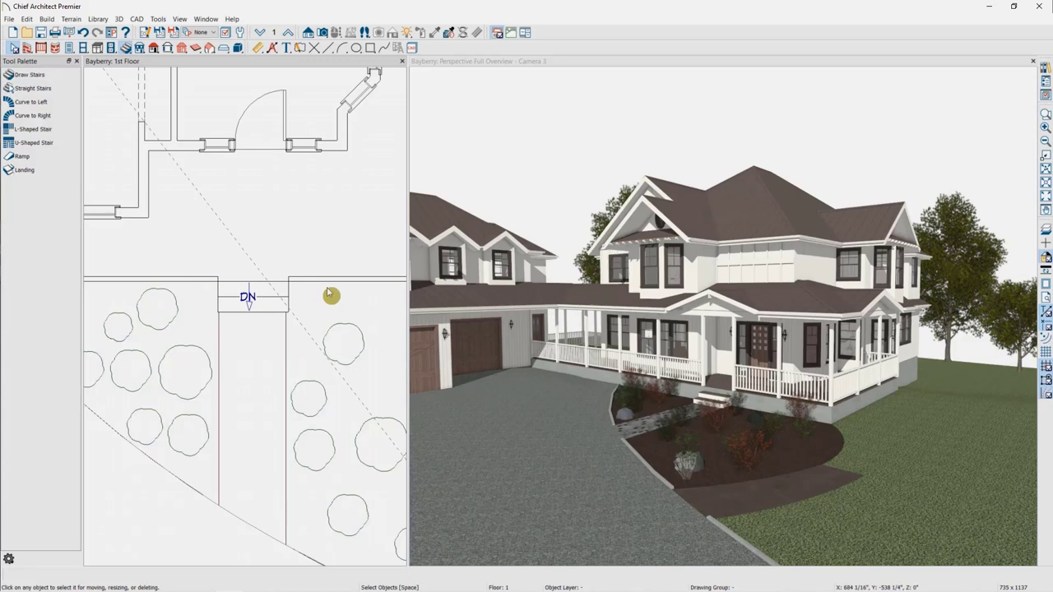
- Turn on the railing for the left side of the front porch stairs, check the railing in the 3D preview, and accept the specification
{"action": "left_click", "coordinate": [246, 301]}
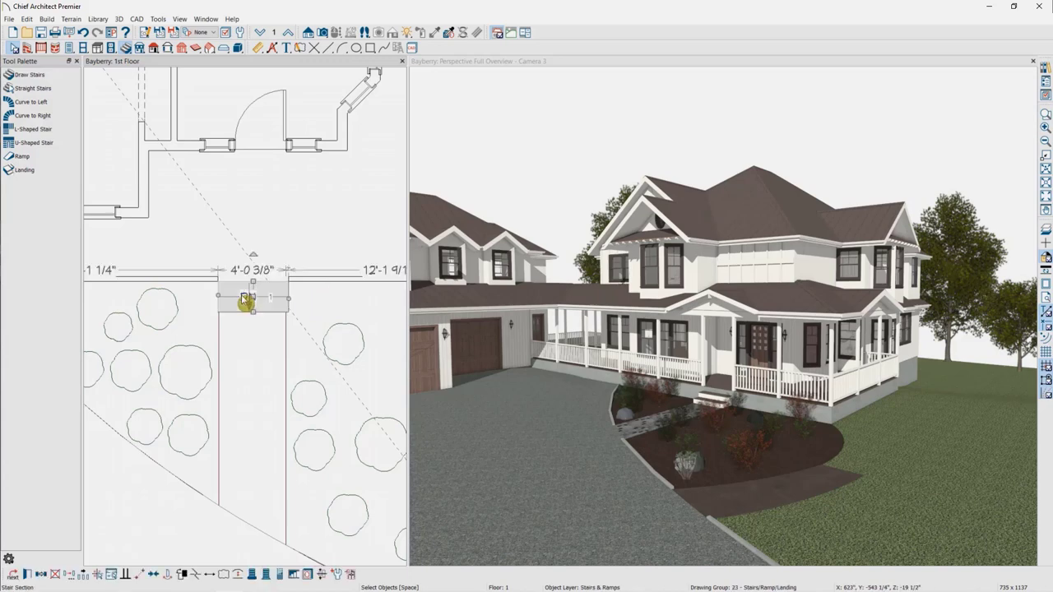
{"action": "double_click", "coordinate": [246, 301]}
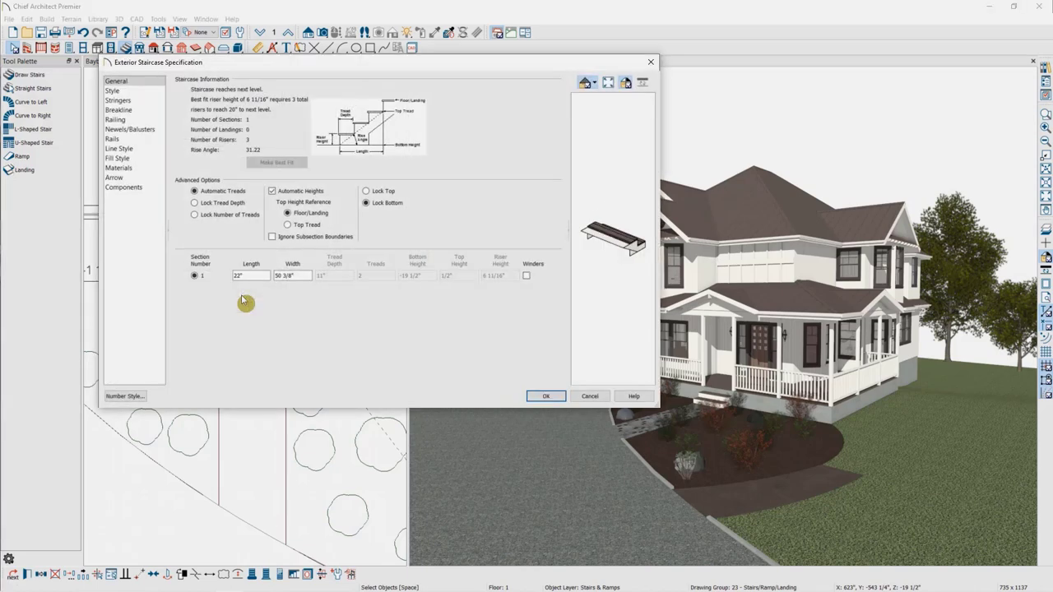
{"action": "left_click", "coordinate": [130, 119]}
{"action": "left_click", "coordinate": [247, 118]}
{"action": "left_click_drag", "start_coordinate": [642, 210], "coordinate": [408, 180]}
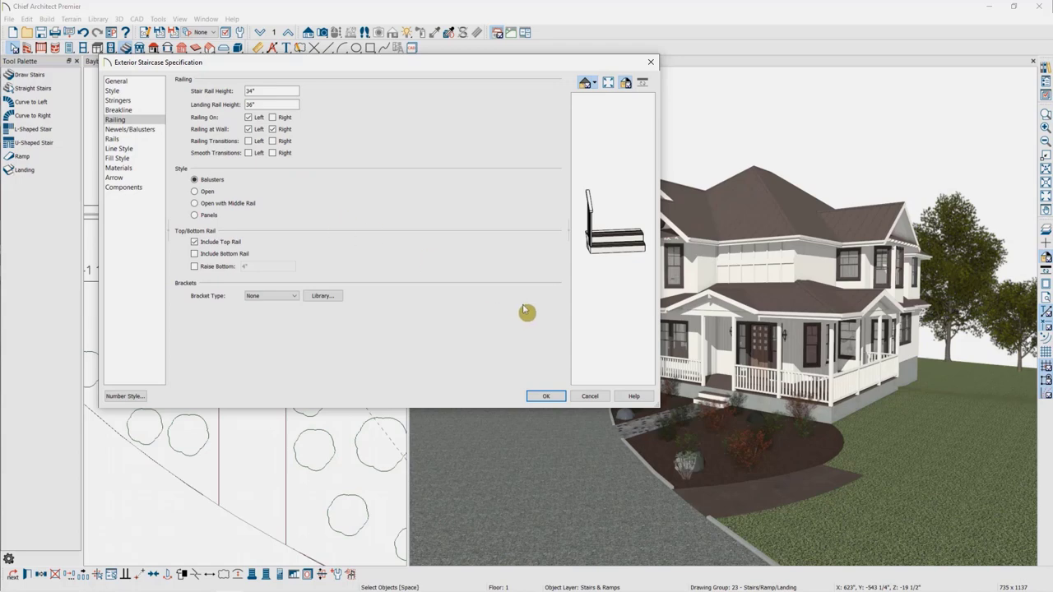
{"action": "left_click_drag", "start_coordinate": [599, 238], "coordinate": [621, 259]}
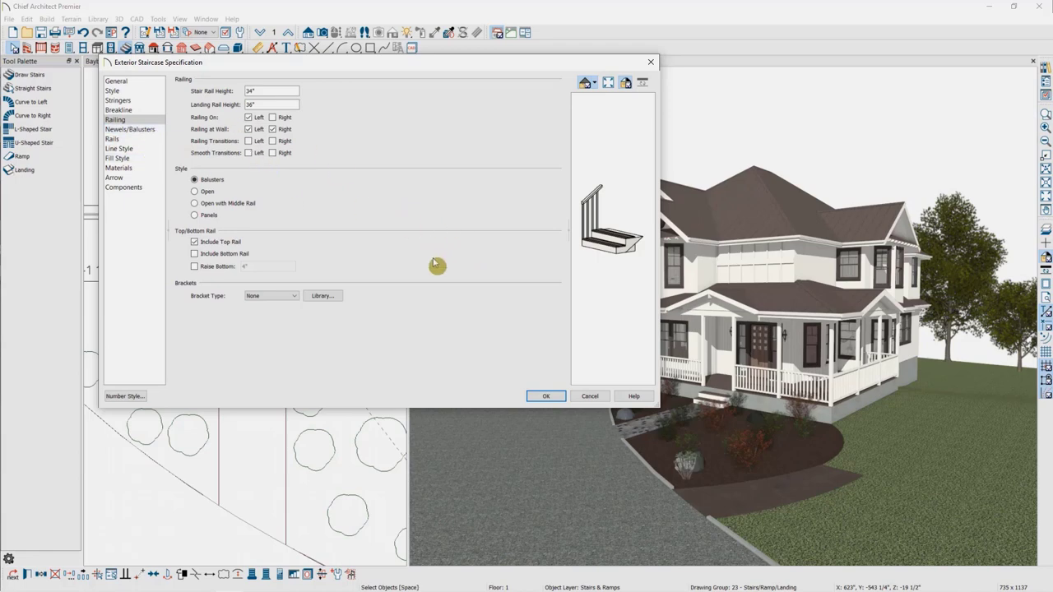
{"action": "left_click", "coordinate": [546, 397]}
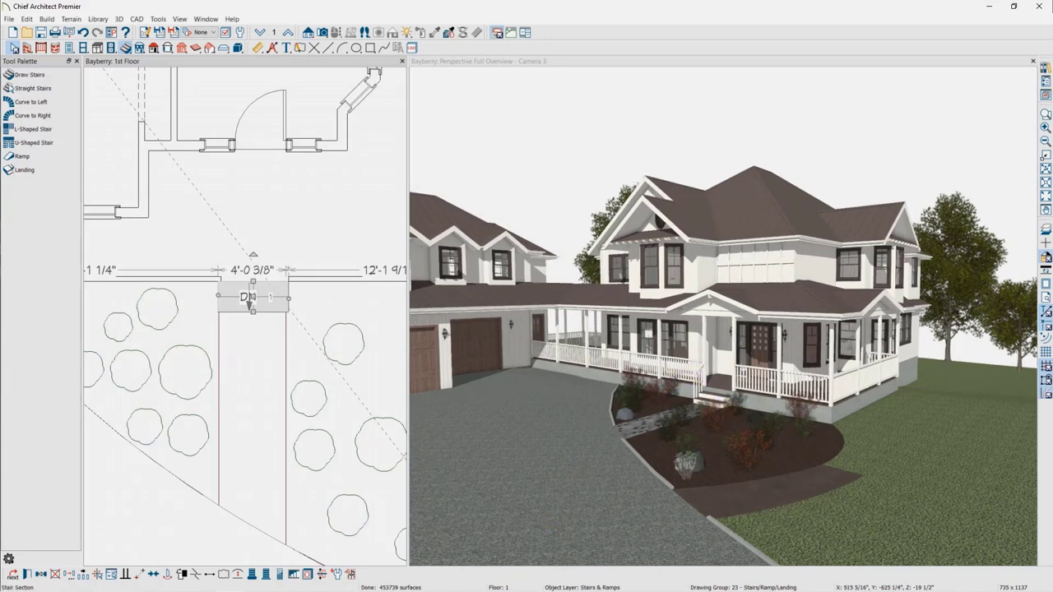
- Place exterior stairs leading down from the porch railing near the garage door
{"action": "middle_click_drag", "start_coordinate": [181, 311], "coordinate": [463, 323]}
{"action": "middle_click_drag", "start_coordinate": [174, 343], "coordinate": [412, 359]}
{"action": "middle_click_drag", "start_coordinate": [183, 379], "coordinate": [235, 390]}
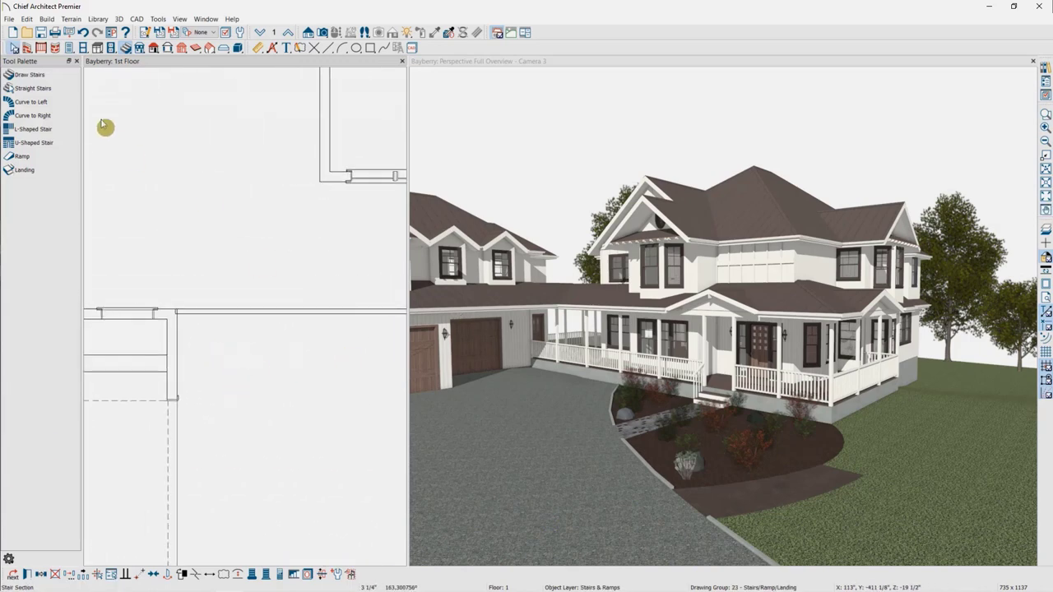
{"action": "left_click", "coordinate": [25, 77]}
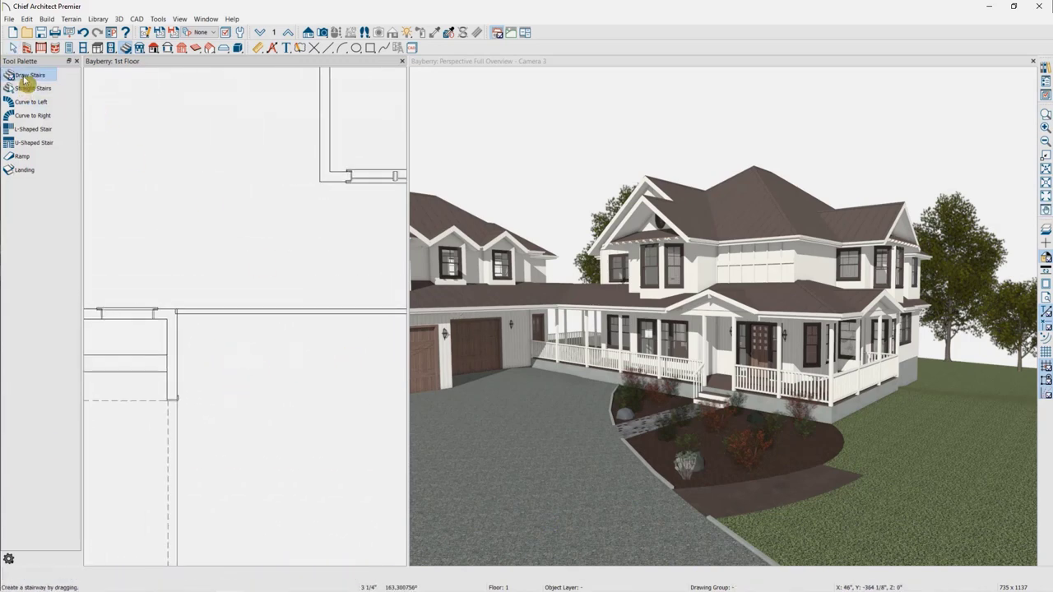
{"action": "left_click", "coordinate": [263, 336]}
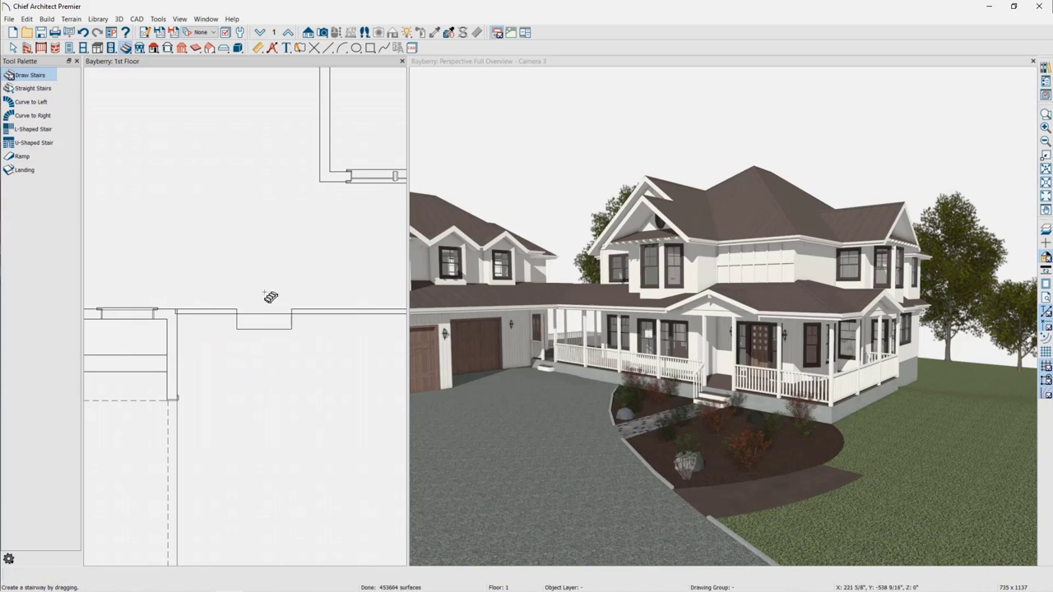
- Move the new stairs along the railing up against the garage wall and delete the leftover railing opening
{"action": "key", "text": "space"}
{"action": "left_click", "coordinate": [265, 327]}
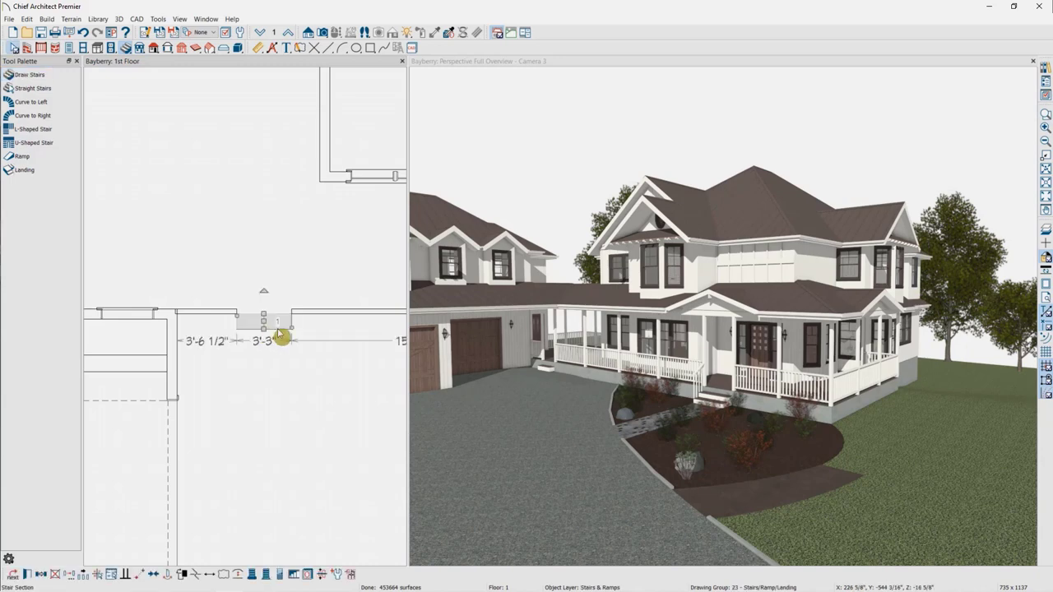
{"action": "left_click_drag", "start_coordinate": [264, 321], "coordinate": [202, 321]}
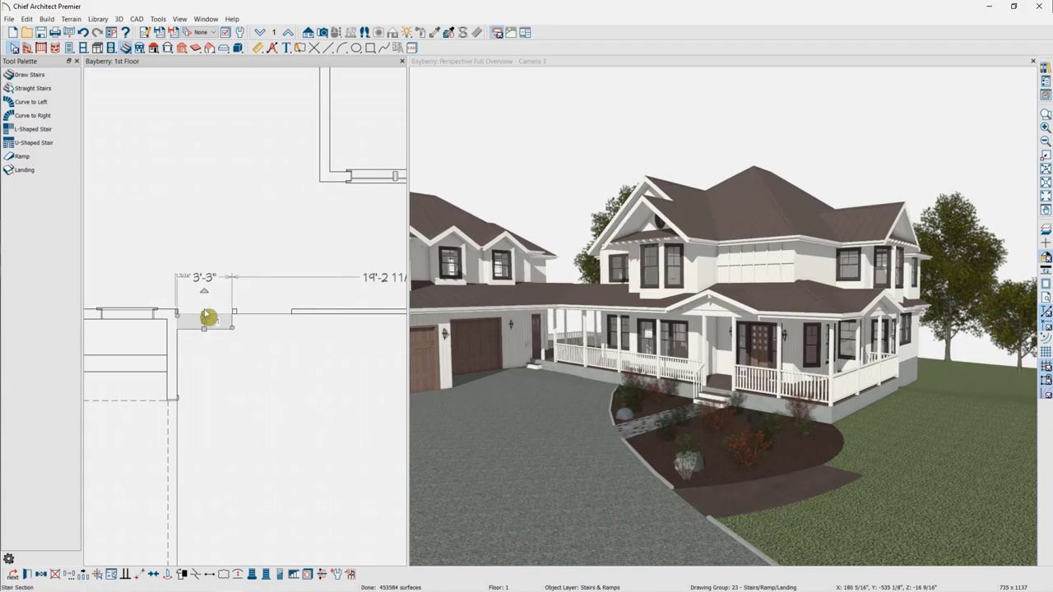
{"action": "scroll", "coordinate": [532, 352], "scroll_direction": "up", "scroll_amount": 5}
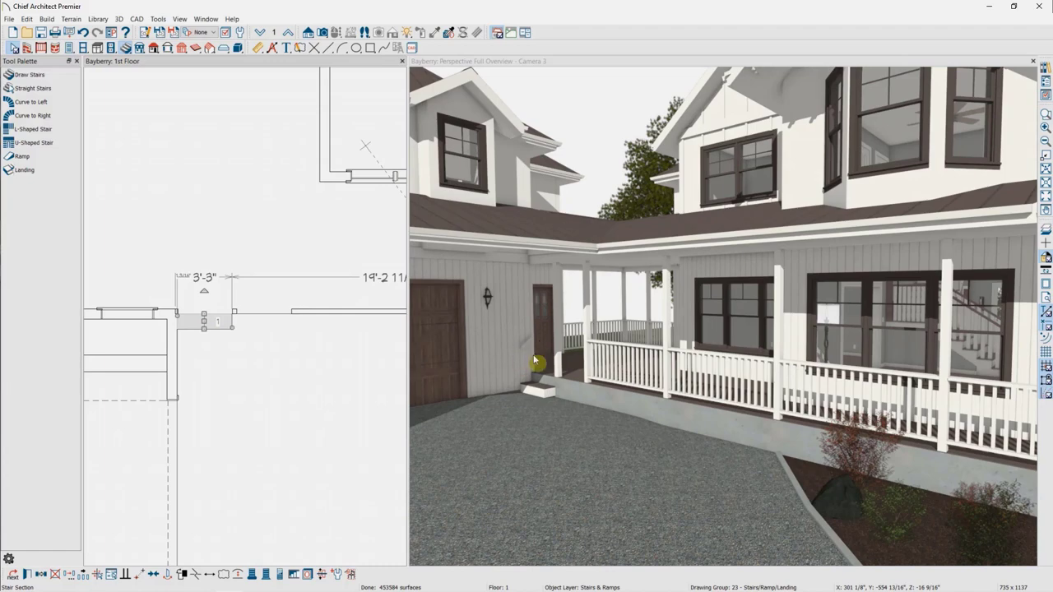
{"action": "scroll", "coordinate": [625, 391], "scroll_direction": "down", "scroll_amount": 5}
{"action": "left_click", "coordinate": [274, 323]}
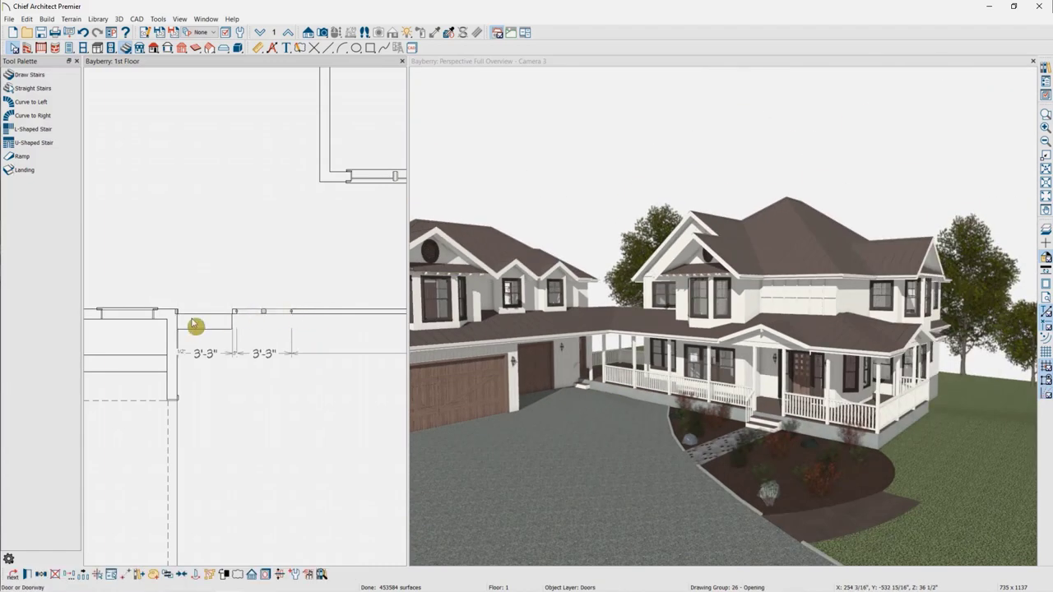
{"action": "key", "text": "Delete"}
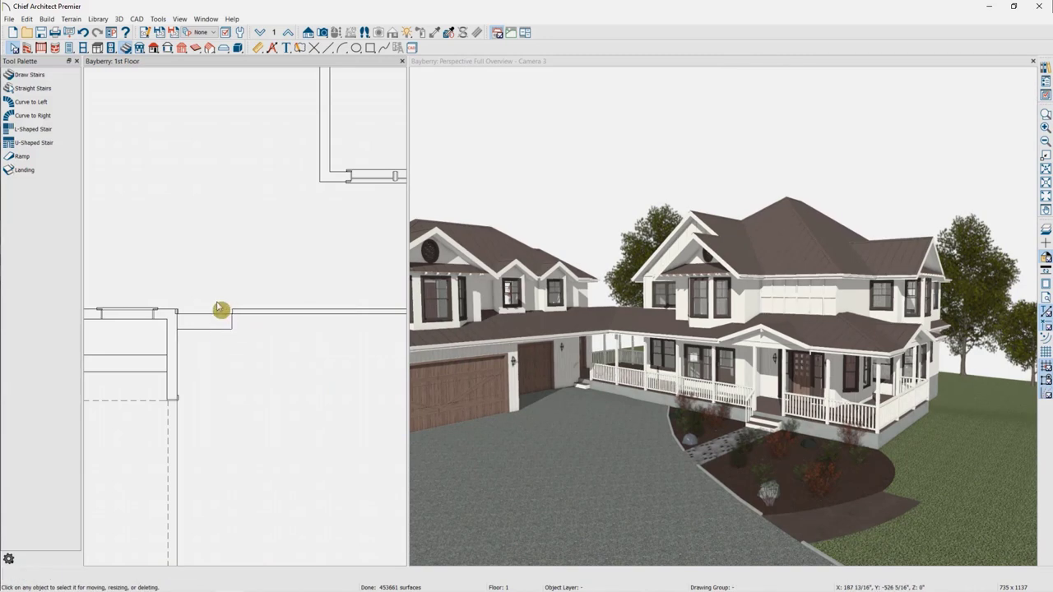
- Widen the stairs beside the garage along the porch railing to about 4'-11 3/4"
{"action": "left_click", "coordinate": [232, 324]}
{"action": "left_click_drag", "start_coordinate": [232, 324], "coordinate": [260, 329]}
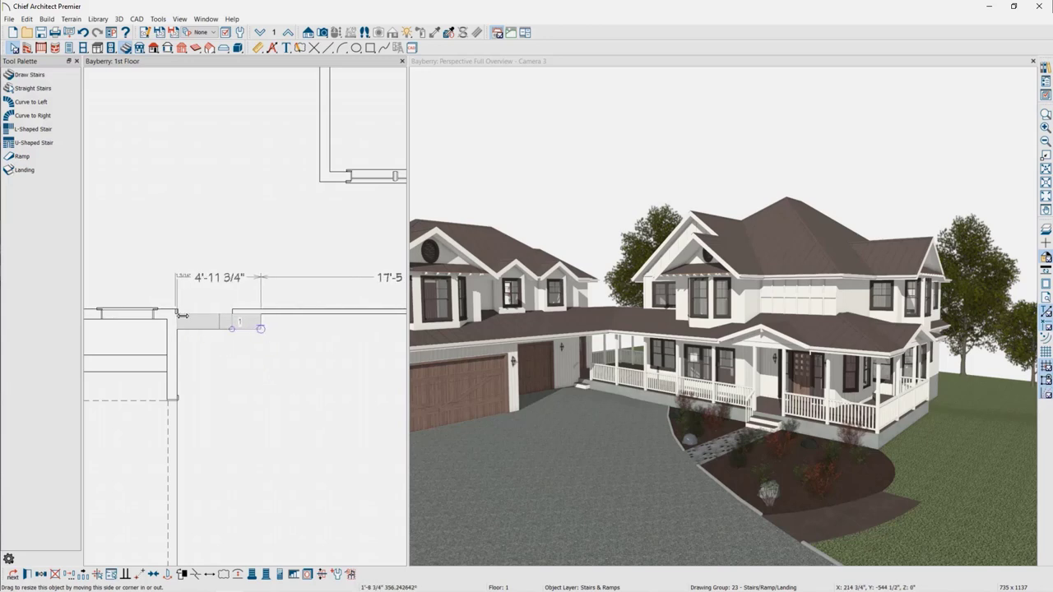
{"action": "left_click_drag", "start_coordinate": [285, 314], "coordinate": [284, 313]}
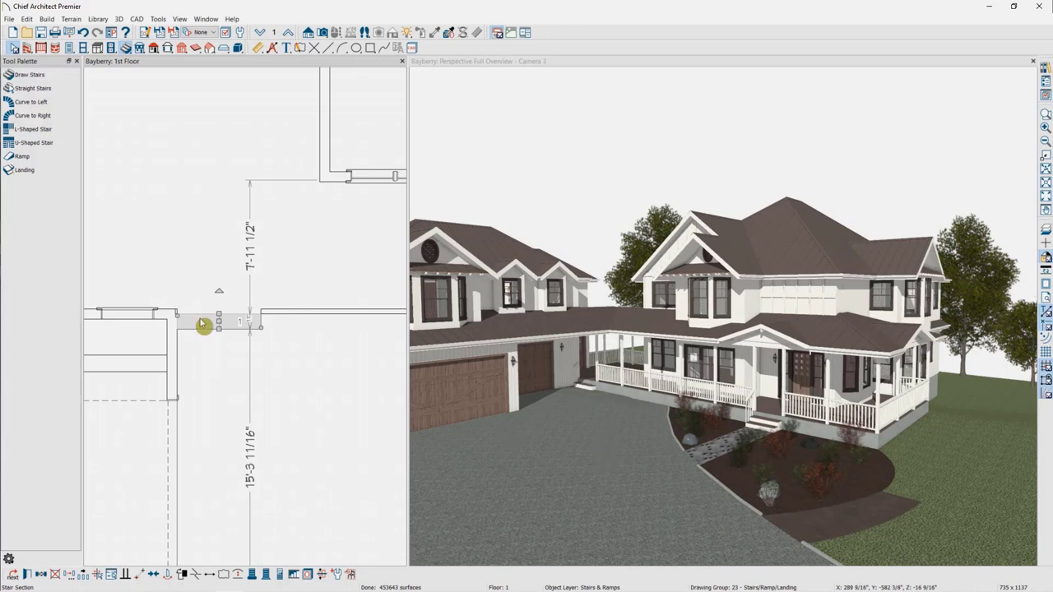
- Place exterior stairs leading down from each of the two railings that meet at the rear porch corner, with the 3D camera orbited to that area
{"action": "left_click", "coordinate": [587, 201]}
{"action": "middle_click_drag", "start_coordinate": [176, 188], "coordinate": [329, 347]}
{"action": "scroll", "coordinate": [327, 346], "scroll_direction": "down", "scroll_amount": 1}
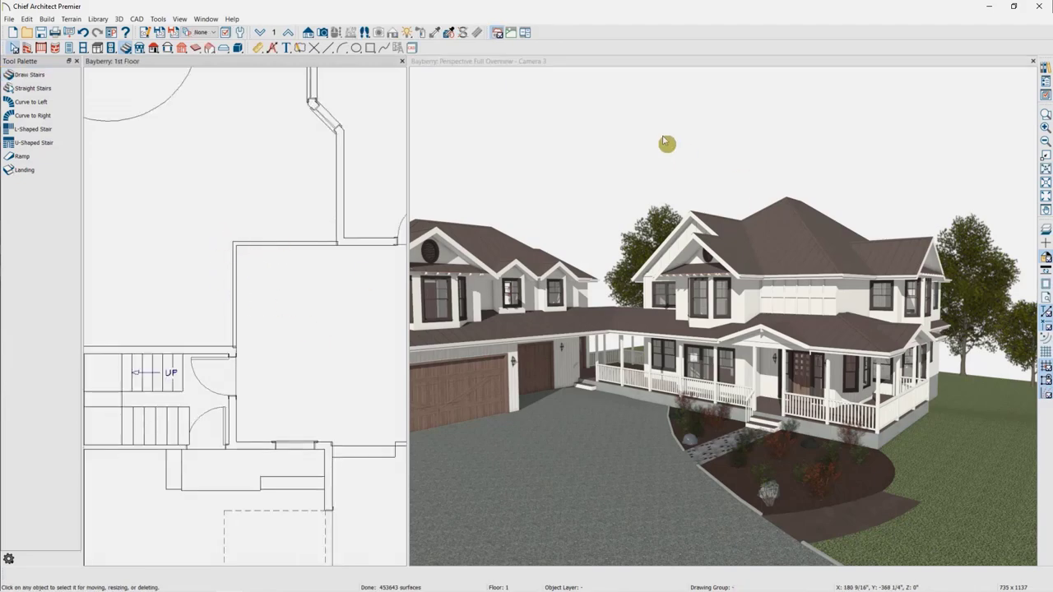
{"action": "left_click", "coordinate": [586, 153]}
{"action": "left_click", "coordinate": [376, 33]}
{"action": "left_click_drag", "start_coordinate": [543, 301], "coordinate": [764, 306]}
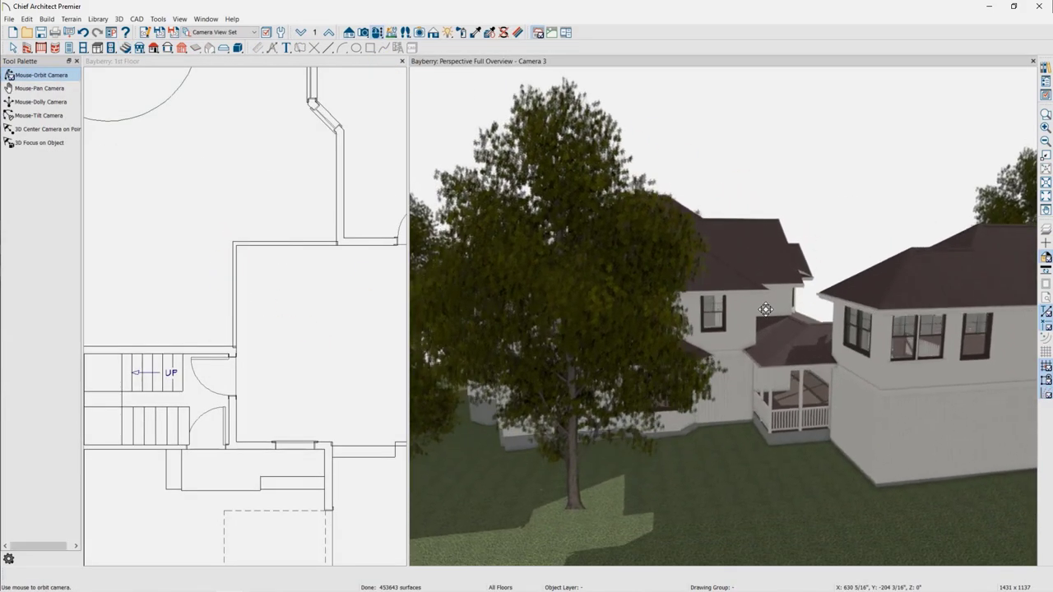
{"action": "scroll", "coordinate": [768, 435], "scroll_direction": "up", "scroll_amount": 5}
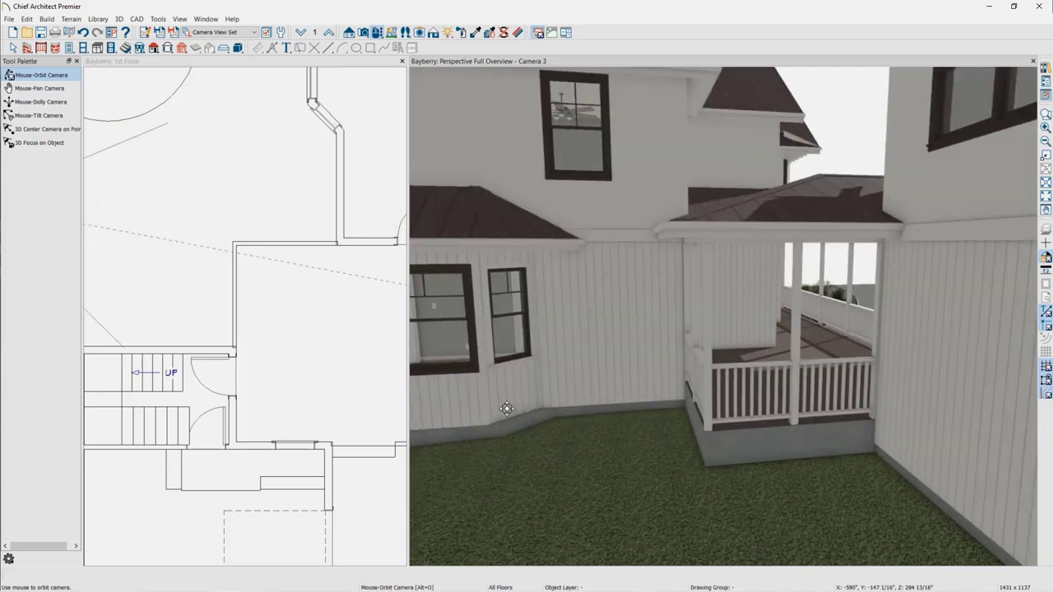
{"action": "left_click", "coordinate": [126, 47]}
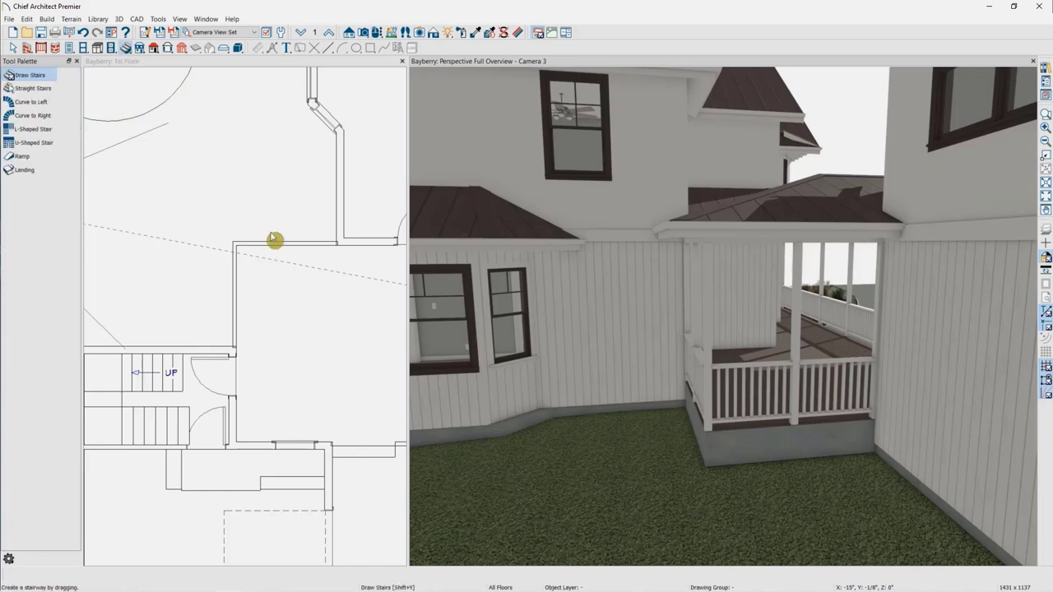
{"action": "left_click", "coordinate": [153, 67]}
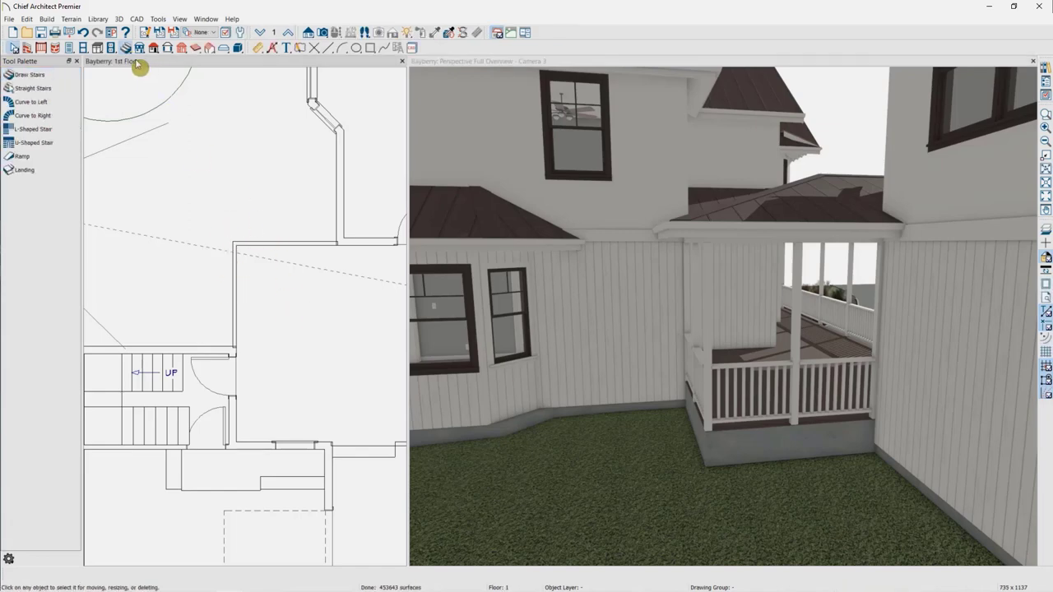
{"action": "left_click", "coordinate": [126, 47]}
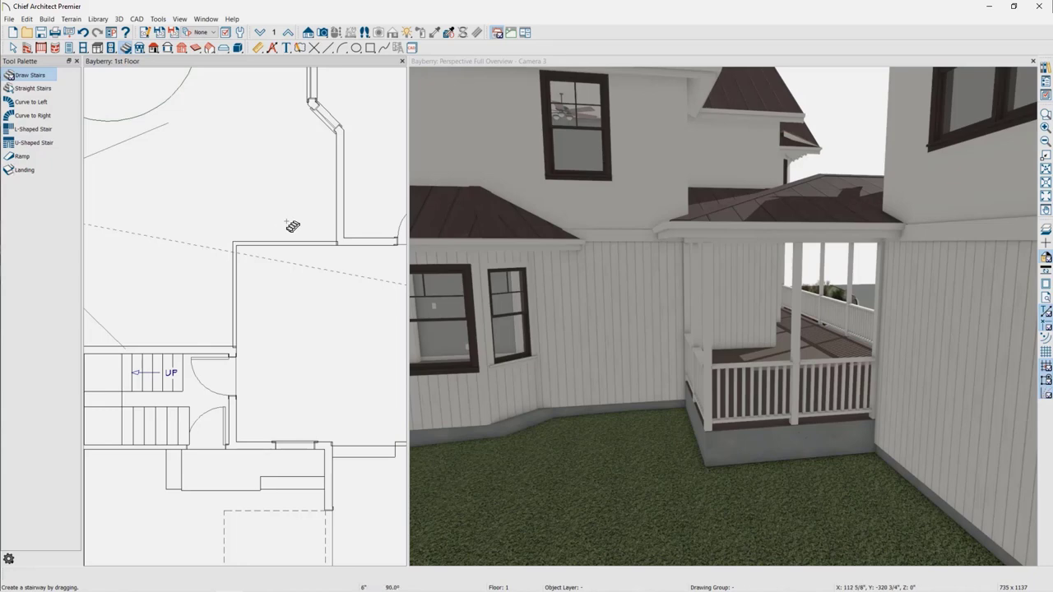
{"action": "left_click", "coordinate": [293, 226]}
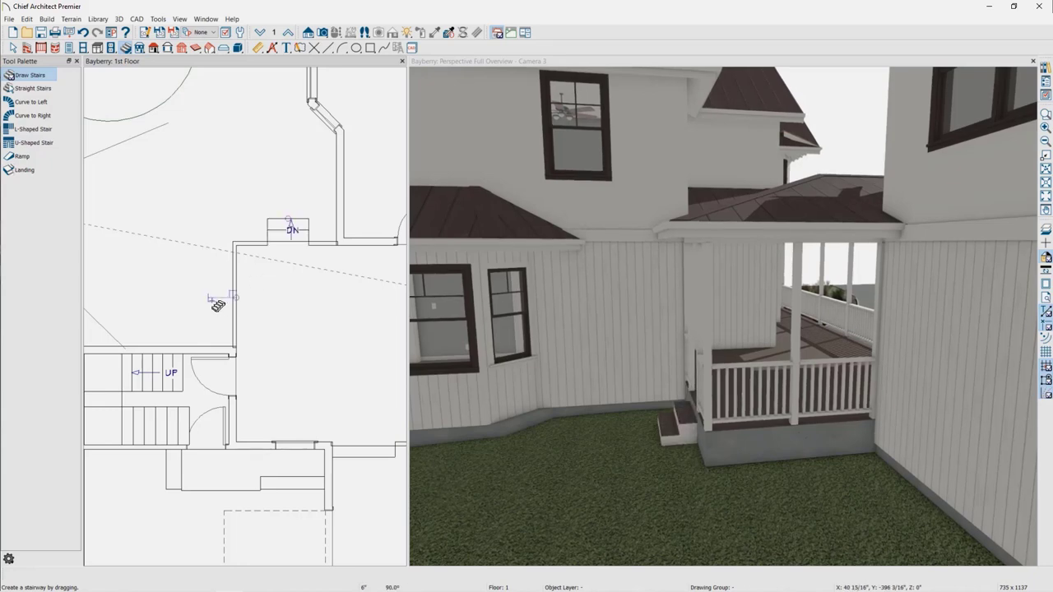
{"action": "left_click", "coordinate": [218, 305]}
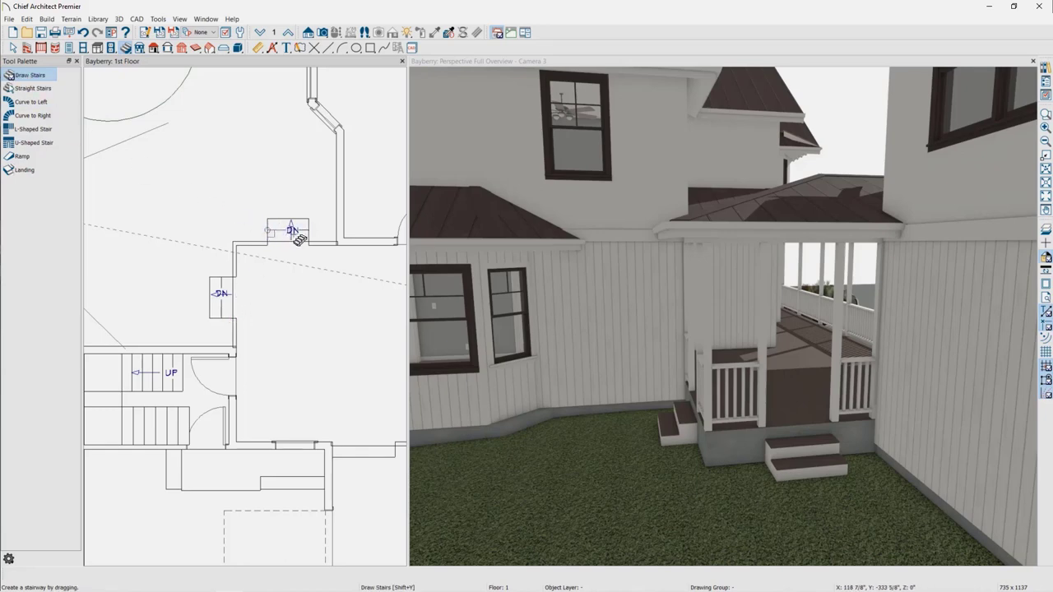
- Extend both rear porch stairs to the porch corner, to about 6' wide each, so they join into a wraparound stair
{"action": "key", "text": "space"}
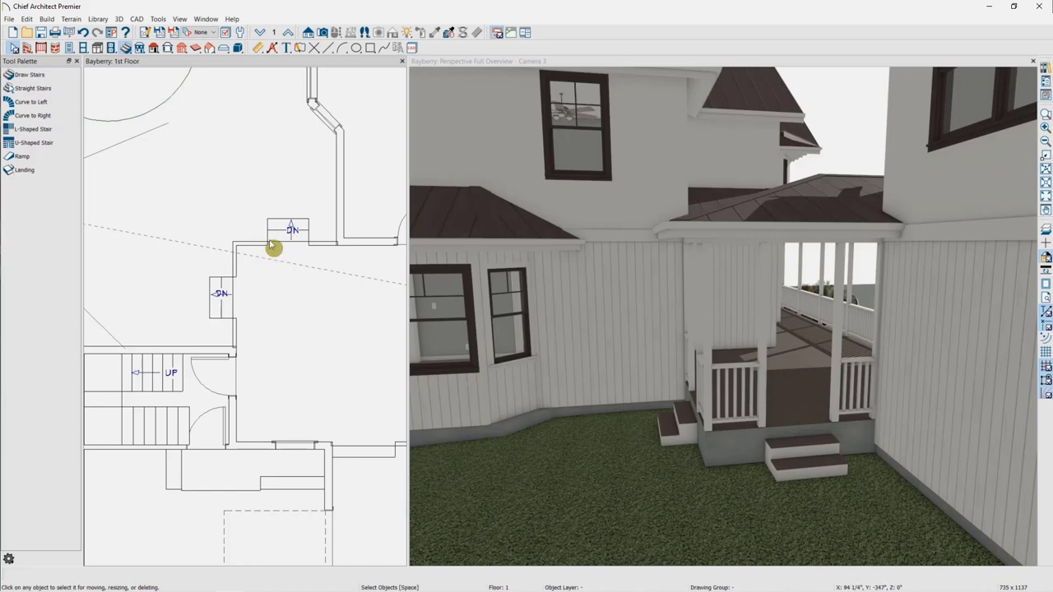
{"action": "left_click", "coordinate": [281, 232]}
{"action": "left_click_drag", "start_coordinate": [266, 228], "coordinate": [232, 231]}
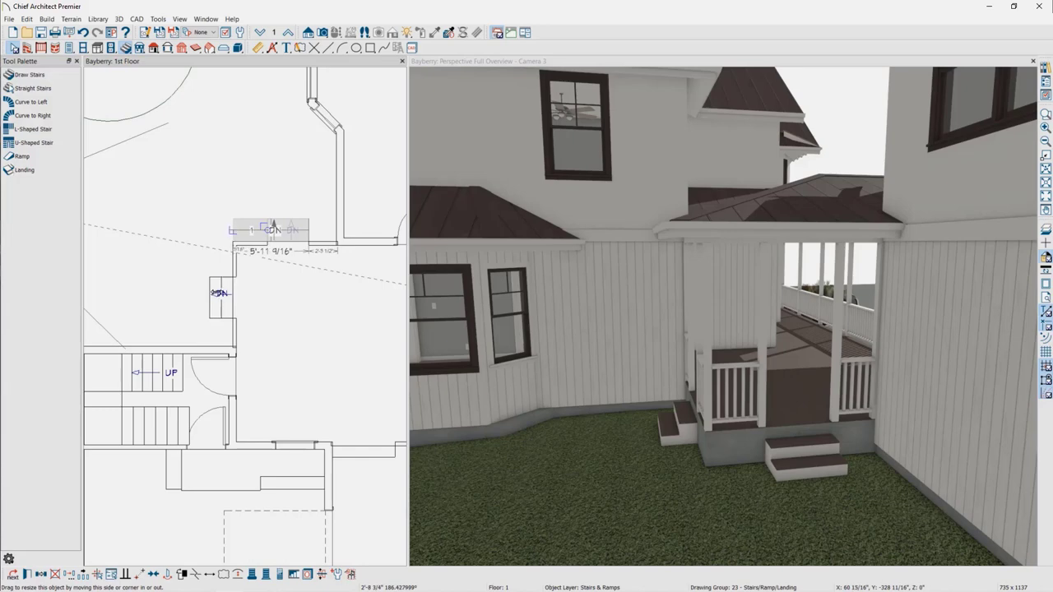
{"action": "left_click", "coordinate": [221, 290]}
{"action": "left_click_drag", "start_coordinate": [222, 277], "coordinate": [229, 244]}
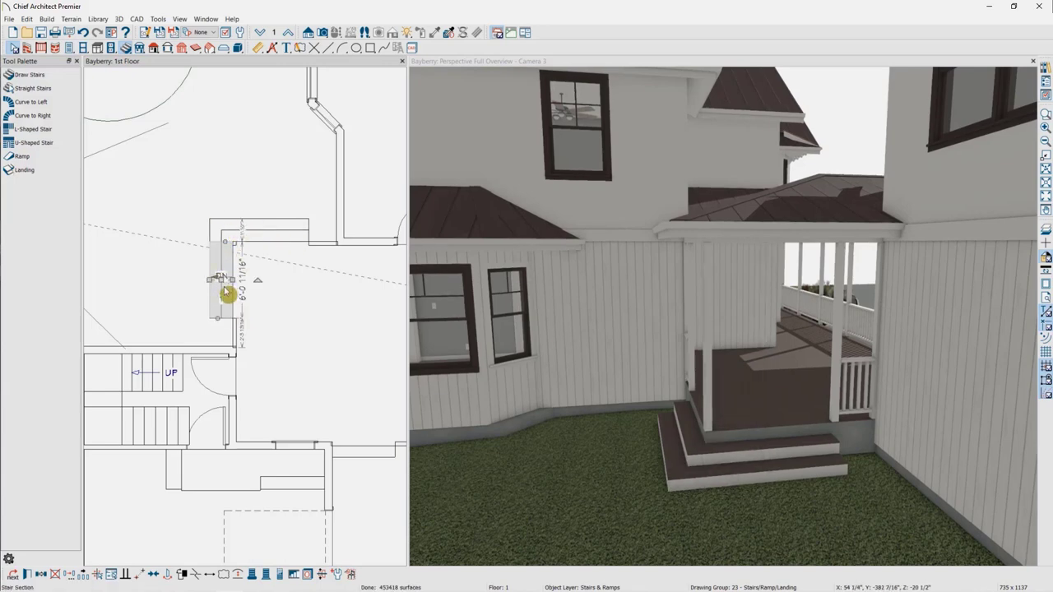
{"action": "key", "text": "Escape"}
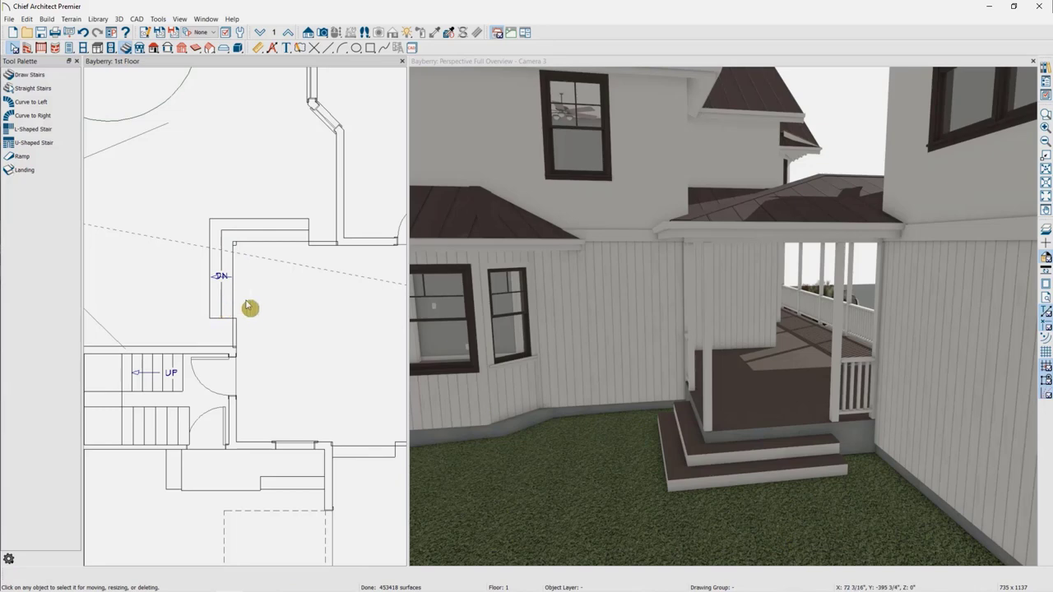
- Break the rear porch deck railing at the outer edge of the wraparound stairs, near the house wall
{"action": "middle_click_drag", "start_coordinate": [713, 294], "coordinate": [724, 343]}
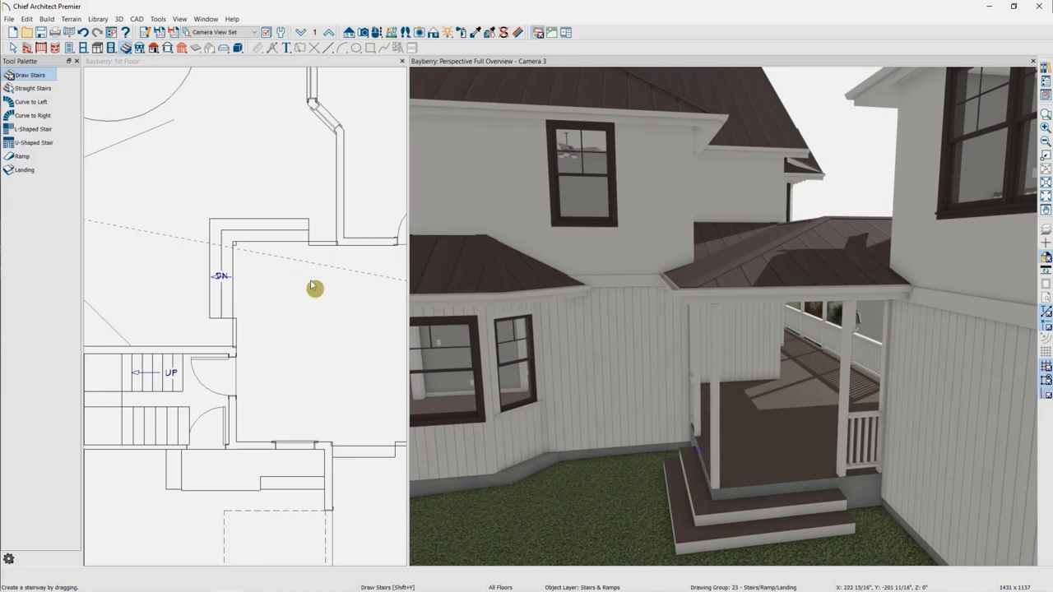
{"action": "key", "text": "space"}
{"action": "left_click", "coordinate": [285, 255]}
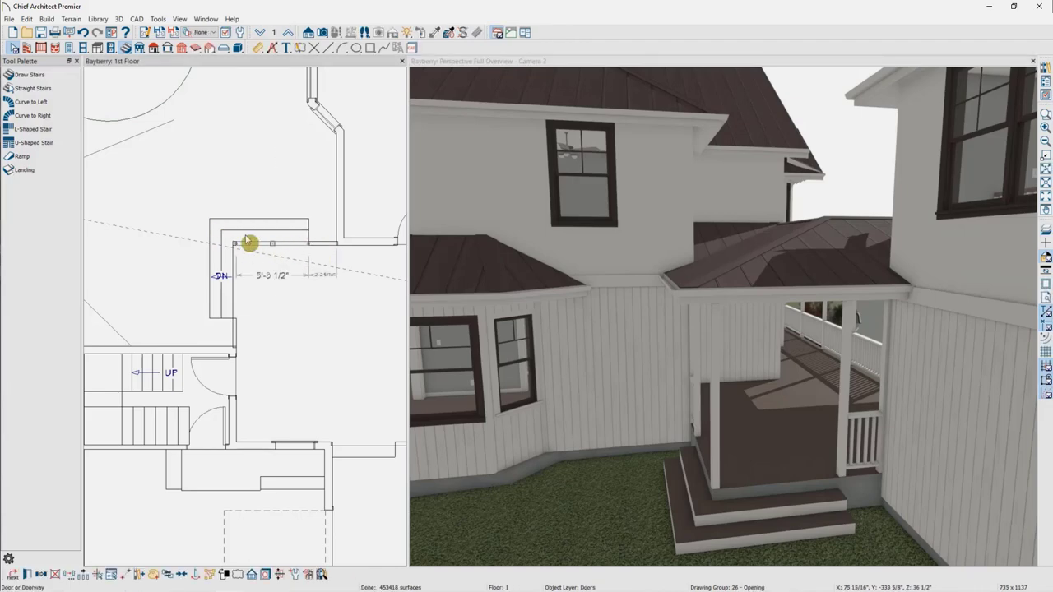
{"action": "left_click", "coordinate": [331, 246]}
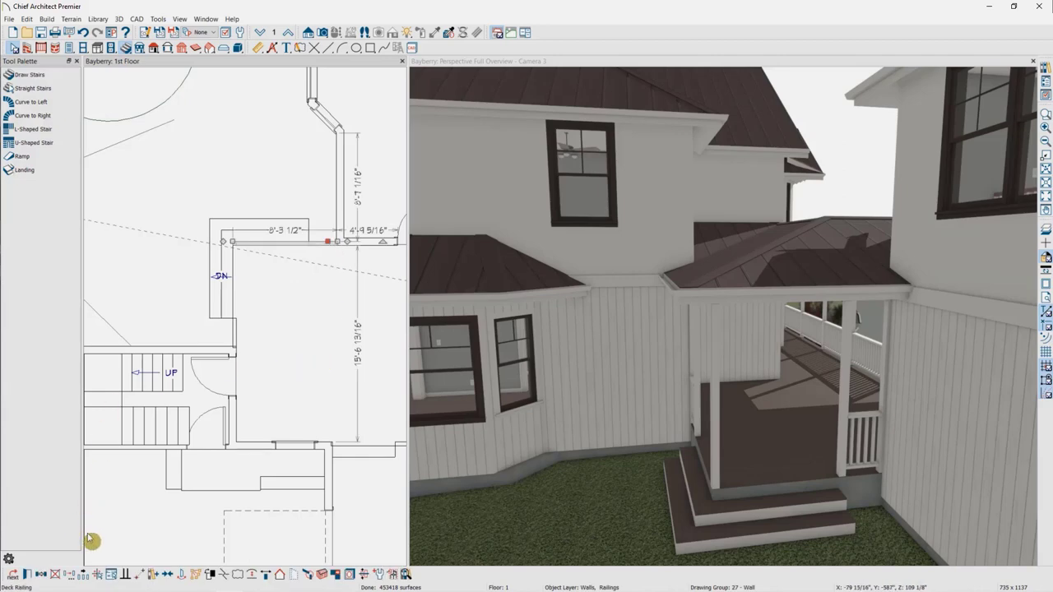
{"action": "left_click", "coordinate": [223, 577]}
{"action": "left_click", "coordinate": [308, 245]}
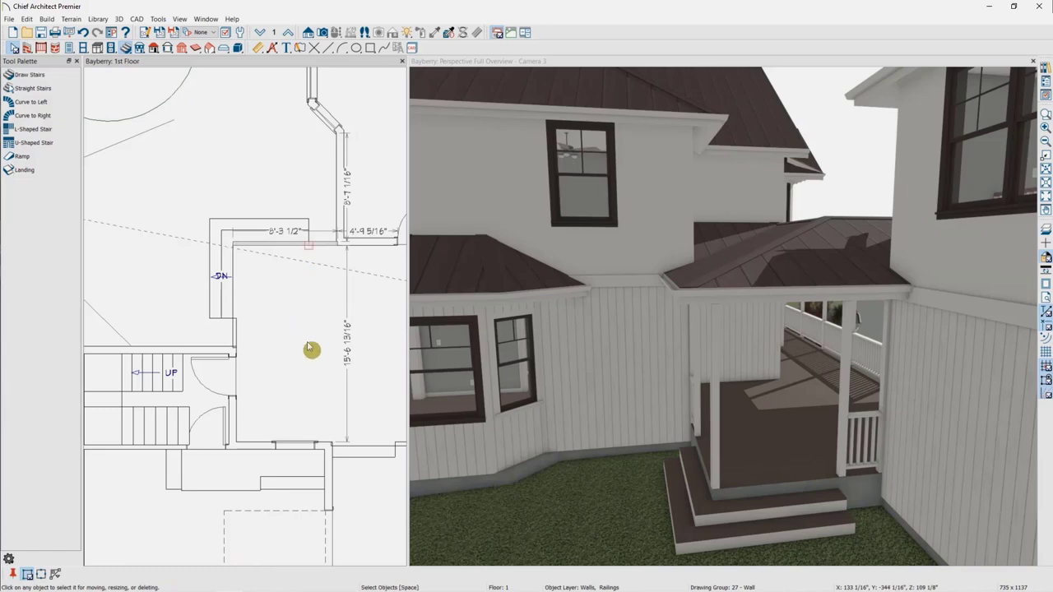
- Make the deck railing section at the top of the wraparound stair run nearest the bay window wall invisible
{"action": "left_click", "coordinate": [263, 244]}
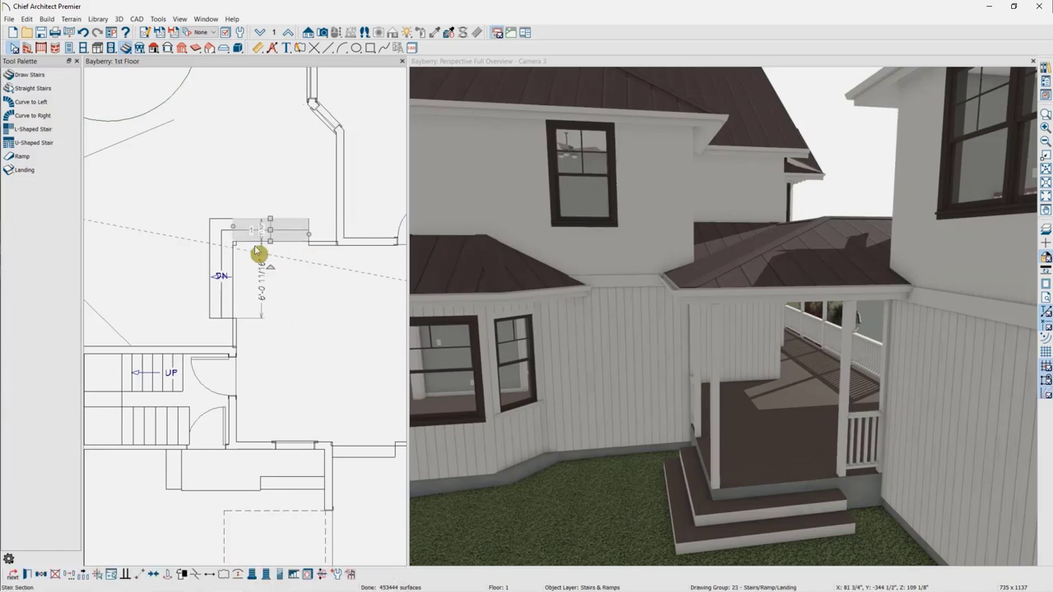
{"action": "left_click", "coordinate": [239, 250]}
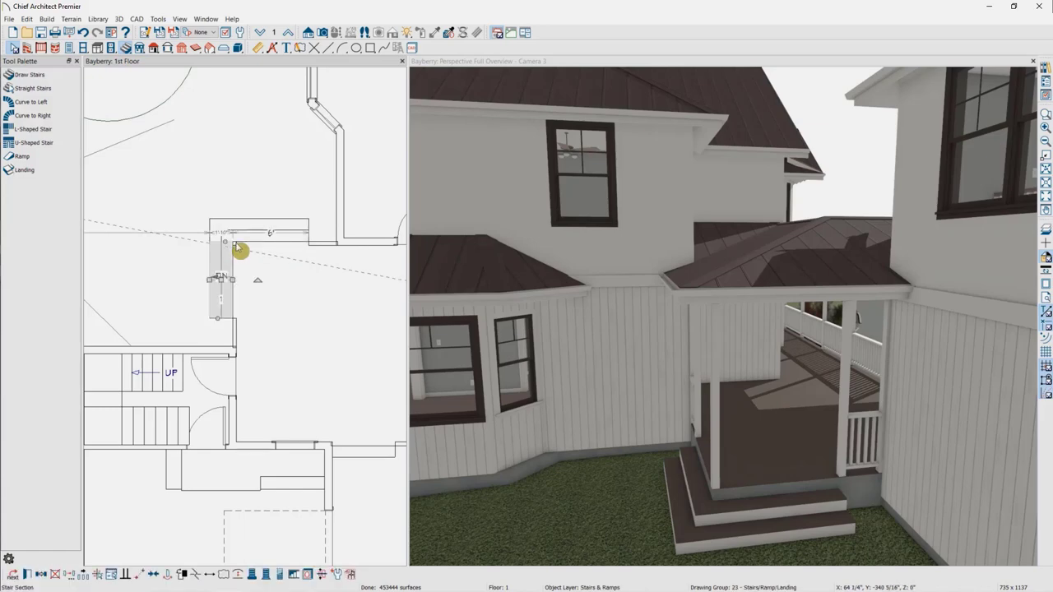
{"action": "left_click", "coordinate": [236, 244]}
{"action": "left_click", "coordinate": [254, 246]}
{"action": "left_click", "coordinate": [258, 246]}
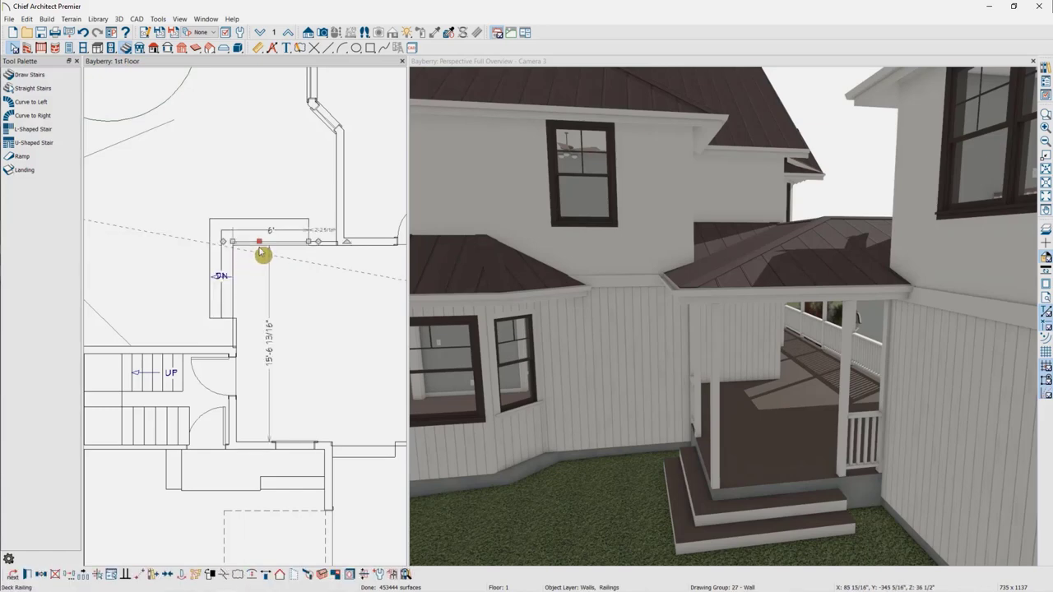
{"action": "left_click", "coordinate": [259, 249]}
{"action": "left_click", "coordinate": [258, 250]}
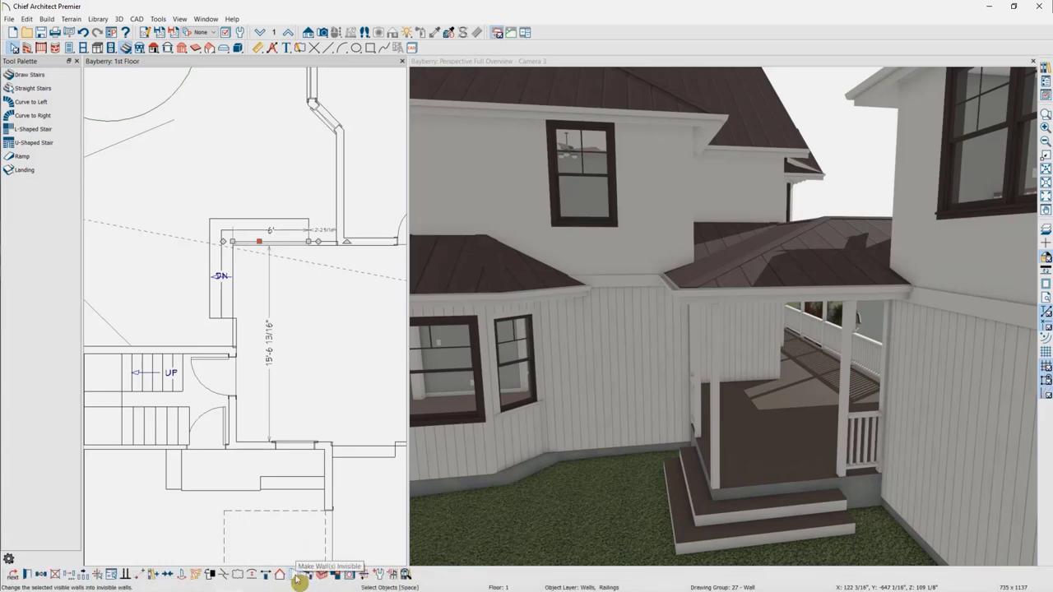
{"action": "left_click", "coordinate": [328, 450]}
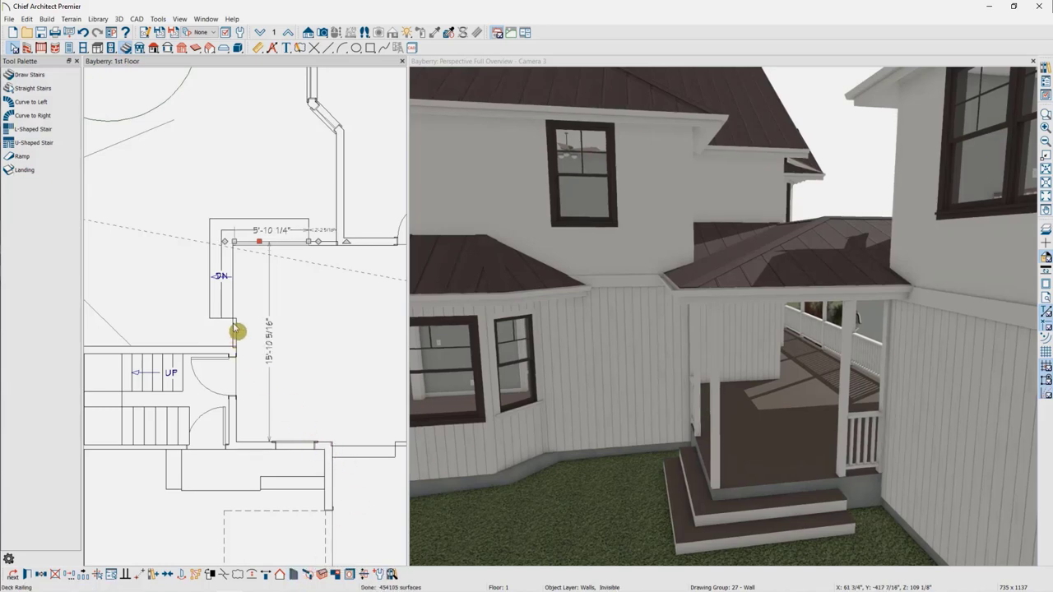
- Make the adjoining deck railing section along the other run of the wraparound stairs invisible
{"action": "left_click", "coordinate": [237, 289]}
{"action": "left_click_drag", "start_coordinate": [240, 288], "coordinate": [298, 253]}
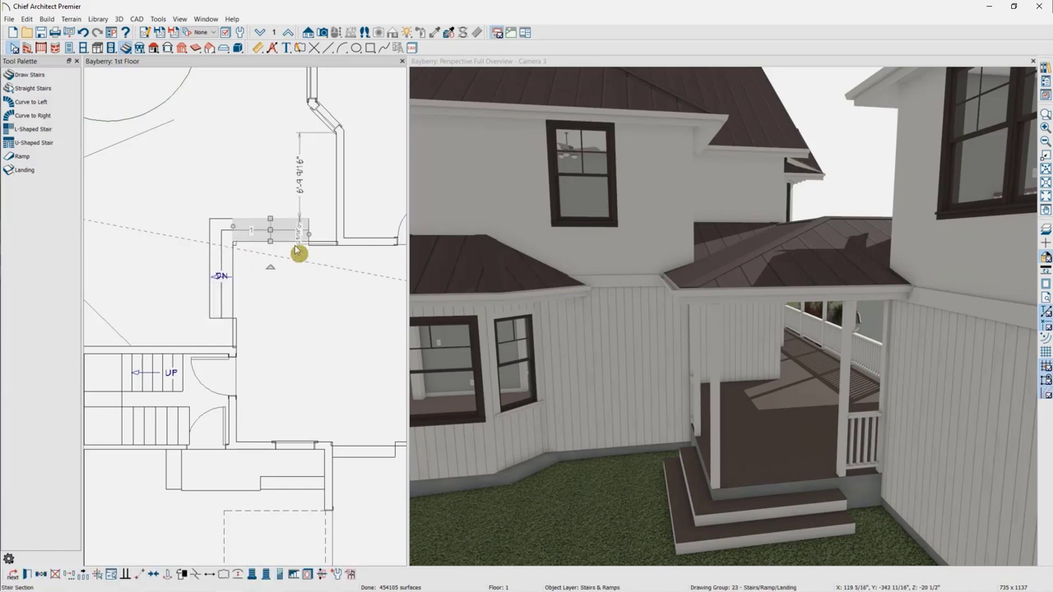
{"action": "left_click", "coordinate": [295, 246]}
{"action": "key", "text": "Tab"}
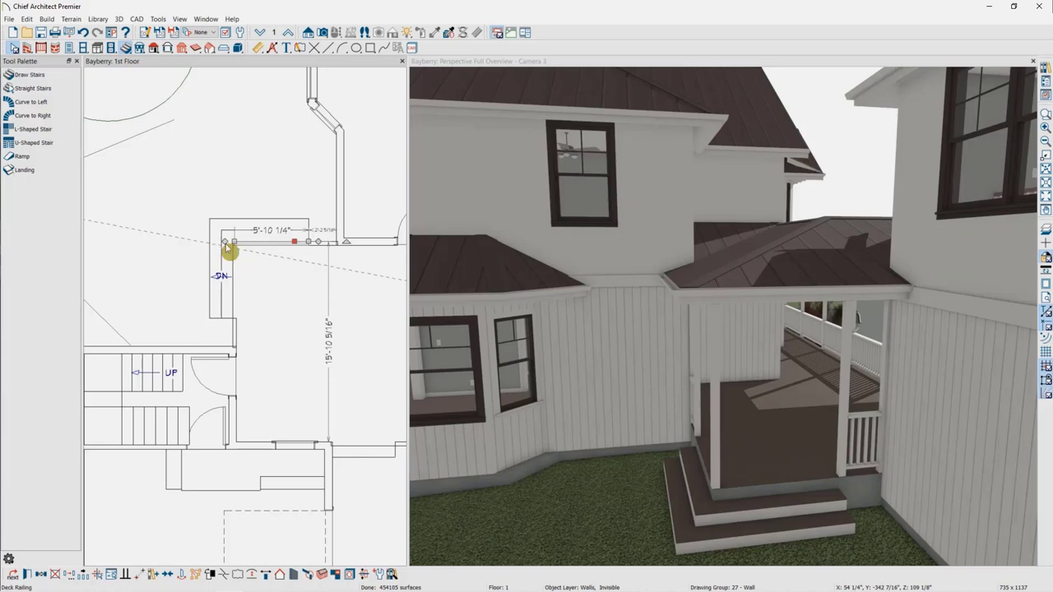
{"action": "scroll", "coordinate": [223, 241], "scroll_direction": "up", "scroll_amount": 2}
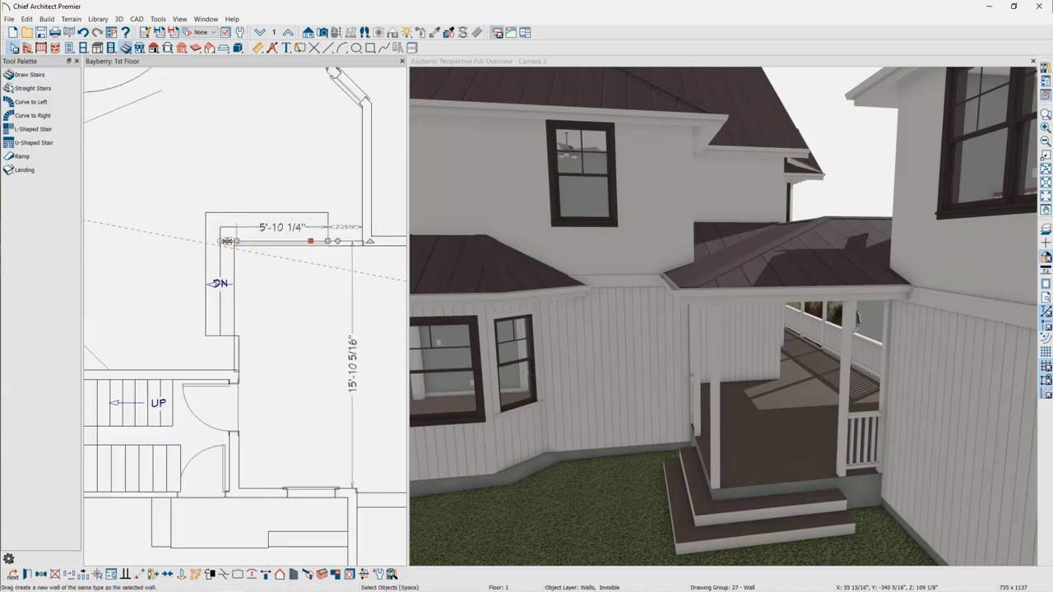
{"action": "left_click_drag", "start_coordinate": [224, 241], "coordinate": [239, 336]}
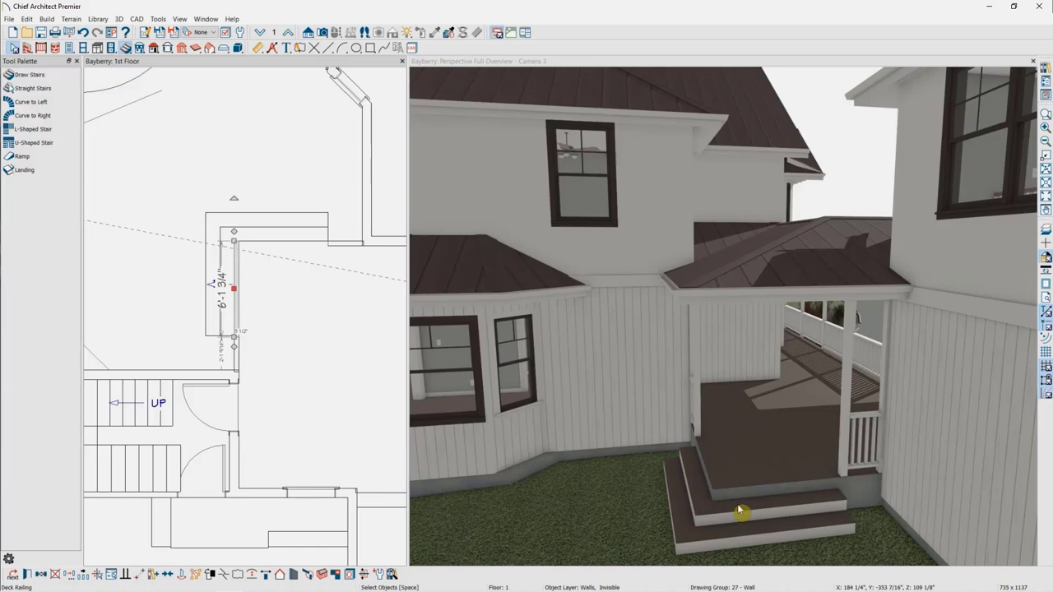
{"action": "left_click", "coordinate": [265, 172]}
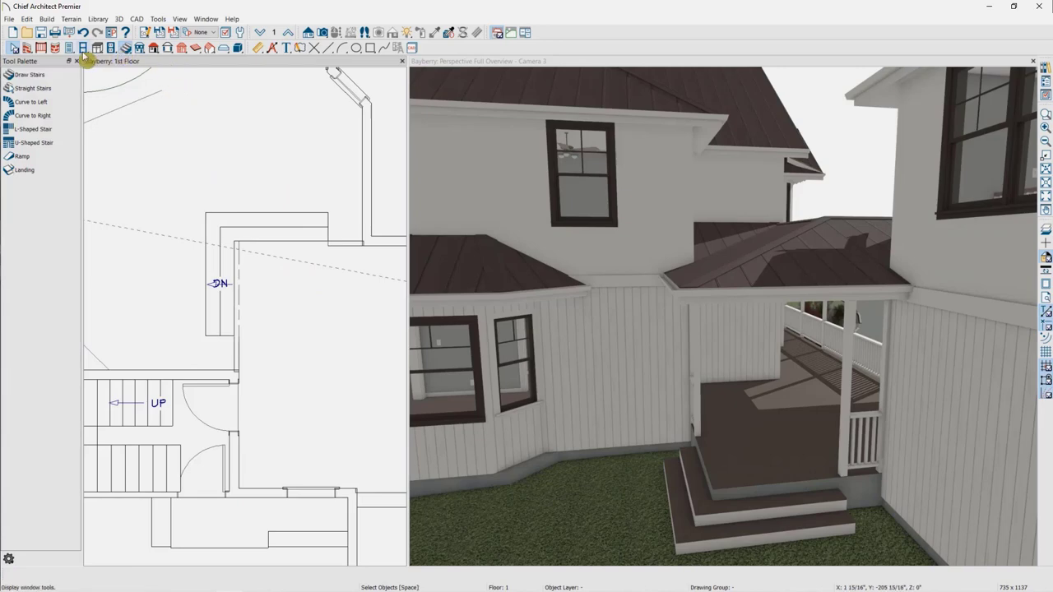
- Draw a straight railing about 23 3/4" long across the treads of the first wraparound stair run, from the porch edge outward
{"action": "left_click", "coordinate": [41, 49]}
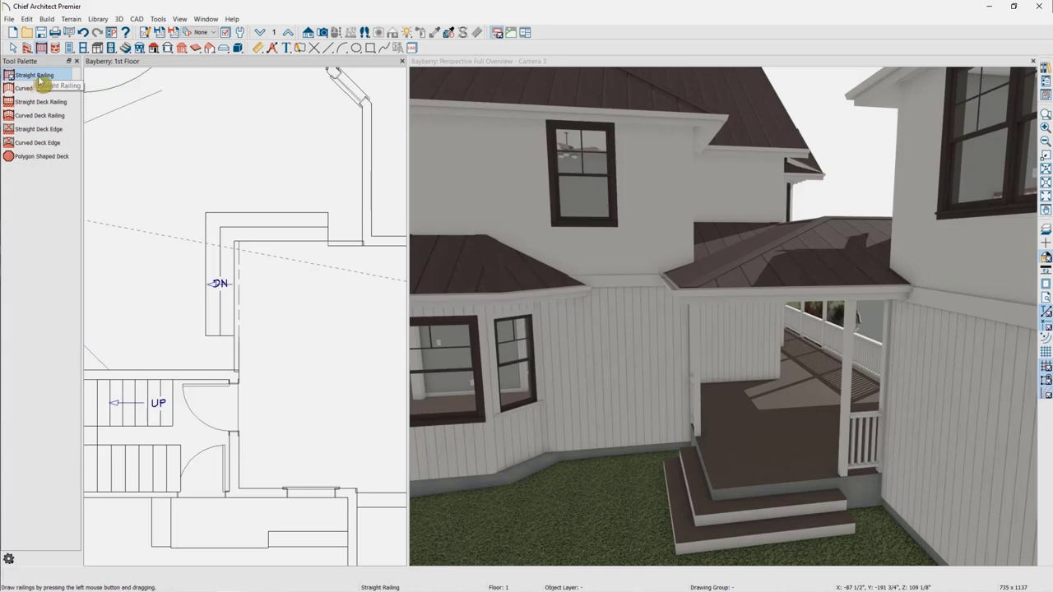
{"action": "left_click_drag", "start_coordinate": [274, 241], "coordinate": [274, 216]}
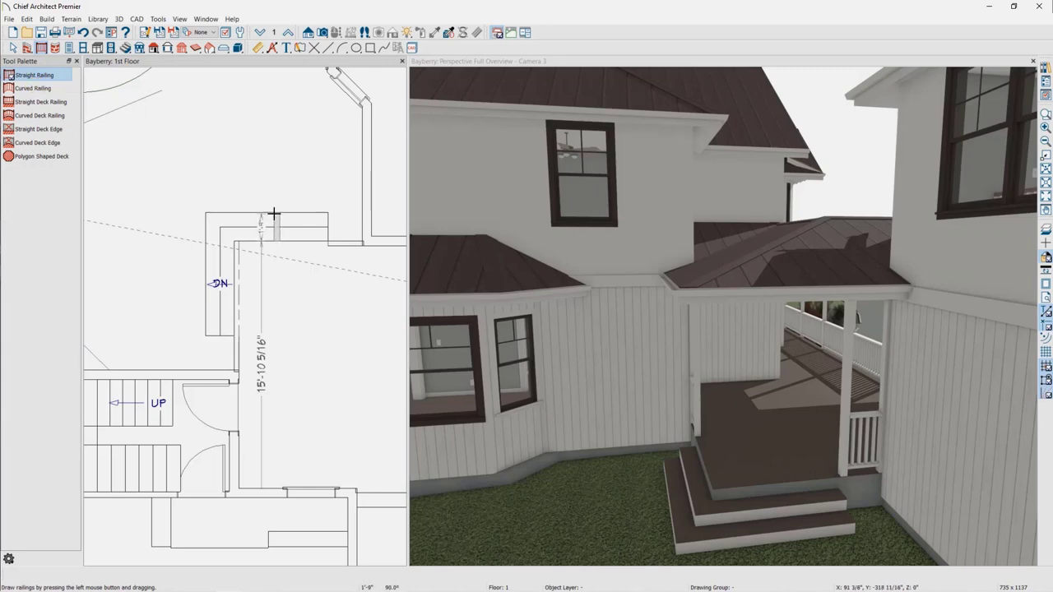
{"action": "left_click_drag", "start_coordinate": [274, 214], "coordinate": [276, 212]}
{"action": "left_click_drag", "start_coordinate": [272, 347], "coordinate": [275, 347]}
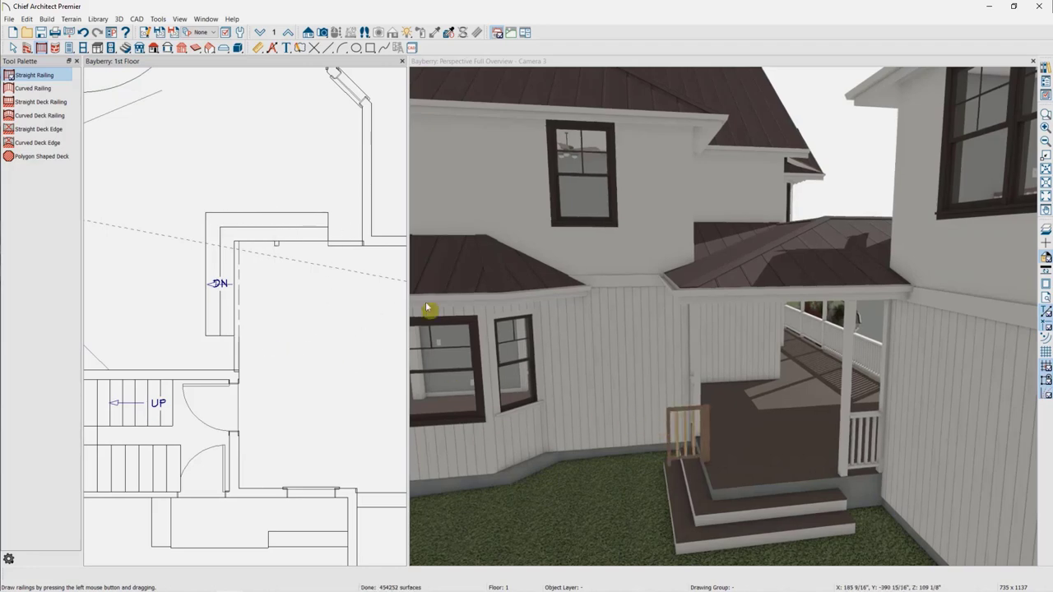
- Set the railing across the first stair run to Follow Stairs in its rail style
{"action": "key", "text": "space"}
{"action": "left_click", "coordinate": [280, 251]}
{"action": "left_click", "coordinate": [276, 238]}
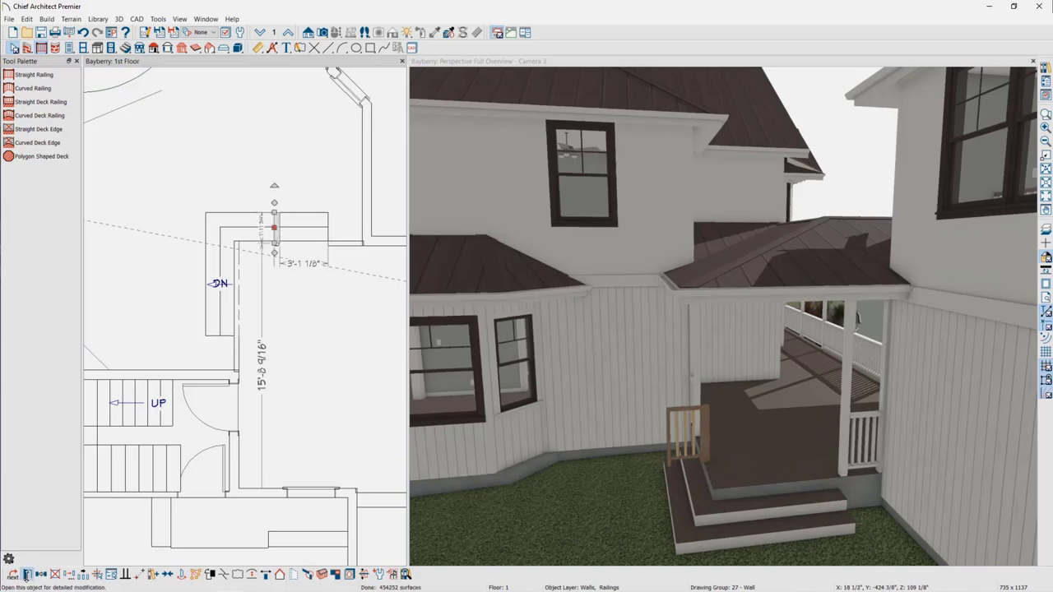
{"action": "left_click", "coordinate": [26, 575]}
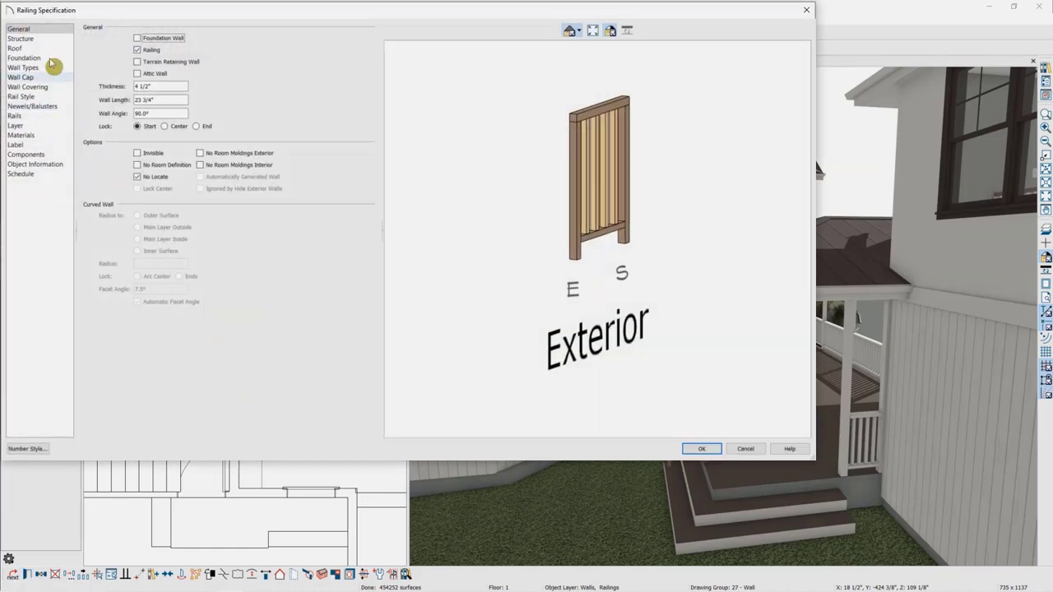
{"action": "left_click", "coordinate": [40, 40]}
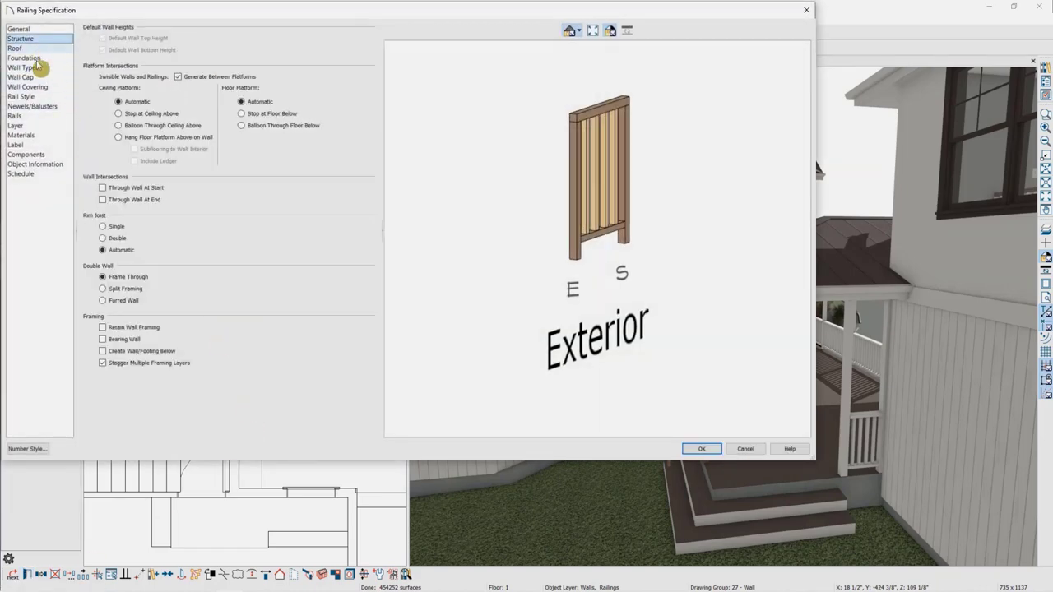
{"action": "left_click", "coordinate": [40, 97]}
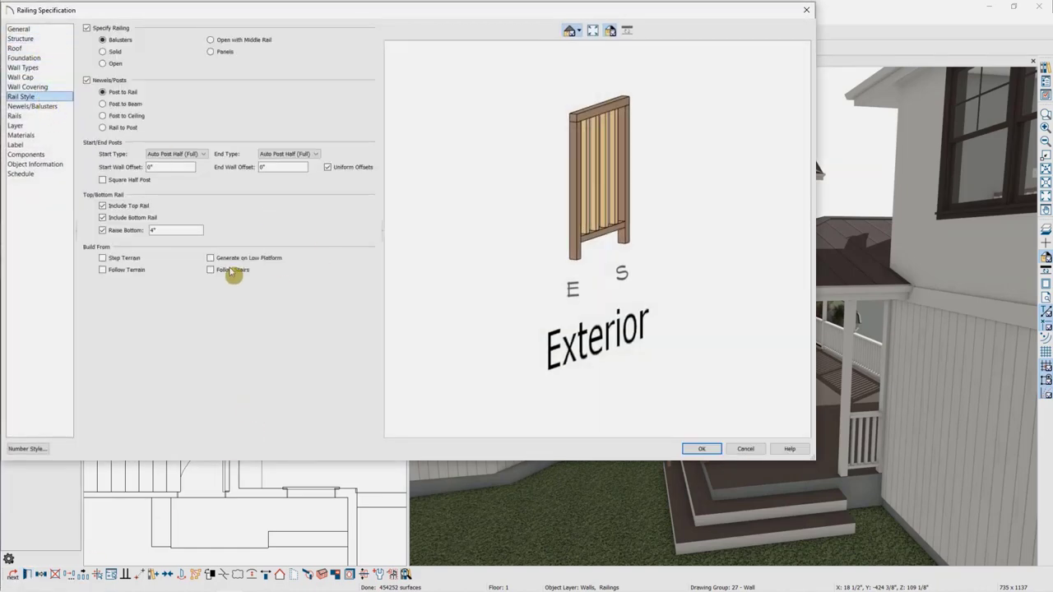
{"action": "left_click", "coordinate": [221, 272]}
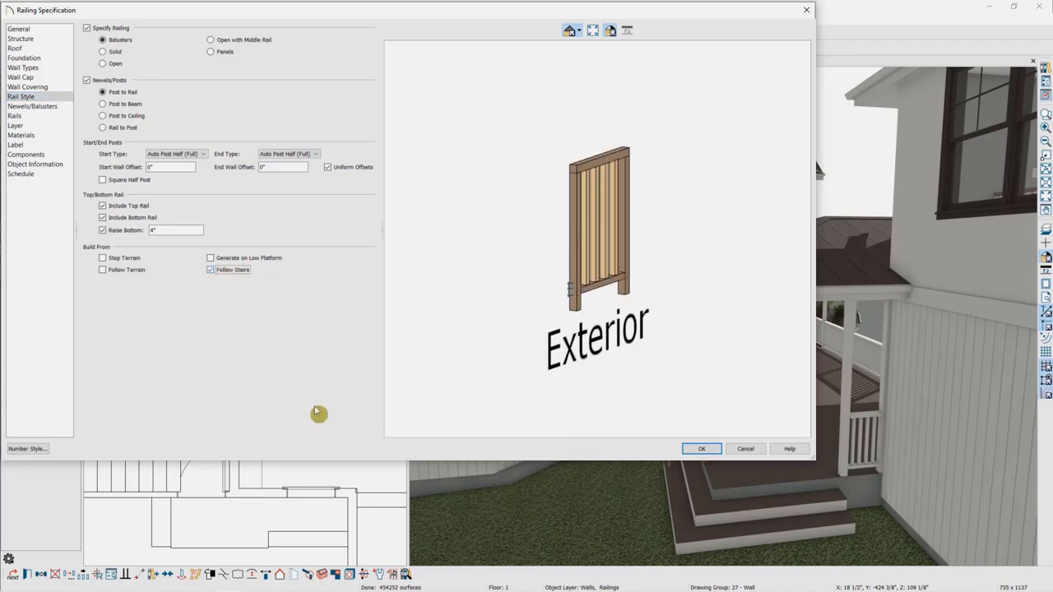
{"action": "left_click", "coordinate": [700, 448]}
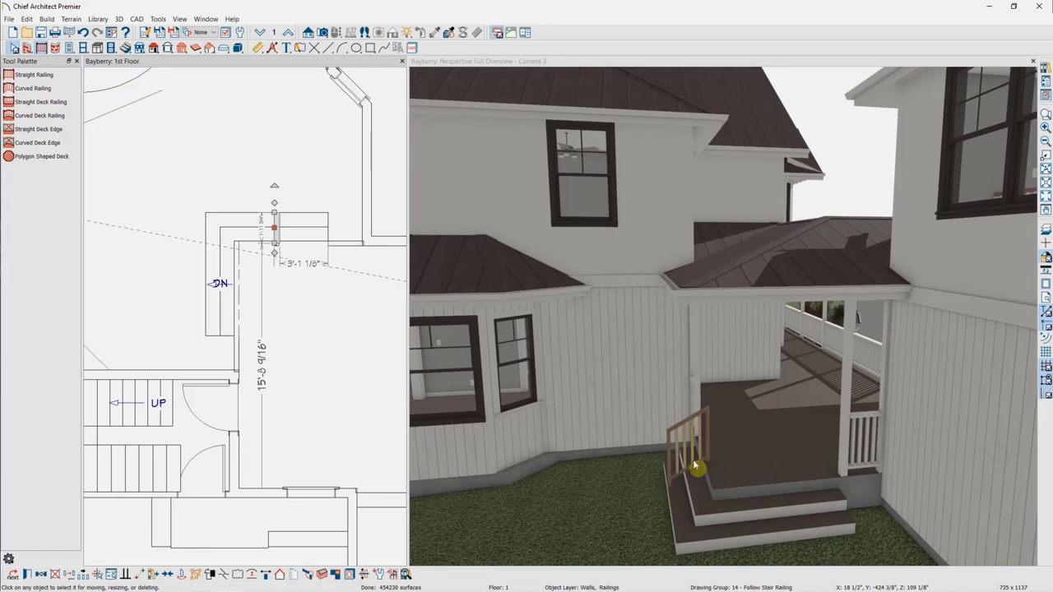
- Draw a second straight railing about 1'-10" long across the middle of the other stair run, from the porch edge outward
{"action": "left_click", "coordinate": [29, 75]}
{"action": "left_click_drag", "start_coordinate": [235, 286], "coordinate": [200, 287]}
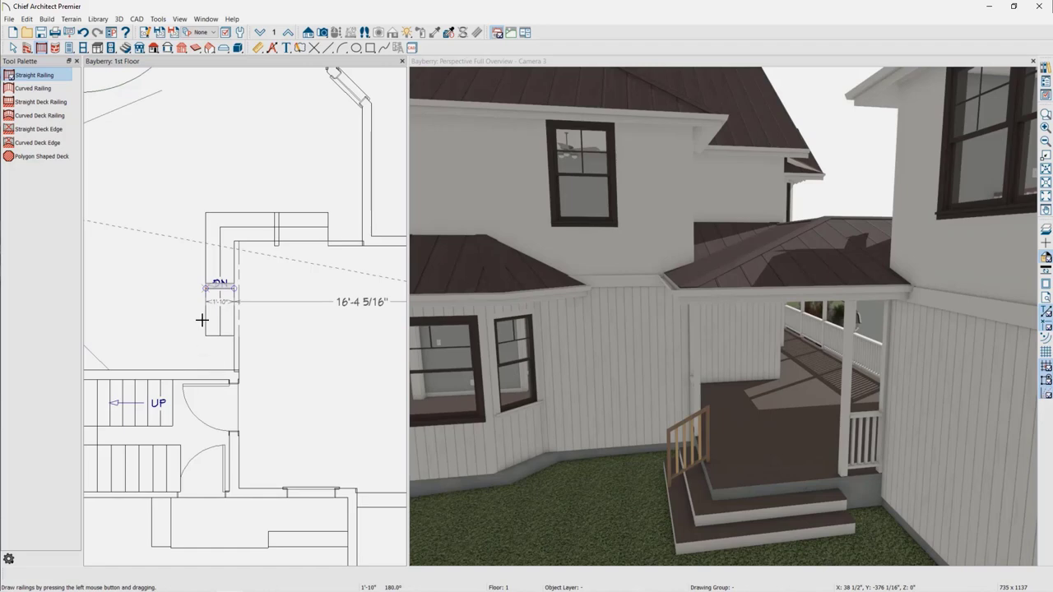
{"action": "key", "text": "space"}
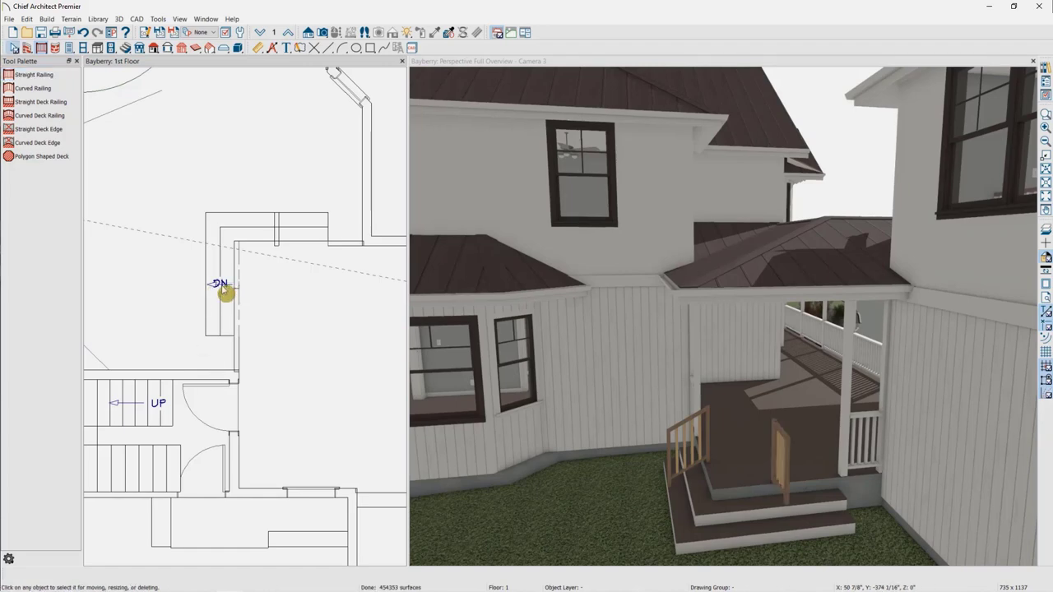
- Set the second railing's rail style to Follow Stairs
{"action": "left_click", "coordinate": [223, 288]}
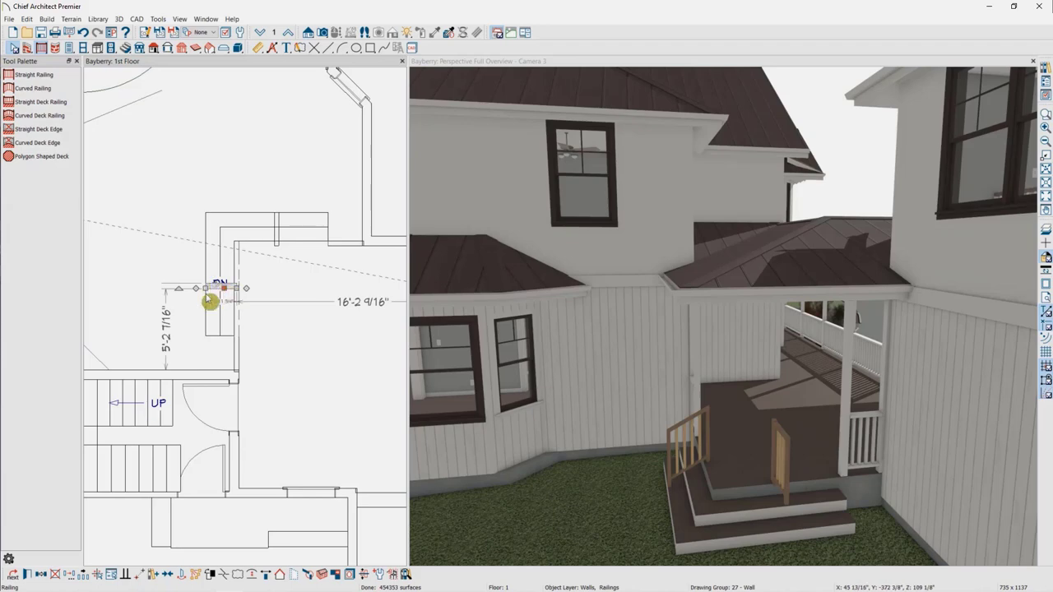
{"action": "left_click", "coordinate": [27, 575]}
{"action": "left_click", "coordinate": [25, 97]}
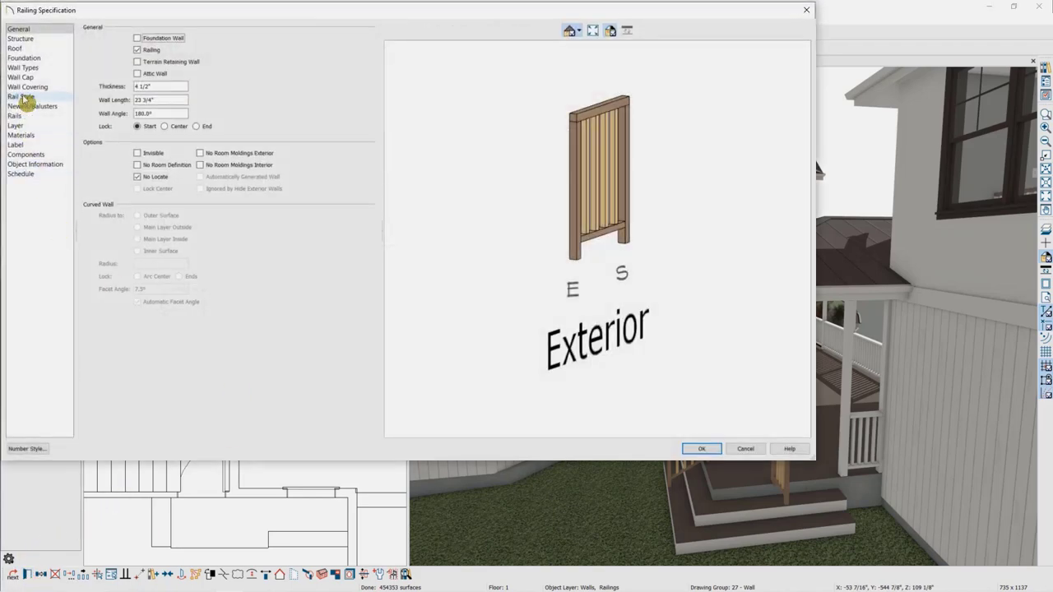
{"action": "left_click", "coordinate": [229, 271]}
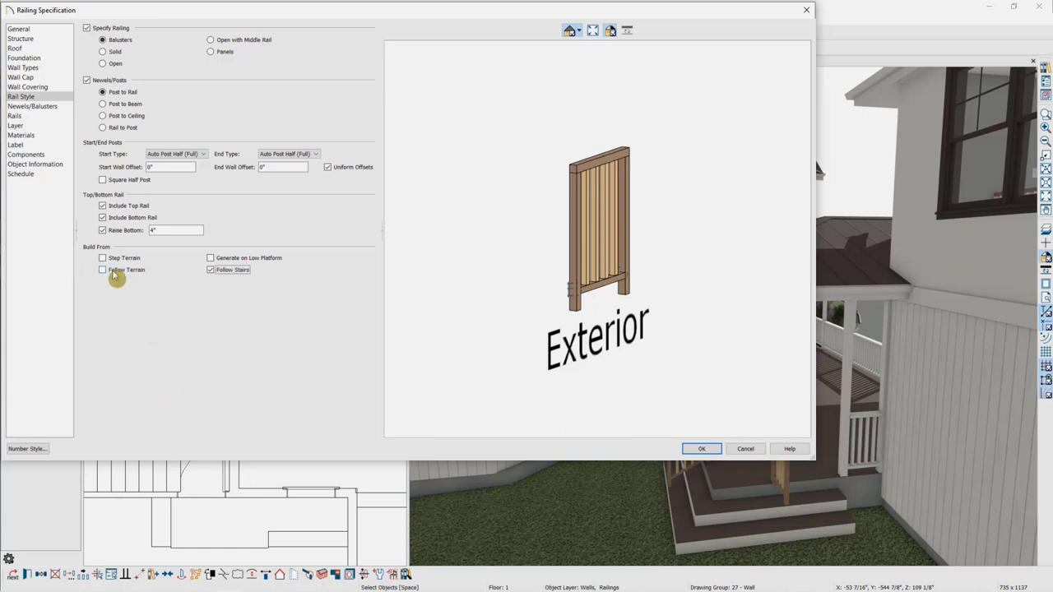
{"action": "left_click", "coordinate": [706, 448]}
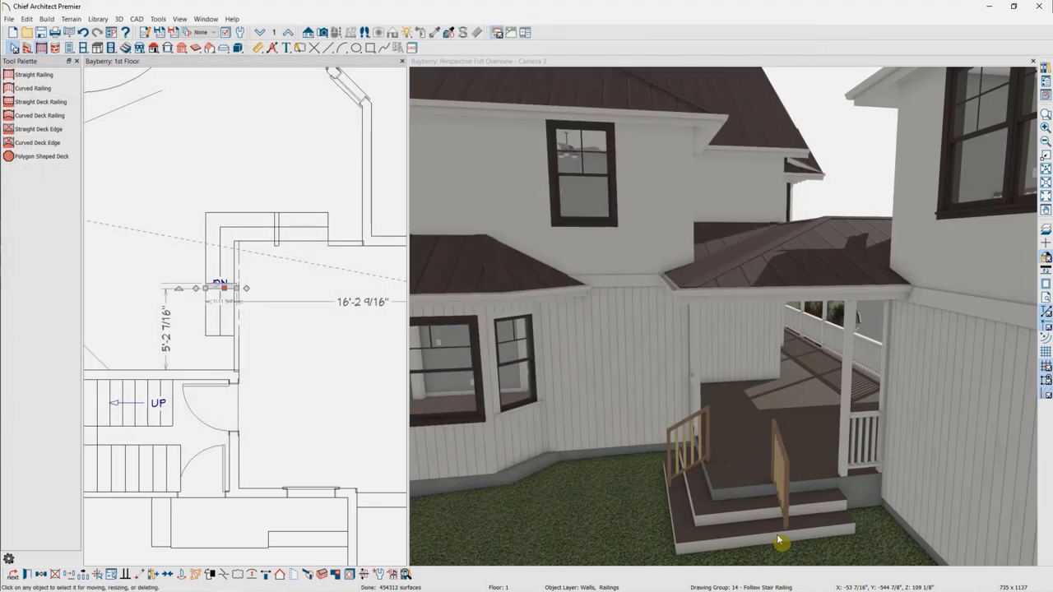
- Examine the wraparound stairs in the 3D view and review the second stair railing's specification without changing it
{"action": "middle_click_drag", "start_coordinate": [709, 466], "coordinate": [757, 440]}
{"action": "left_click", "coordinate": [758, 441]}
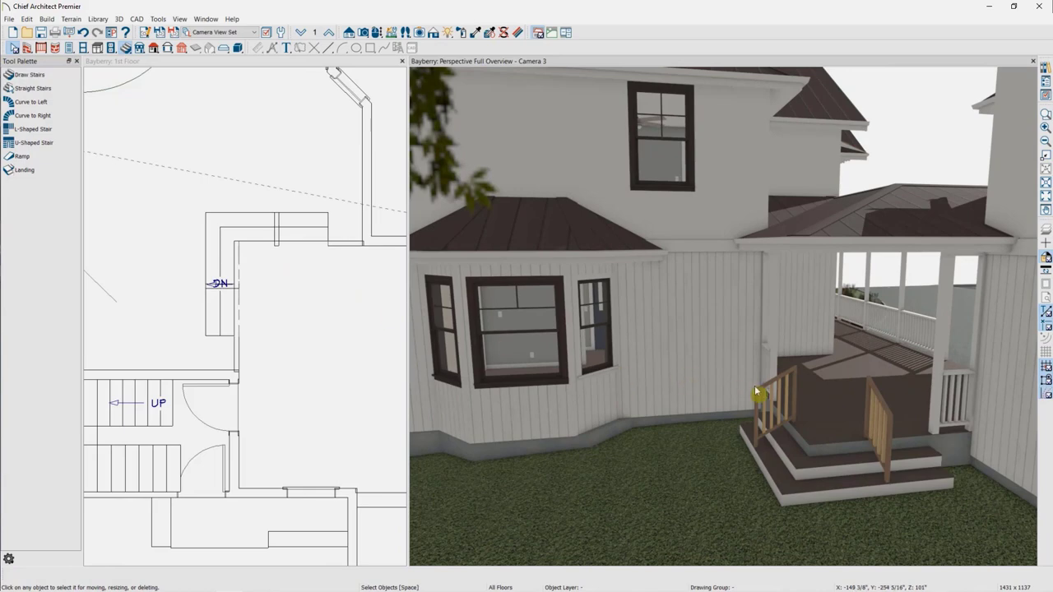
{"action": "left_click", "coordinate": [882, 401]}
{"action": "double_click", "coordinate": [881, 401]}
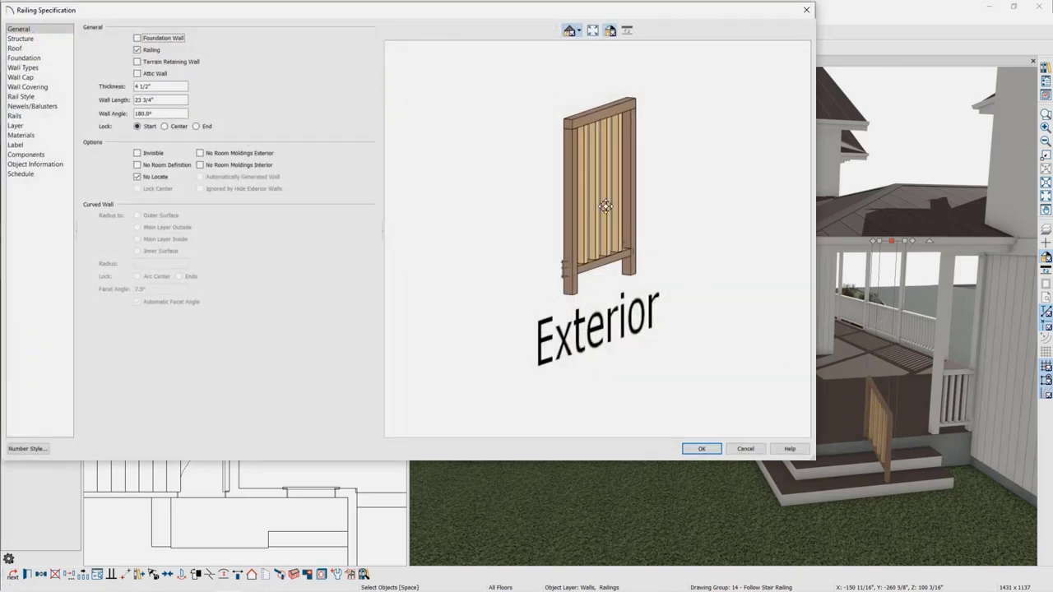
{"action": "left_click", "coordinate": [701, 450]}
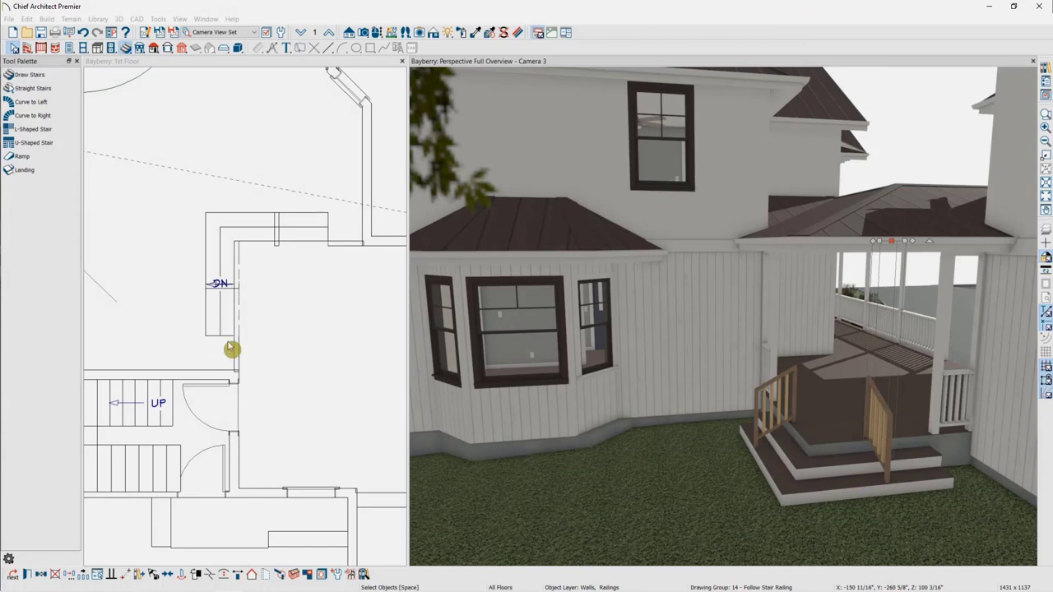
- Place exterior stairs leading down from the straight railing of the raised angled deck with lattice skirting, with the camera orbited to that deck
{"action": "left_click", "coordinate": [291, 236]}
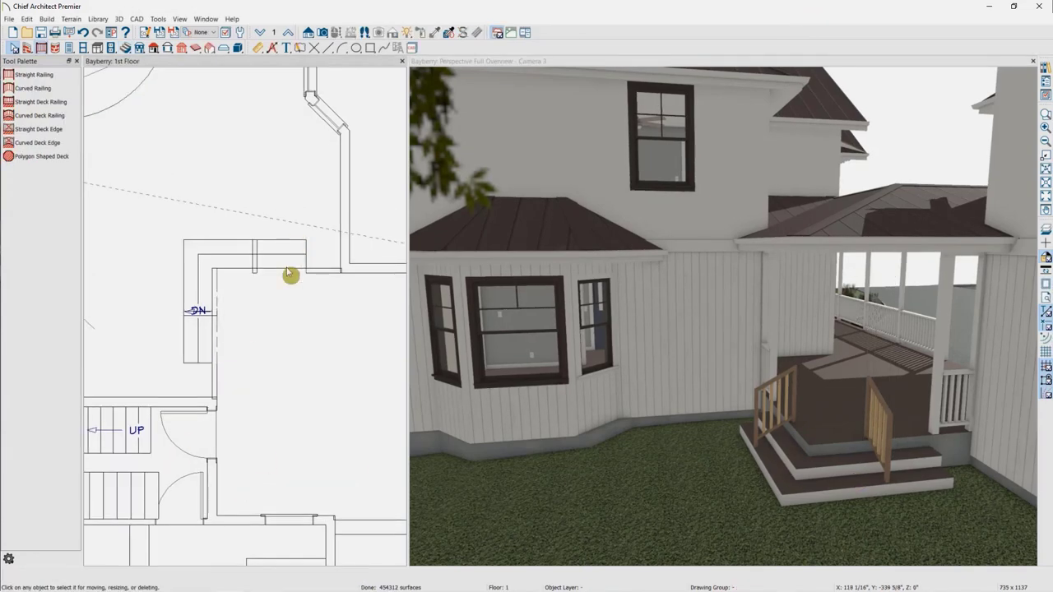
{"action": "middle_click_drag", "start_coordinate": [562, 247], "coordinate": [764, 277]}
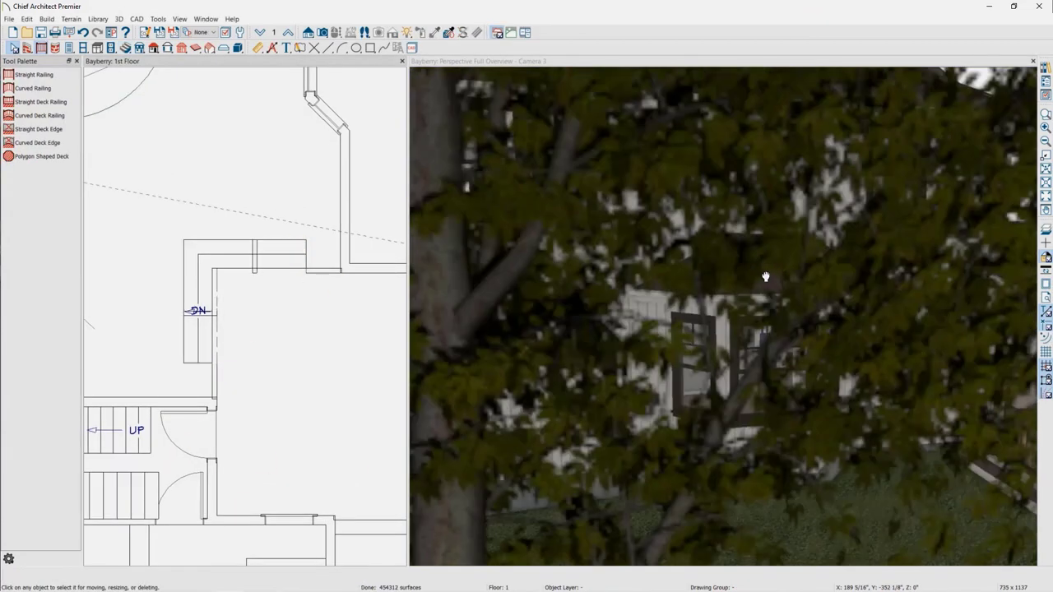
{"action": "scroll", "coordinate": [765, 277], "scroll_direction": "down", "scroll_amount": 4}
{"action": "left_click", "coordinate": [686, 301]}
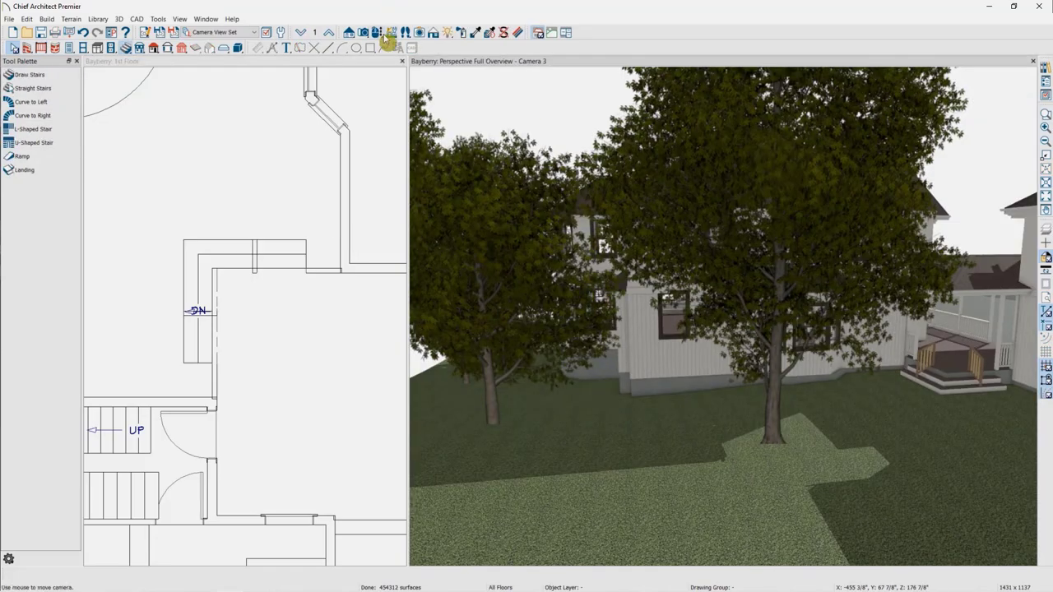
{"action": "left_click", "coordinate": [384, 35]}
{"action": "left_click_drag", "start_coordinate": [576, 196], "coordinate": [748, 194]}
{"action": "middle_click_drag", "start_coordinate": [952, 307], "coordinate": [946, 273]}
{"action": "scroll", "coordinate": [898, 368], "scroll_direction": "up", "scroll_amount": 2}
{"action": "middle_click_drag", "start_coordinate": [862, 368], "coordinate": [924, 361]}
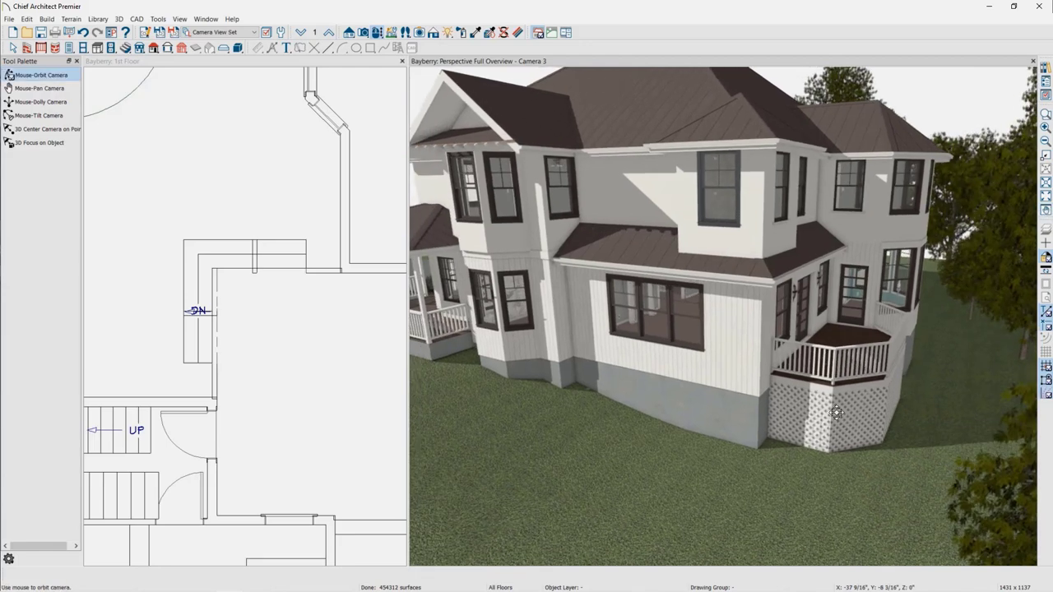
{"action": "middle_click_drag", "start_coordinate": [308, 227], "coordinate": [18, 236]}
{"action": "left_click_drag", "start_coordinate": [312, 197], "coordinate": [220, 259]}
{"action": "left_click", "coordinate": [126, 46]}
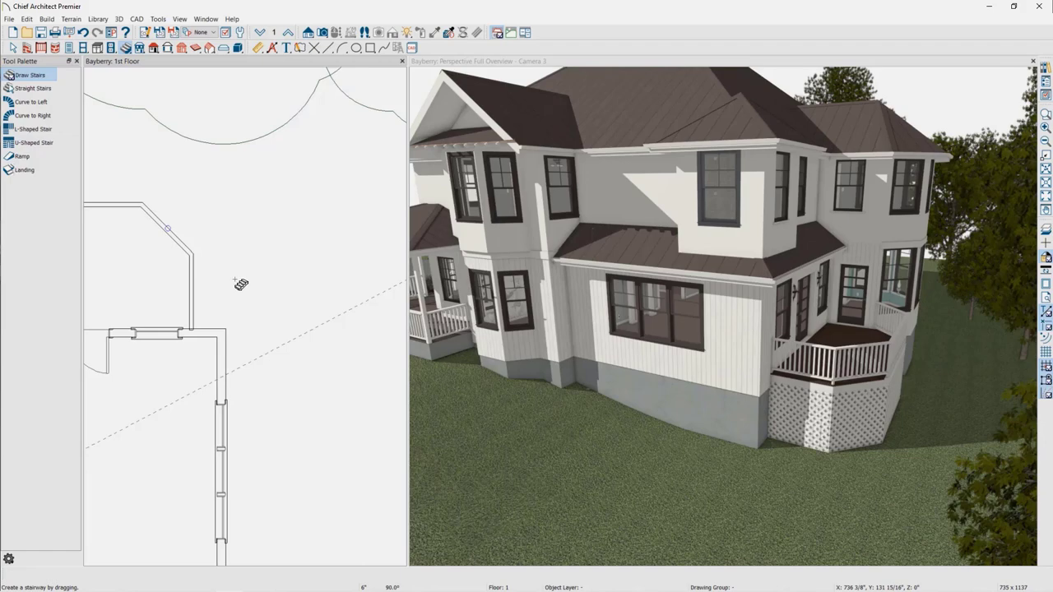
{"action": "left_click", "coordinate": [235, 280]}
{"action": "key", "text": "space"}
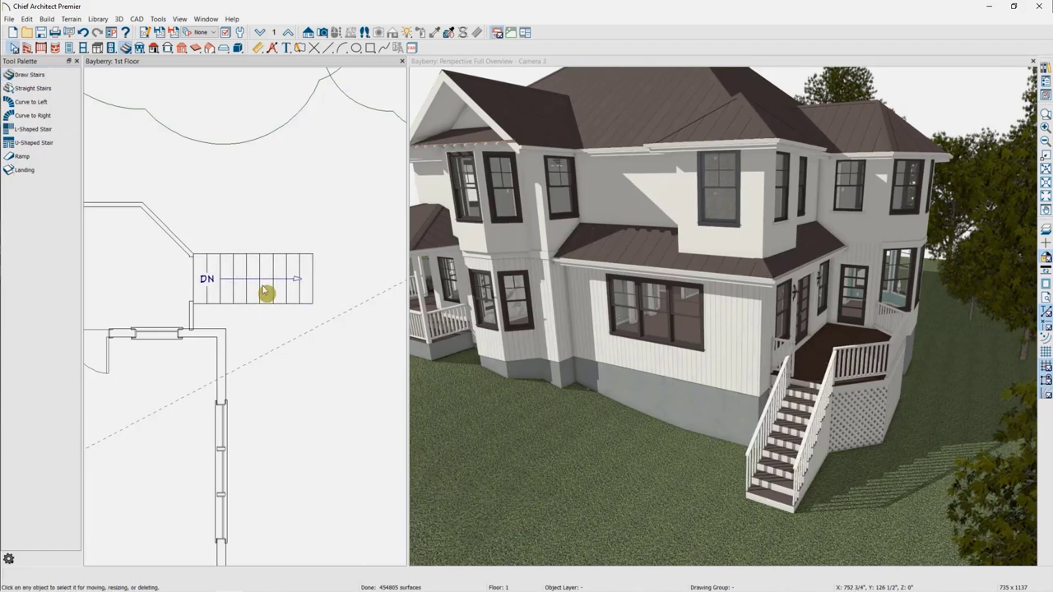
- Review the angled deck staircase's general specification without changing it
{"action": "left_click", "coordinate": [261, 290]}
{"action": "double_click", "coordinate": [267, 288]}
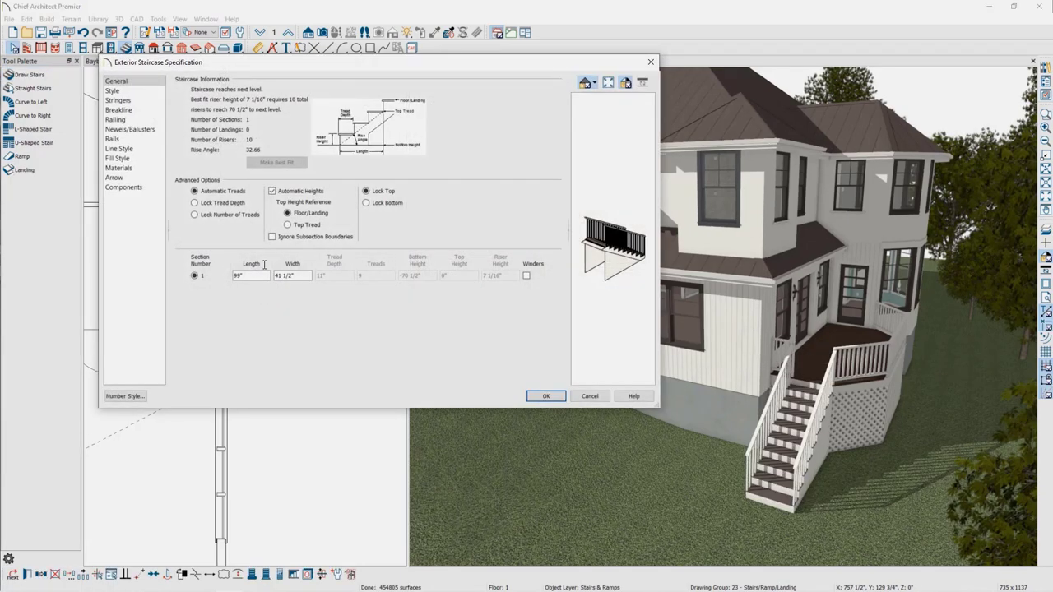
{"action": "left_click", "coordinate": [590, 395]}
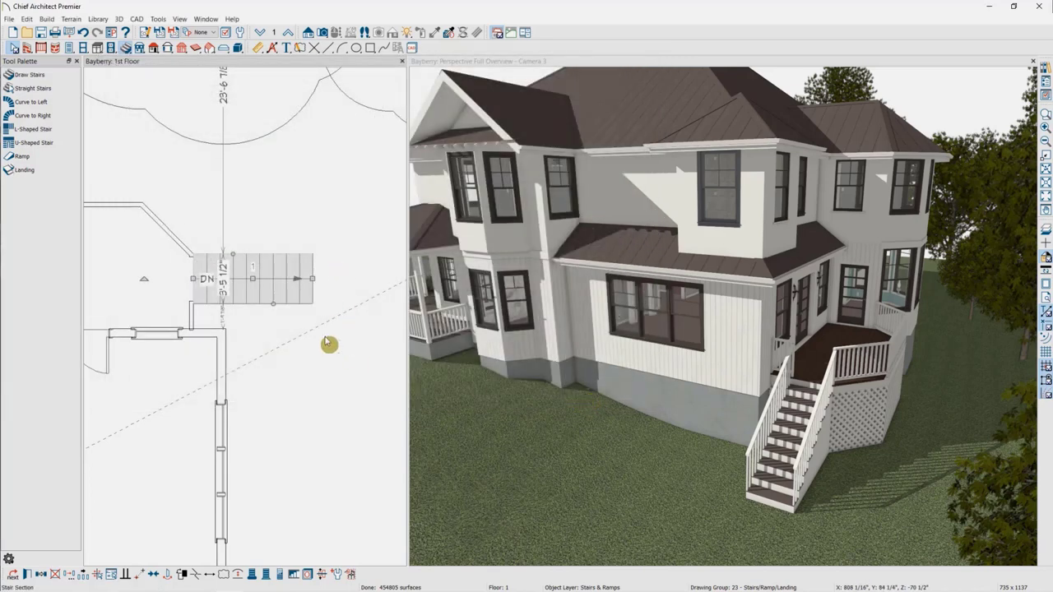
- Shorten the angled deck's straight staircase to about 3'-8" long
{"action": "scroll", "coordinate": [262, 292], "scroll_direction": "up", "scroll_amount": 1}
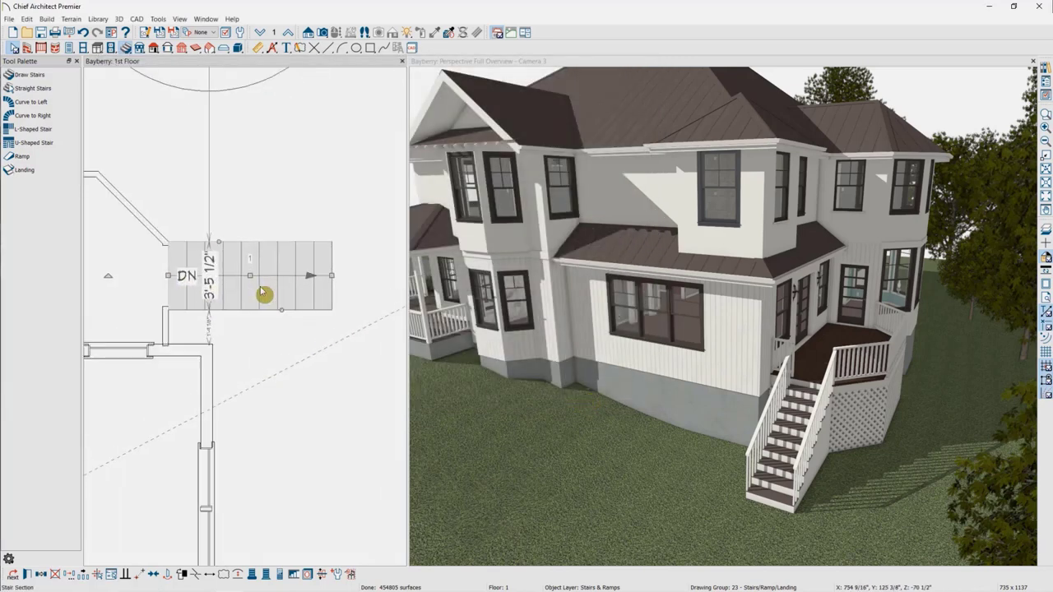
{"action": "left_click", "coordinate": [302, 293]}
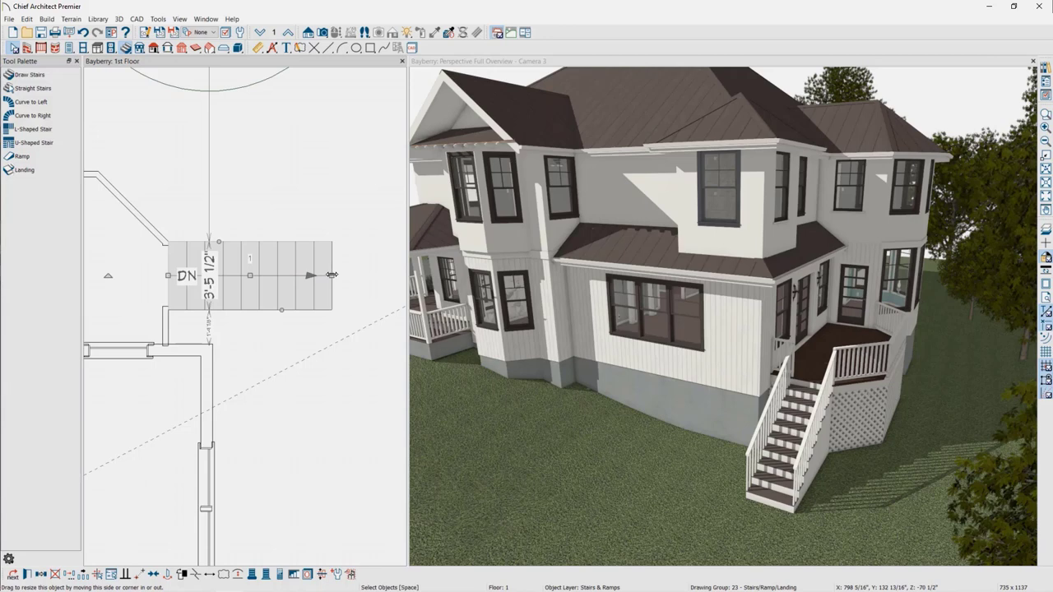
{"action": "left_click_drag", "start_coordinate": [332, 274], "coordinate": [239, 270]}
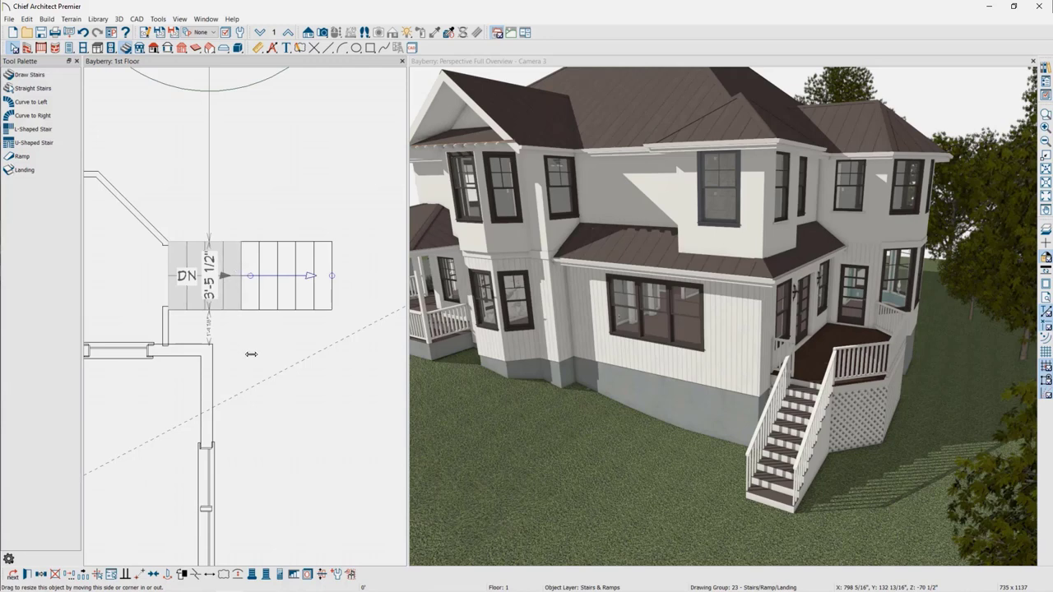
{"action": "left_click_drag", "start_coordinate": [251, 353], "coordinate": [251, 353]}
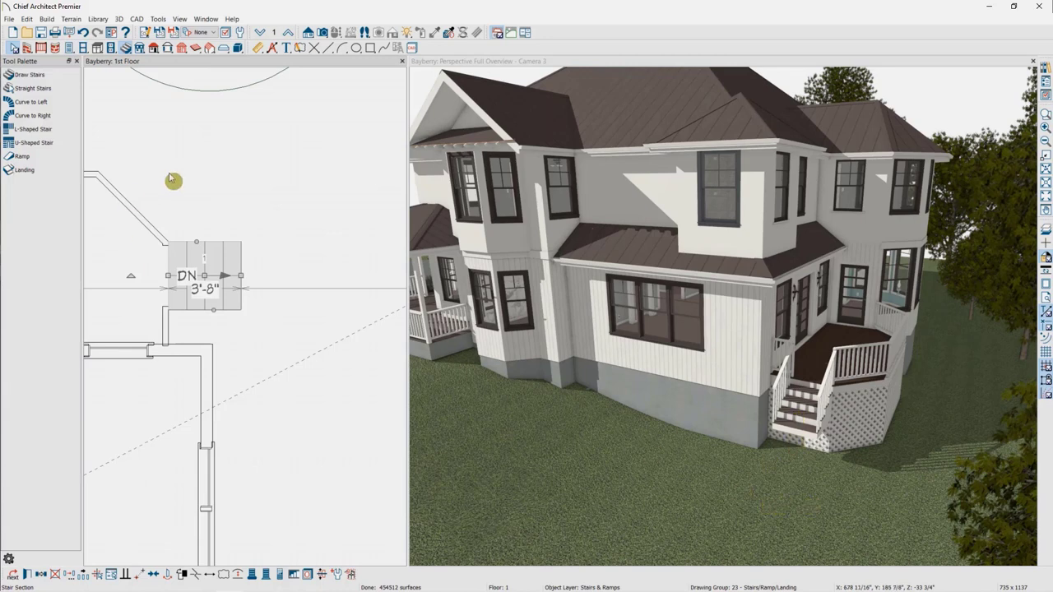
- Try a separate upward stair run about 5'-4" long, perpendicular to and beyond the shortened stairs, and delete it
{"action": "middle_click_drag", "start_coordinate": [321, 214], "coordinate": [282, 232]}
{"action": "left_click", "coordinate": [10, 74]}
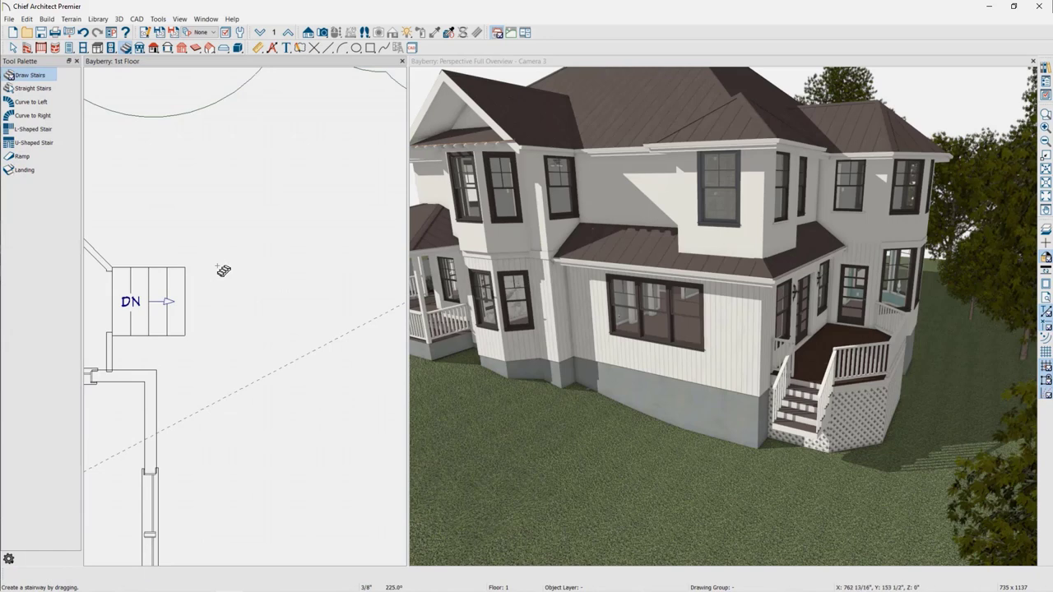
{"action": "left_click_drag", "start_coordinate": [219, 268], "coordinate": [221, 166]}
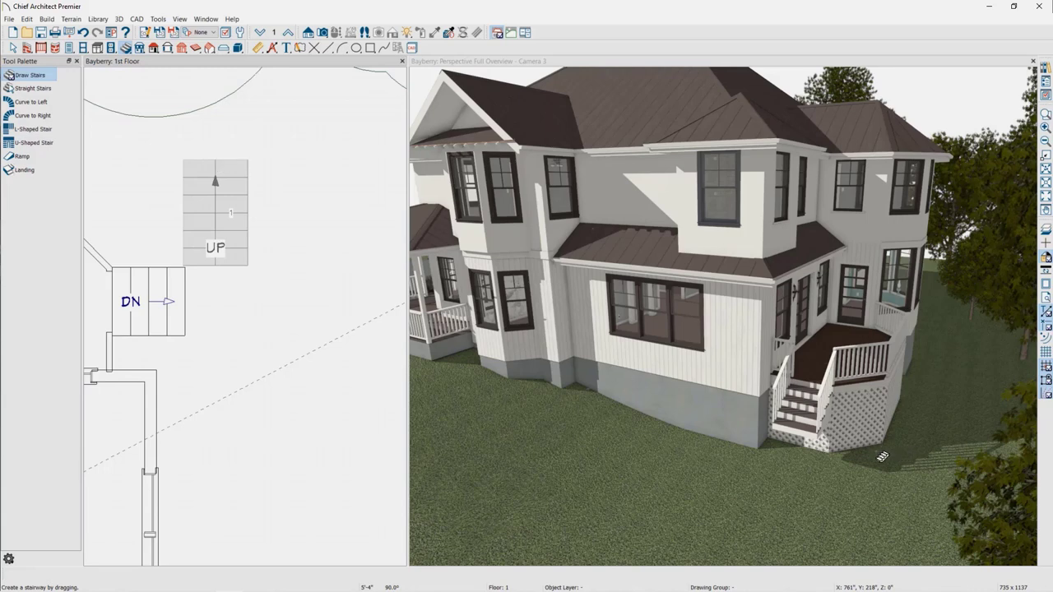
{"action": "left_click_drag", "start_coordinate": [895, 453], "coordinate": [895, 454]}
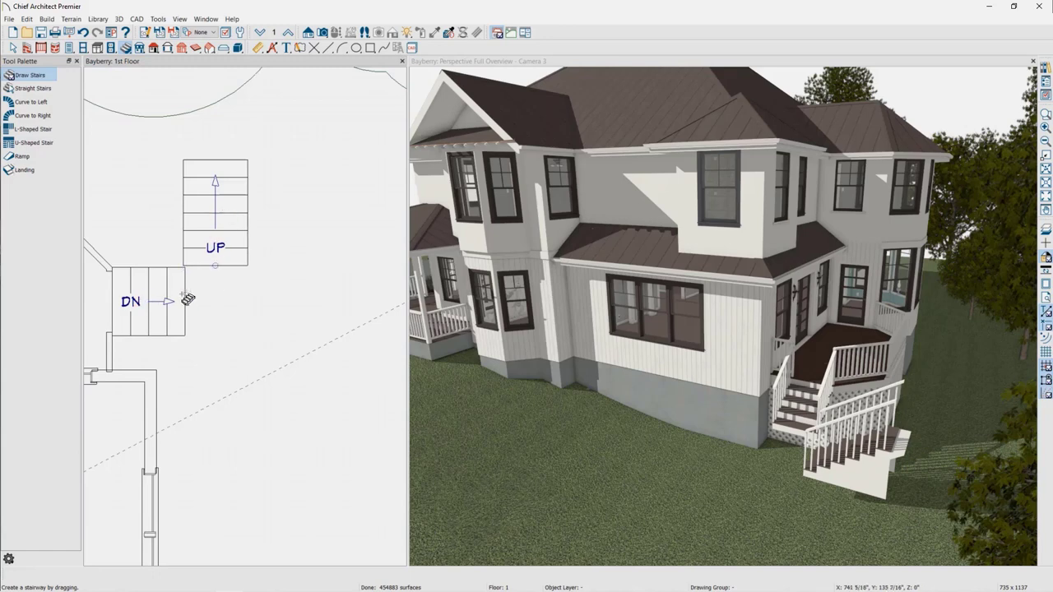
{"action": "key", "text": "space"}
{"action": "left_click", "coordinate": [226, 244]}
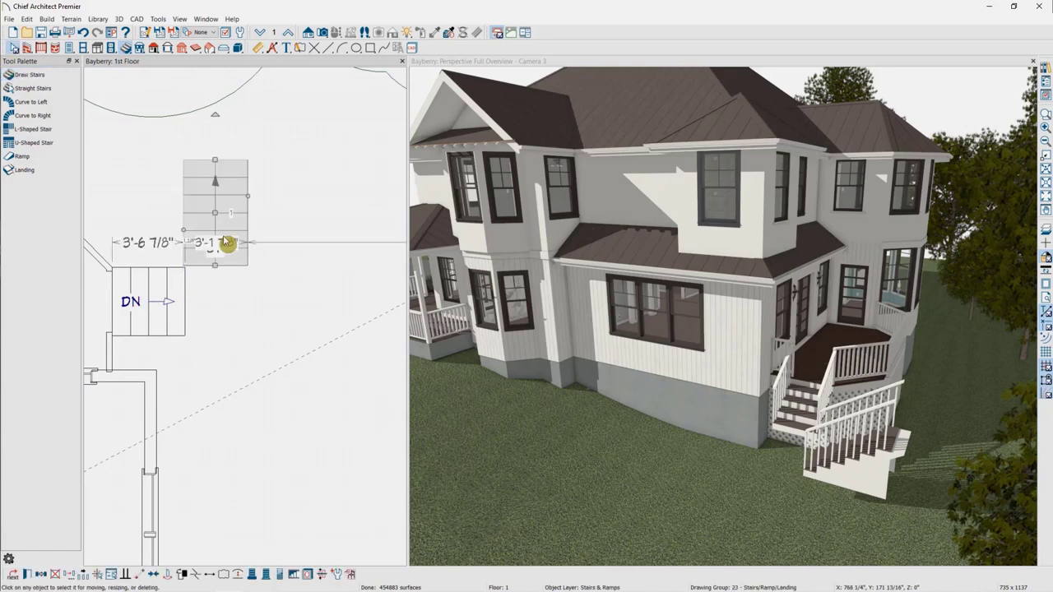
{"action": "left_click", "coordinate": [18, 76]}
{"action": "key", "text": "Delete"}
- Draw a downward stair run about 3'-10" long perpendicular to the shortened stairs and join both runs with a landing
{"action": "left_click", "coordinate": [20, 76]}
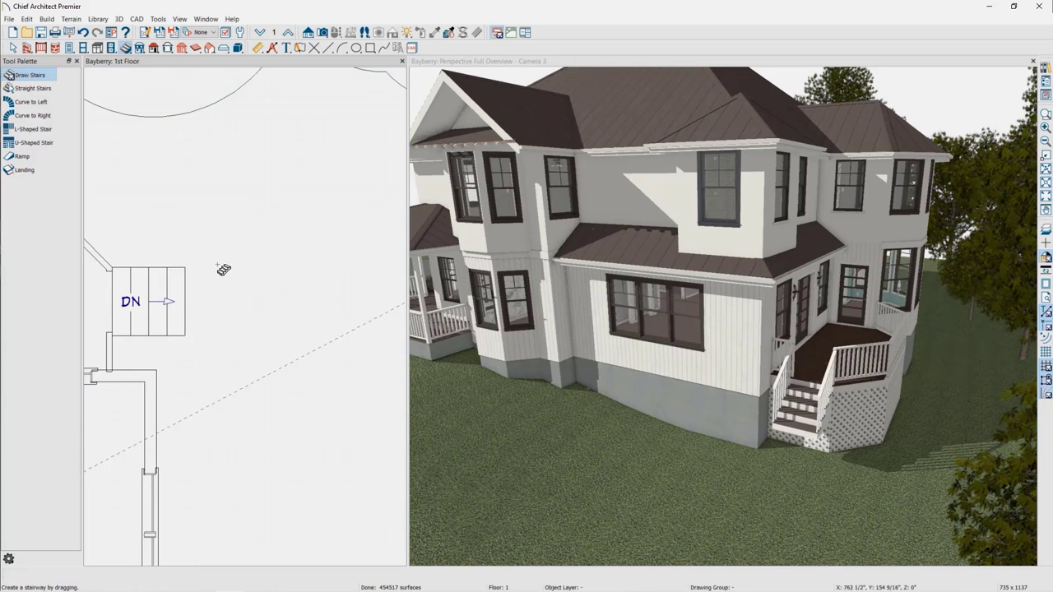
{"action": "left_click_drag", "start_coordinate": [221, 265], "coordinate": [223, 190]}
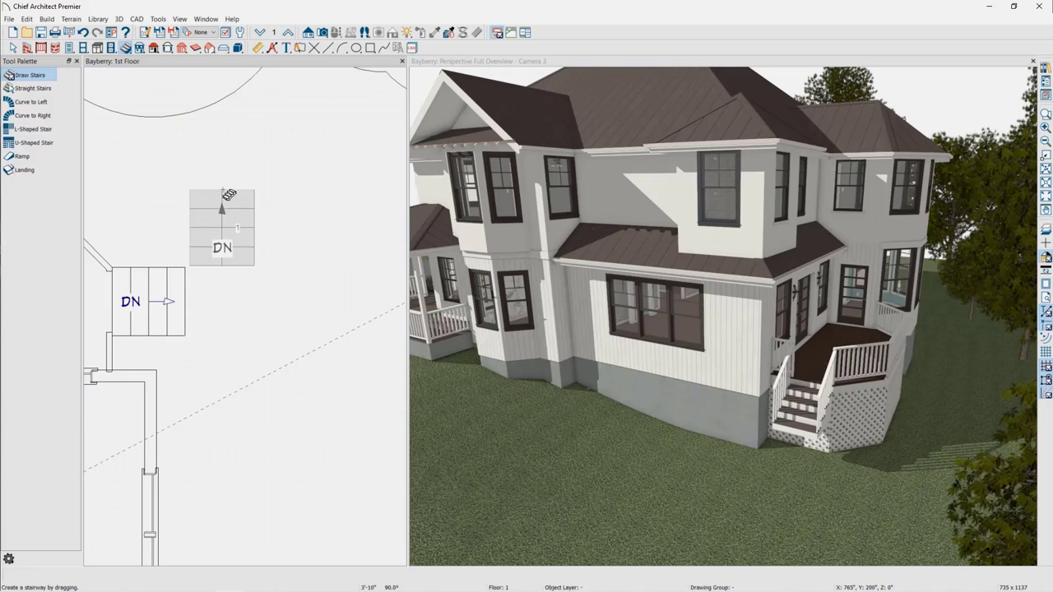
{"action": "left_click_drag", "start_coordinate": [223, 190], "coordinate": [223, 190]}
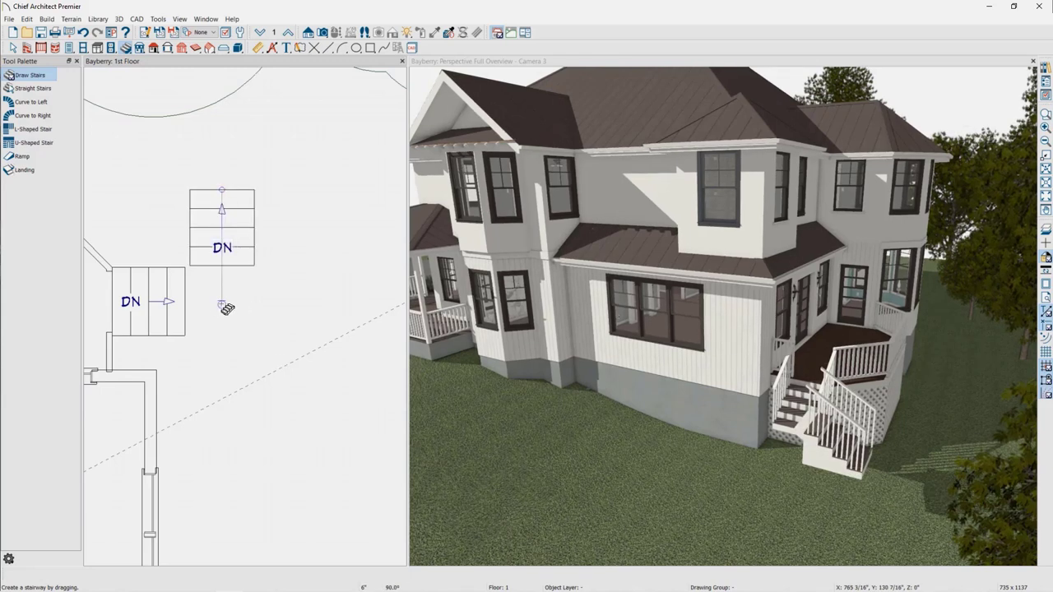
{"action": "left_click_drag", "start_coordinate": [227, 308], "coordinate": [222, 305]}
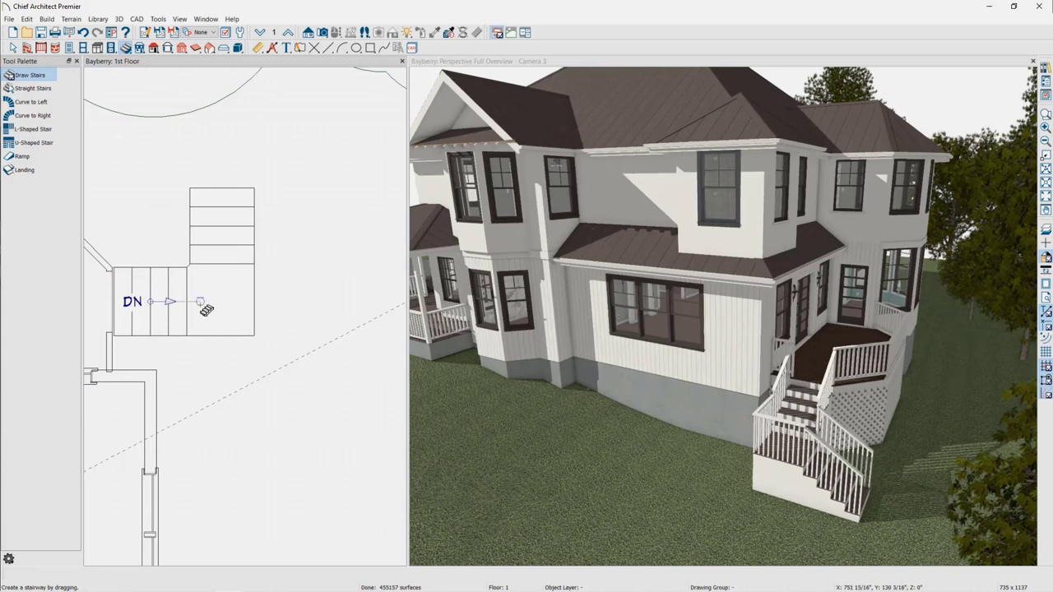
{"action": "key", "text": "space"}
- Give the L-shaped deck staircase open risers and make it open underneath
{"action": "left_click", "coordinate": [234, 255]}
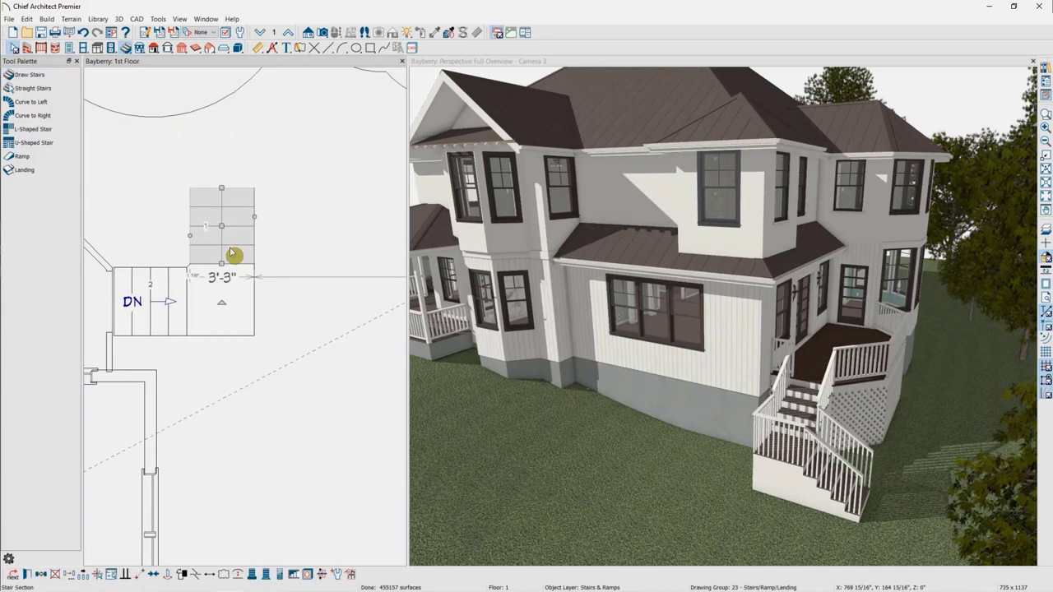
{"action": "double_click", "coordinate": [234, 256]}
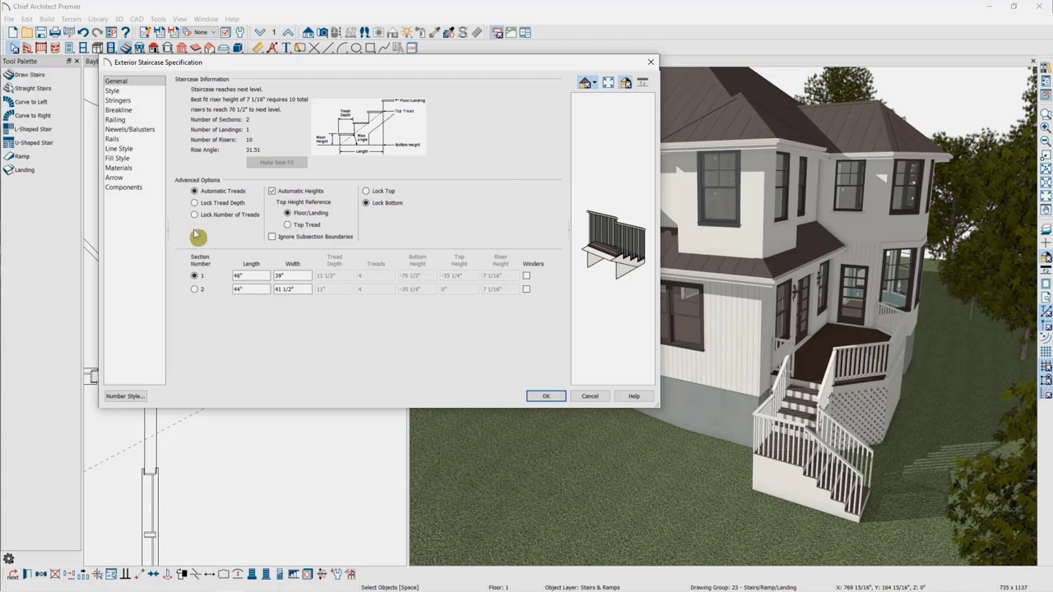
{"action": "left_click", "coordinate": [125, 90]}
{"action": "left_click", "coordinate": [276, 137]}
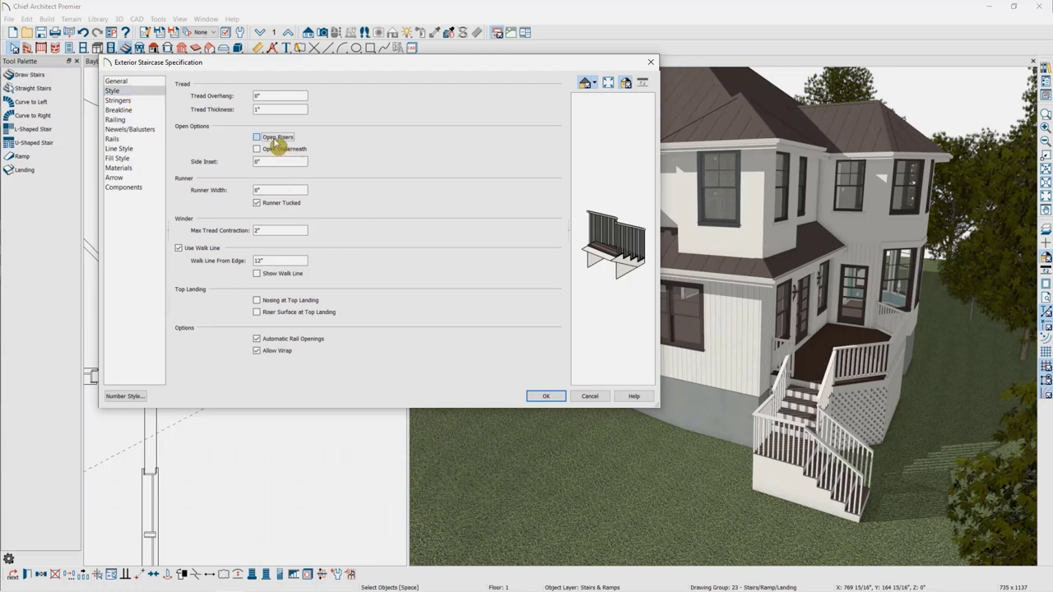
{"action": "left_click", "coordinate": [280, 149]}
{"action": "left_click_drag", "start_coordinate": [633, 229], "coordinate": [486, 244]}
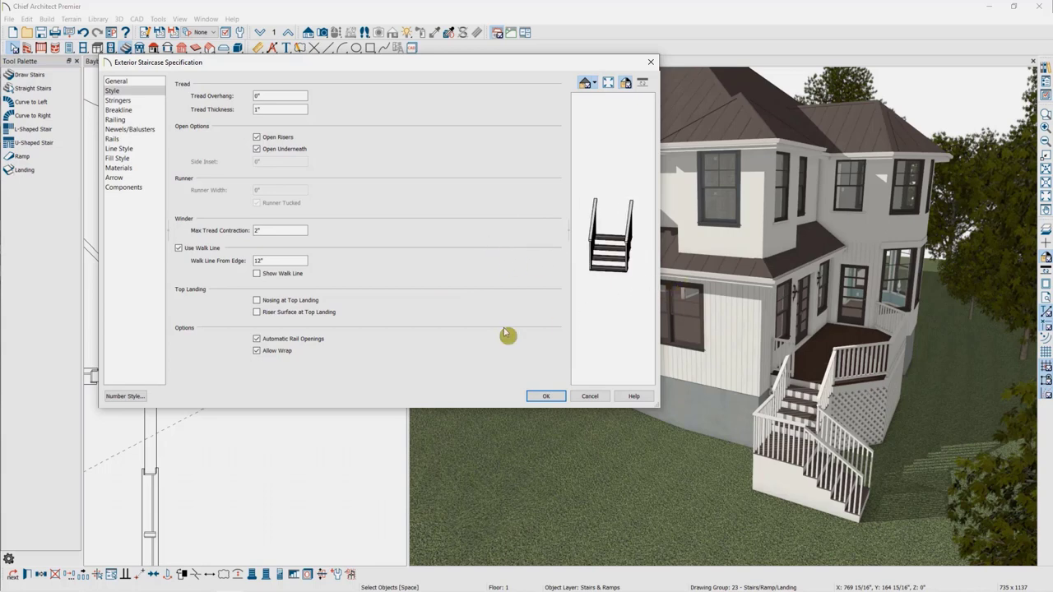
- Set the staircase's stringer style to 2 Closed Side Stringers, comparing it with 3 Standard Stringers in the preview
{"action": "left_click", "coordinate": [128, 102]}
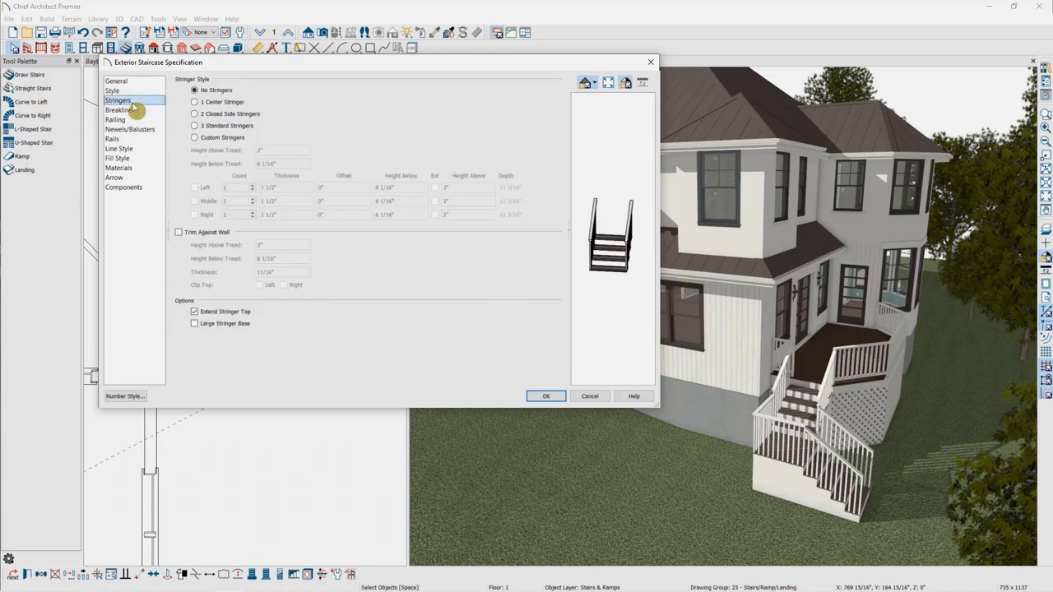
{"action": "left_click", "coordinate": [222, 116]}
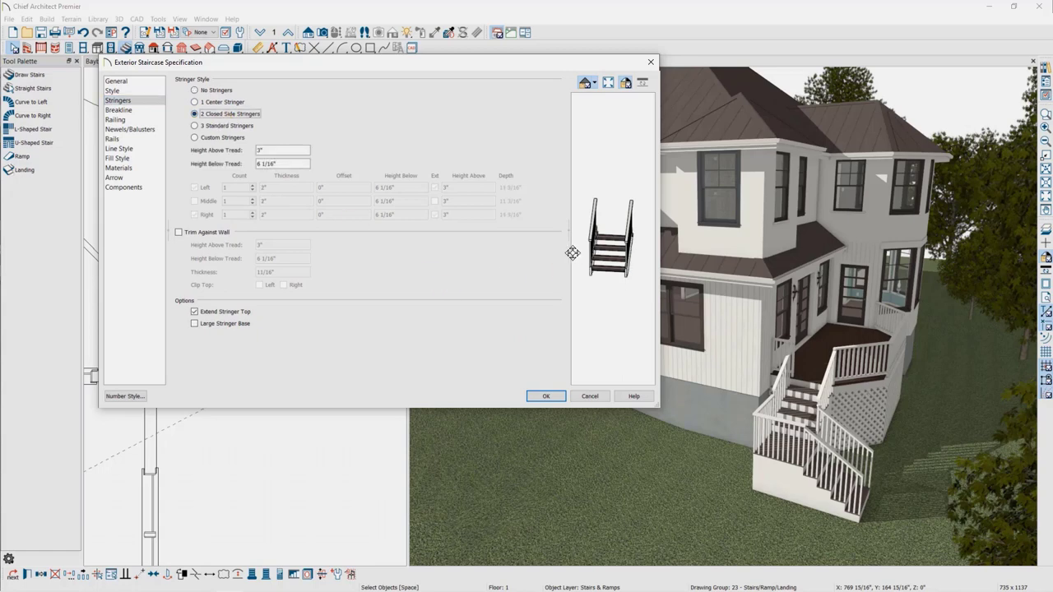
{"action": "left_click_drag", "start_coordinate": [593, 245], "coordinate": [603, 258]}
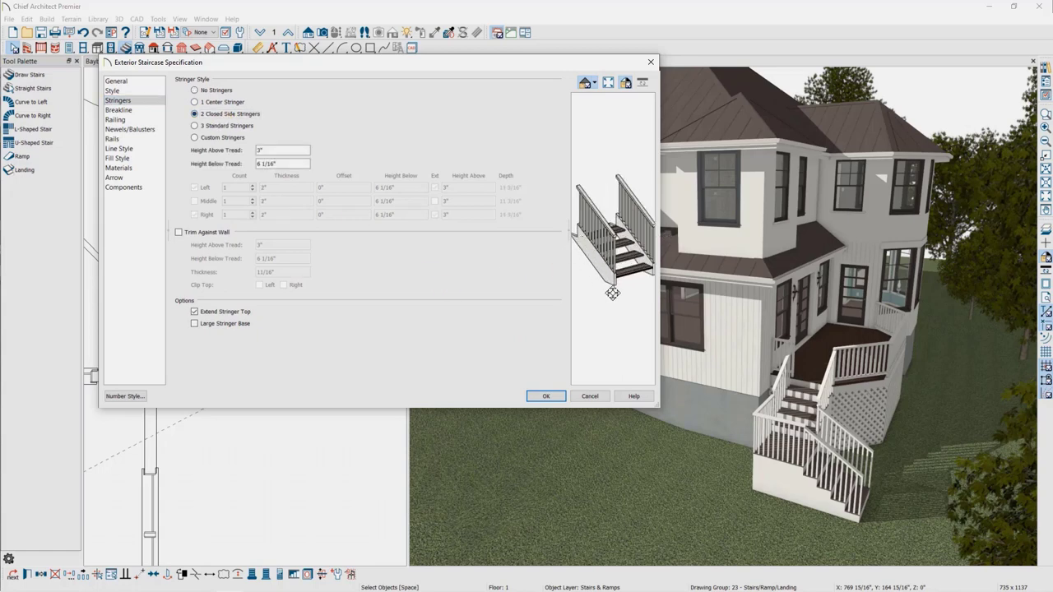
{"action": "left_click", "coordinate": [210, 127]}
{"action": "left_click_drag", "start_coordinate": [477, 272], "coordinate": [622, 278]}
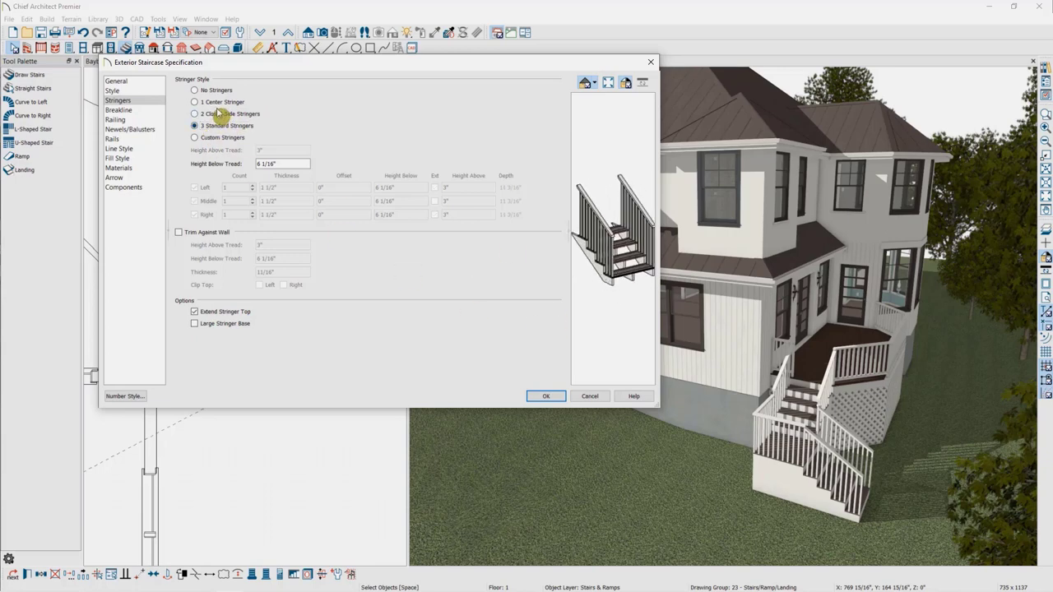
{"action": "left_click", "coordinate": [220, 115]}
{"action": "left_click_drag", "start_coordinate": [545, 249], "coordinate": [638, 257]}
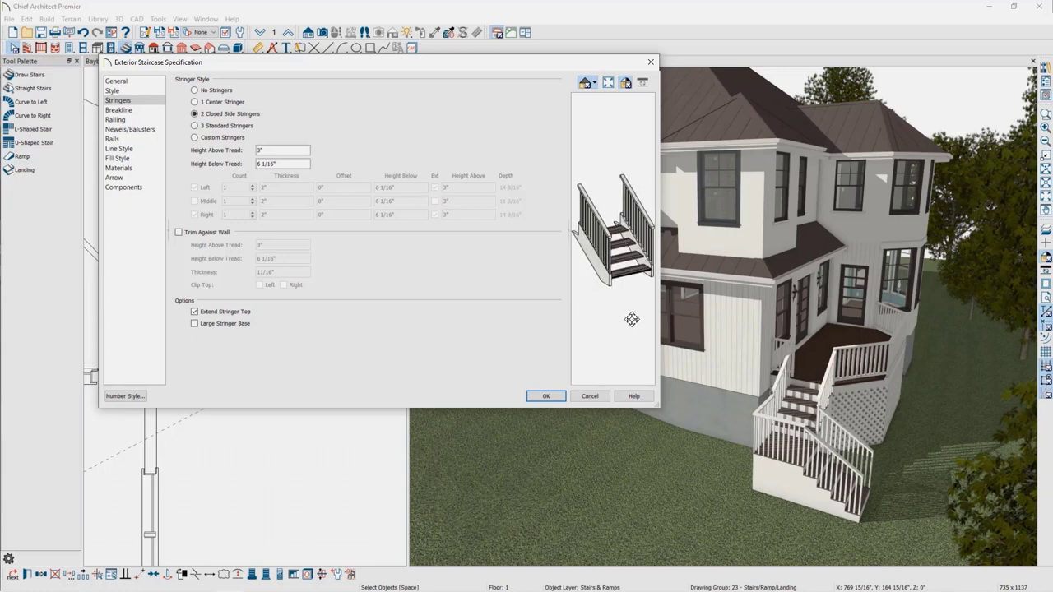
{"action": "left_click", "coordinate": [481, 293]}
{"action": "left_click", "coordinate": [302, 171]}
{"action": "left_click_drag", "start_coordinate": [586, 277], "coordinate": [615, 258]}
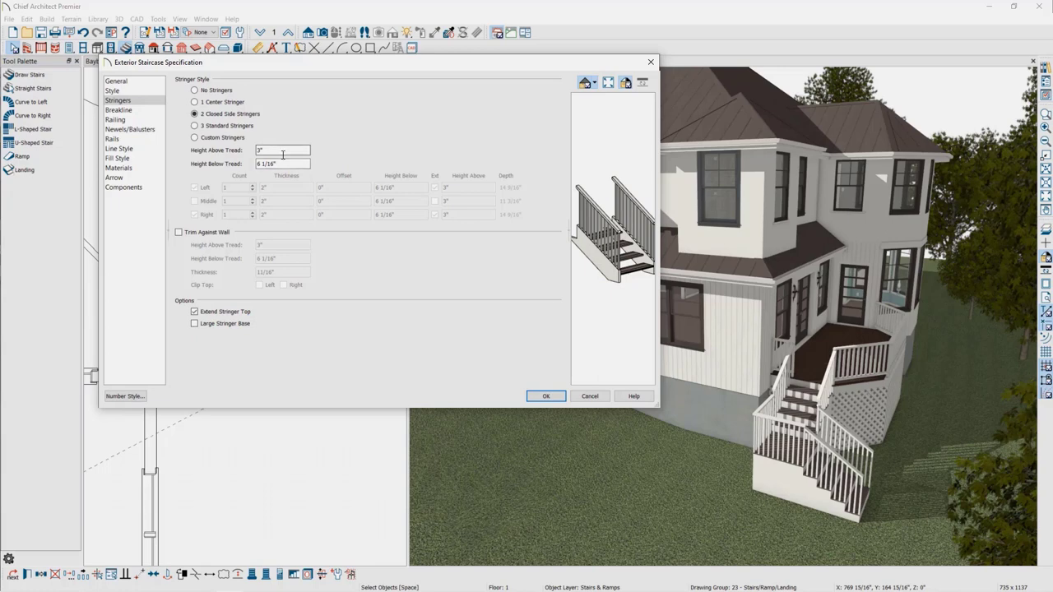
- Set the staircase's tread thickness to 1 1/2" and apply the specification changes
{"action": "left_click", "coordinate": [145, 93]}
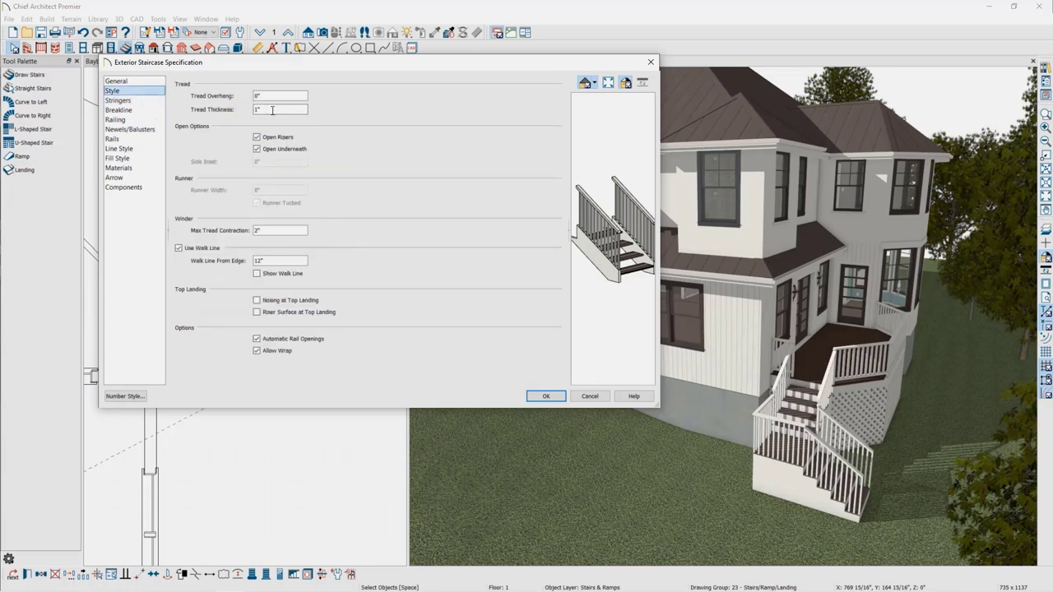
{"action": "scroll", "coordinate": [636, 279], "scroll_direction": "up", "scroll_amount": 5}
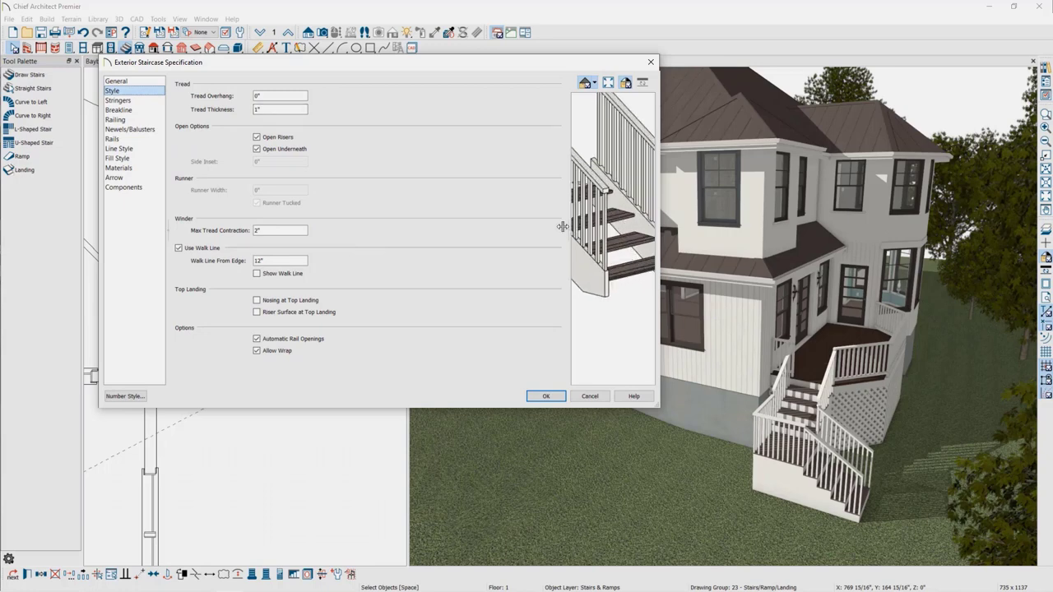
{"action": "left_click_drag", "start_coordinate": [275, 108], "coordinate": [237, 110]}
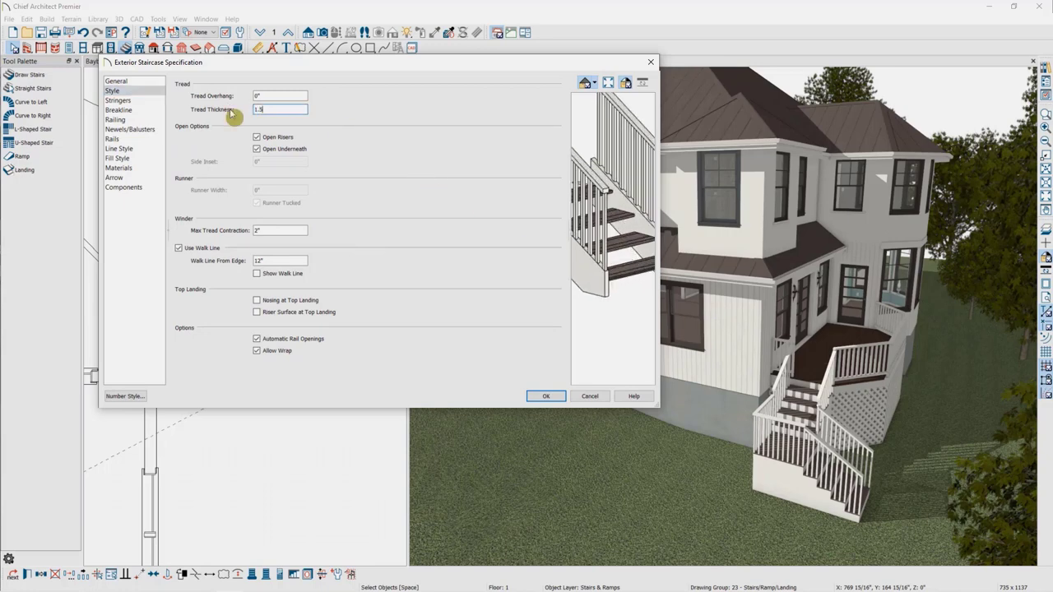
{"action": "left_click_drag", "start_coordinate": [623, 245], "coordinate": [629, 228]}
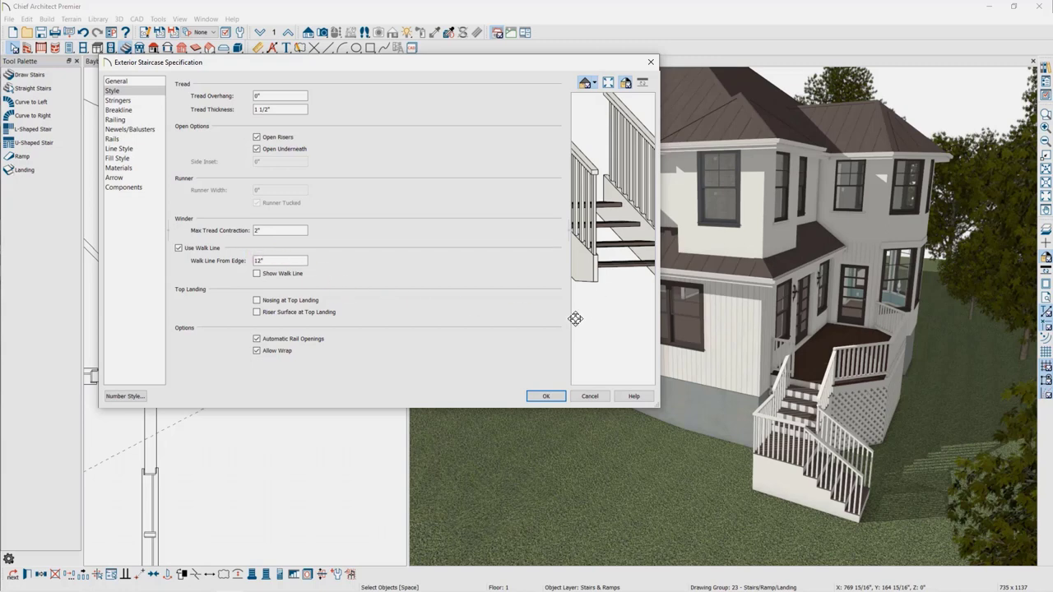
{"action": "left_click", "coordinate": [543, 398]}
{"action": "left_click_drag", "start_coordinate": [787, 456], "coordinate": [872, 531]}
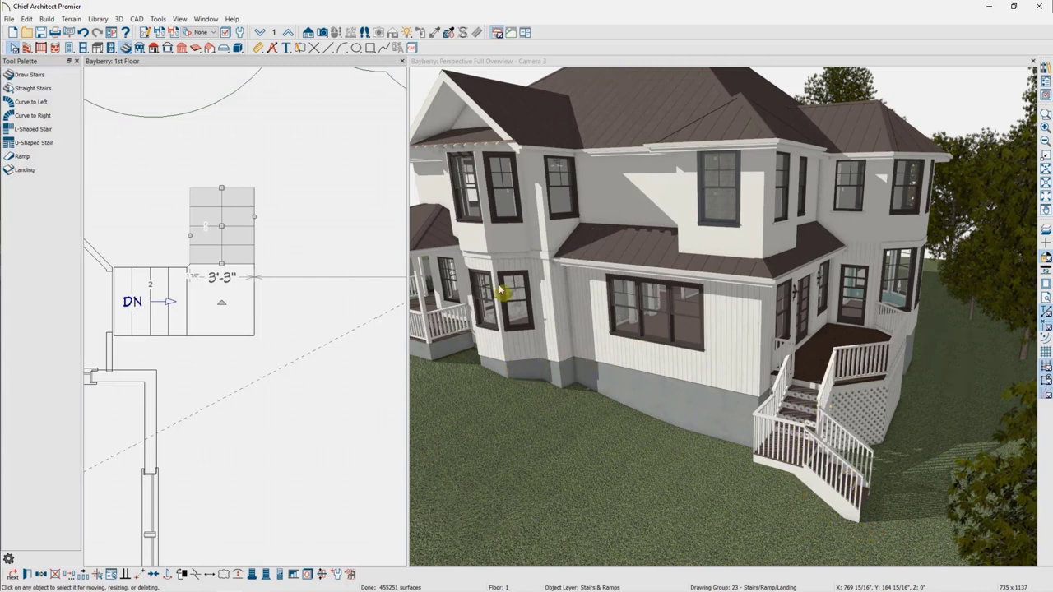
- Place a straight ramp about 23' long and 39" wide, descending perpendicularly from the side railing of the front porch
{"action": "left_click", "coordinate": [460, 63]}
{"action": "middle_click_drag", "start_coordinate": [469, 211], "coordinate": [760, 234]}
{"action": "left_click_drag", "start_coordinate": [527, 304], "coordinate": [832, 329]}
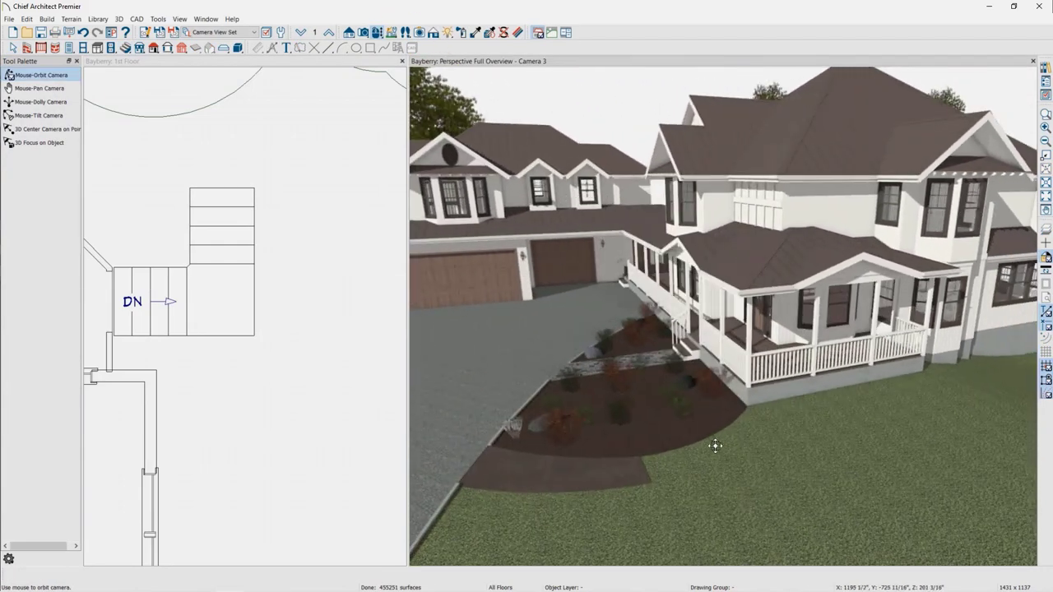
{"action": "middle_click_drag", "start_coordinate": [915, 417], "coordinate": [904, 392]}
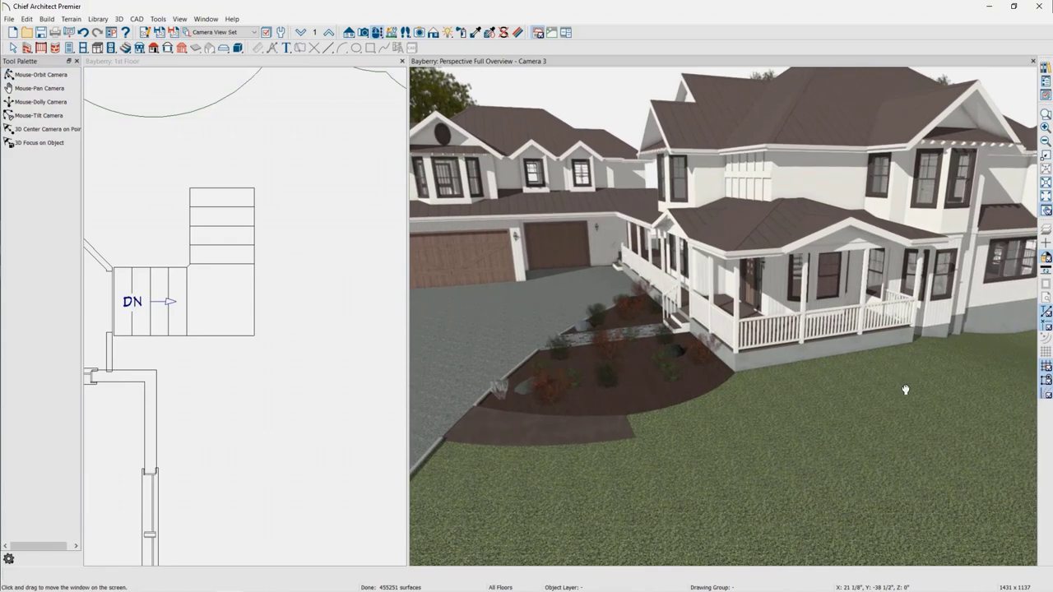
{"action": "middle_click_drag", "start_coordinate": [243, 395], "coordinate": [235, 162]}
{"action": "scroll", "coordinate": [234, 165], "scroll_direction": "down", "scroll_amount": 1}
{"action": "middle_click_drag", "start_coordinate": [250, 336], "coordinate": [217, 119]}
{"action": "middle_click_drag", "start_coordinate": [300, 362], "coordinate": [244, 206]}
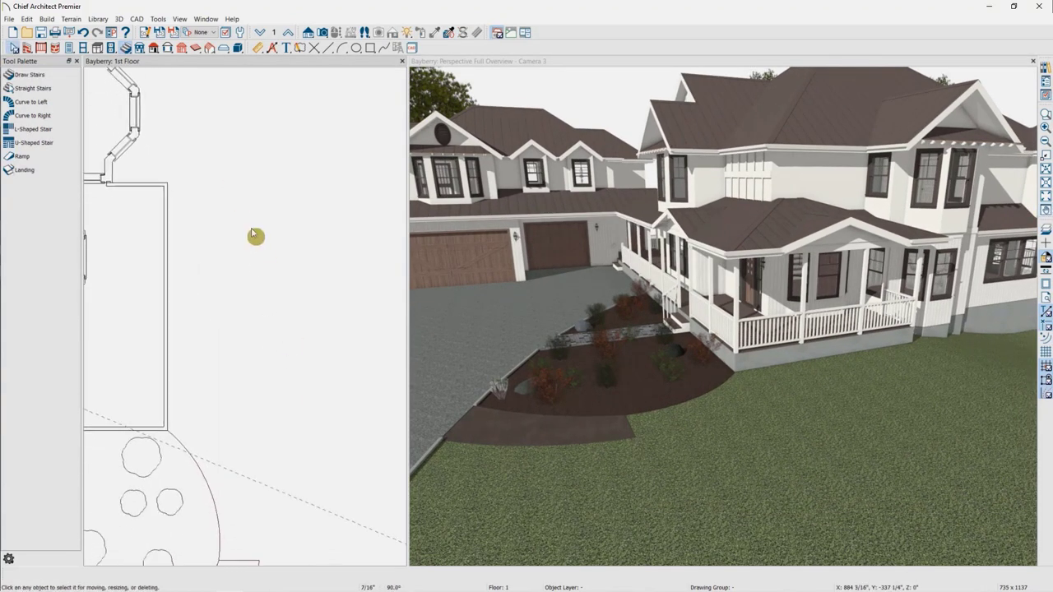
{"action": "middle_click_drag", "start_coordinate": [294, 262], "coordinate": [281, 234]}
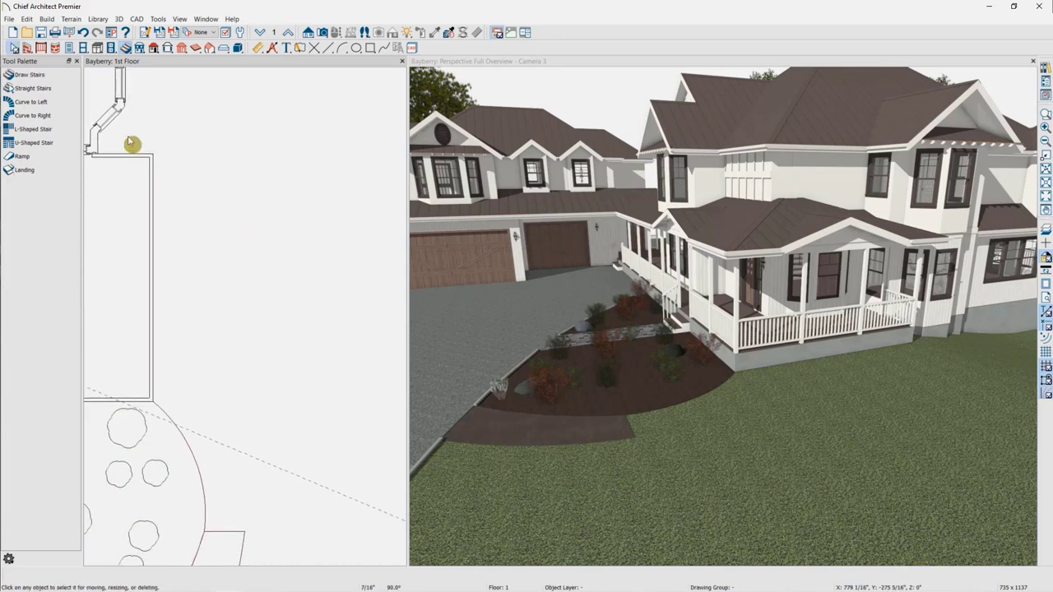
{"action": "left_click", "coordinate": [41, 169]}
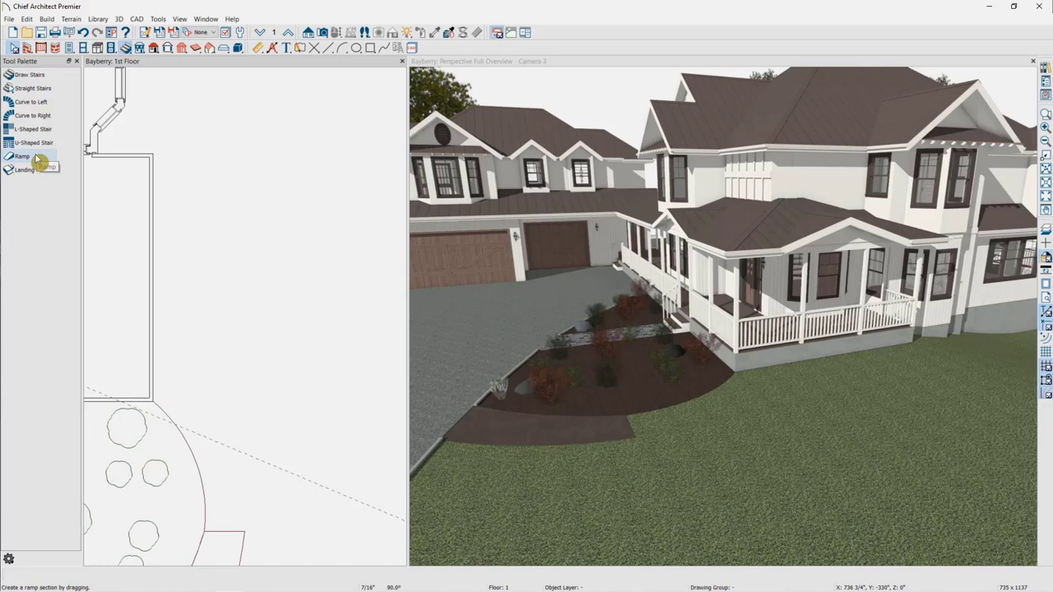
{"action": "left_click", "coordinate": [35, 158]}
{"action": "middle_click_drag", "start_coordinate": [286, 265], "coordinate": [255, 260]}
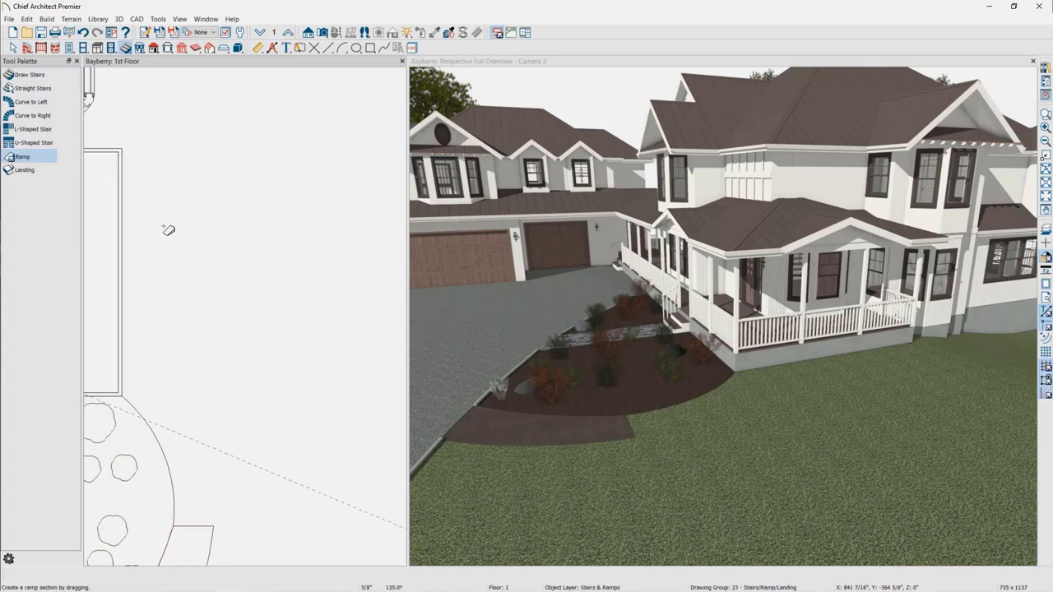
{"action": "left_click", "coordinate": [164, 226]}
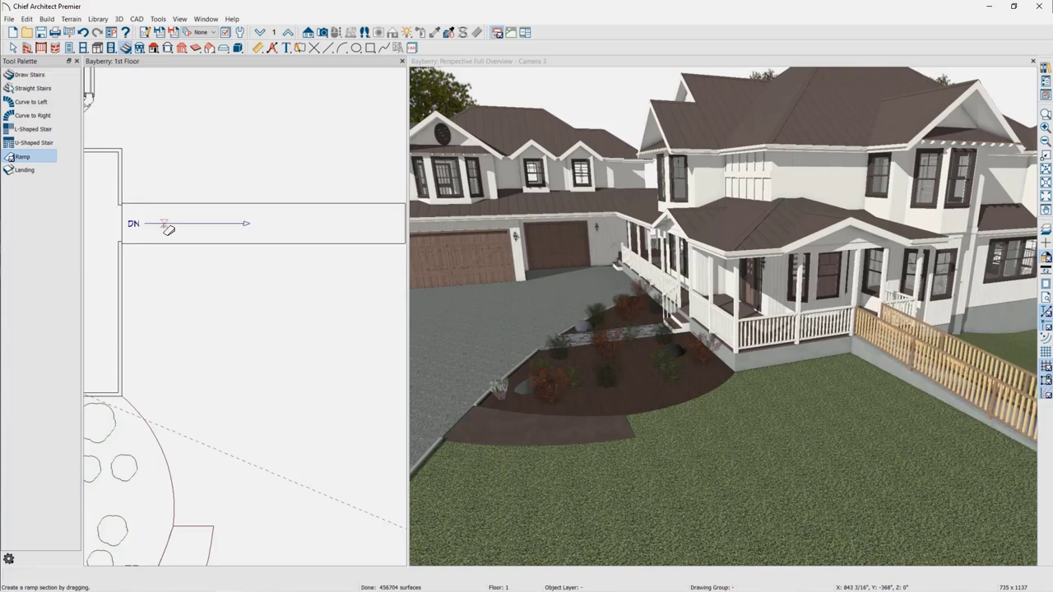
- Check the new porch ramp's length, heights and slope in its specification
{"action": "middle_click_drag", "start_coordinate": [306, 386], "coordinate": [267, 380]}
{"action": "key", "text": "space"}
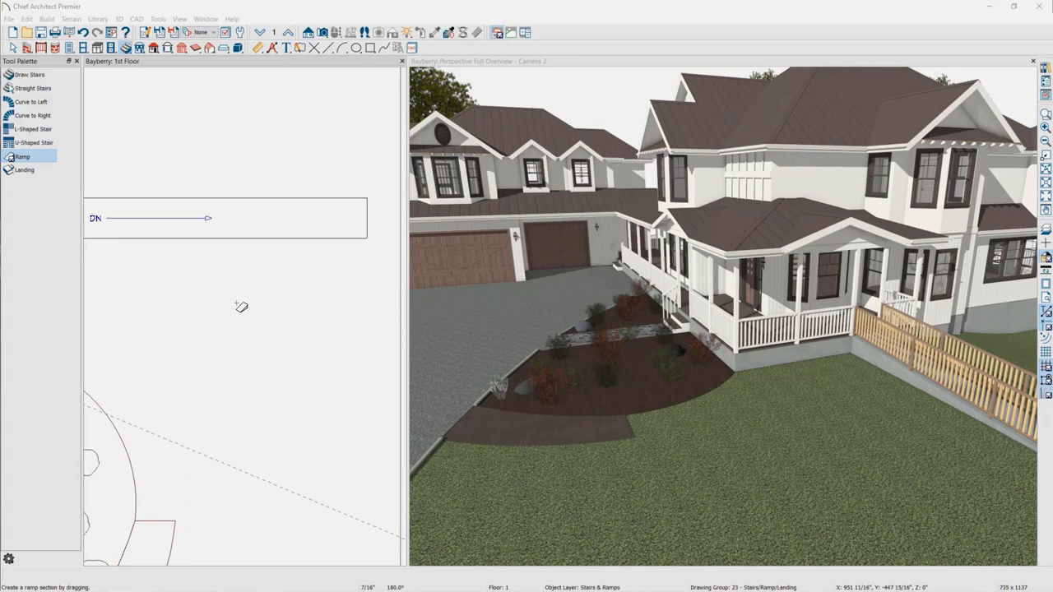
{"action": "scroll", "coordinate": [239, 284], "scroll_direction": "down", "scroll_amount": 2}
{"action": "key", "text": "space"}
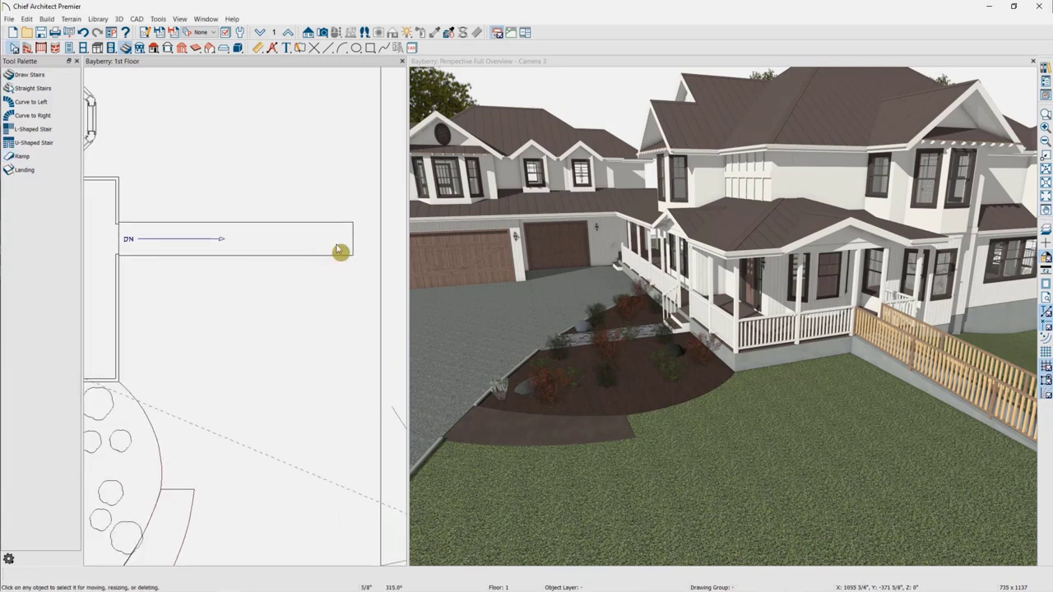
{"action": "left_click", "coordinate": [215, 249]}
{"action": "double_click", "coordinate": [216, 249]}
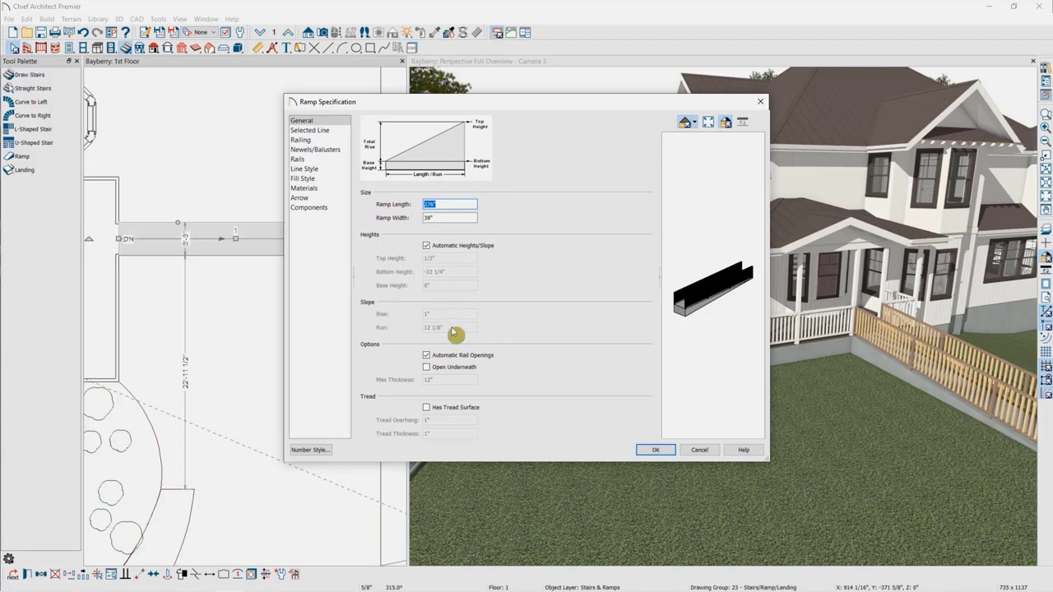
{"action": "left_click", "coordinate": [665, 451]}
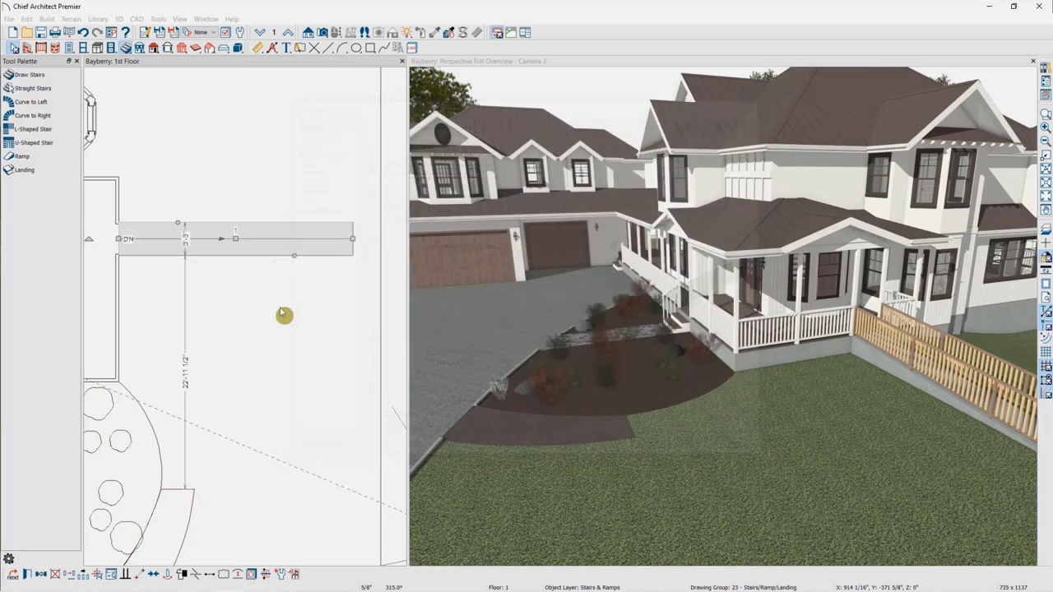
- Try stretching the front porch entry stairs outward over the walkway, and undo the change
{"action": "left_click", "coordinate": [354, 238]}
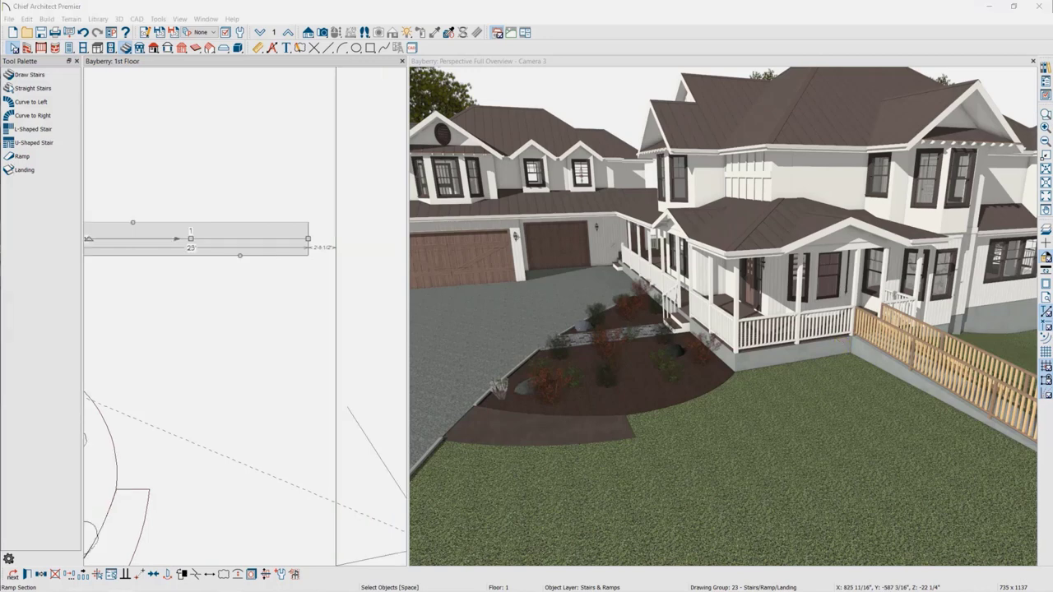
{"action": "left_click", "coordinate": [49, 415]}
{"action": "scroll", "coordinate": [272, 337], "scroll_direction": "down", "scroll_amount": 3}
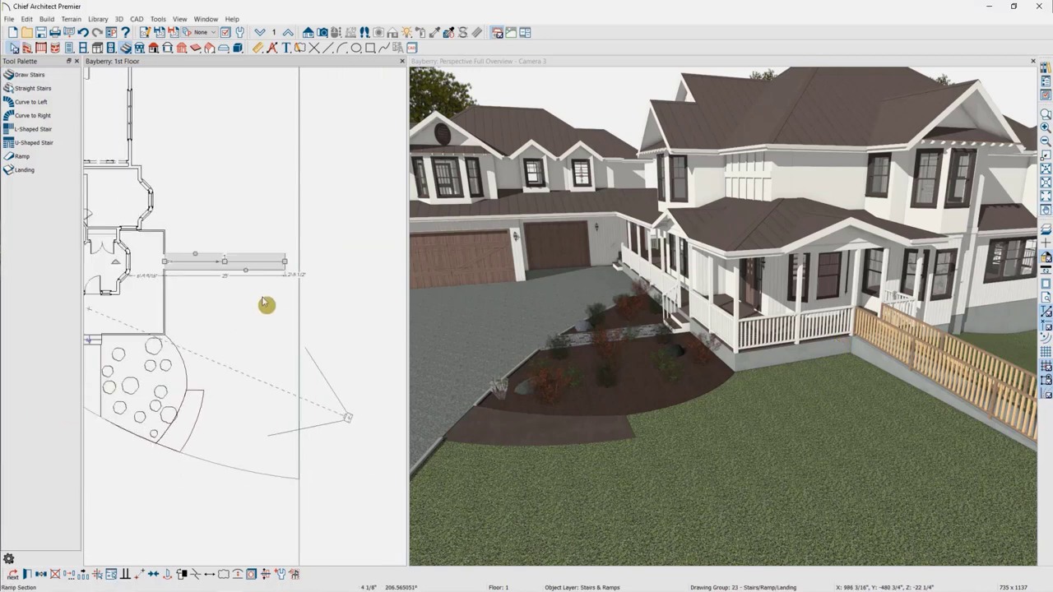
{"action": "middle_click_drag", "start_coordinate": [126, 353], "coordinate": [189, 339]}
{"action": "scroll", "coordinate": [162, 332], "scroll_direction": "up", "scroll_amount": 3}
{"action": "left_click", "coordinate": [155, 330]}
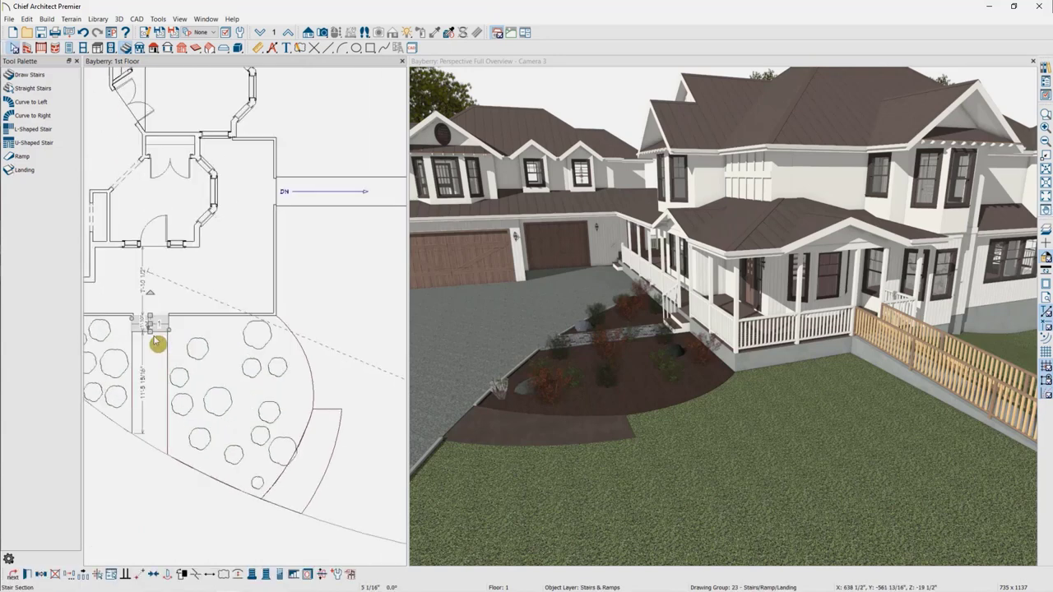
{"action": "left_click_drag", "start_coordinate": [150, 332], "coordinate": [149, 362]}
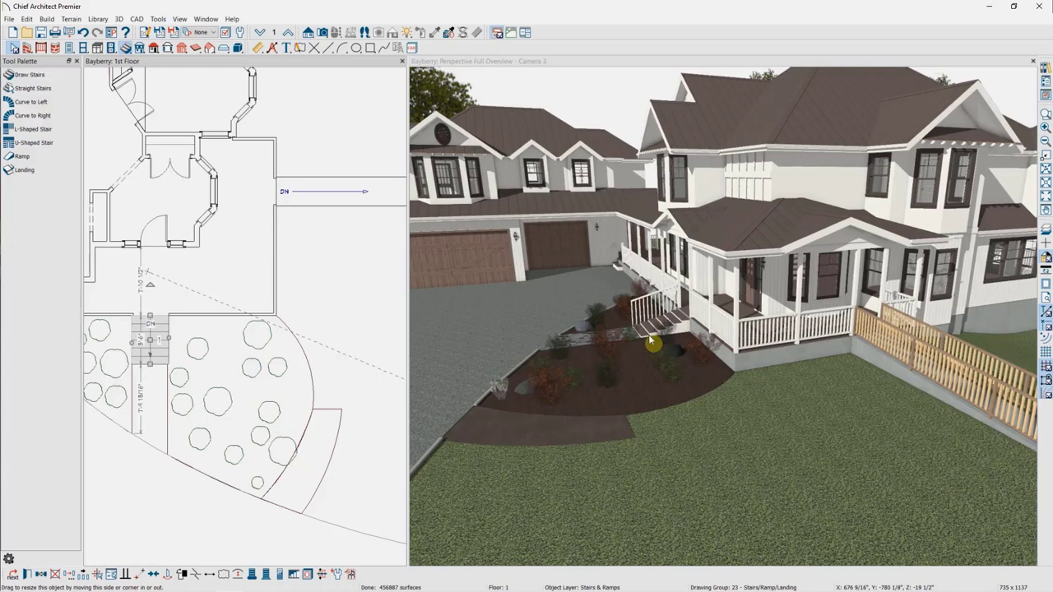
{"action": "left_click", "coordinate": [666, 327]}
{"action": "key", "text": "ctrl+z"}
- Lengthen the porch ramp to about 698" and check its slope in the specification
{"action": "middle_click_drag", "start_coordinate": [334, 250], "coordinate": [57, 365]}
{"action": "left_click", "coordinate": [264, 246]}
{"action": "left_click_drag", "start_coordinate": [272, 237], "coordinate": [583, 241]}
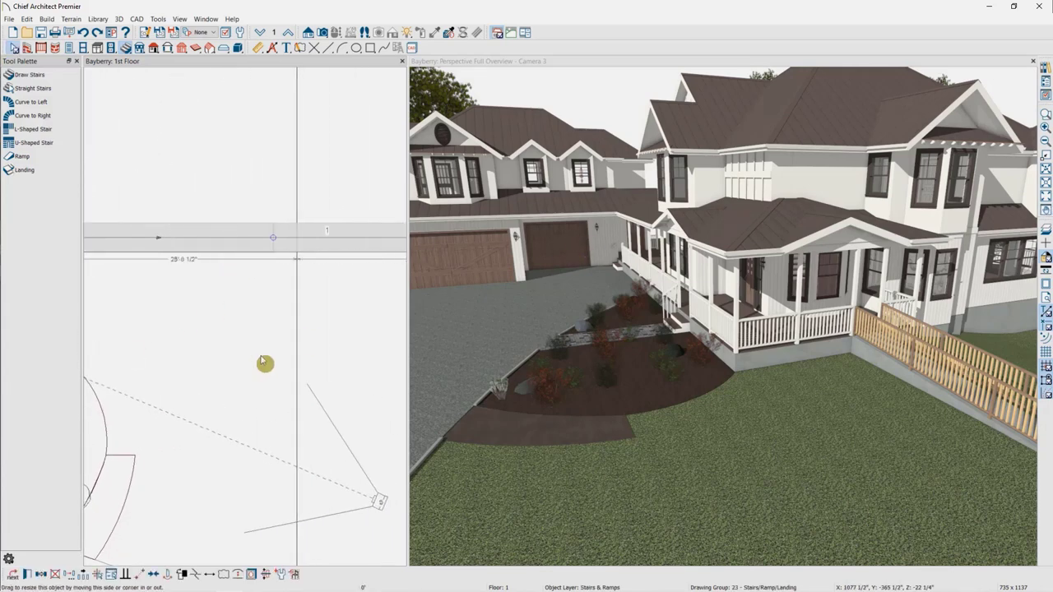
{"action": "left_click", "coordinate": [336, 241]}
{"action": "double_click", "coordinate": [342, 246]}
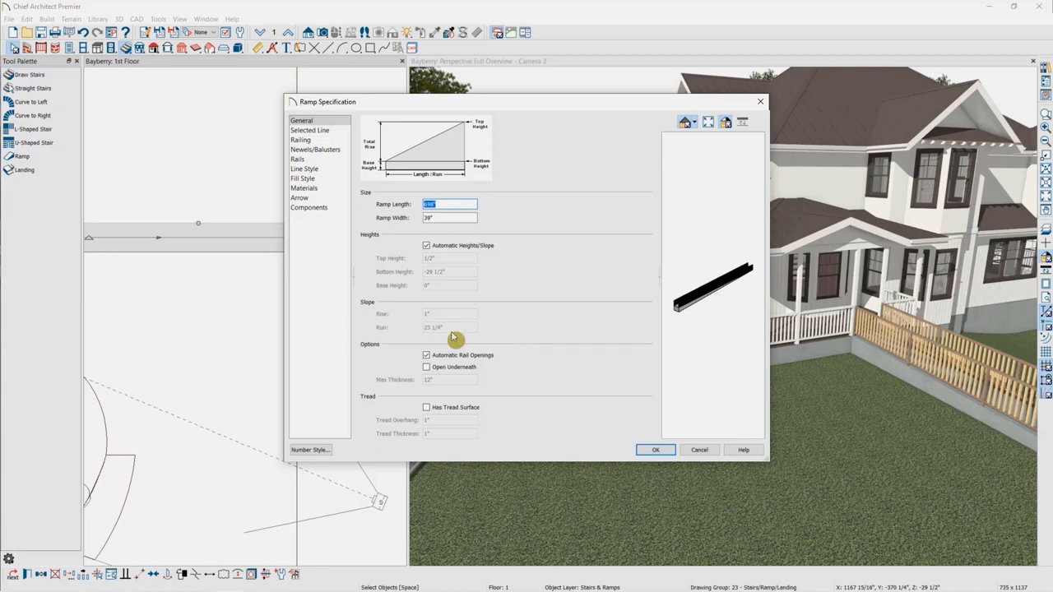
{"action": "left_click", "coordinate": [699, 450]}
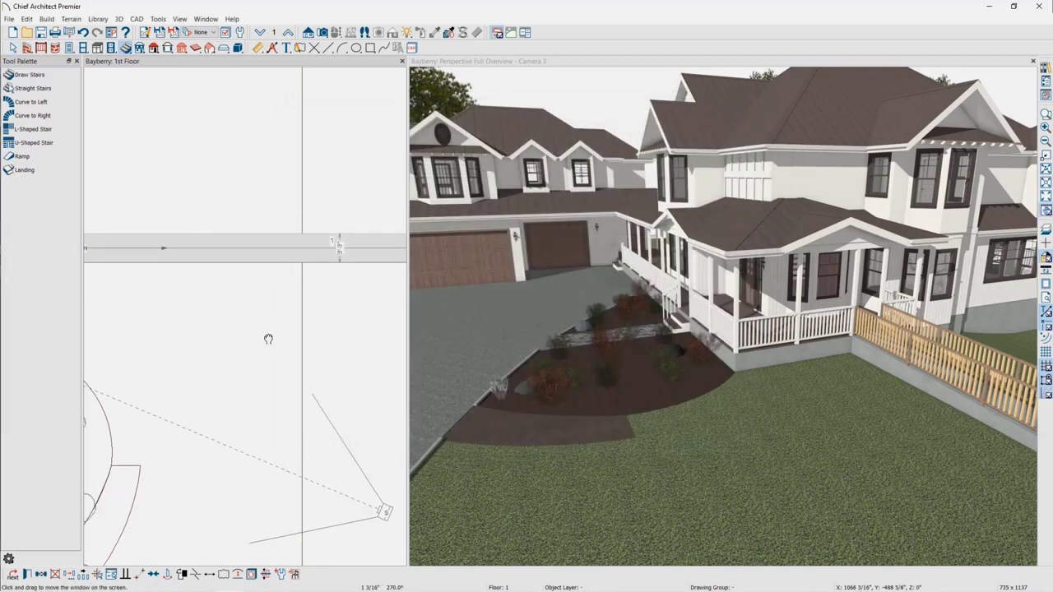
- Shorten the porch ramp to about 69" by pulling its lower end back toward the porch
{"action": "scroll", "coordinate": [313, 343], "scroll_direction": "down", "scroll_amount": 2}
{"action": "scroll", "coordinate": [259, 329], "scroll_direction": "up", "scroll_amount": 1}
{"action": "mouse_move", "coordinate": [364, 276]}
{"action": "left_mouse_down"}
{"action": "mouse_move", "coordinate": [98, 285]}
{"action": "mouse_move", "coordinate": [129, 315]}
{"action": "mouse_move", "coordinate": [129, 334]}
{"action": "left_mouse_up"}
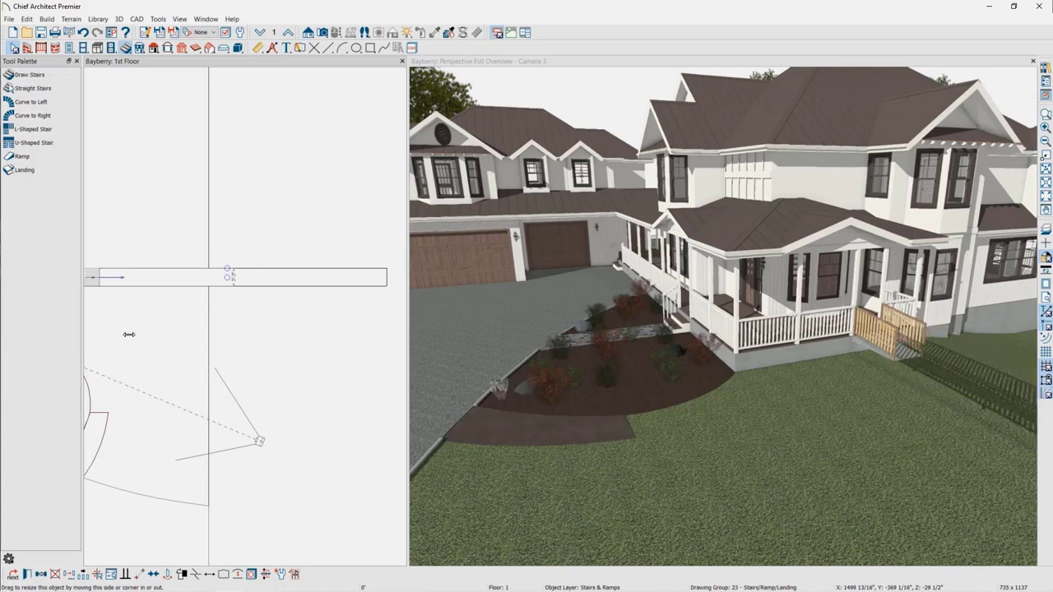
{"action": "scroll", "coordinate": [900, 423], "scroll_direction": "up", "scroll_amount": 5}
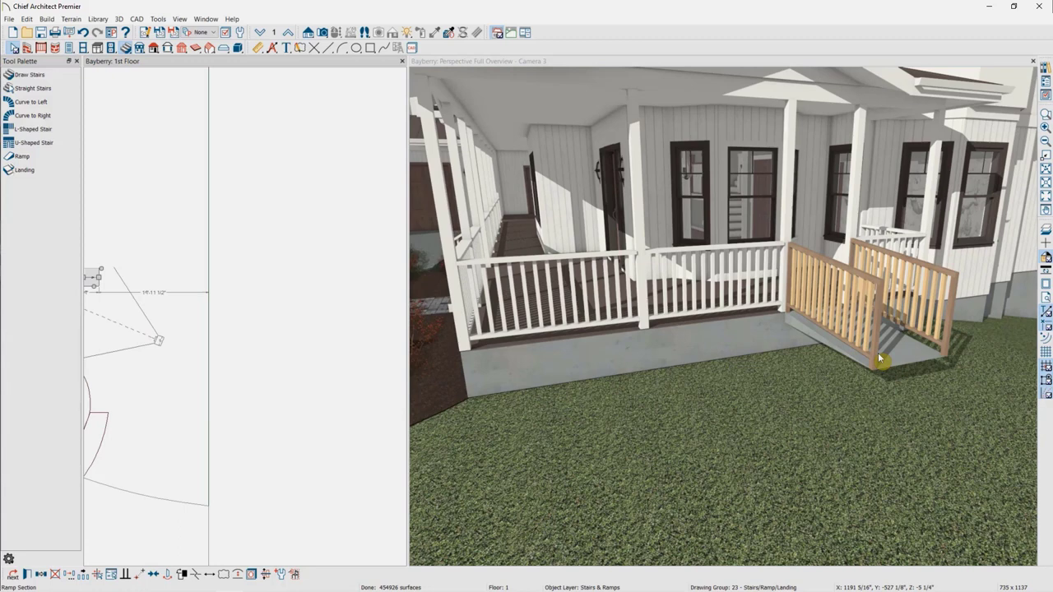
- Turn off the ramp's automatic heights and slope to examine the editable values, turn it back on and cancel the specification
{"action": "middle_click_drag", "start_coordinate": [116, 309], "coordinate": [193, 293]}
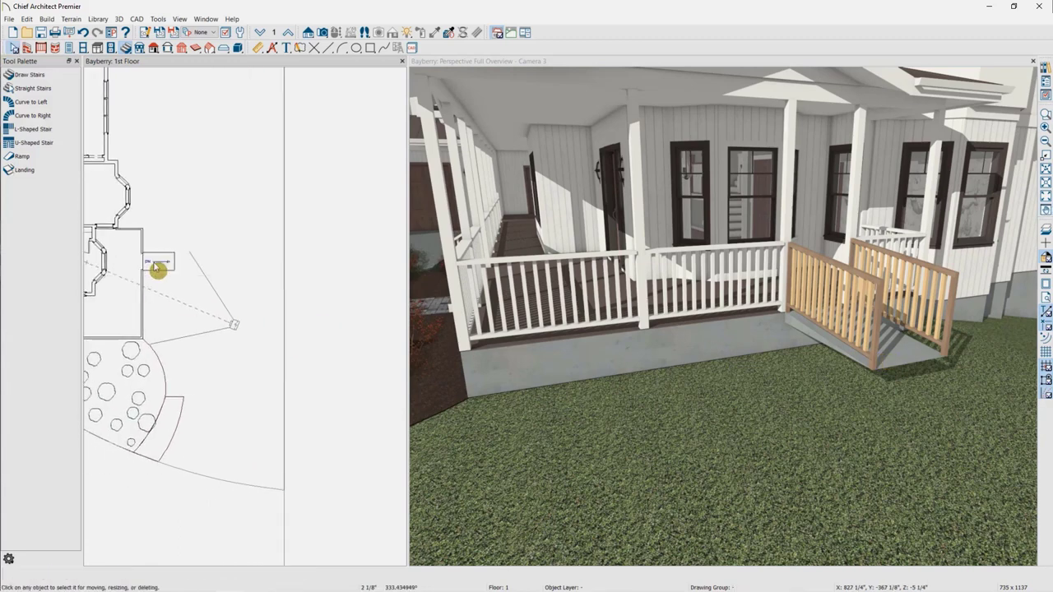
{"action": "double_click", "coordinate": [157, 284]}
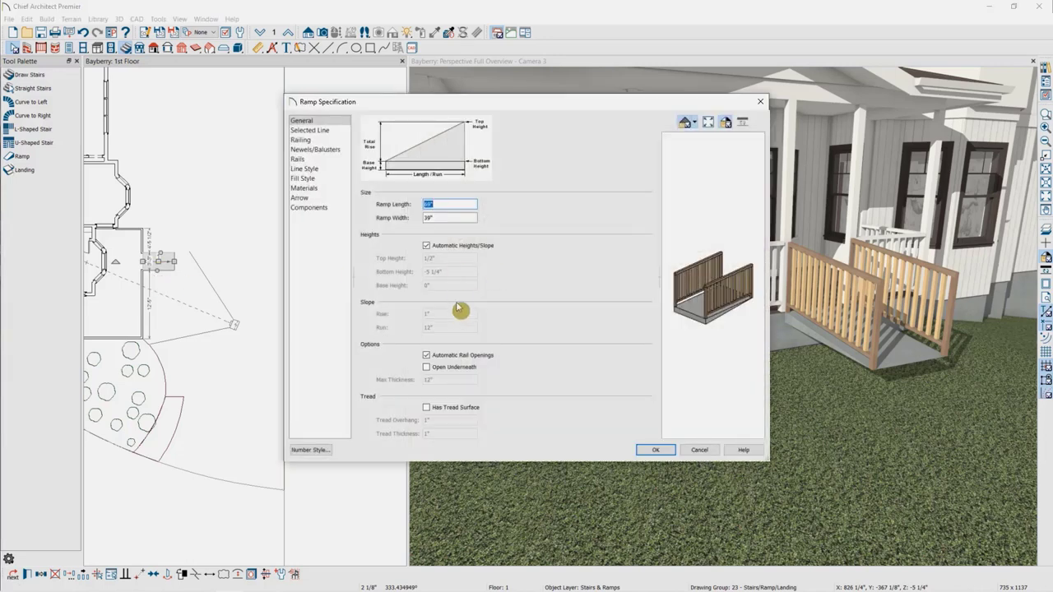
{"action": "left_click", "coordinate": [427, 245]}
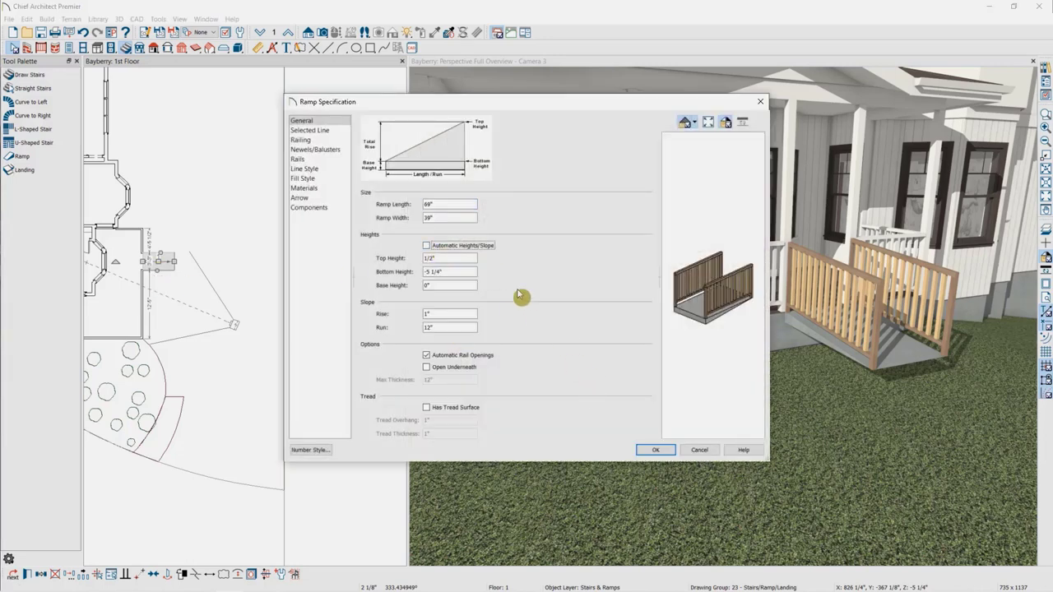
{"action": "left_click", "coordinate": [432, 328]}
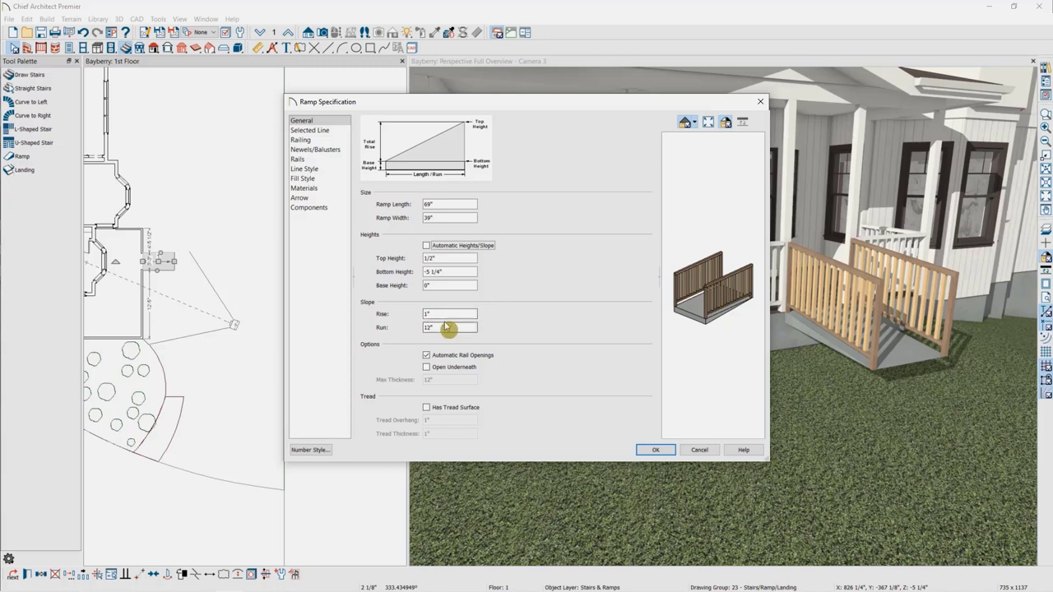
{"action": "left_click", "coordinate": [438, 273]}
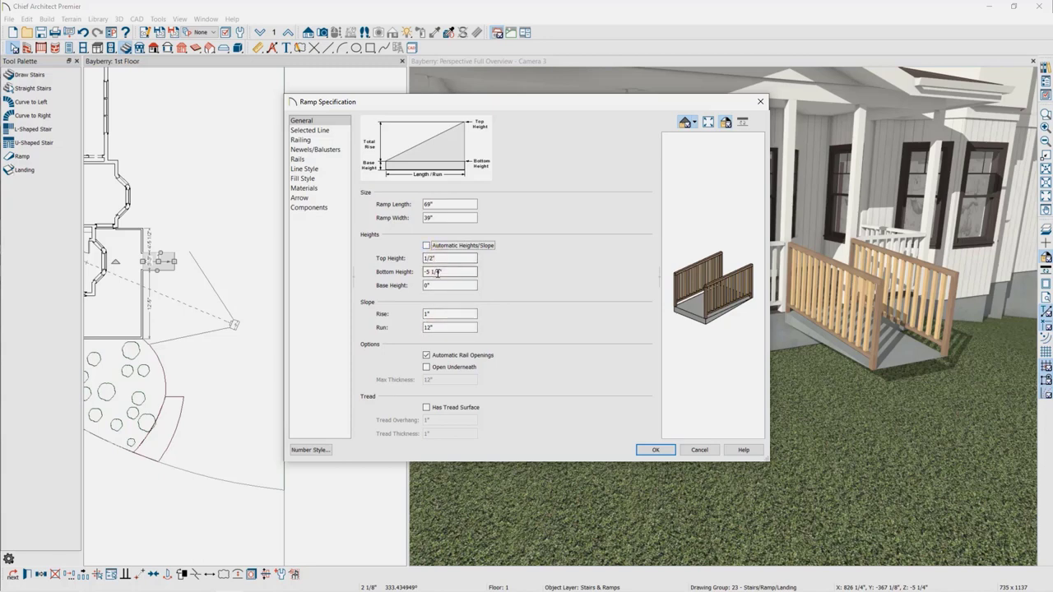
{"action": "left_click", "coordinate": [427, 246]}
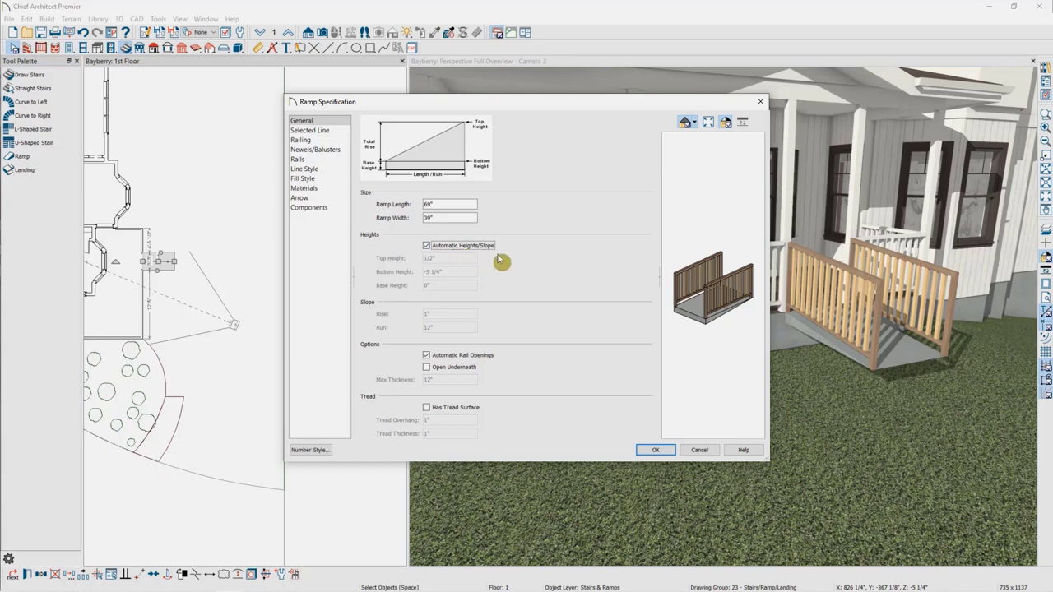
{"action": "left_click", "coordinate": [700, 450]}
- Shorten the porch ramp to a run about 2'-5" long
{"action": "scroll", "coordinate": [123, 280], "scroll_direction": "up", "scroll_amount": 4}
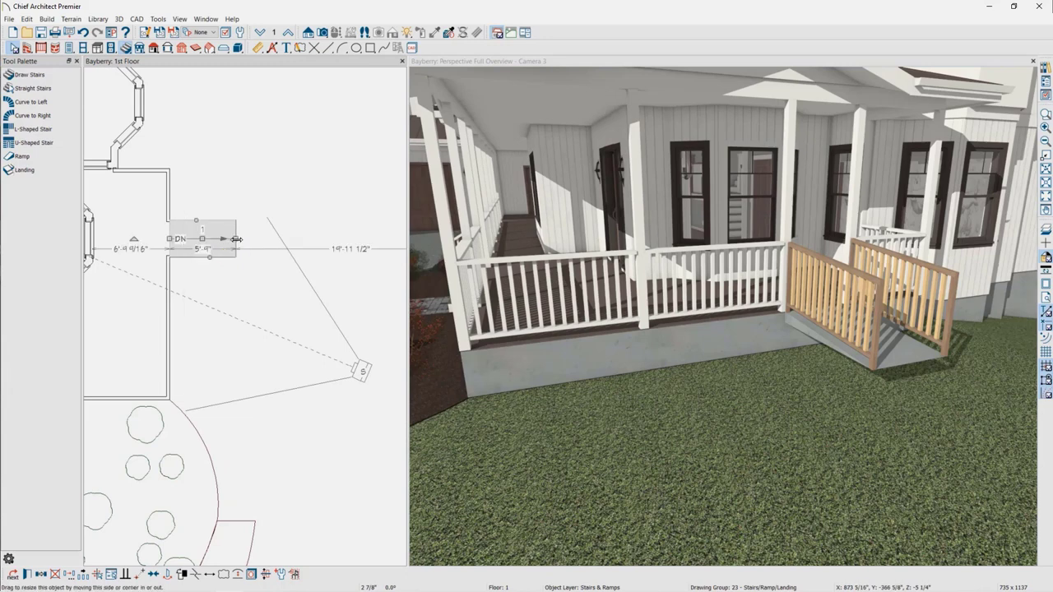
{"action": "left_click_drag", "start_coordinate": [236, 238], "coordinate": [194, 239]}
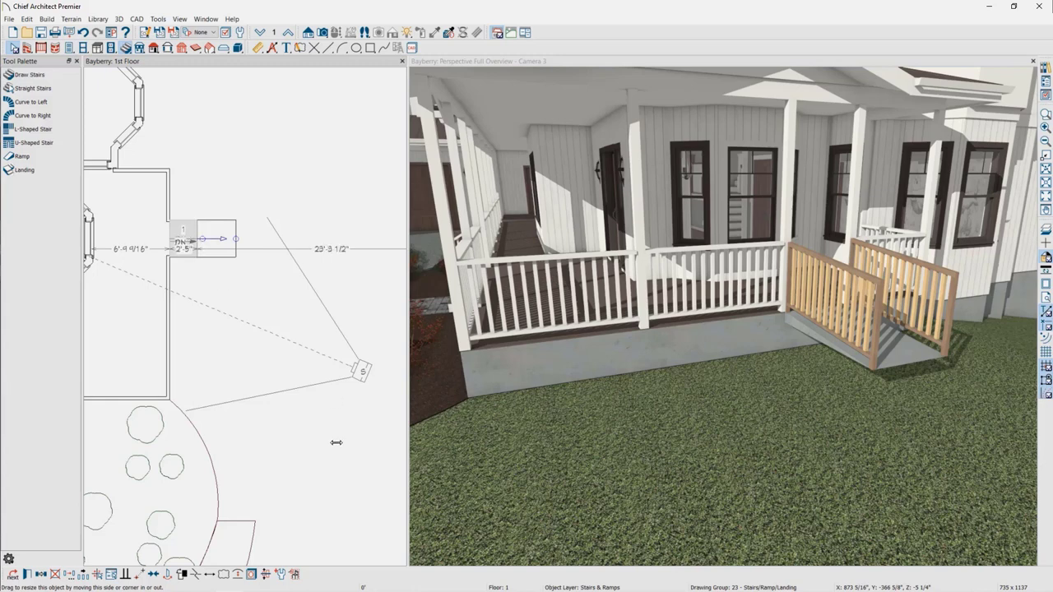
{"action": "middle_click_drag", "start_coordinate": [335, 442], "coordinate": [306, 354]}
- Draw a second ramp run perpendicular to the short one, down to the curved path, and shift it outward to align with the path
{"action": "left_click", "coordinate": [23, 156]}
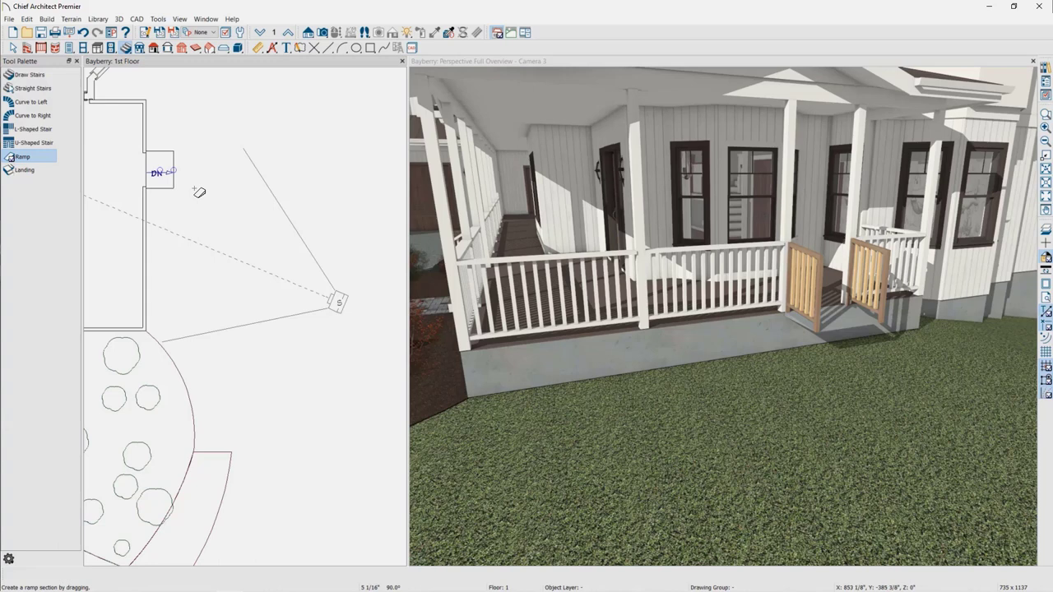
{"action": "left_click_drag", "start_coordinate": [197, 189], "coordinate": [207, 455]}
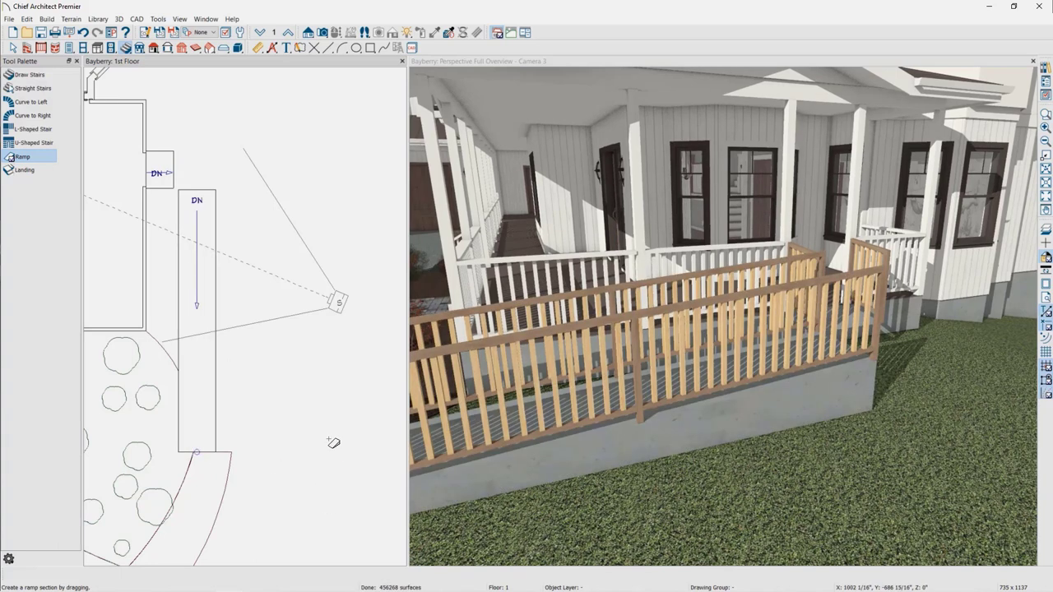
{"action": "left_click_drag", "start_coordinate": [199, 312], "coordinate": [209, 337]}
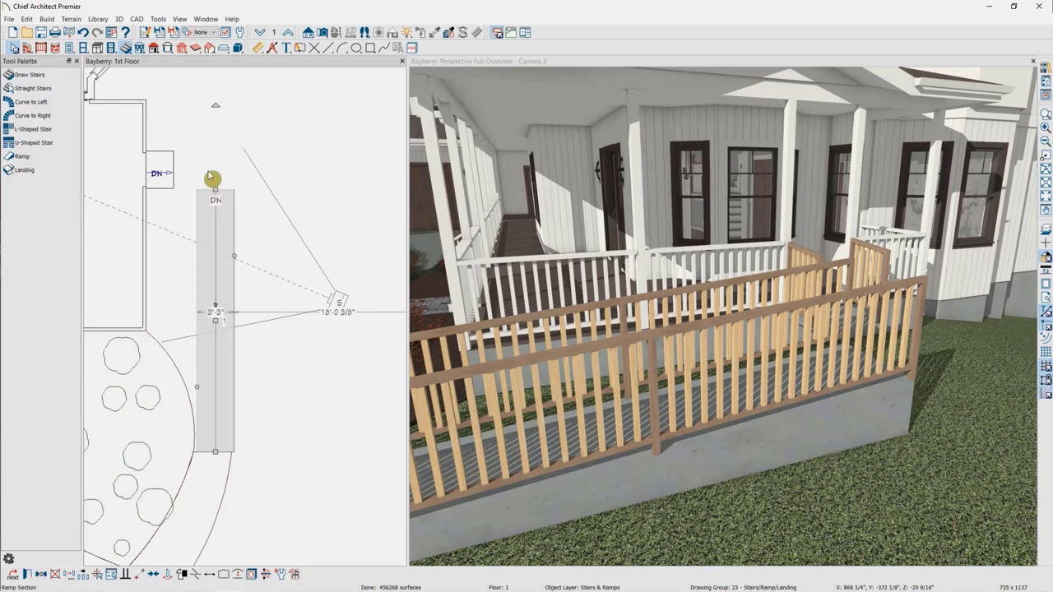
- Move the short ramp to about 2'-10" from the porch corner and join both ramp runs with a landing
{"action": "left_click", "coordinate": [155, 176]}
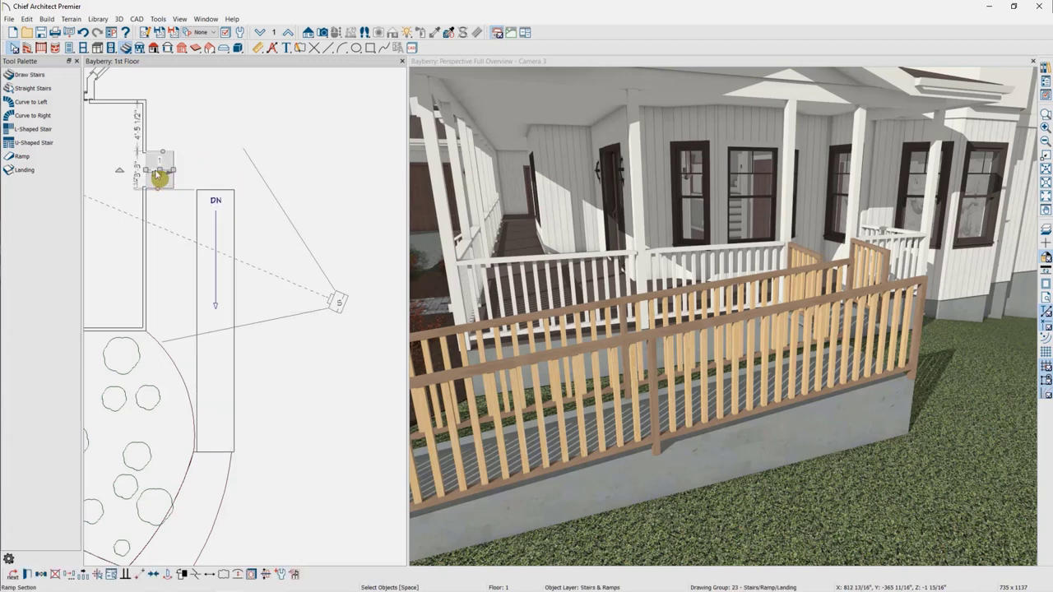
{"action": "left_click_drag", "start_coordinate": [156, 163], "coordinate": [157, 153]}
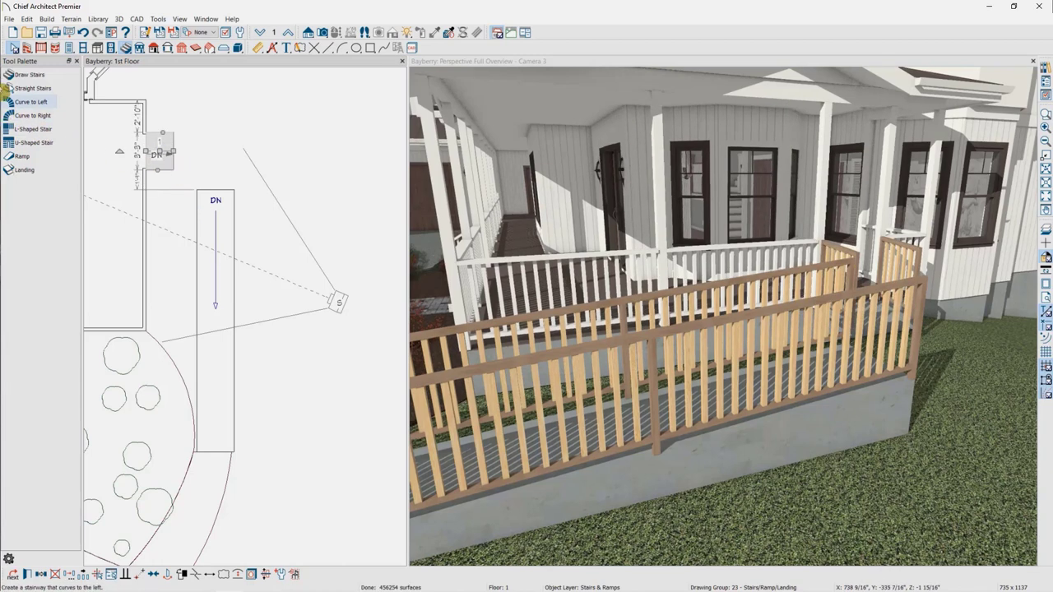
{"action": "left_click", "coordinate": [31, 176]}
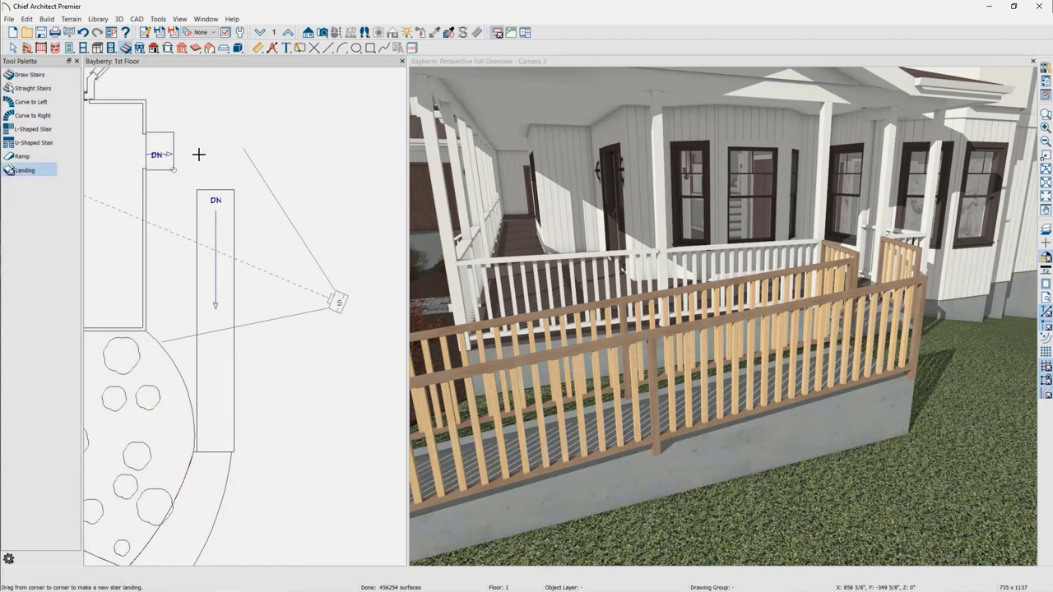
{"action": "left_click", "coordinate": [198, 205]}
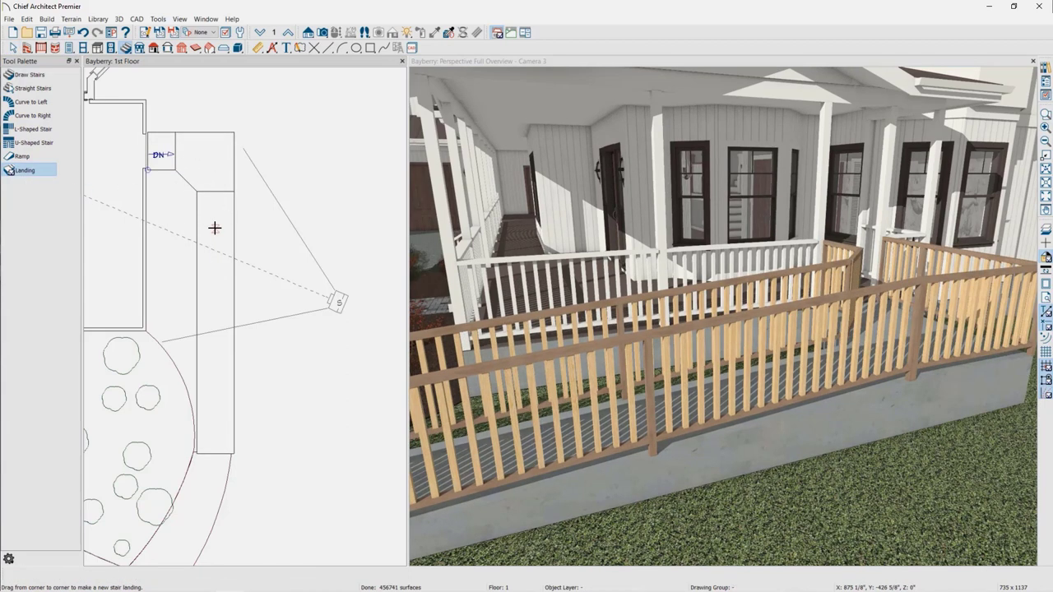
- Reshape the ramp landing into a square by pulling its angled inner corner in line with the short ramp's end
{"action": "key", "text": "space"}
{"action": "left_click", "coordinate": [197, 180]}
{"action": "left_click_drag", "start_coordinate": [197, 191], "coordinate": [174, 190]}
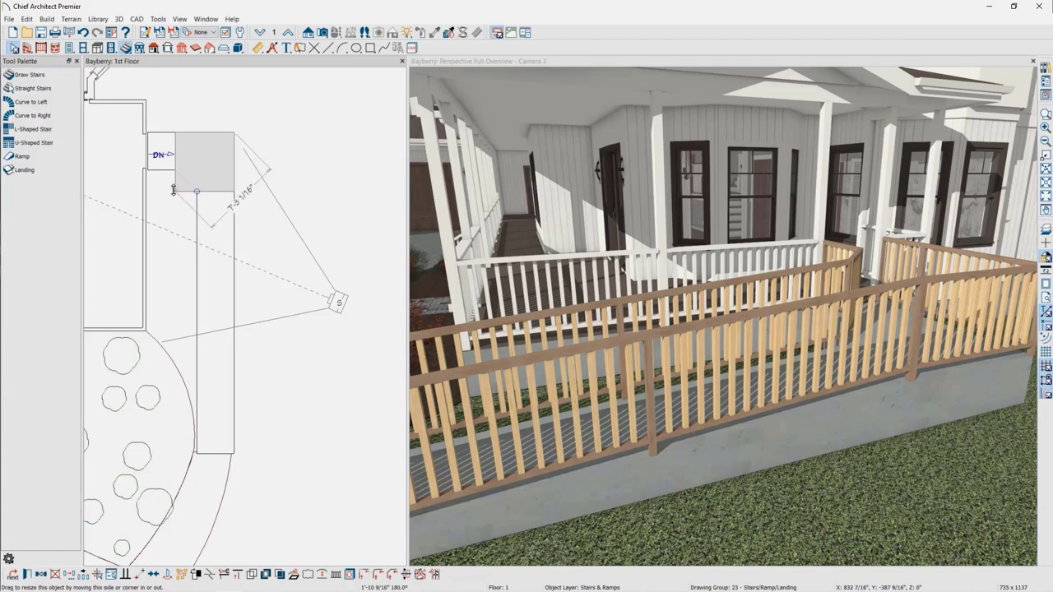
- Set the landing's width, from the short ramp to its outer edge, to 5'-3"
{"action": "left_click", "coordinate": [234, 163]}
{"action": "scroll", "coordinate": [223, 160], "scroll_direction": "up", "scroll_amount": 2}
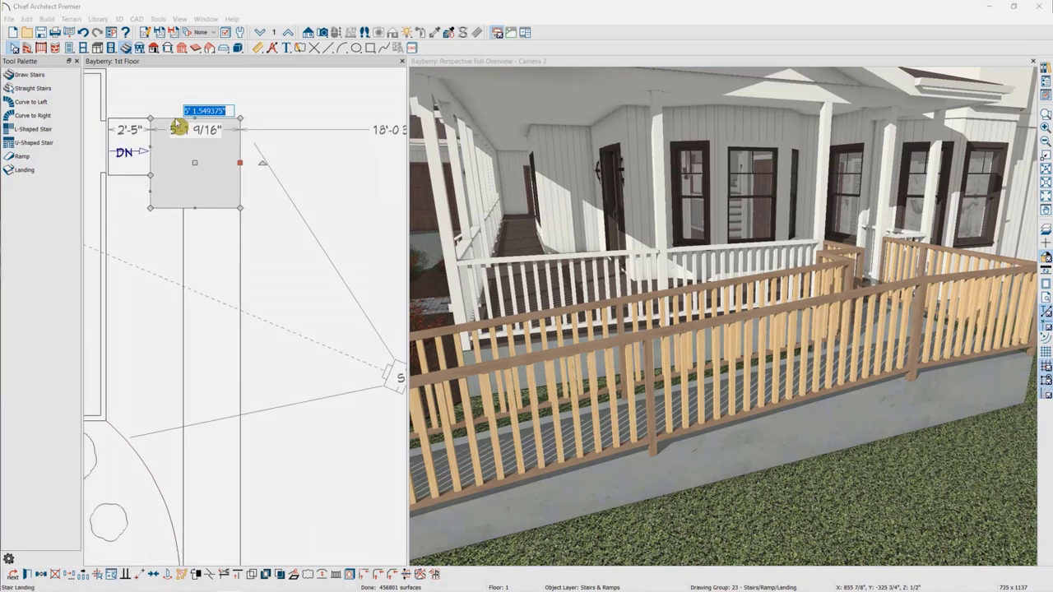
{"action": "left_click", "coordinate": [174, 118]}
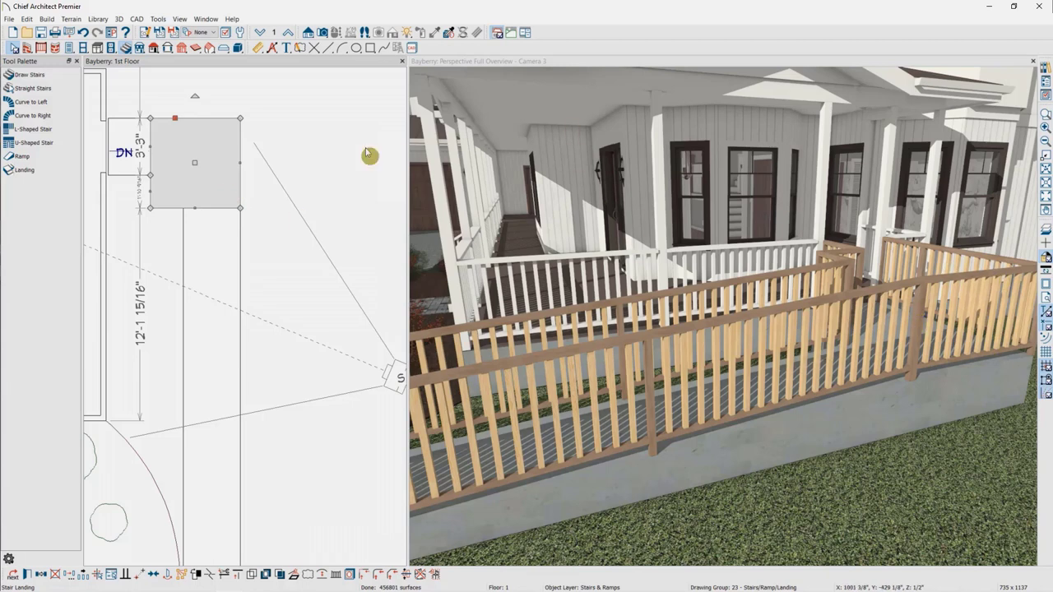
{"action": "left_click", "coordinate": [176, 117]}
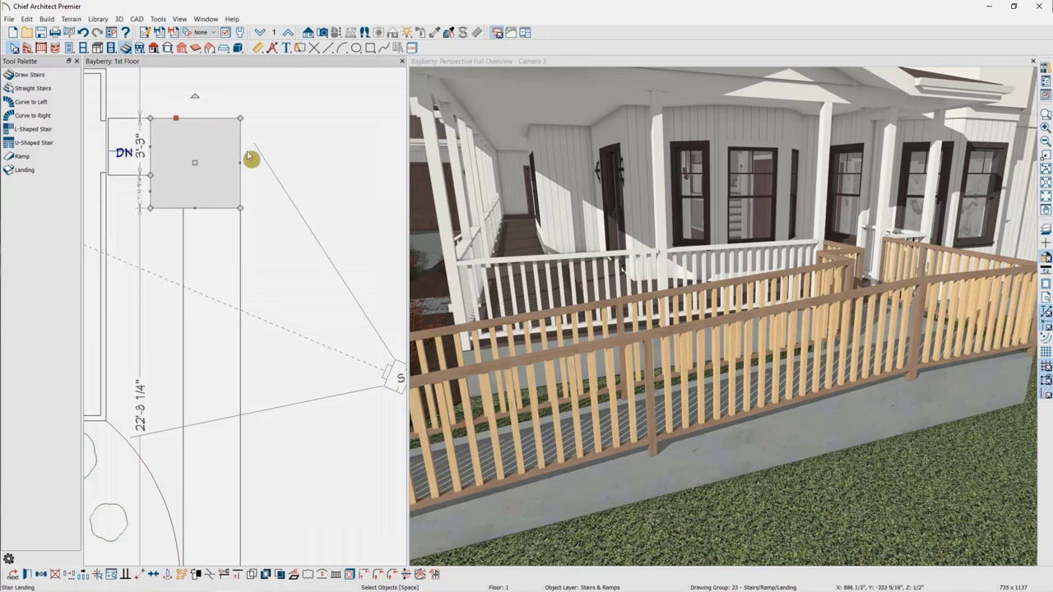
{"action": "left_click", "coordinate": [238, 165]}
{"action": "left_click", "coordinate": [189, 133]}
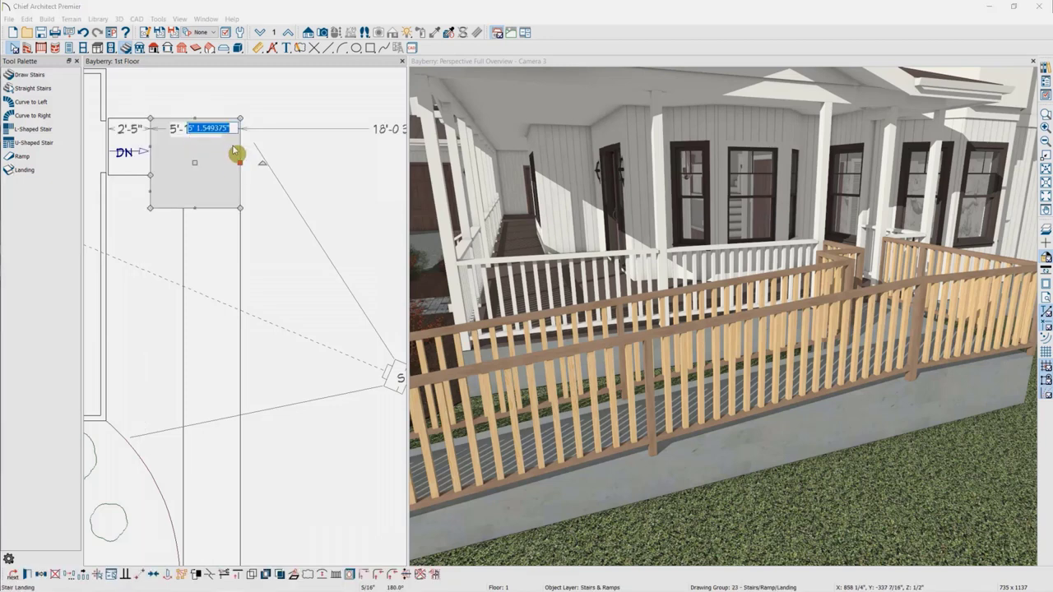
{"action": "type", "text": "5'"}
{"action": "key", "text": "Escape"}
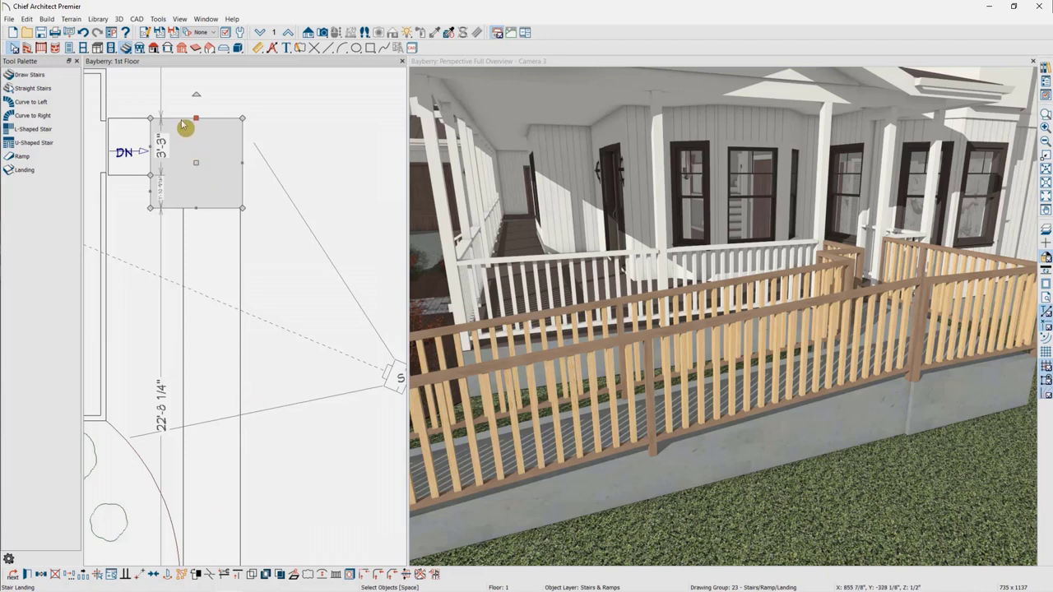
- Convert the landing's two outer edges, opposite the long ramp and opposite the short ramp, into arcs
{"action": "left_click", "coordinate": [323, 575]}
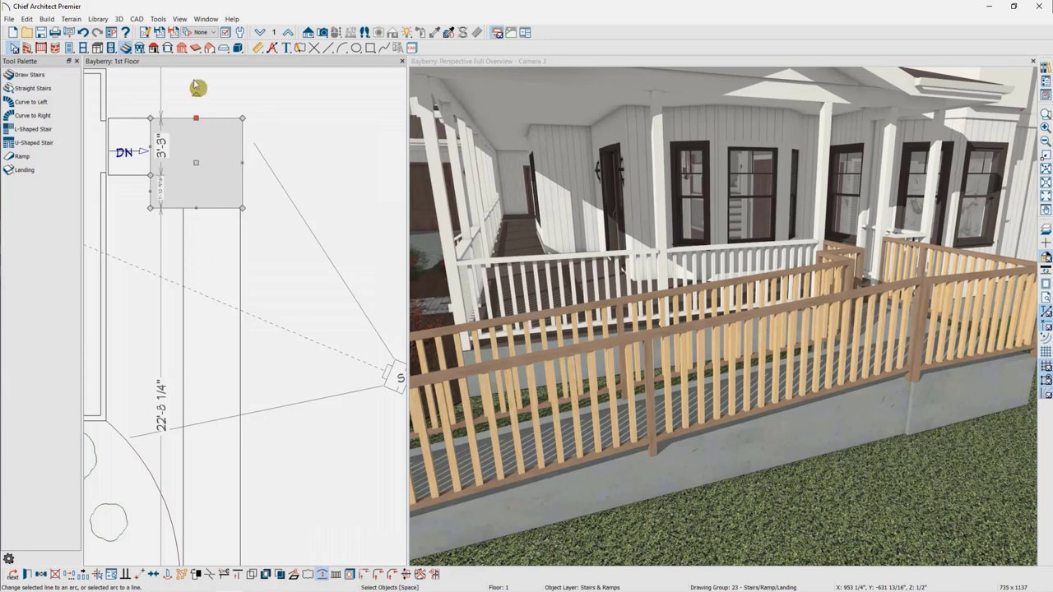
{"action": "left_click", "coordinate": [159, 118]}
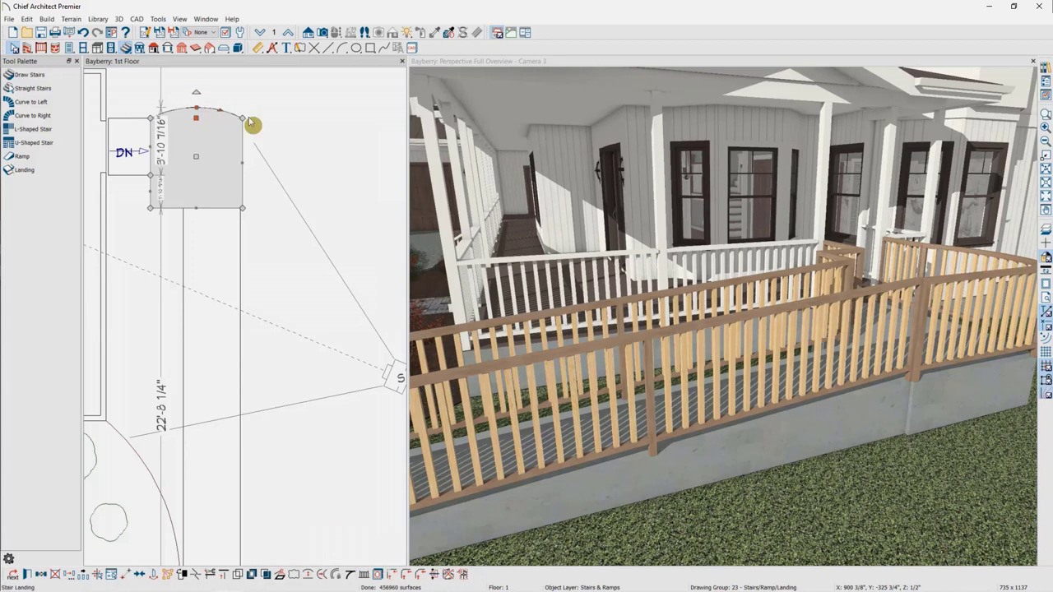
{"action": "left_click", "coordinate": [242, 154]}
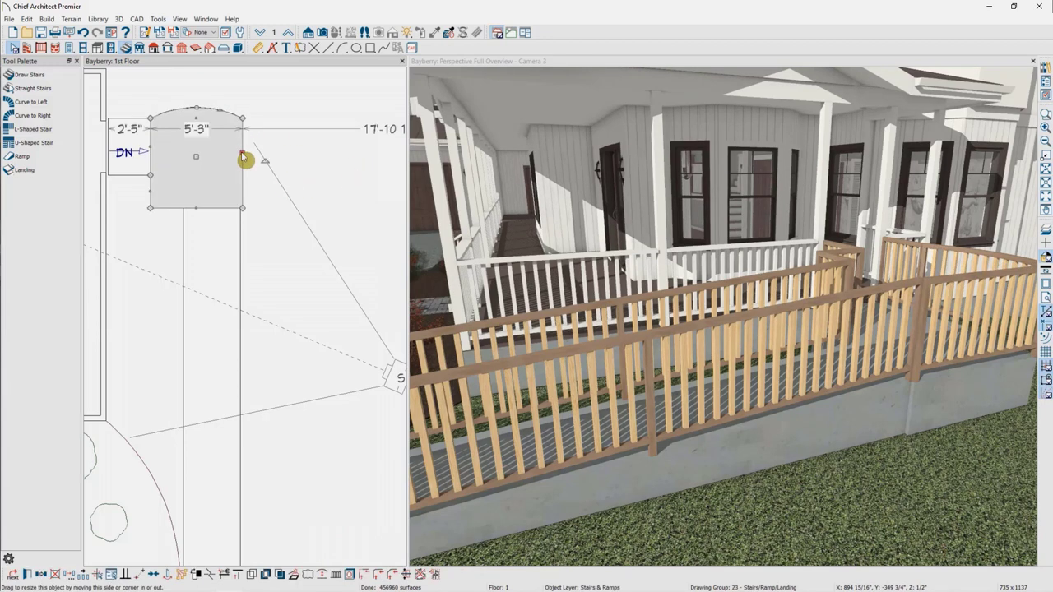
{"action": "left_click", "coordinate": [321, 574]}
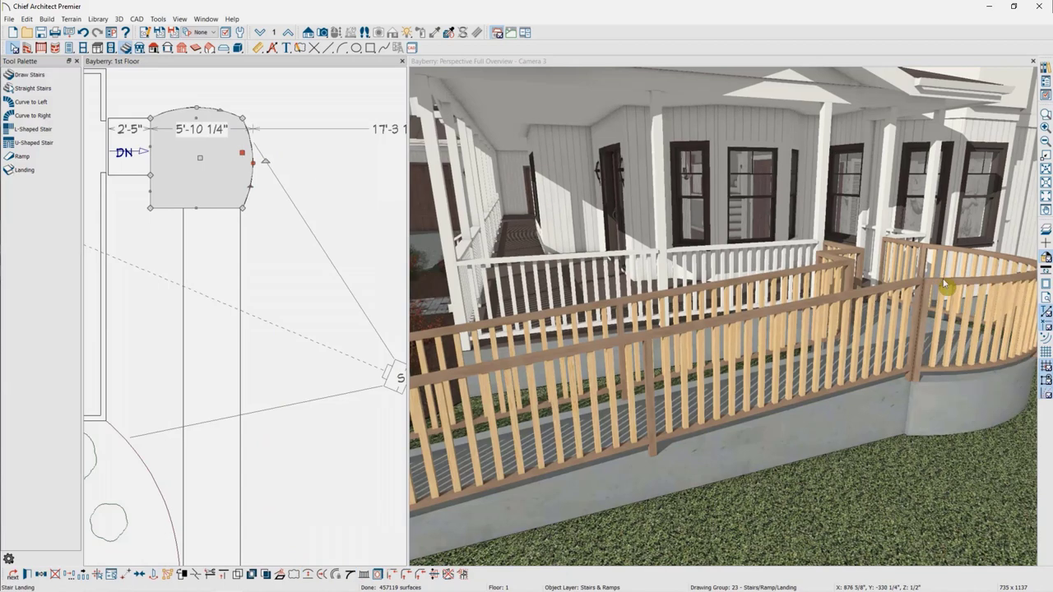
{"action": "left_click_drag", "start_coordinate": [982, 325], "coordinate": [850, 373]}
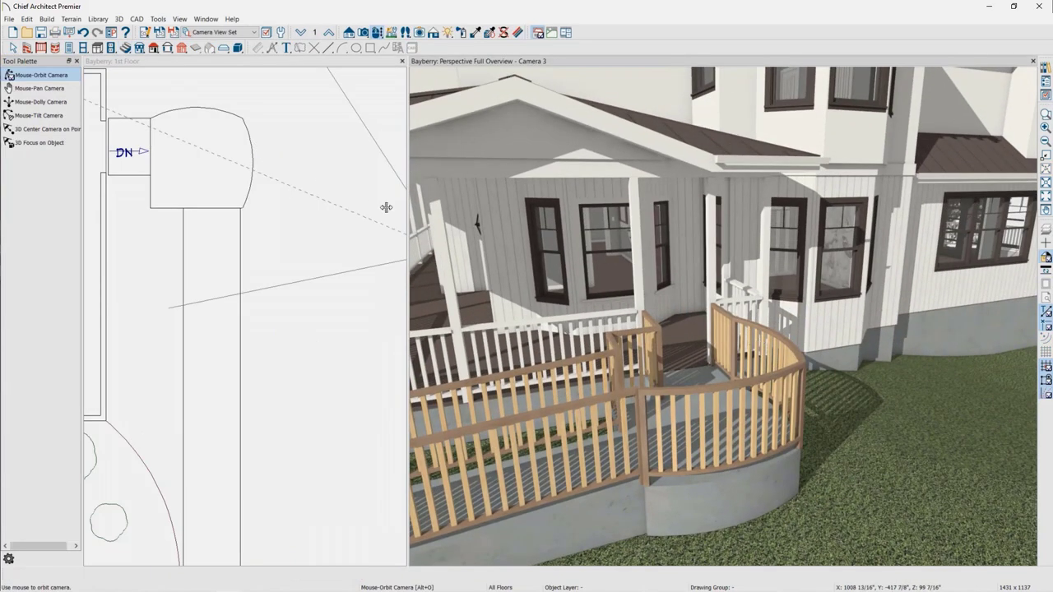
- Increase the bulge of the arc opposite the short ramp, making the landing about 6'-2 13/16" wide
{"action": "left_click", "coordinate": [251, 157]}
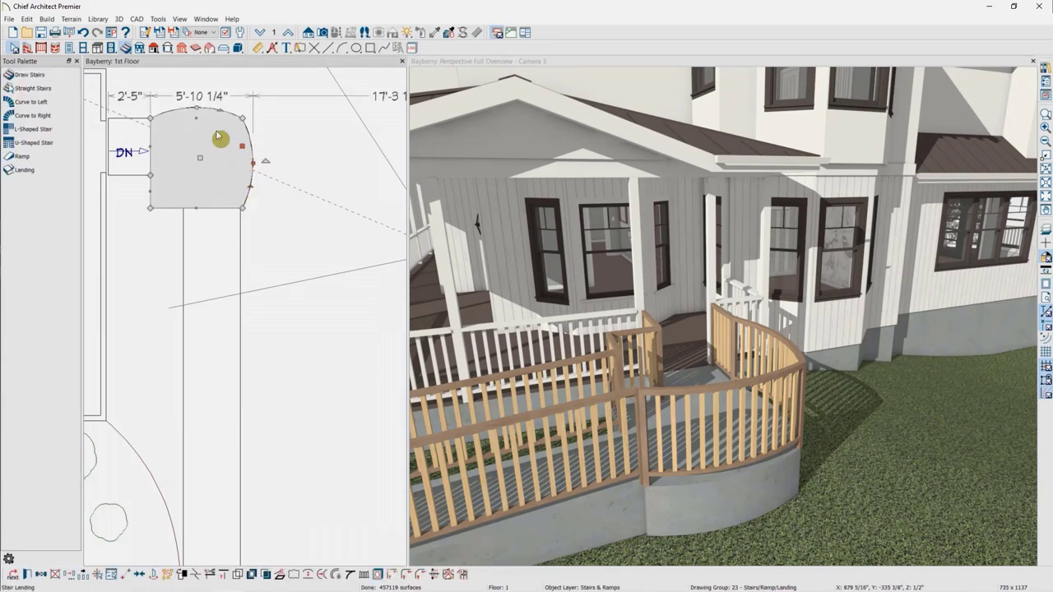
{"action": "left_click_drag", "start_coordinate": [250, 187], "coordinate": [255, 184]}
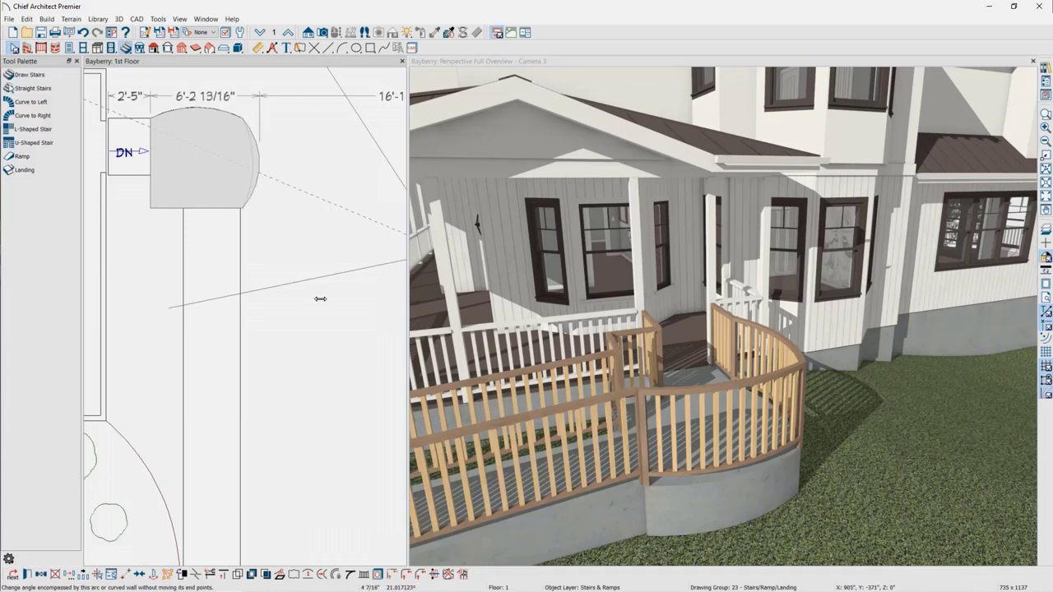
{"action": "left_click_drag", "start_coordinate": [320, 299], "coordinate": [320, 299]}
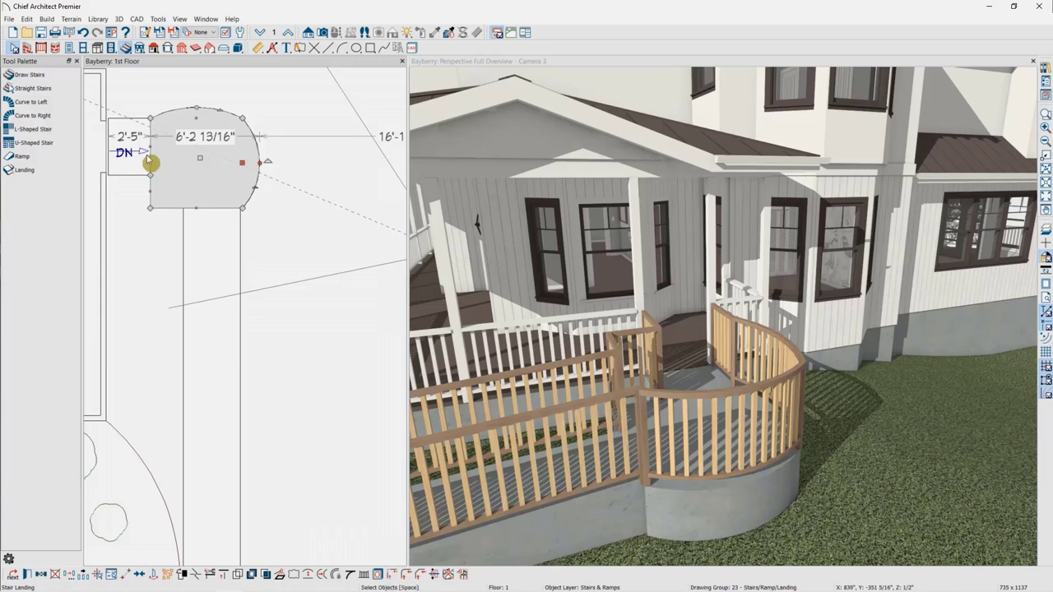
- Widen the long ramp run to about 3'-4 7/16" by extending its outer edge to the landing's corner
{"action": "left_click", "coordinate": [128, 180]}
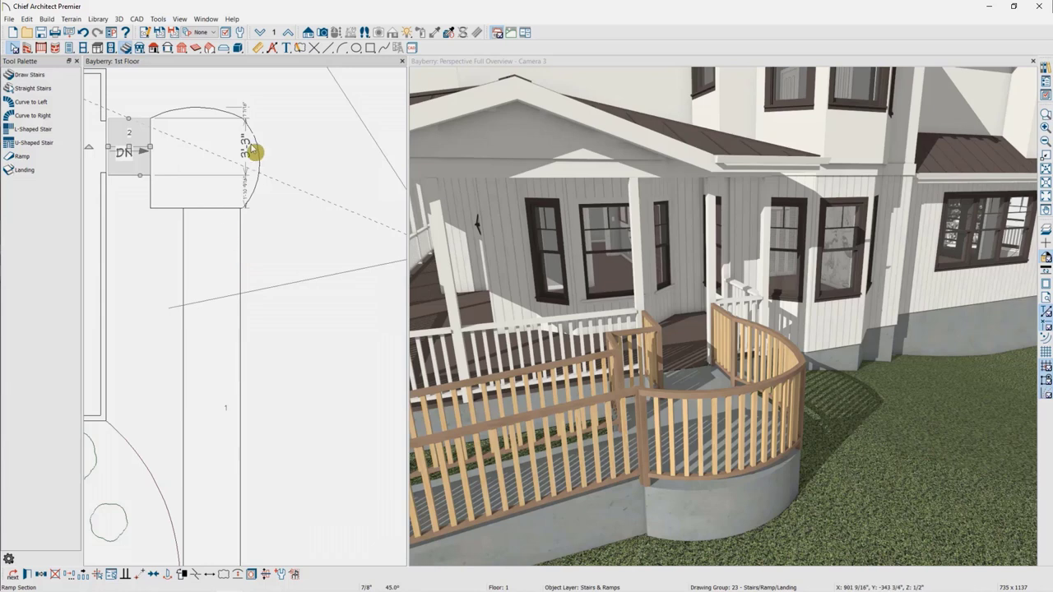
{"action": "left_click", "coordinate": [244, 256]}
{"action": "left_click", "coordinate": [245, 271]}
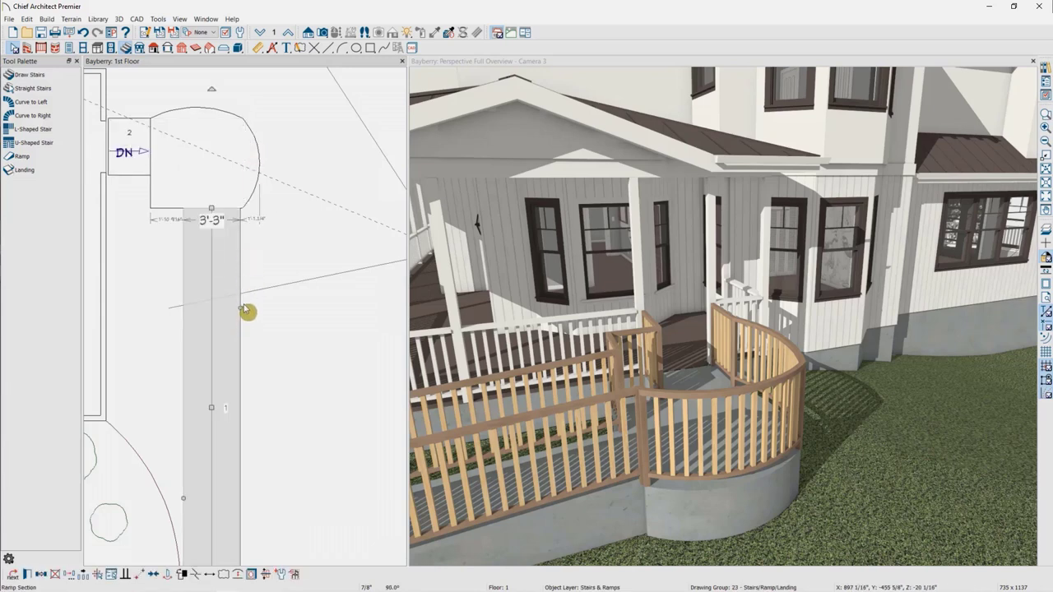
{"action": "left_click_drag", "start_coordinate": [240, 308], "coordinate": [241, 212]}
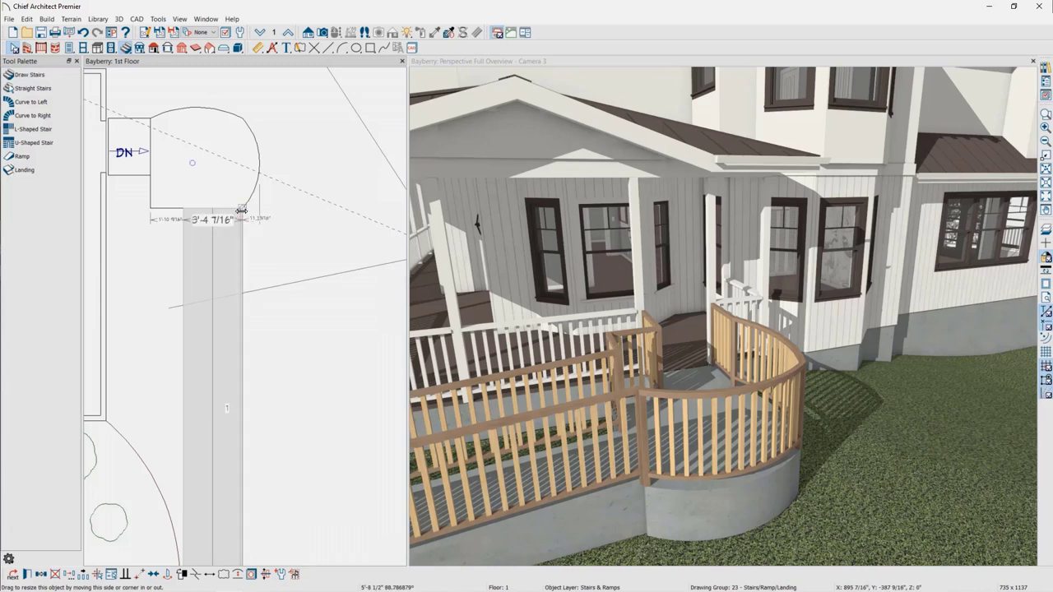
{"action": "left_click", "coordinate": [187, 332]}
{"action": "left_click", "coordinate": [184, 336]}
{"action": "left_click", "coordinate": [184, 337]}
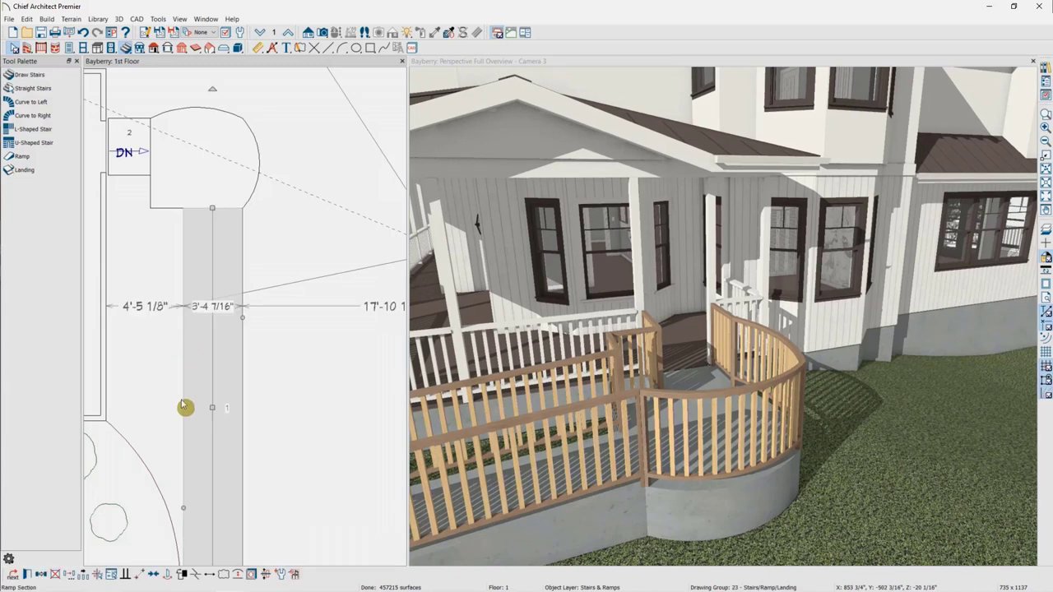
- Open the long ramp's specification with its ramp width ready for editing
{"action": "scroll", "coordinate": [305, 348], "scroll_direction": "down", "scroll_amount": 3}
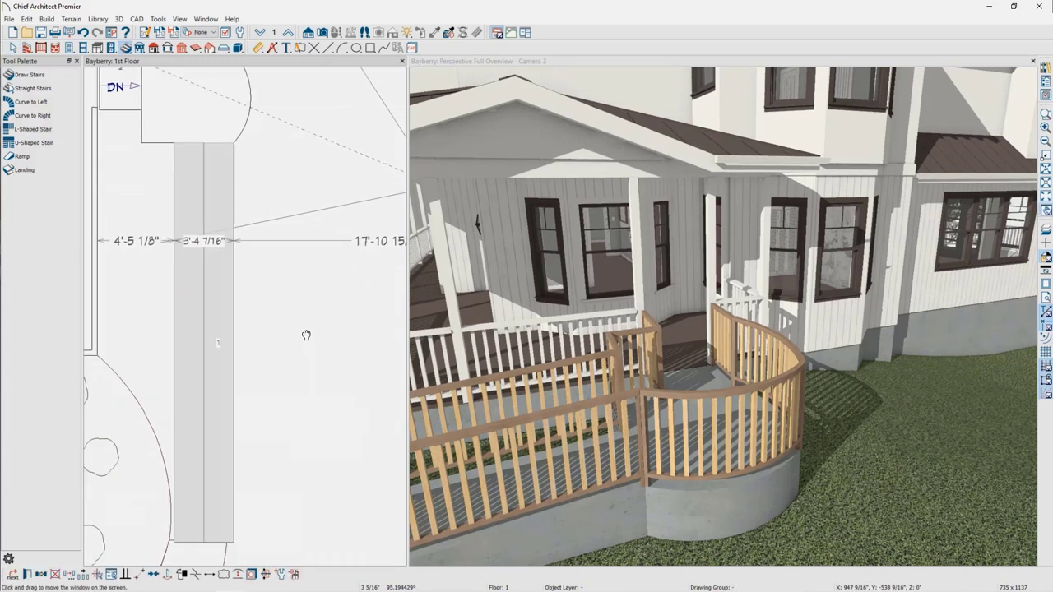
{"action": "double_click", "coordinate": [207, 339]}
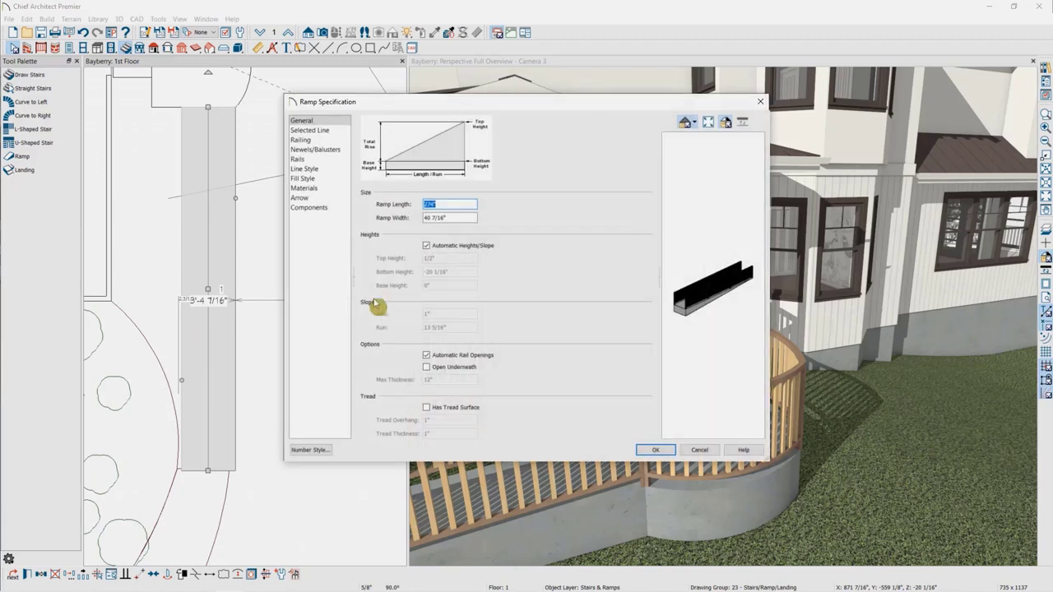
{"action": "left_click_drag", "start_coordinate": [464, 218], "coordinate": [391, 223]}
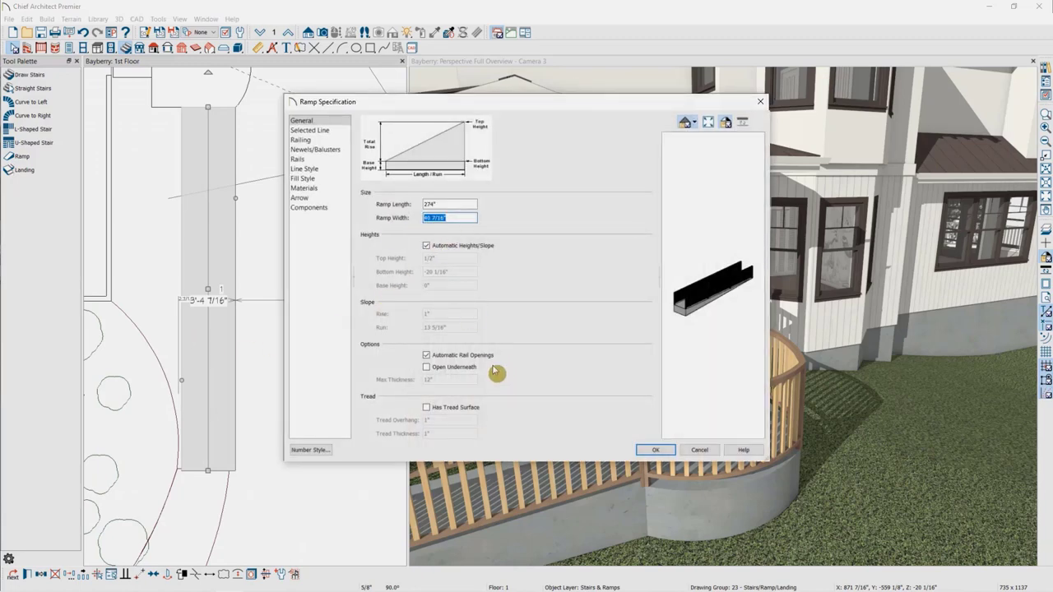
- Set the ramp's width to 42 inches and review the materials assigned to its components
{"action": "left_click", "coordinate": [660, 450]}
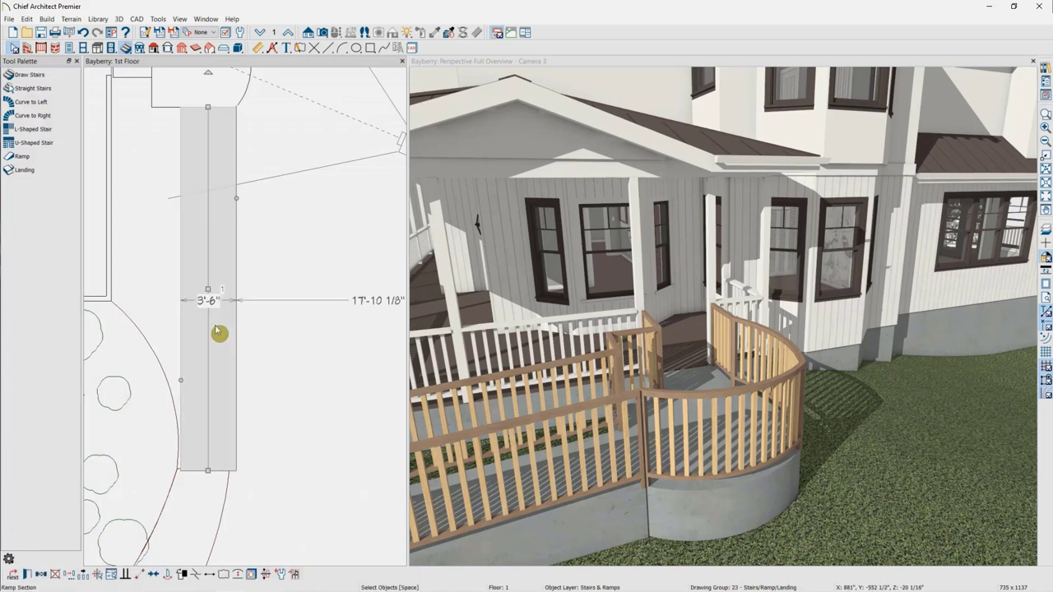
{"action": "double_click", "coordinate": [218, 331]}
{"action": "left_click", "coordinate": [303, 188]}
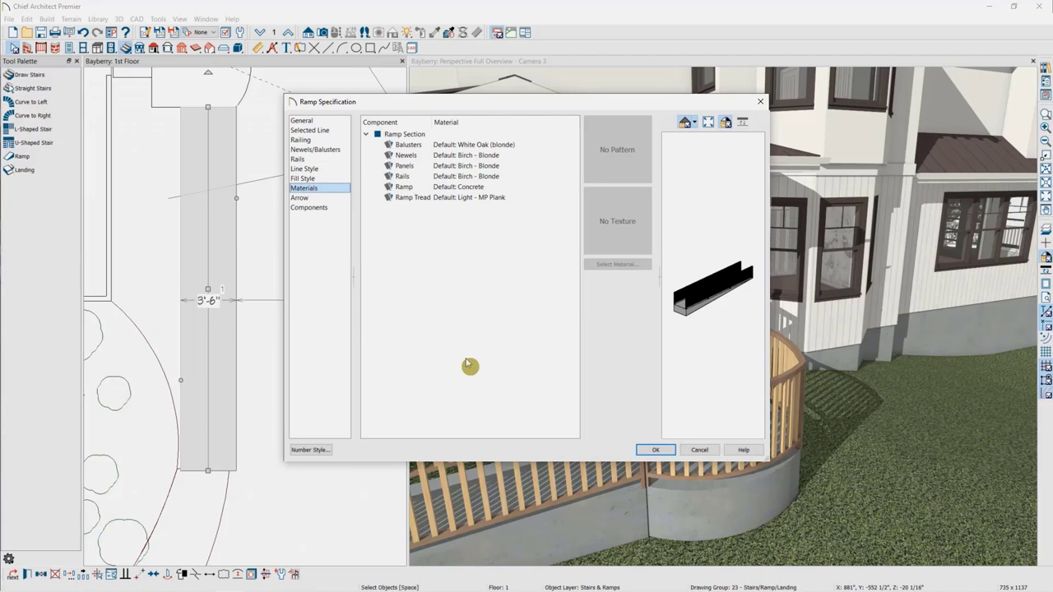
{"action": "left_click", "coordinate": [701, 450]}
{"action": "left_click", "coordinate": [516, 409]}
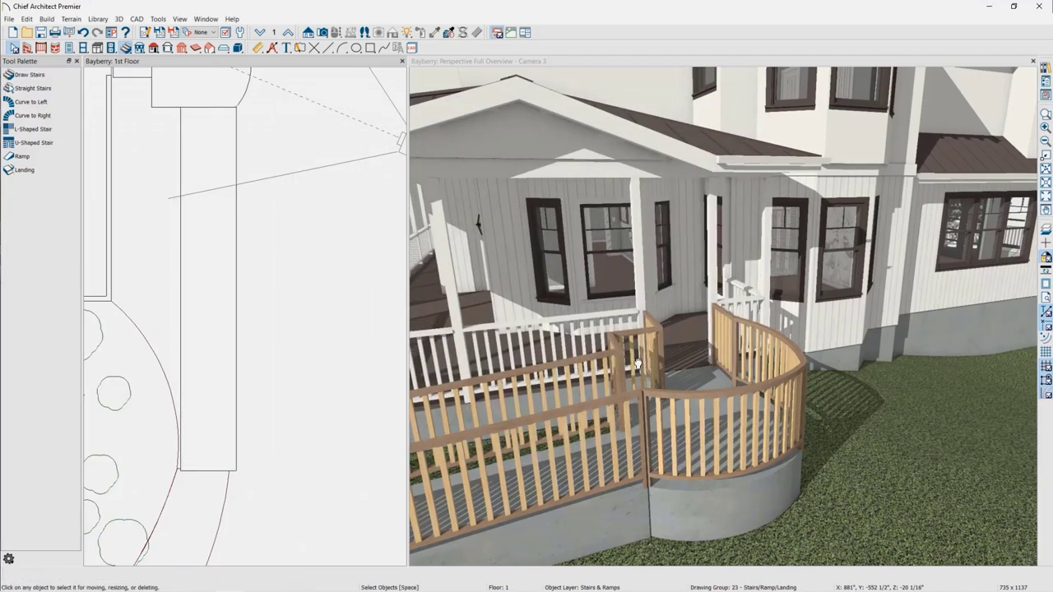
- Sample the painted Graphite concrete from the curved walkway and apply it to the ramp and its rounded landing
{"action": "middle_click_drag", "start_coordinate": [638, 363], "coordinate": [641, 362]}
{"action": "mouse_move", "coordinate": [554, 370]}
{"action": "middle_mouse_down"}
{"action": "mouse_move", "coordinate": [606, 342]}
{"action": "mouse_move", "coordinate": [790, 327]}
{"action": "middle_mouse_up"}
{"action": "scroll", "coordinate": [607, 344], "scroll_direction": "down", "scroll_amount": 3}
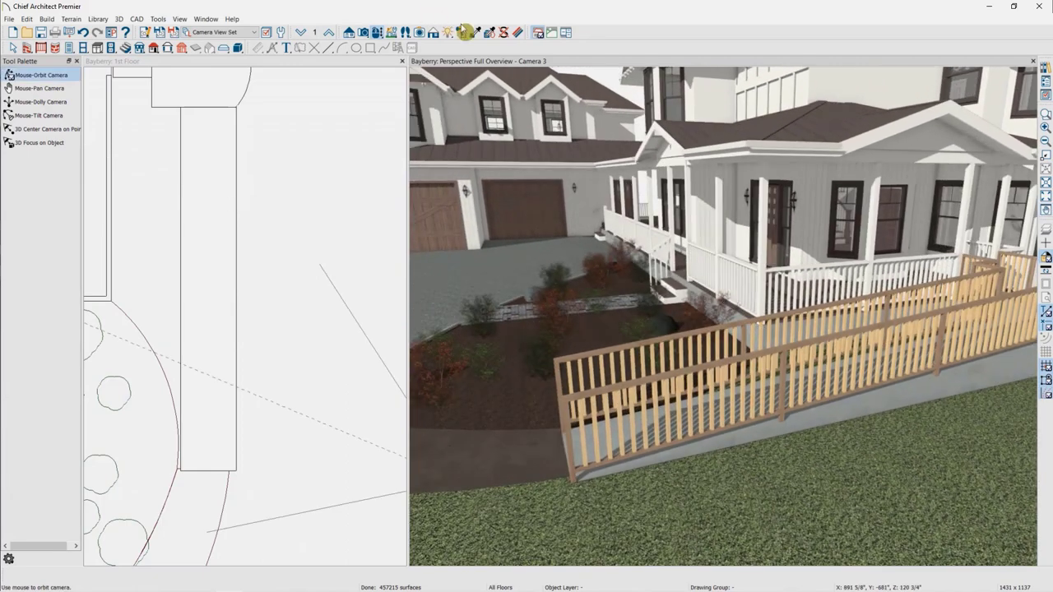
{"action": "left_click", "coordinate": [474, 32]}
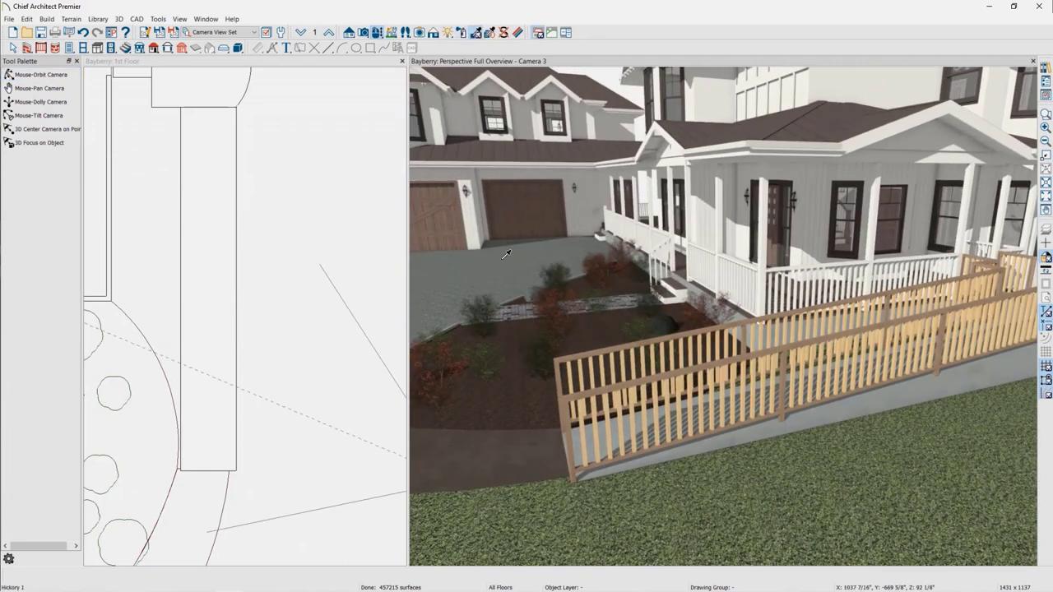
{"action": "left_click", "coordinate": [477, 33]}
{"action": "left_click", "coordinate": [474, 448]}
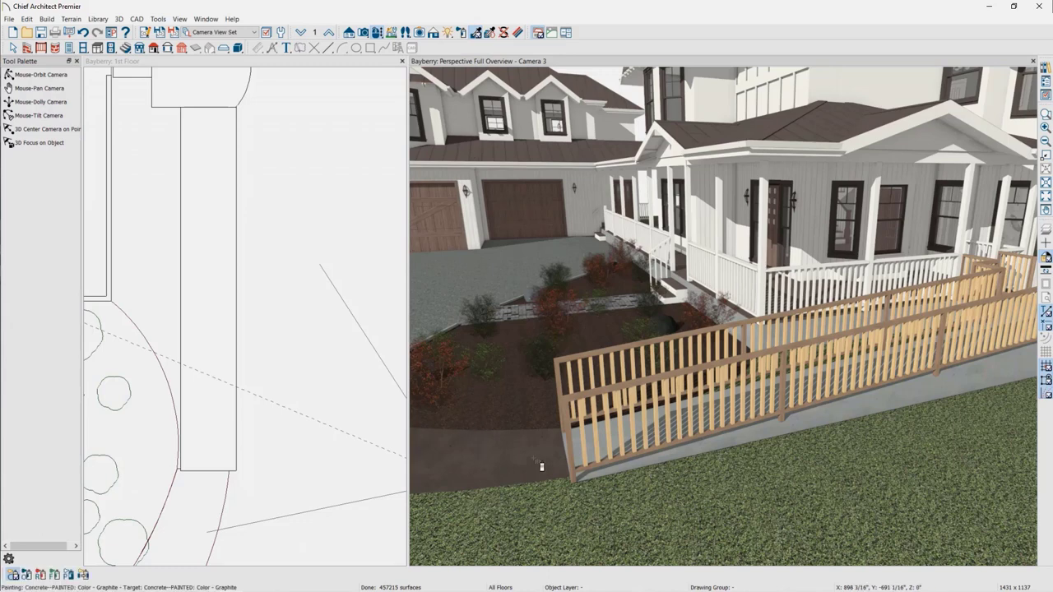
{"action": "left_click", "coordinate": [636, 445]}
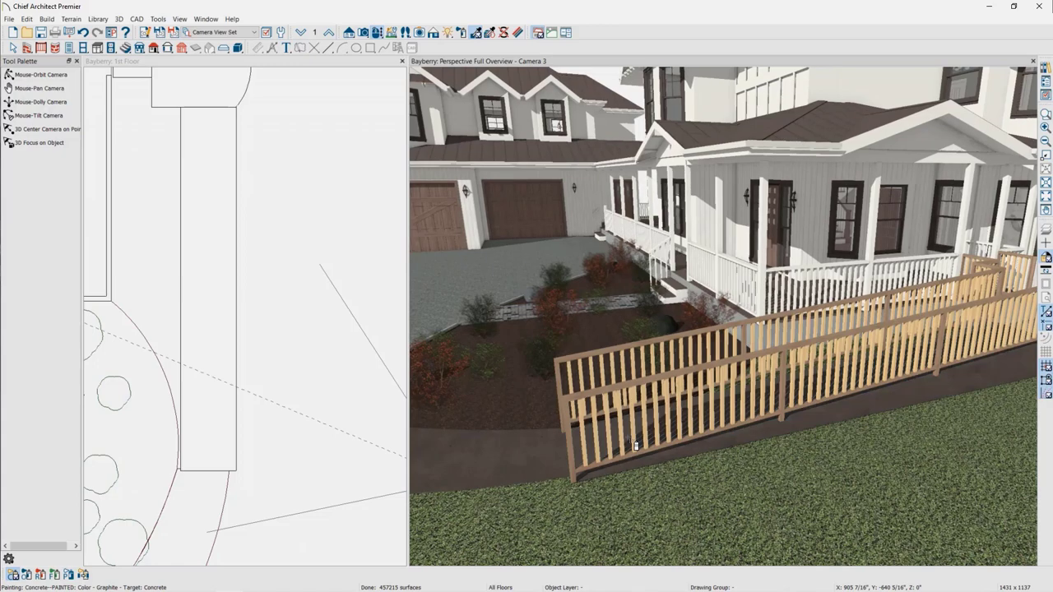
{"action": "middle_click_drag", "start_coordinate": [836, 364], "coordinate": [621, 457]}
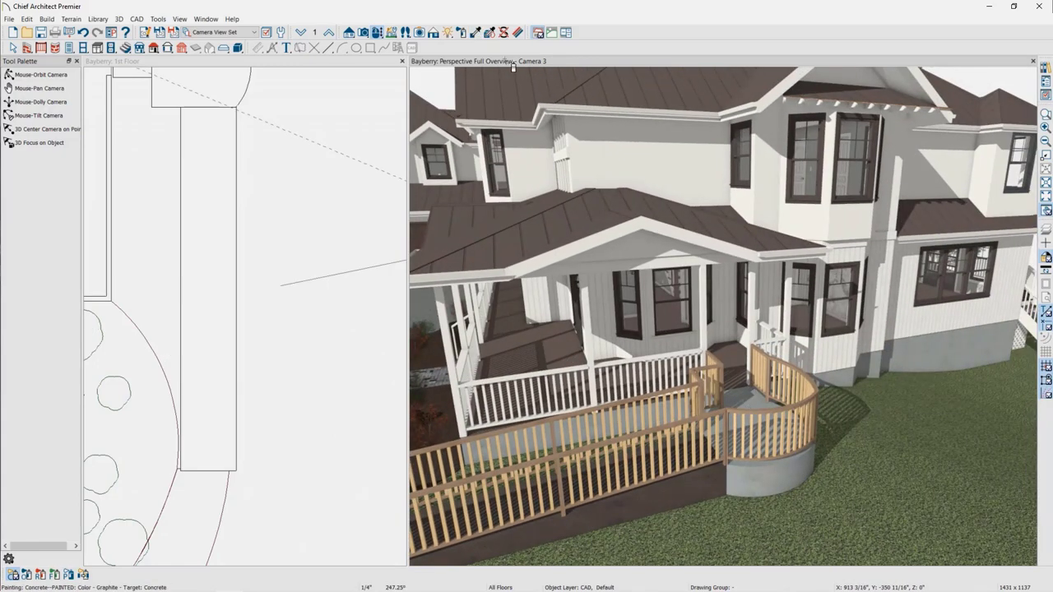
- Sample Color - Bone from the porch railing and paint all ramp and landing balusters with it in plan-wide mode
{"action": "left_click", "coordinate": [477, 34]}
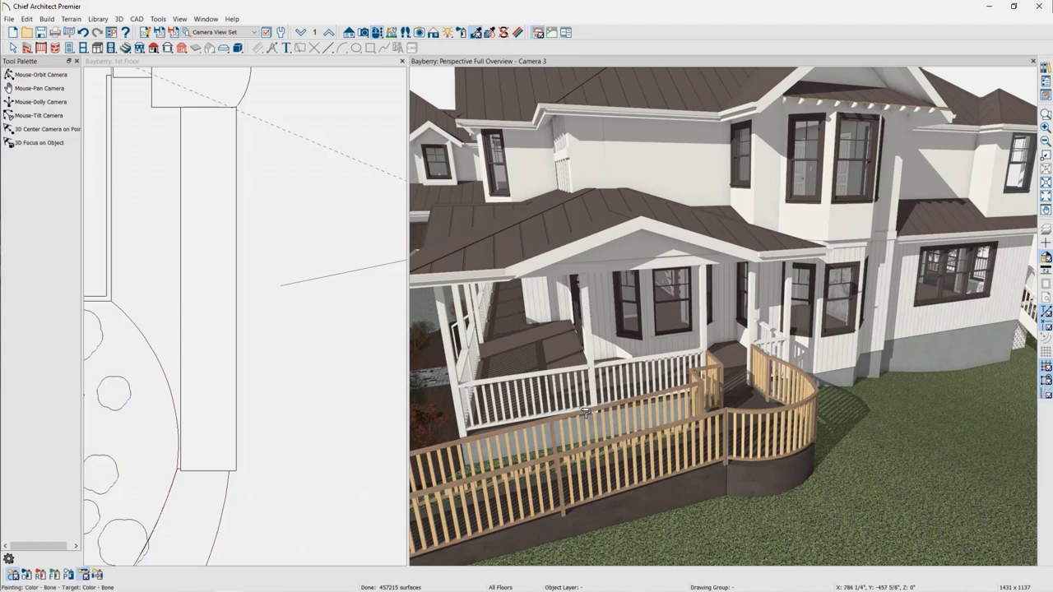
{"action": "left_click", "coordinate": [13, 576]}
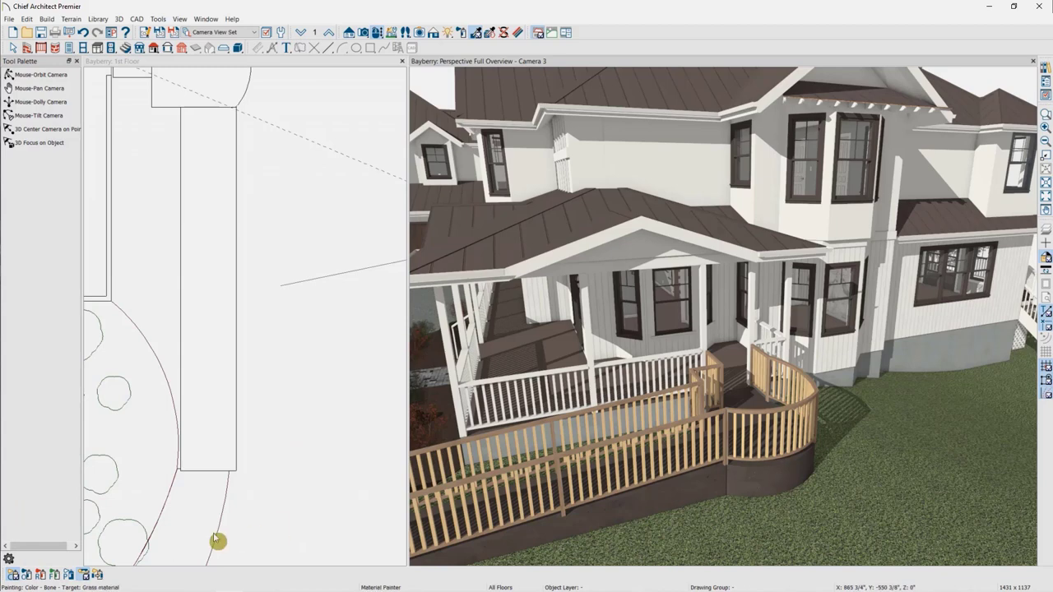
{"action": "left_click", "coordinate": [69, 574]}
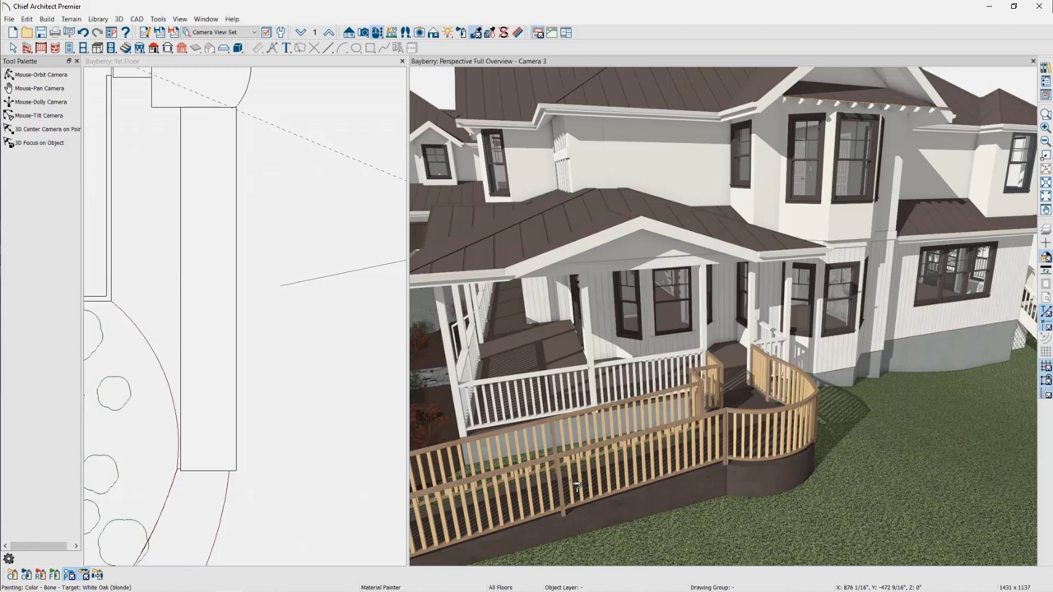
{"action": "left_click", "coordinate": [747, 409]}
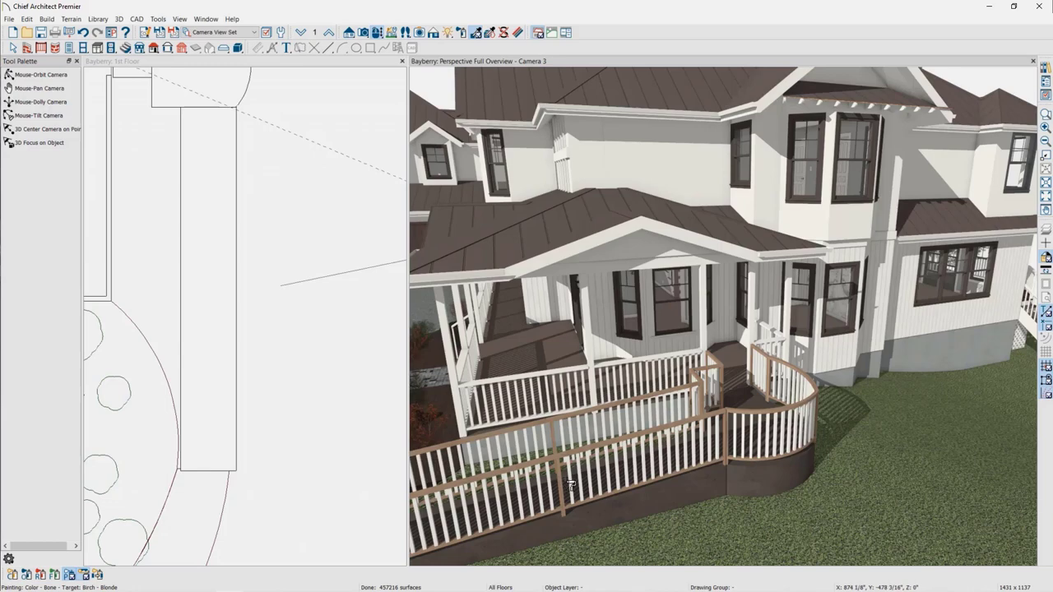
{"action": "left_click_drag", "start_coordinate": [564, 487], "coordinate": [617, 464]}
- View the ramp from the driveway side and inspect the railing height and style options in its specification
{"action": "middle_click_drag", "start_coordinate": [726, 441], "coordinate": [926, 396]}
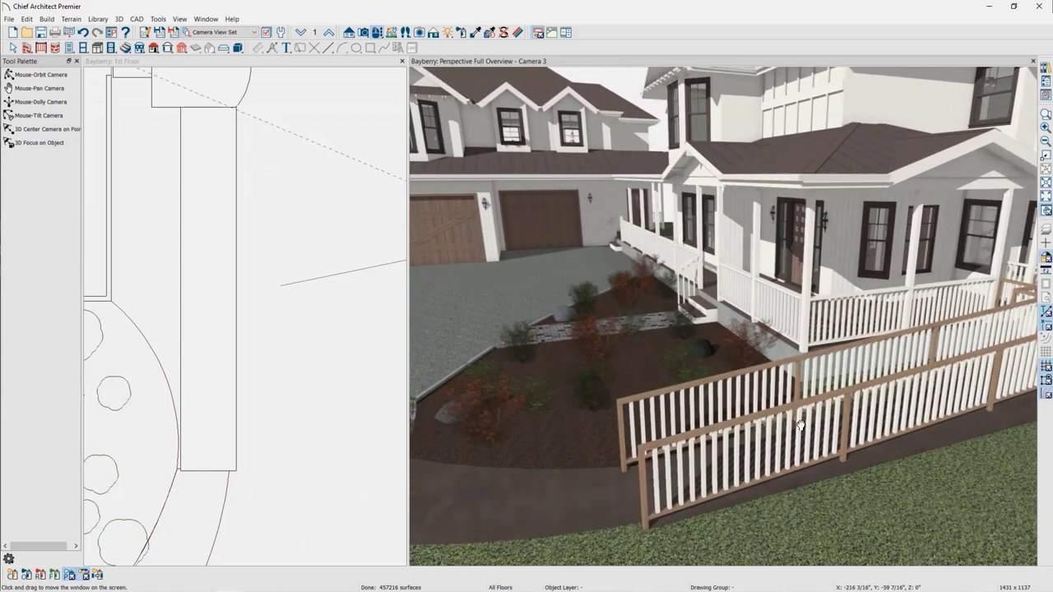
{"action": "left_click", "coordinate": [372, 48]}
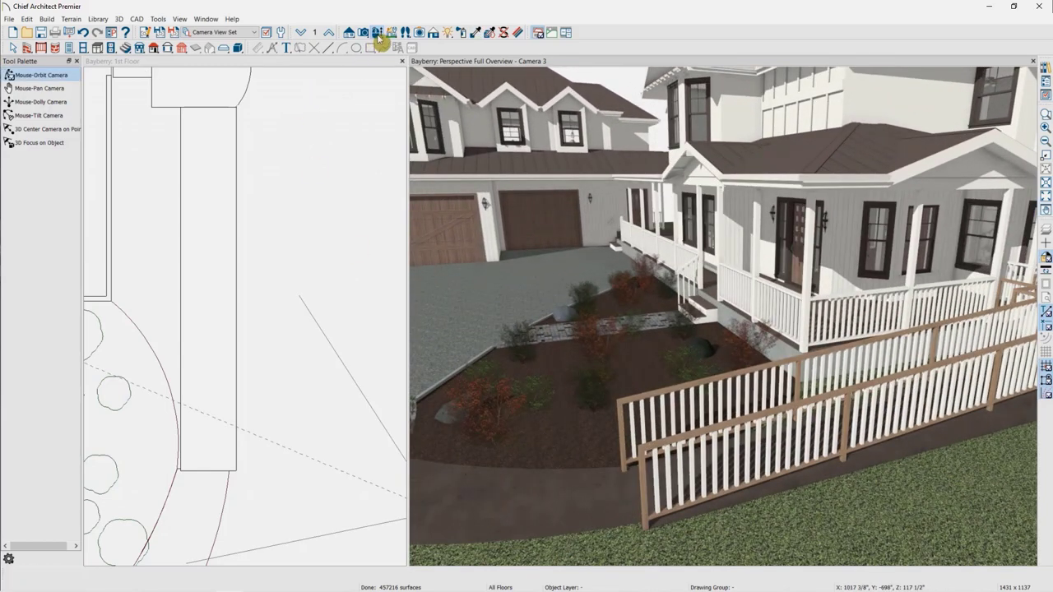
{"action": "left_click_drag", "start_coordinate": [478, 265], "coordinate": [639, 453]}
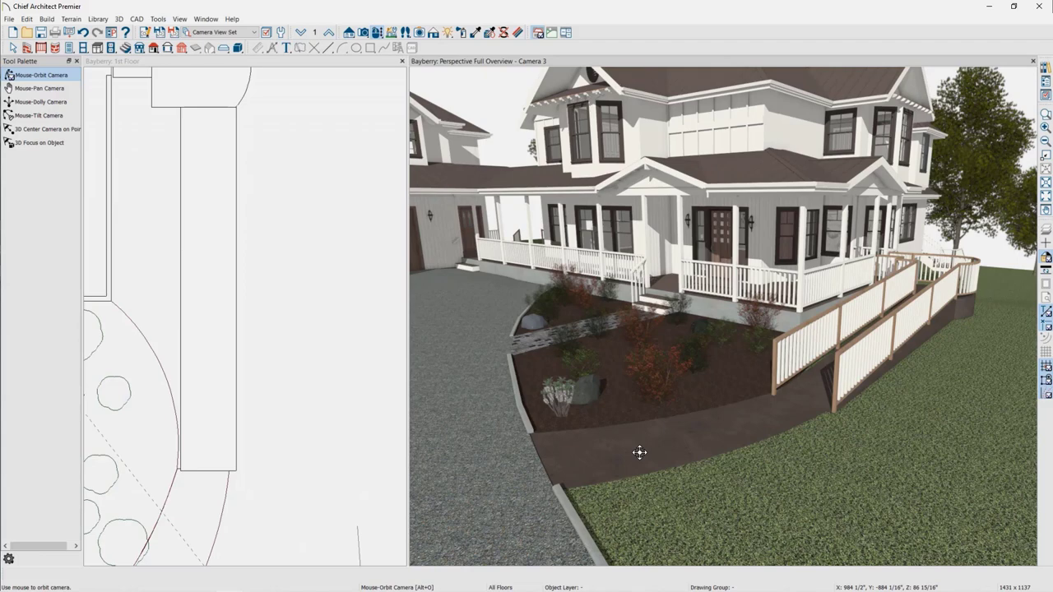
{"action": "left_click", "coordinate": [211, 278]}
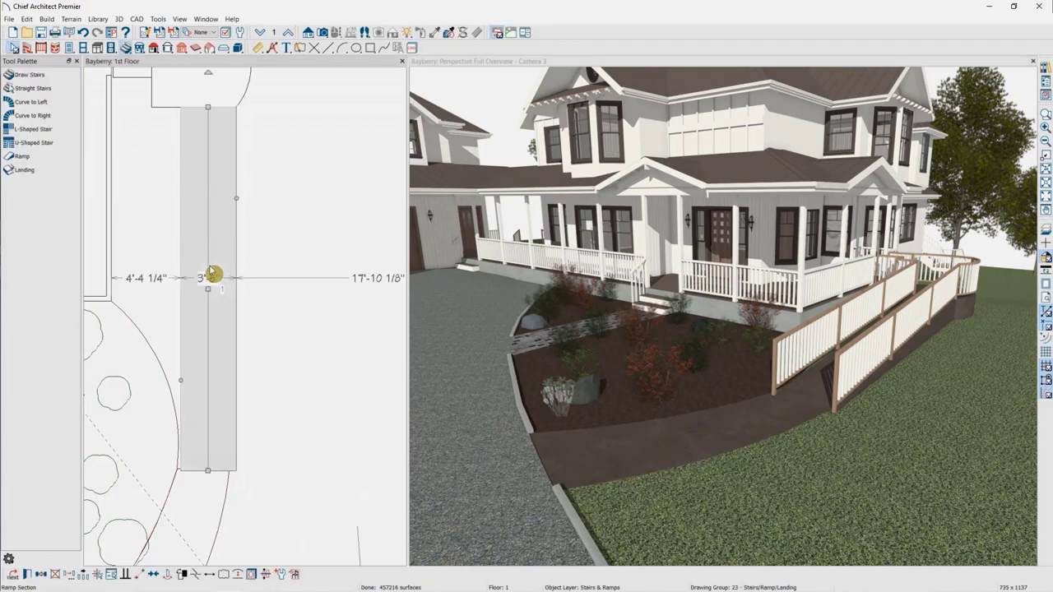
{"action": "double_click", "coordinate": [220, 255]}
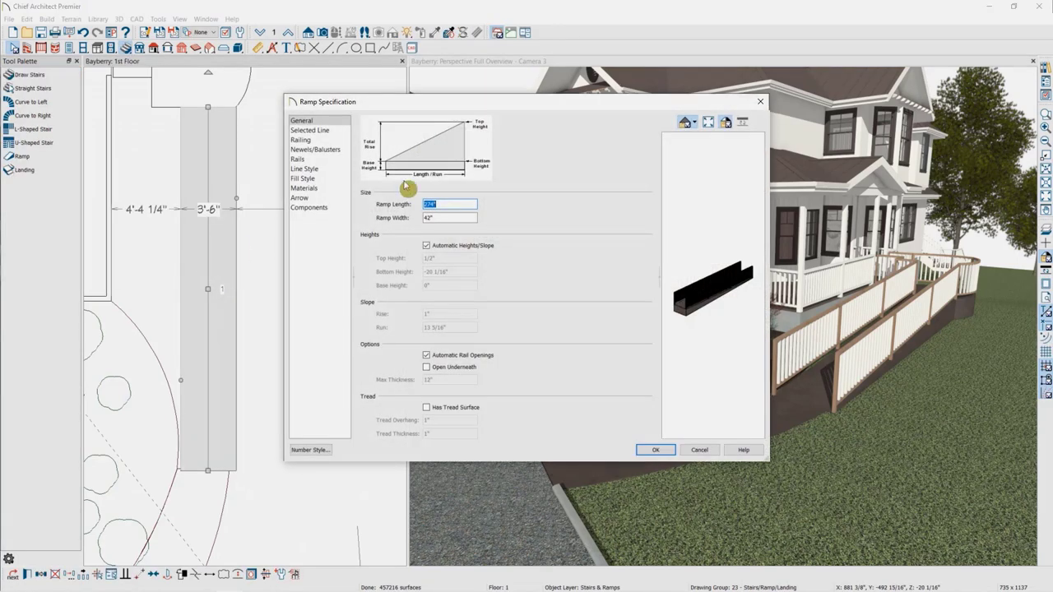
{"action": "left_click", "coordinate": [325, 139]}
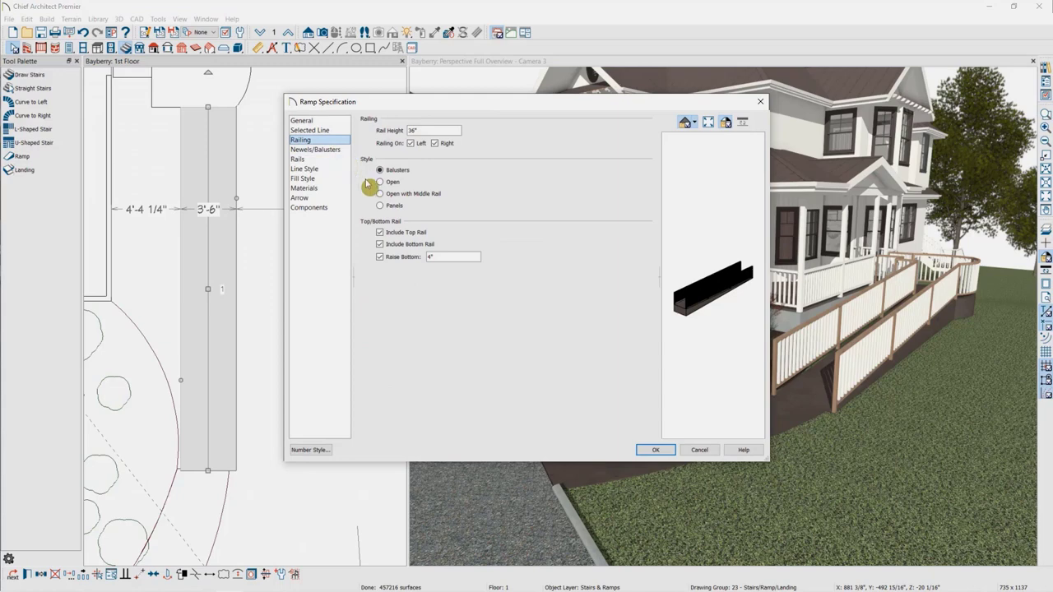
{"action": "left_click", "coordinate": [425, 131]}
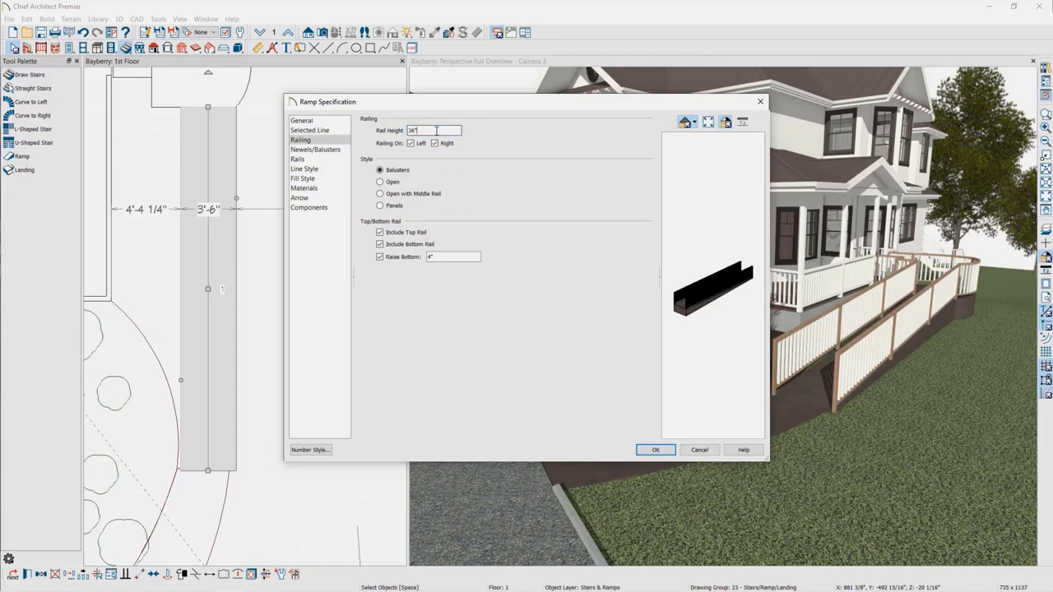
- Preview the Open with Middle Rail, Open, Panels and Balusters railing styles on the ramp, and discard the changes
{"action": "left_click", "coordinate": [381, 194]}
{"action": "scroll", "coordinate": [725, 290], "scroll_direction": "up", "scroll_amount": 2}
{"action": "left_click_drag", "start_coordinate": [726, 290], "coordinate": [708, 252]}
{"action": "scroll", "coordinate": [714, 280], "scroll_direction": "up", "scroll_amount": 2}
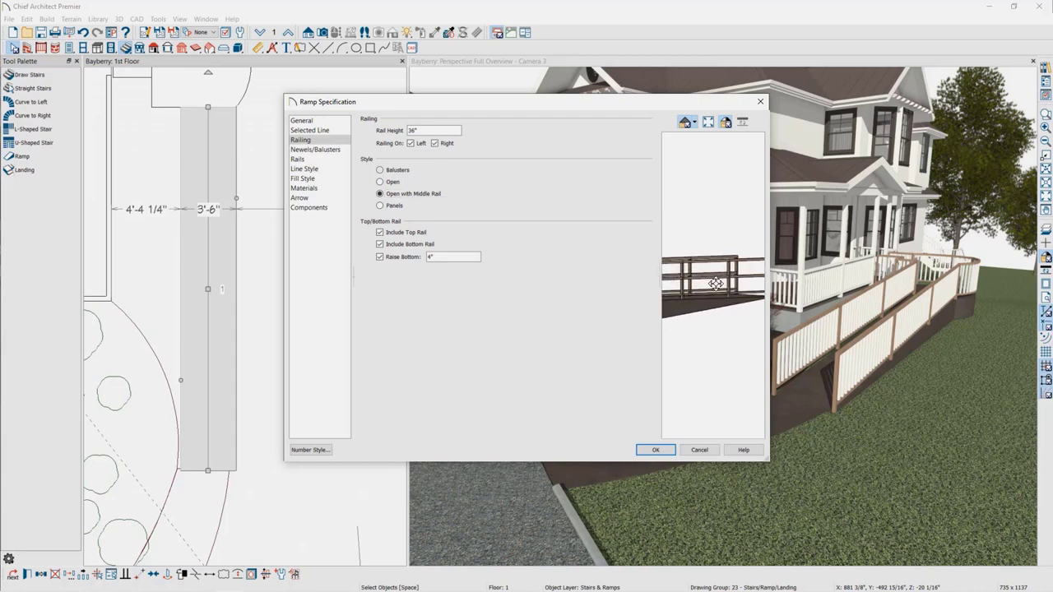
{"action": "left_click", "coordinate": [388, 182]}
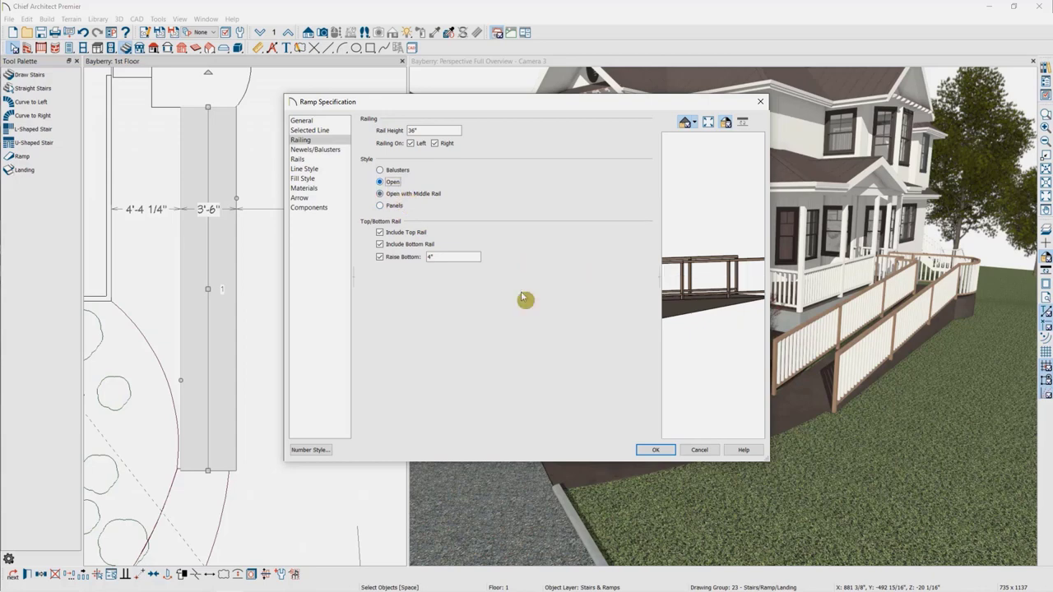
{"action": "left_click_drag", "start_coordinate": [718, 309], "coordinate": [725, 281]}
{"action": "left_click", "coordinate": [390, 206]}
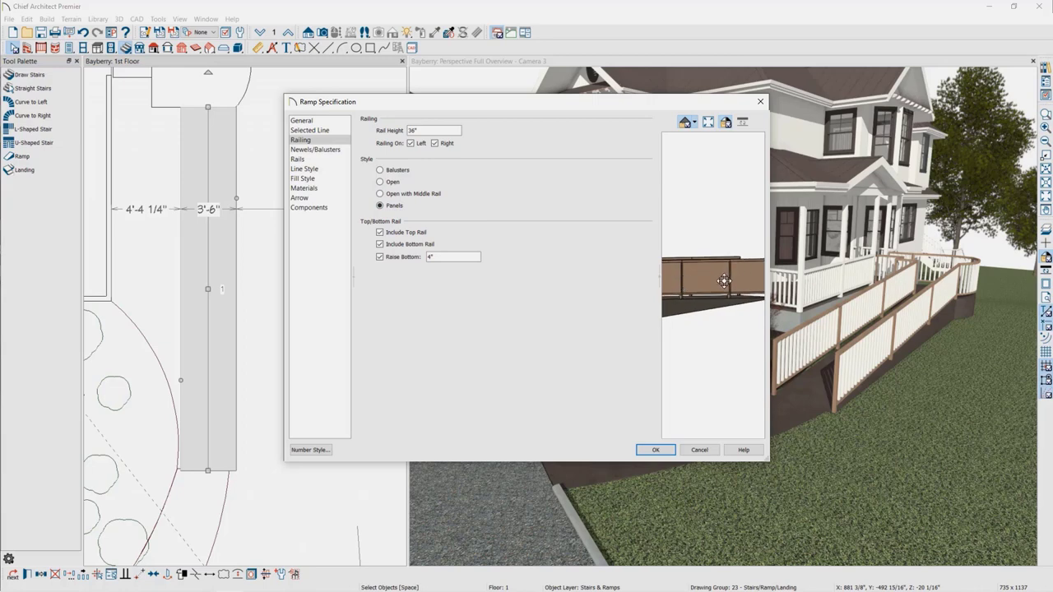
{"action": "left_click", "coordinate": [384, 172]}
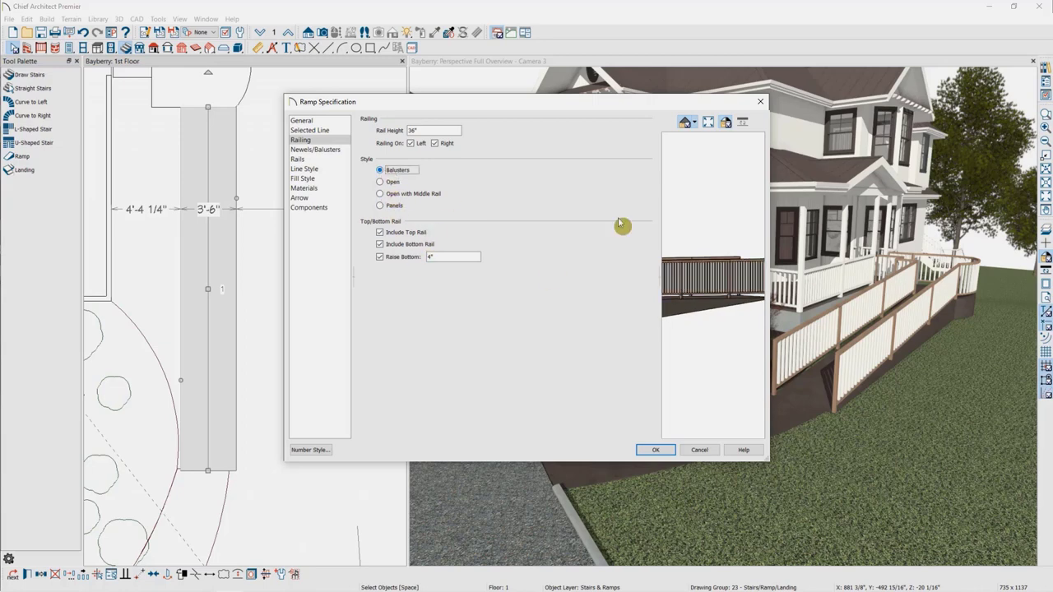
{"action": "left_click", "coordinate": [700, 451]}
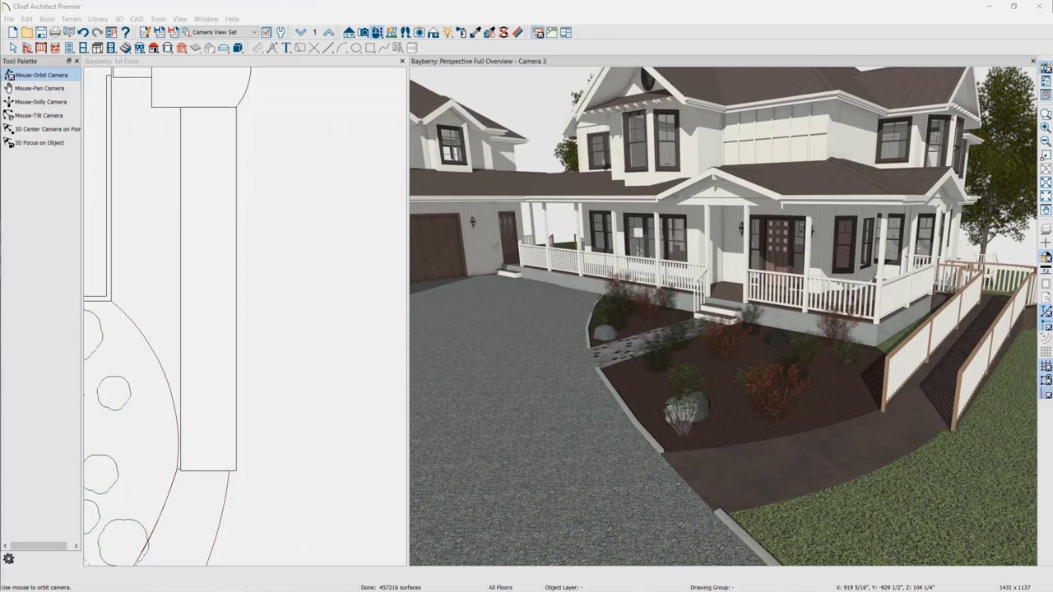
- Browse the Accessibility Items of the Accessible Design bonus catalog in the library
{"action": "left_click_drag", "start_coordinate": [2, 147], "coordinate": [583, 122]}
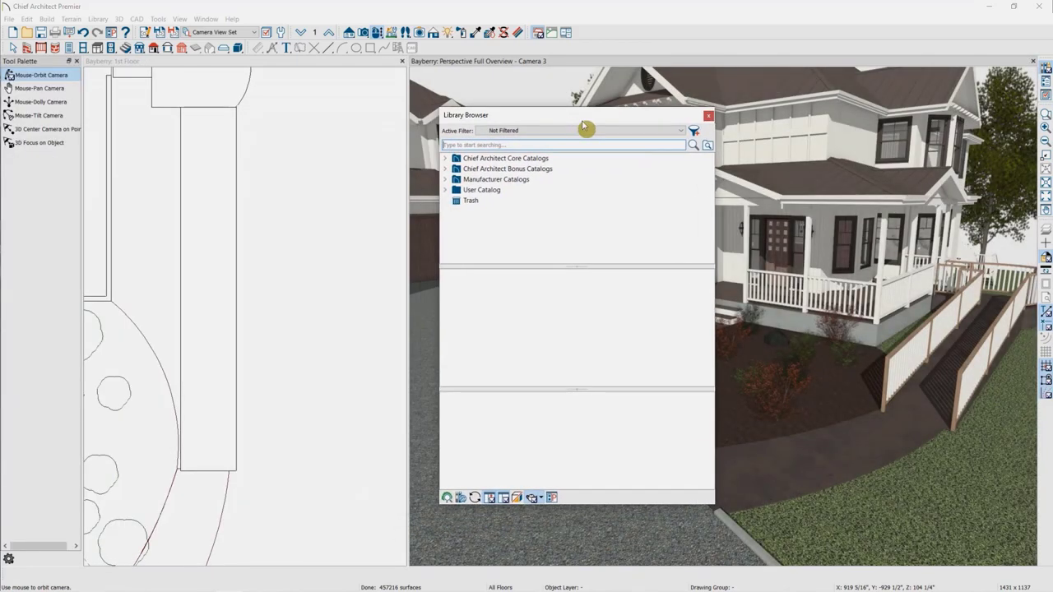
{"action": "left_click", "coordinate": [445, 170]}
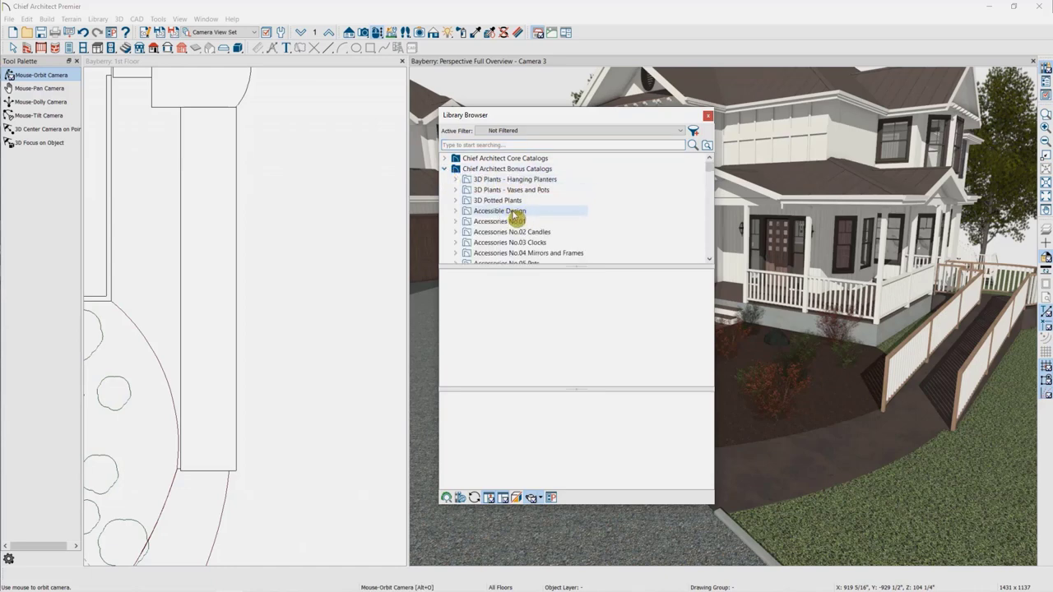
{"action": "left_click", "coordinate": [511, 211]}
{"action": "double_click", "coordinate": [476, 306]}
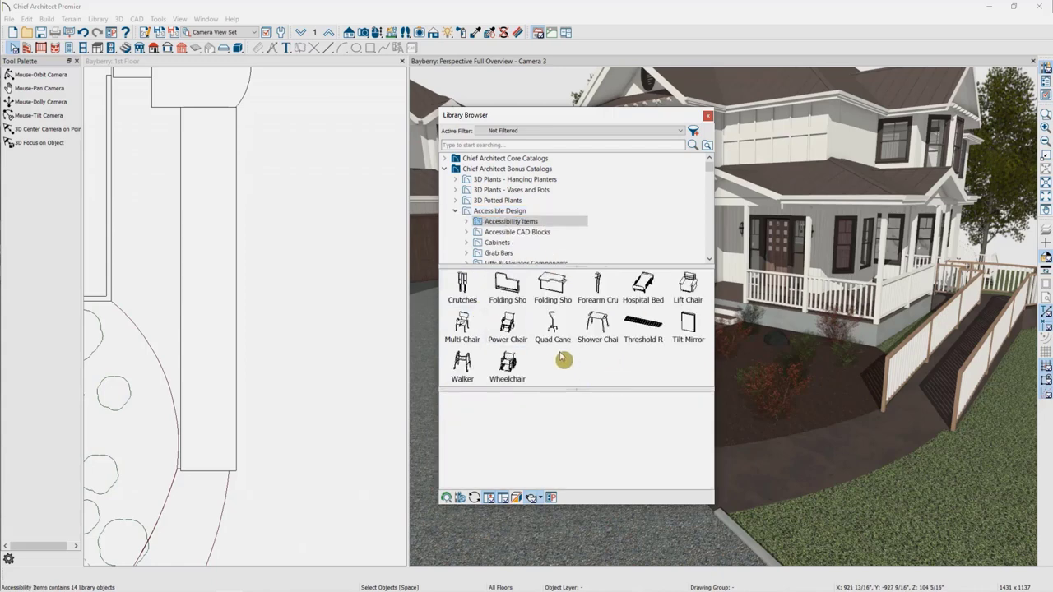
- Browse the Accessible CAD Blocks in the library and preview the Turning Clearance in Aisle block
{"action": "left_click", "coordinate": [494, 212]}
{"action": "middle_click_drag", "start_coordinate": [145, 204], "coordinate": [156, 296]}
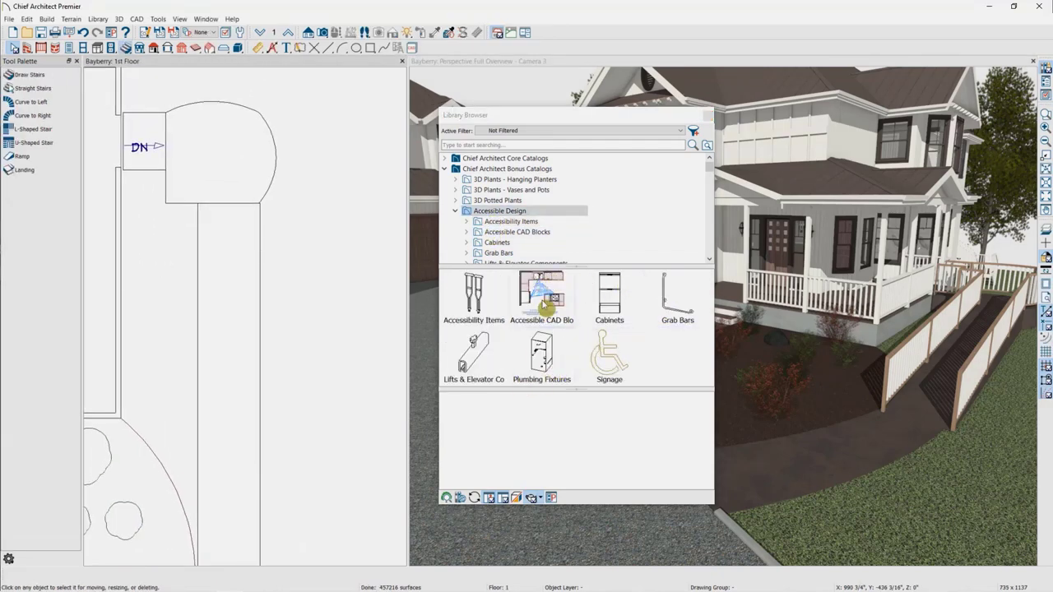
{"action": "double_click", "coordinate": [543, 306]}
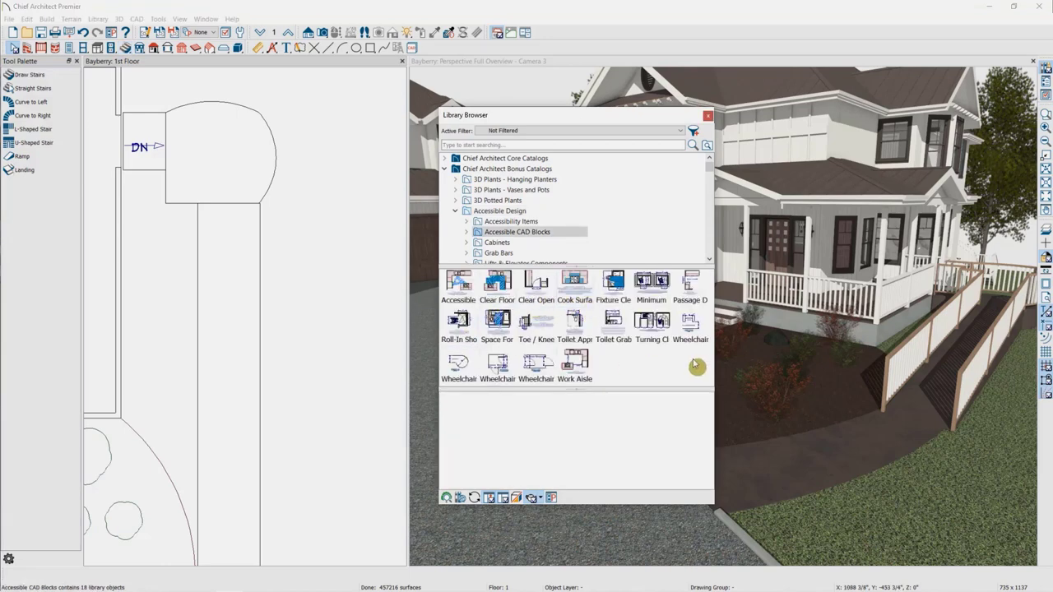
{"action": "left_click", "coordinate": [647, 329]}
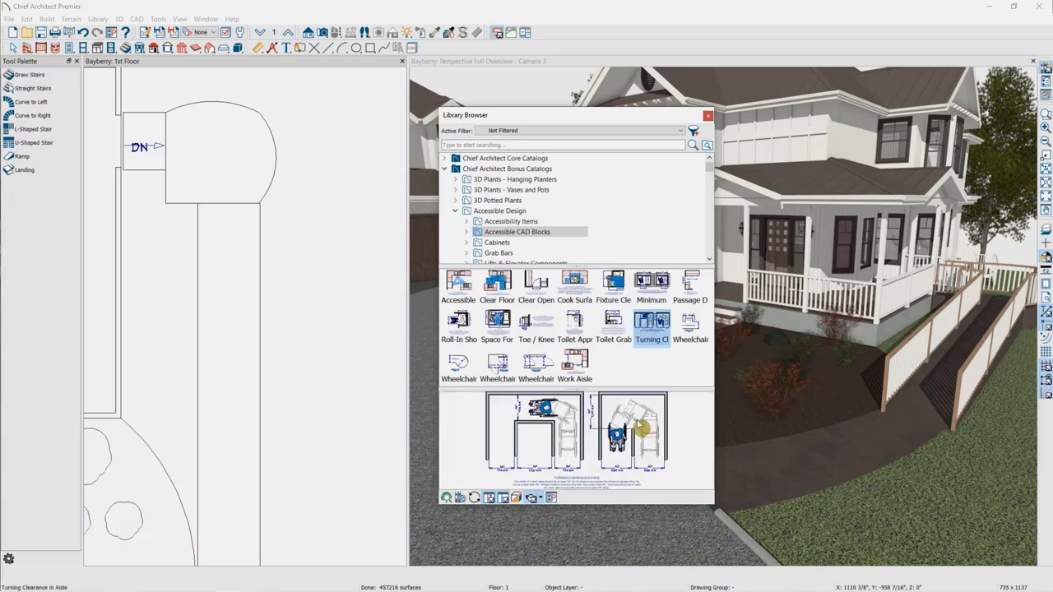
- Place the Wheelchair Circ. 360d Turn block over the rounded landing to check its turning clearance, and delete the block
{"action": "left_click", "coordinate": [458, 368]}
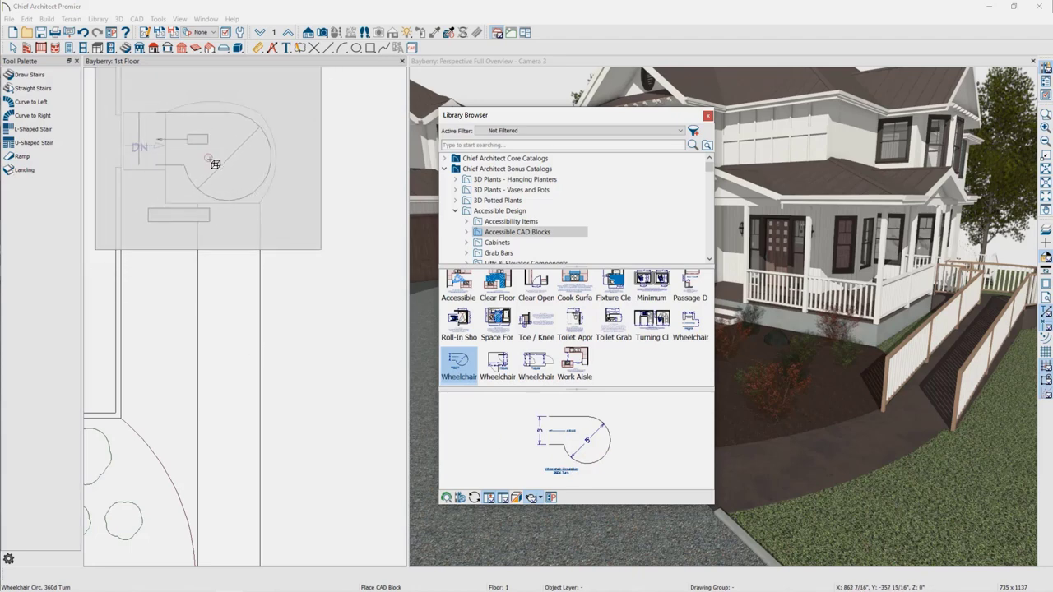
{"action": "scroll", "coordinate": [218, 161], "scroll_direction": "up", "scroll_amount": 3}
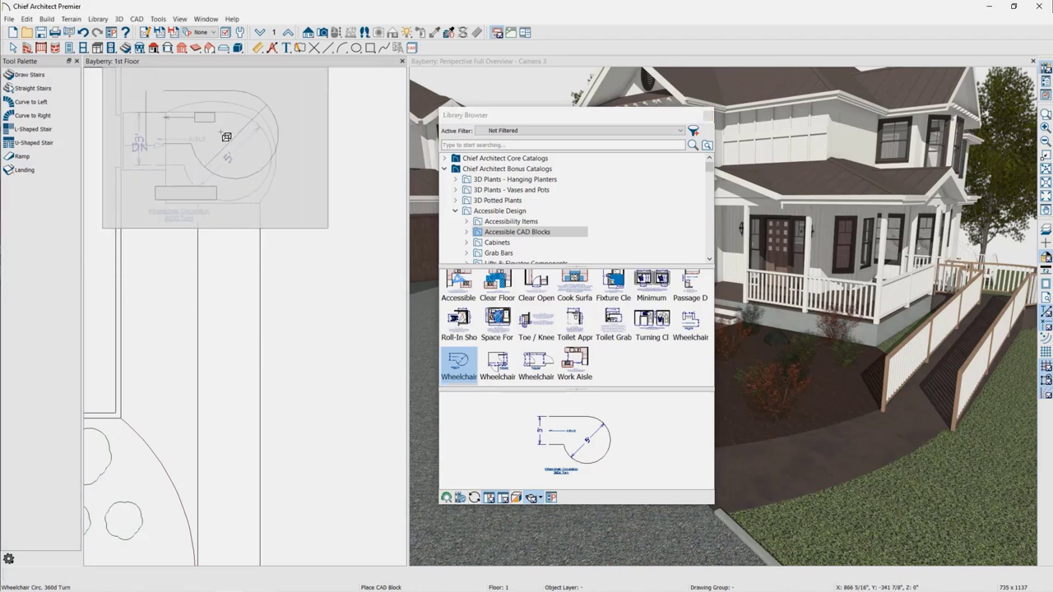
{"action": "left_click", "coordinate": [307, 156]}
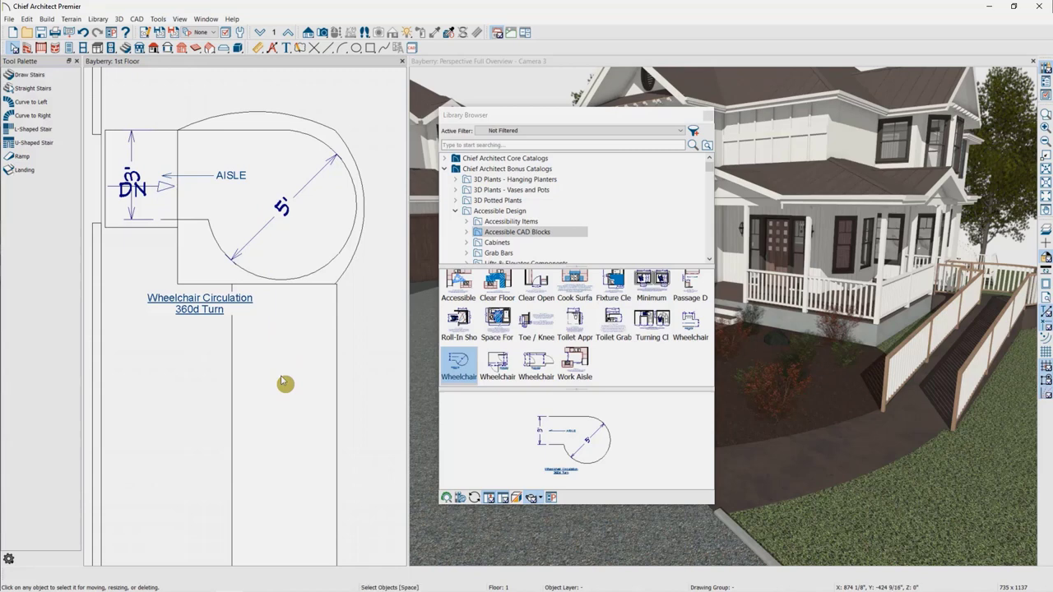
{"action": "left_click", "coordinate": [198, 321]}
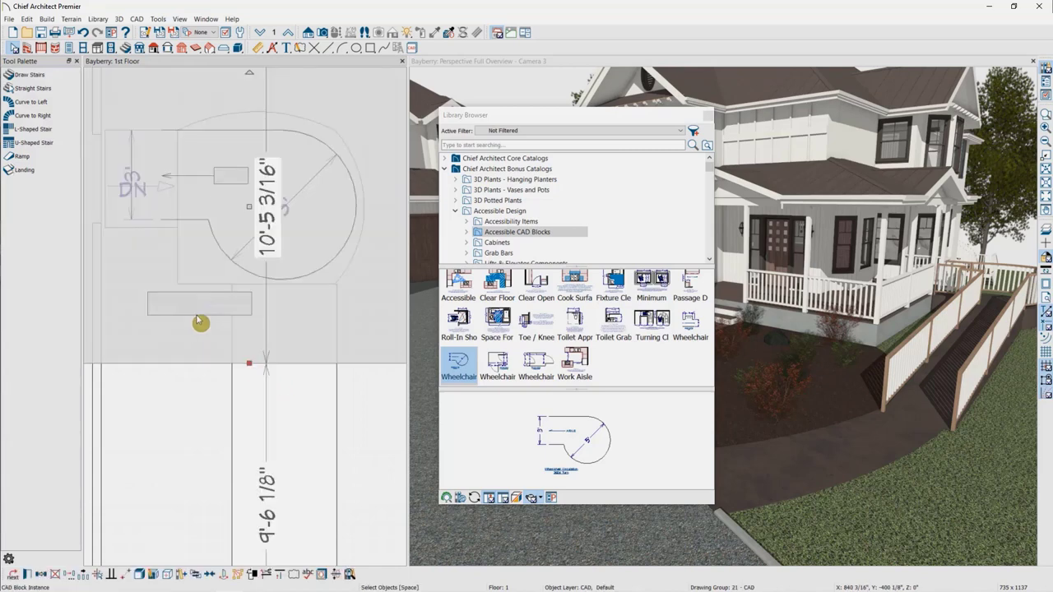
{"action": "key", "text": "Delete"}
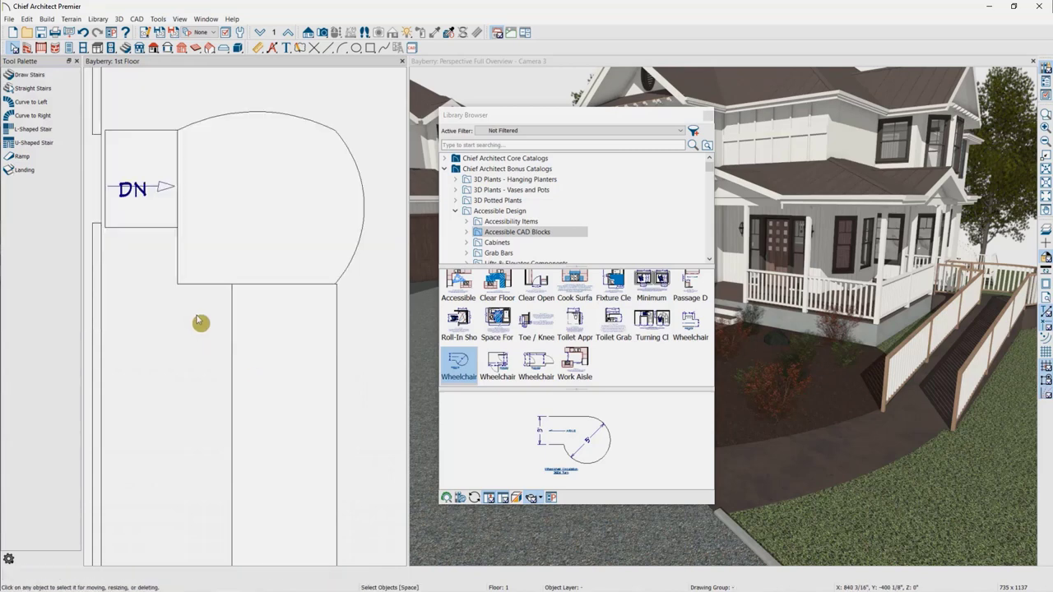
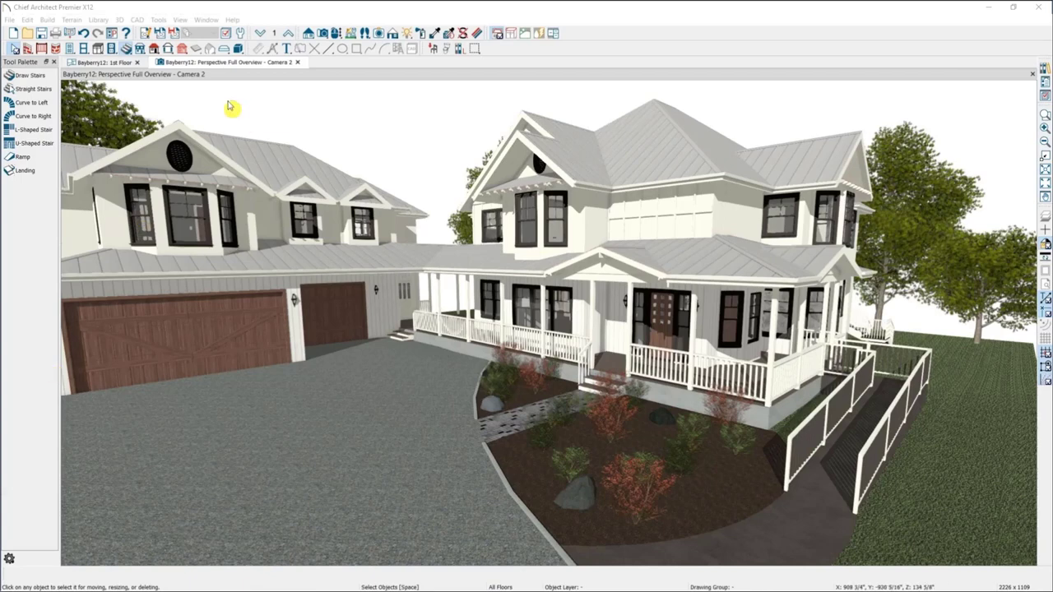
- Show the 1st floor plan and the camera view side by side, both framed on the rear deck's L-shaped stairs
{"action": "left_click", "coordinate": [576, 69]}
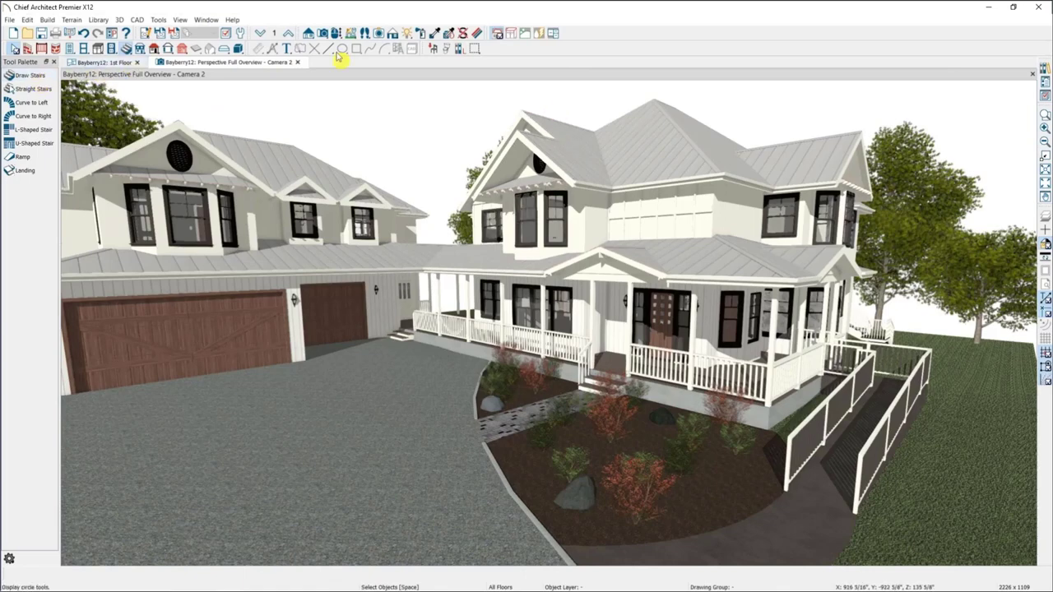
{"action": "left_click", "coordinate": [336, 35]}
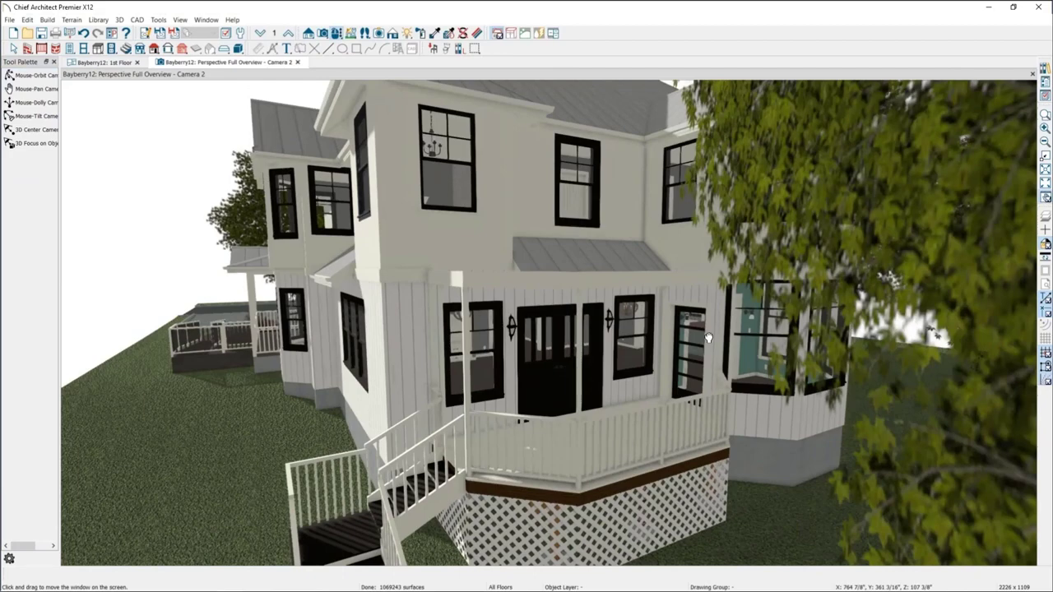
{"action": "scroll", "coordinate": [709, 337], "scroll_direction": "down", "scroll_amount": 3}
{"action": "middle_click_drag", "start_coordinate": [709, 337], "coordinate": [737, 227]}
{"action": "left_click_drag", "start_coordinate": [245, 63], "coordinate": [749, 70]}
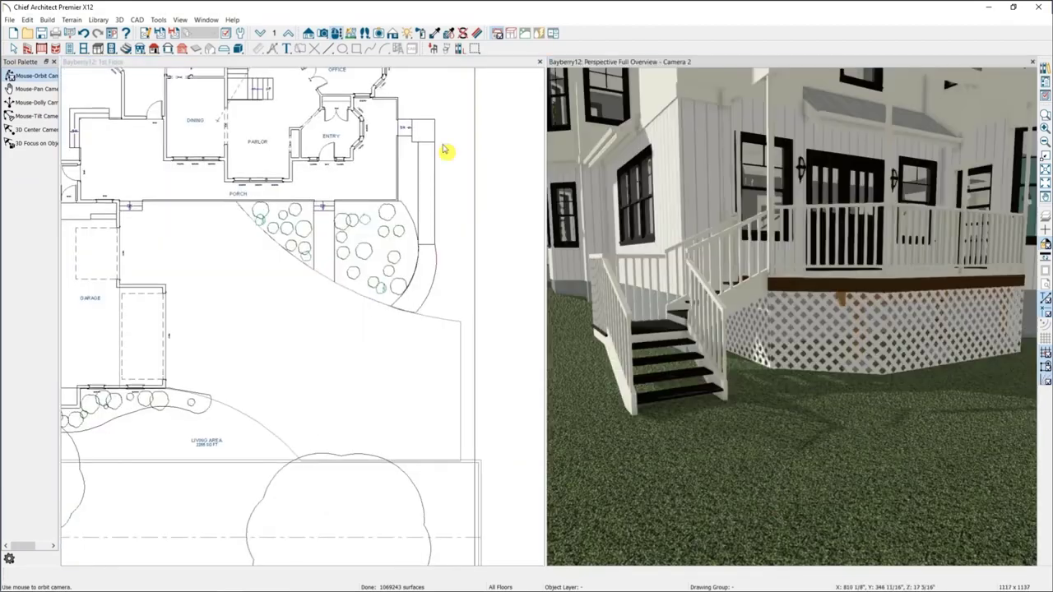
{"action": "left_click", "coordinate": [301, 206]}
{"action": "scroll", "coordinate": [346, 275], "scroll_direction": "up", "scroll_amount": 5}
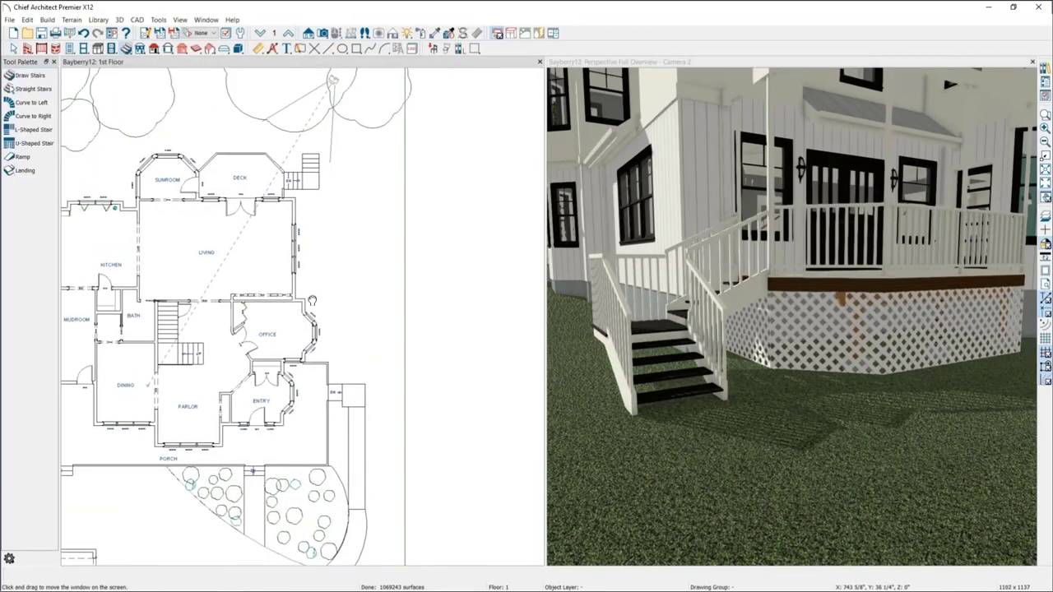
{"action": "scroll", "coordinate": [360, 294], "scroll_direction": "up", "scroll_amount": 3}
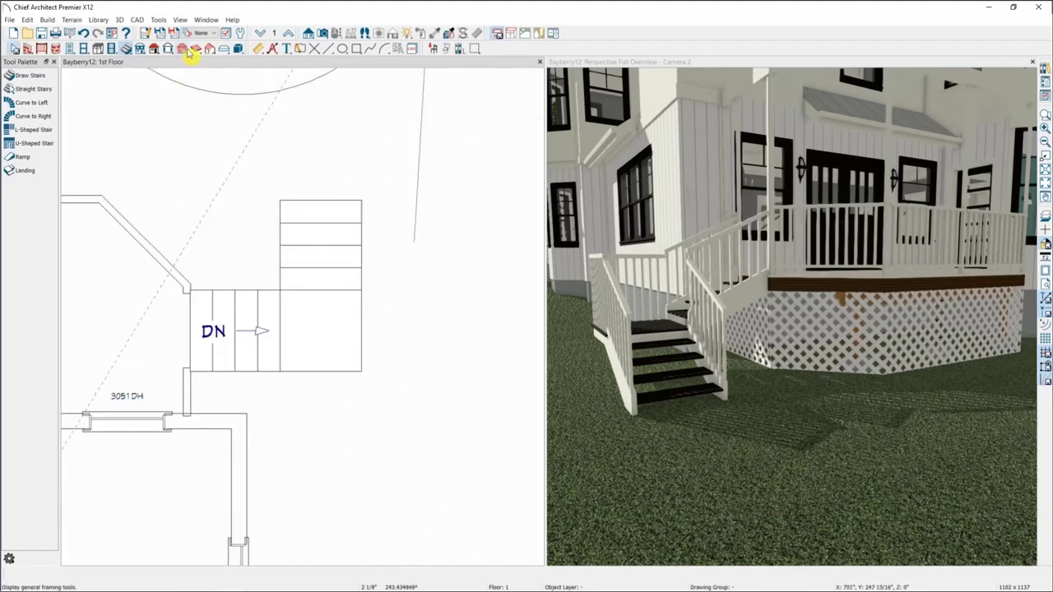
- Place a 4x4 post with footing at the outer corner of the deck stair landing and turn on the "Footings, Post" layer
{"action": "left_click", "coordinate": [184, 50]}
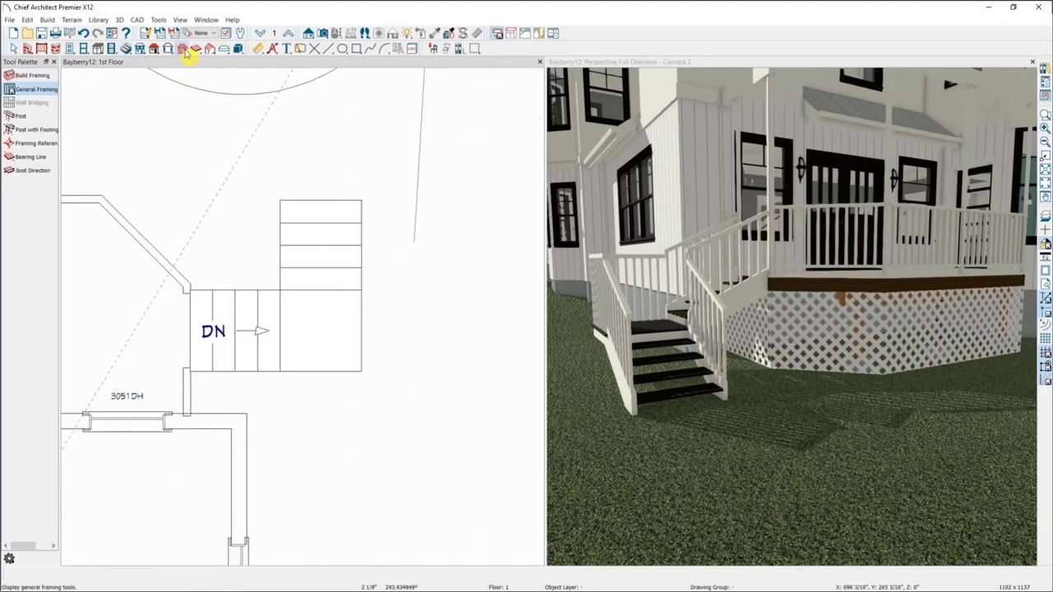
{"action": "left_click", "coordinate": [41, 132]}
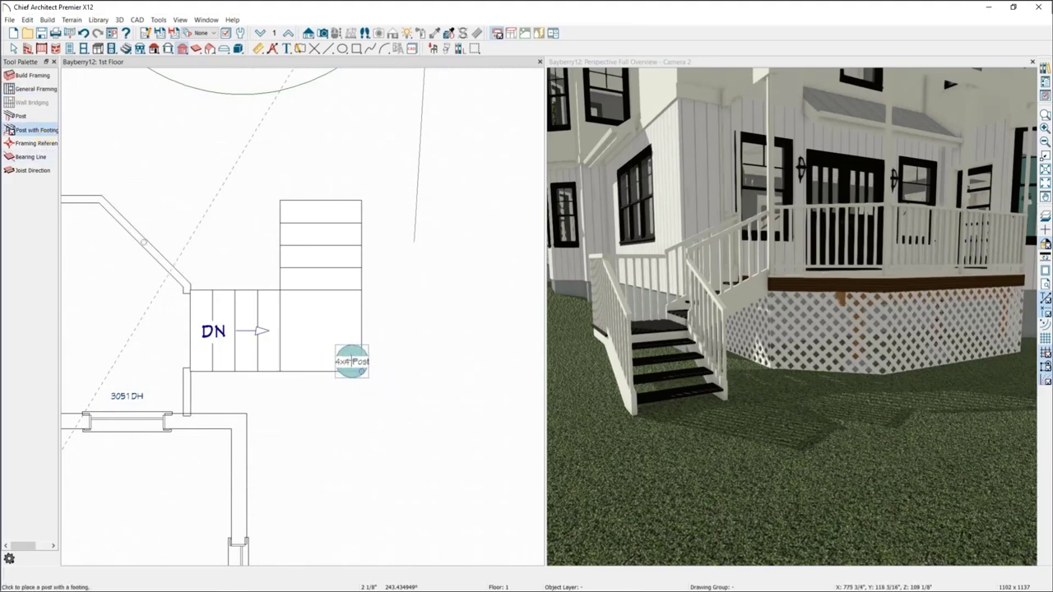
{"action": "left_click", "coordinate": [352, 363]}
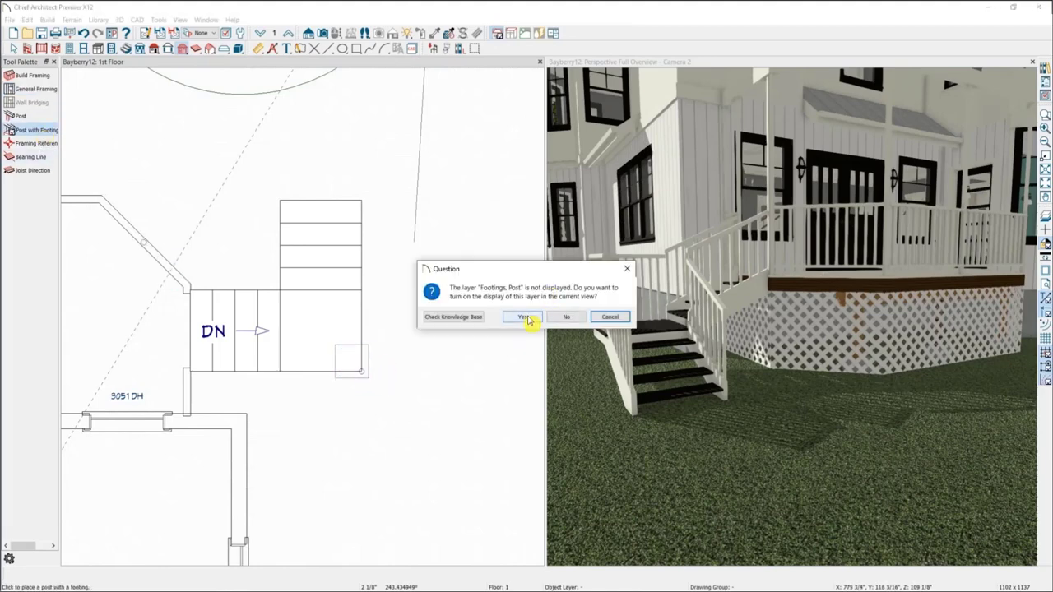
{"action": "left_click", "coordinate": [526, 318]}
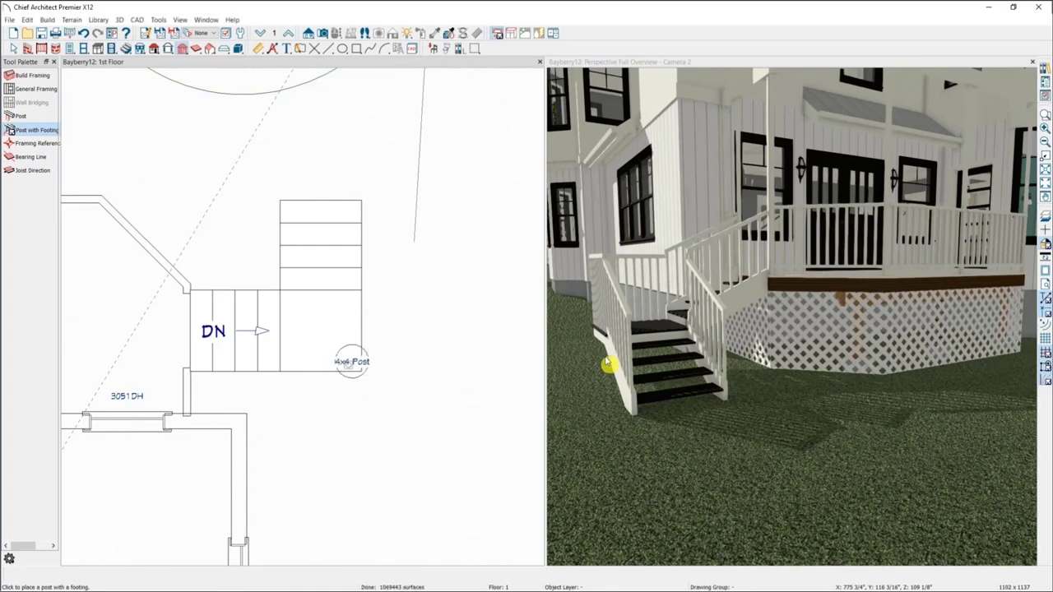
- Examine the post and footing beneath the stair landing from the side in the camera view
{"action": "mouse_move", "coordinate": [699, 345]}
{"action": "middle_mouse_down"}
{"action": "mouse_move", "coordinate": [694, 378]}
{"action": "mouse_move", "coordinate": [830, 338]}
{"action": "middle_mouse_up"}
{"action": "key", "text": "space"}
{"action": "left_click", "coordinate": [886, 257]}
{"action": "left_click_drag", "start_coordinate": [887, 180], "coordinate": [887, 460]}
{"action": "left_click_drag", "start_coordinate": [906, 510], "coordinate": [748, 513]}
{"action": "middle_click_drag", "start_coordinate": [935, 400], "coordinate": [770, 277]}
{"action": "key", "text": "o"}
{"action": "left_click_drag", "start_coordinate": [784, 308], "coordinate": [865, 400]}
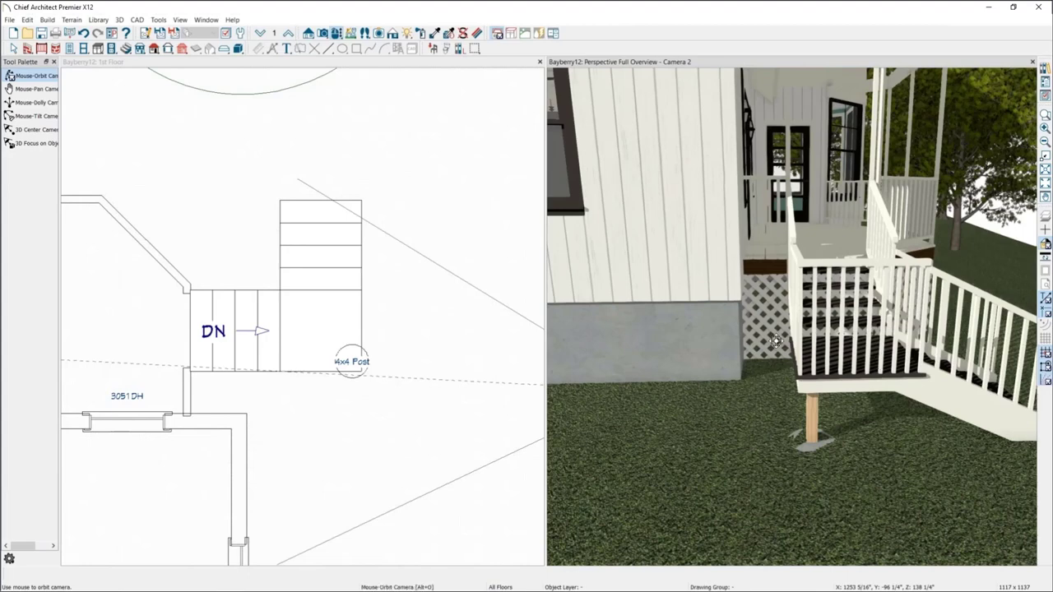
- Delete the round footing under the 4x4 post at the landing corner, keeping the post
{"action": "left_click", "coordinate": [183, 49]}
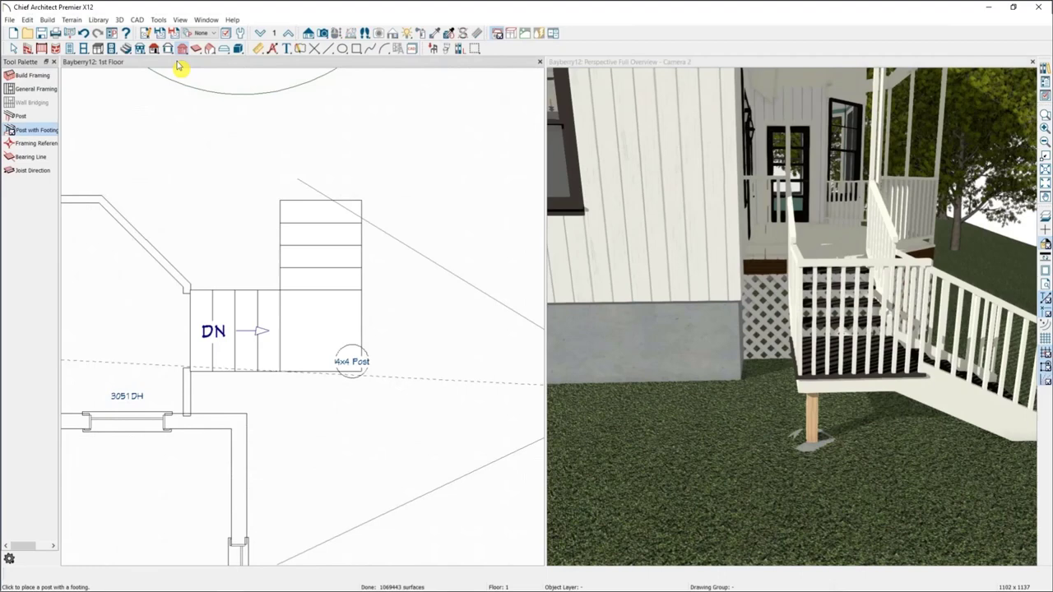
{"action": "middle_click_drag", "start_coordinate": [341, 200], "coordinate": [334, 175]}
{"action": "left_click", "coordinate": [348, 223]}
{"action": "key", "text": "Escape"}
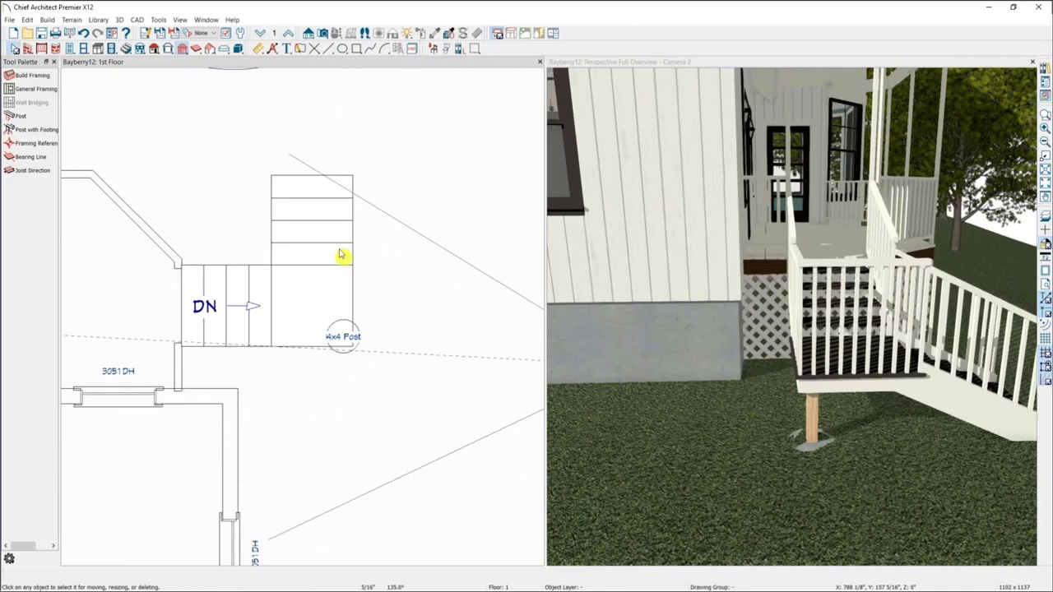
{"action": "left_click_drag", "start_coordinate": [332, 320], "coordinate": [354, 342]}
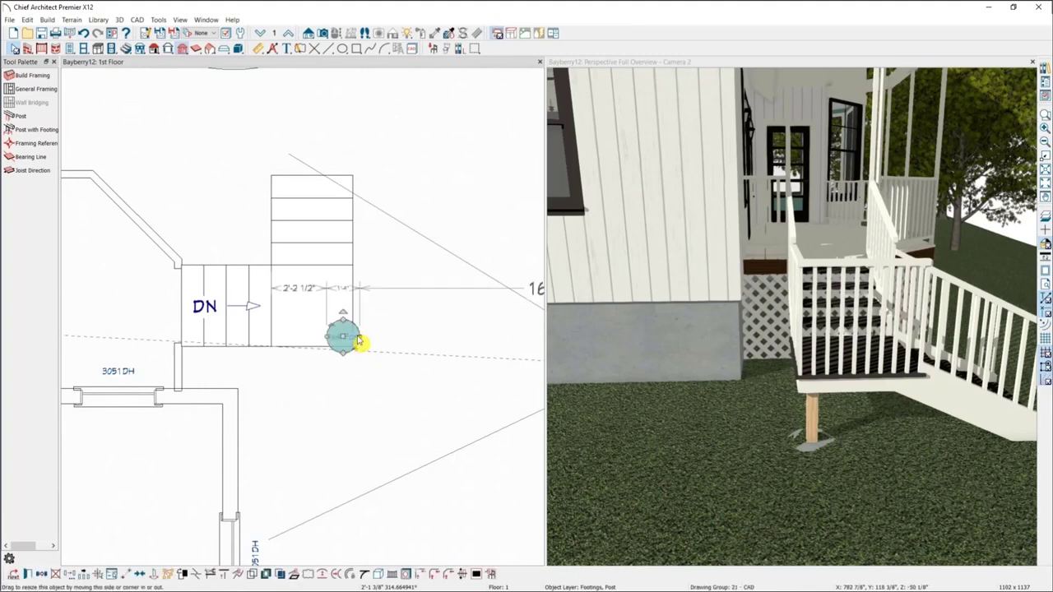
{"action": "key", "text": "Delete"}
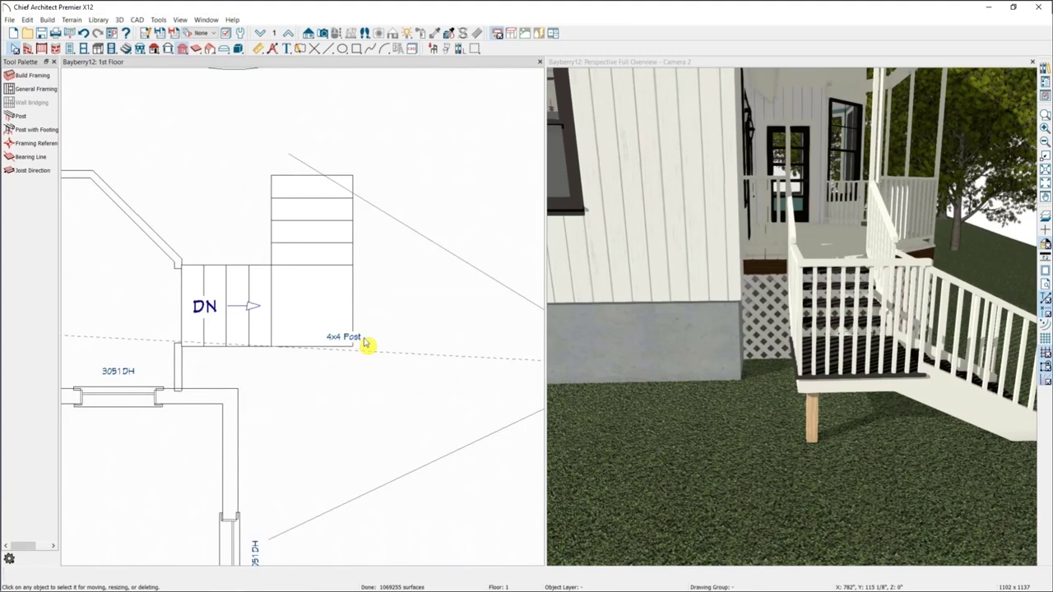
- Review the specifications of the 4x4 post and of the stair landing, closing each without changes
{"action": "left_click", "coordinate": [811, 422]}
{"action": "left_click", "coordinate": [813, 426]}
{"action": "double_click", "coordinate": [812, 428]}
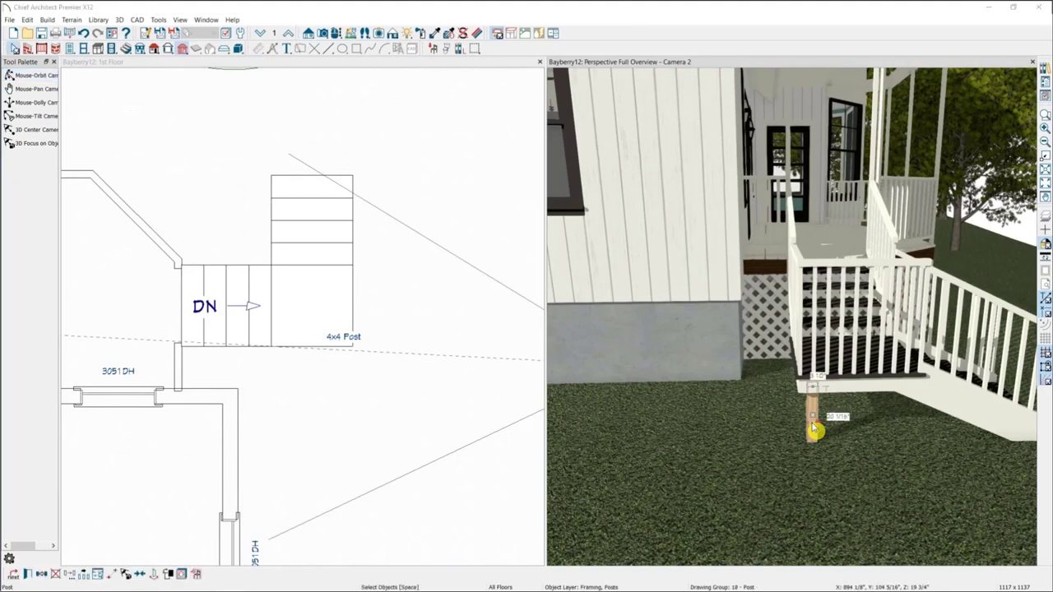
{"action": "left_click", "coordinate": [716, 110]}
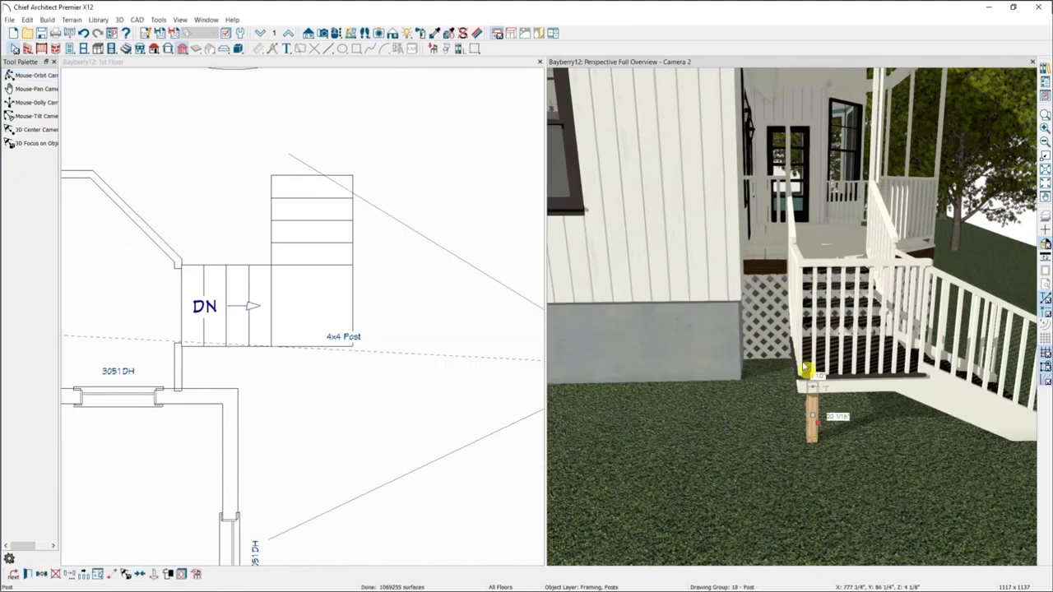
{"action": "left_click", "coordinate": [876, 385]}
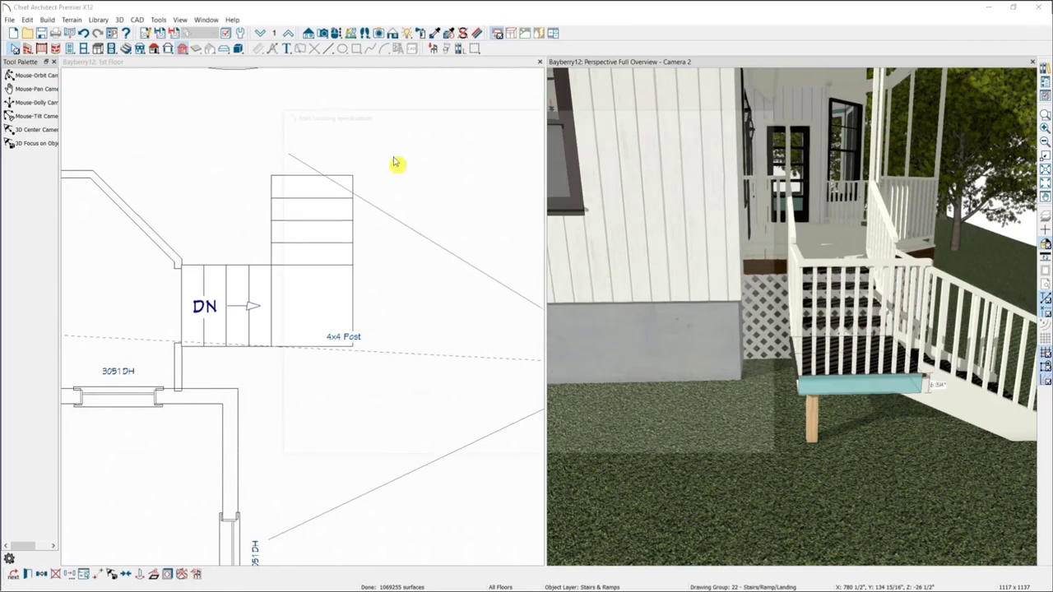
{"action": "left_click", "coordinate": [772, 112]}
{"action": "key", "text": "Escape"}
- Draw a polyline solid about 1'-9" square beside the stair landing and turn on the "CAD, Default" layer
{"action": "middle_click_drag", "start_coordinate": [409, 253], "coordinate": [386, 154]}
{"action": "left_click", "coordinate": [409, 256]}
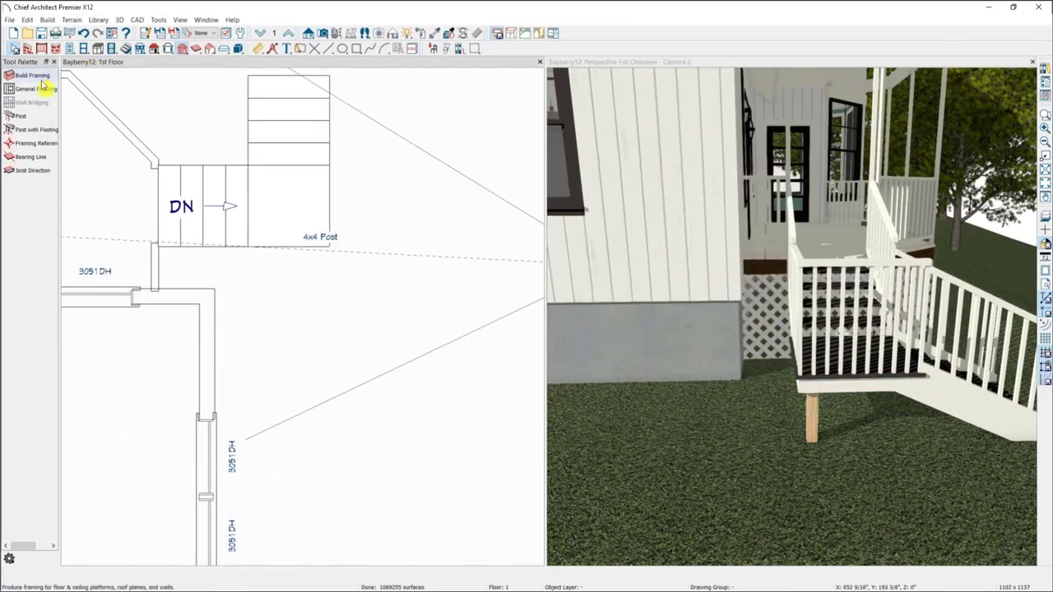
{"action": "left_click", "coordinate": [238, 49]}
{"action": "left_click_drag", "start_coordinate": [296, 294], "coordinate": [336, 342]}
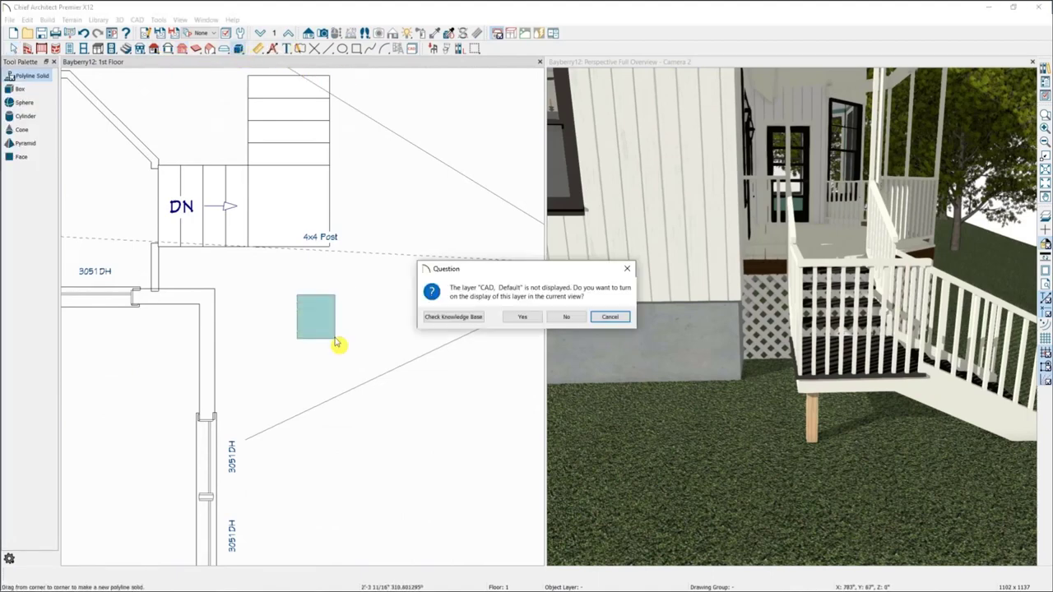
{"action": "left_click", "coordinate": [610, 317]}
{"action": "left_click_drag", "start_coordinate": [276, 280], "coordinate": [319, 324]}
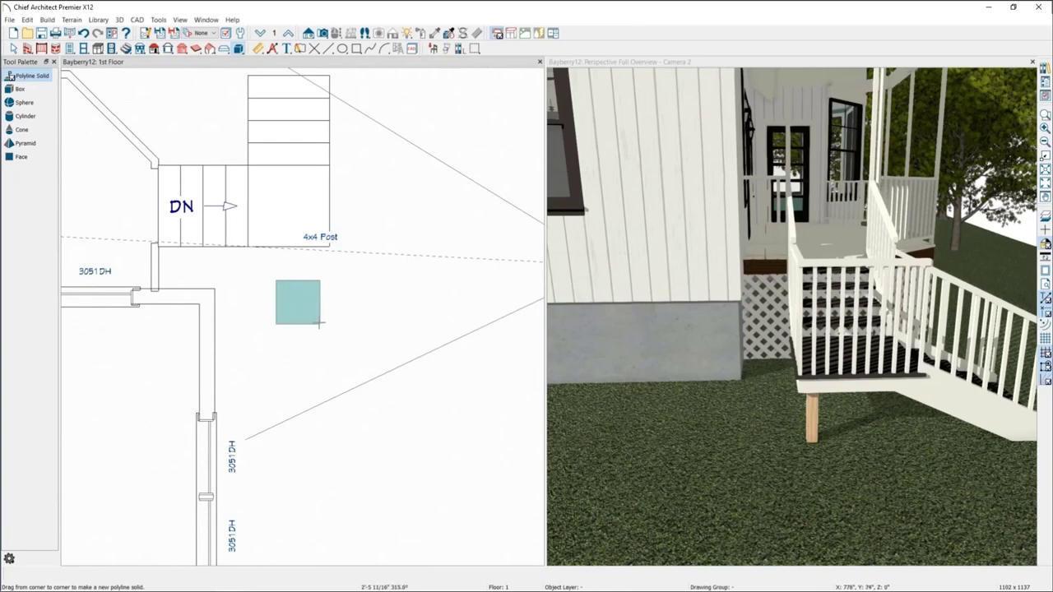
{"action": "left_click", "coordinate": [532, 319]}
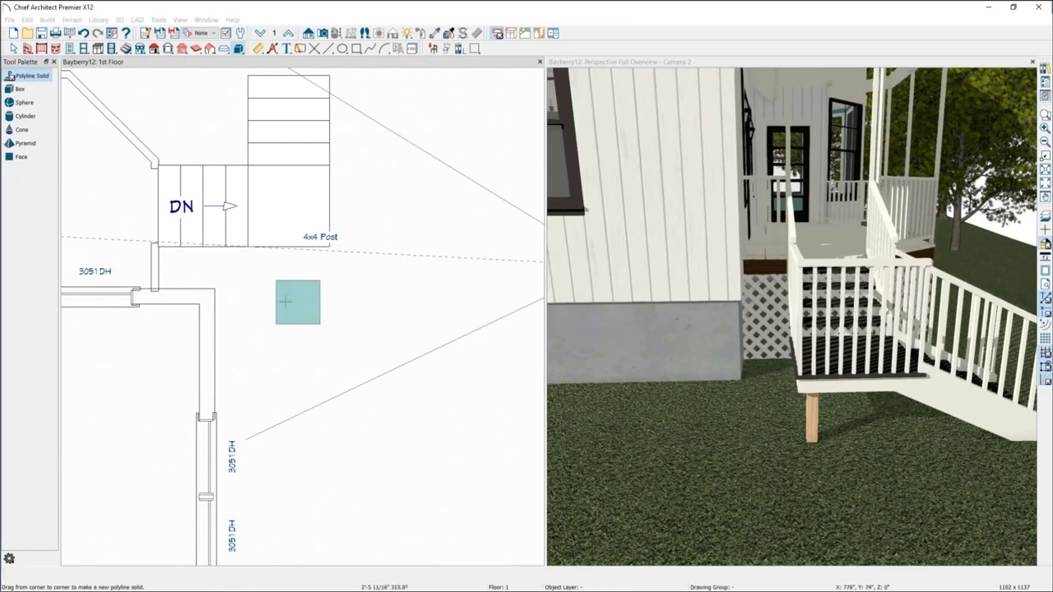
- Preview the From Terrain and Absolute elevation references for the square polyline solid, discard the changes, and delete the solid
{"action": "key", "text": "space"}
{"action": "double_click", "coordinate": [318, 305]}
{"action": "left_click", "coordinate": [319, 306]}
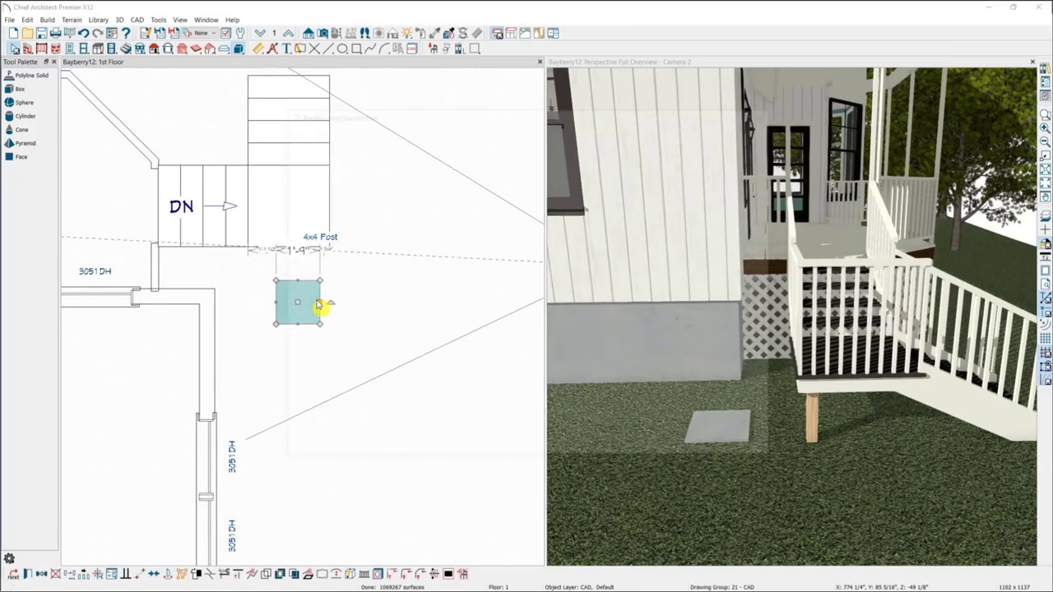
{"action": "double_click", "coordinate": [321, 302]}
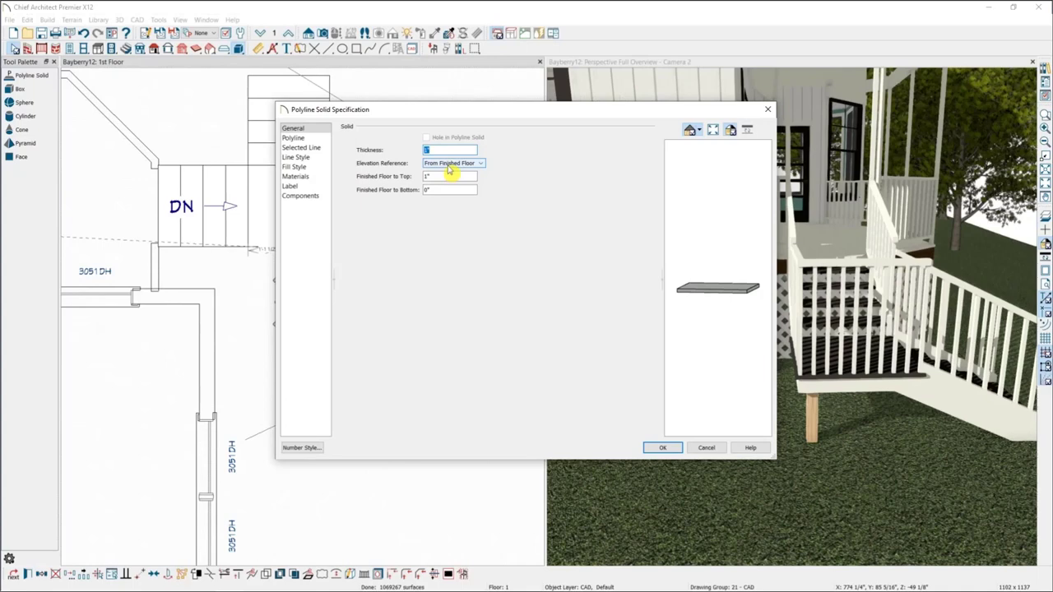
{"action": "left_click", "coordinate": [449, 163]}
{"action": "left_click", "coordinate": [449, 184]}
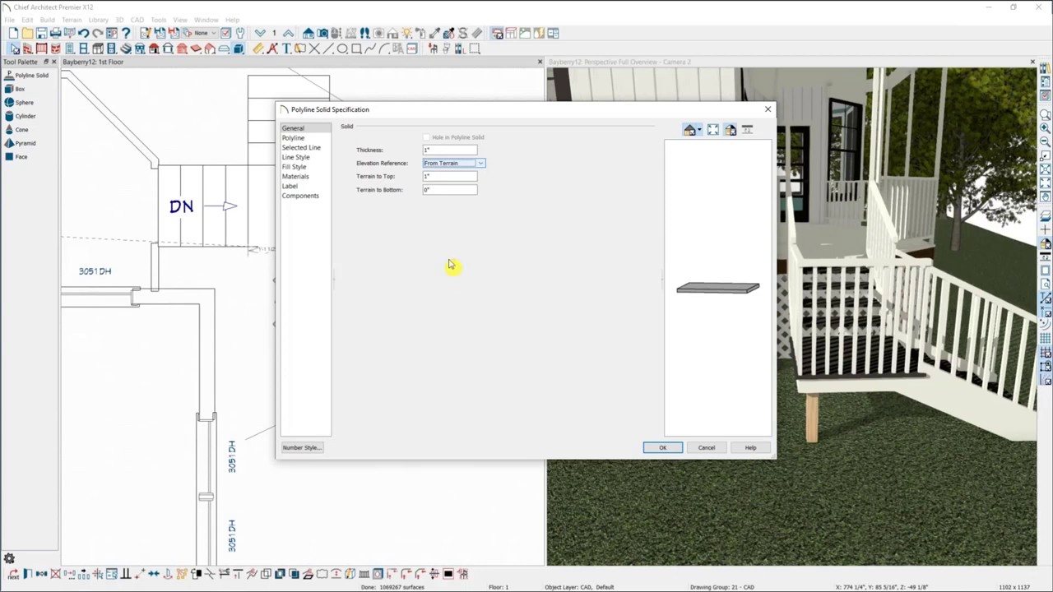
{"action": "left_click", "coordinate": [471, 164]}
{"action": "left_click", "coordinate": [458, 175]}
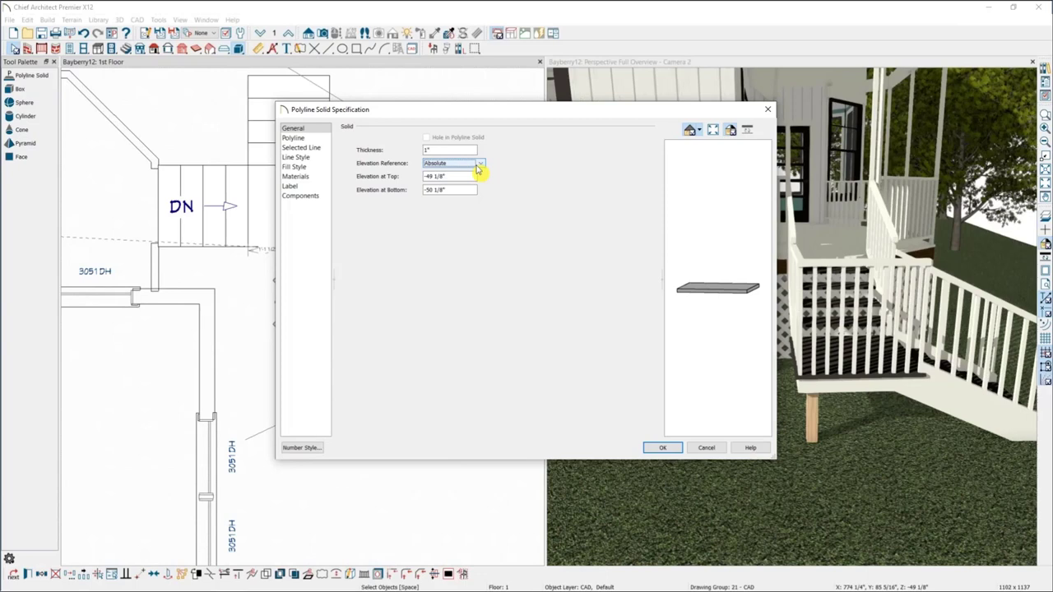
{"action": "left_click", "coordinate": [767, 112]}
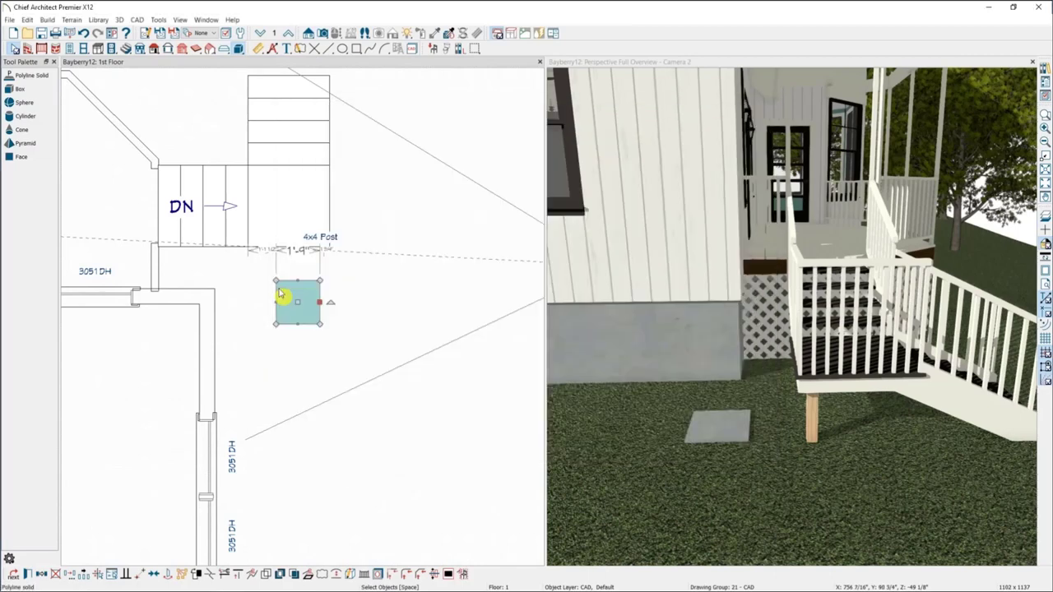
{"action": "key", "text": "Delete"}
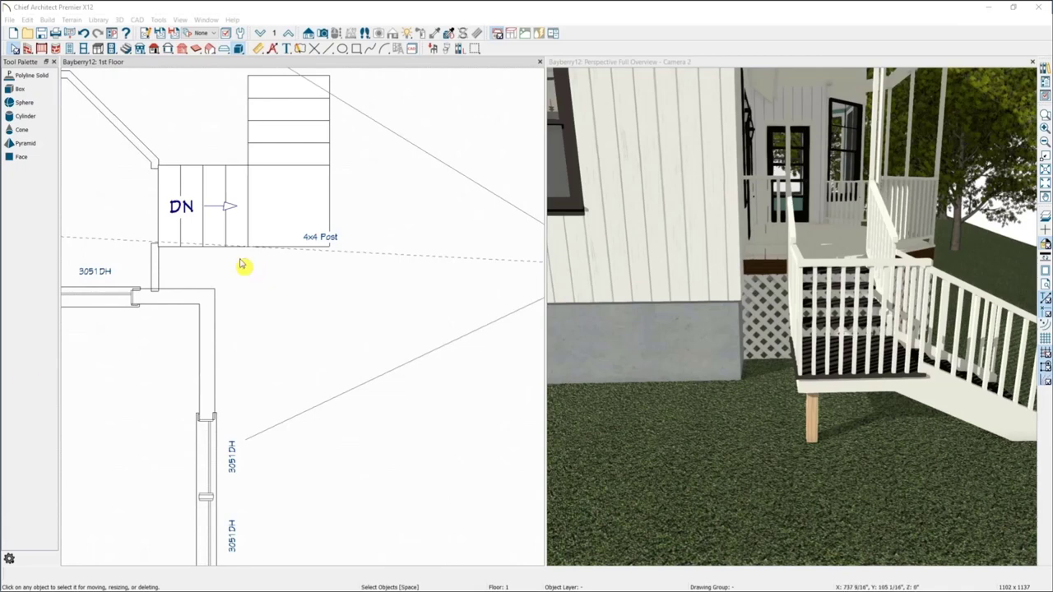
- Examine the front entry porch and its steps in both the plan and the camera view
{"action": "middle_click_drag", "start_coordinate": [176, 387], "coordinate": [339, 131]}
{"action": "middle_click_drag", "start_coordinate": [392, 482], "coordinate": [412, 246]}
{"action": "middle_click_drag", "start_coordinate": [363, 478], "coordinate": [311, 197]}
{"action": "mouse_move", "coordinate": [378, 495]}
{"action": "middle_mouse_down"}
{"action": "mouse_move", "coordinate": [407, 442]}
{"action": "mouse_move", "coordinate": [519, 312]}
{"action": "middle_mouse_up"}
{"action": "left_click_drag", "start_coordinate": [699, 263], "coordinate": [766, 310]}
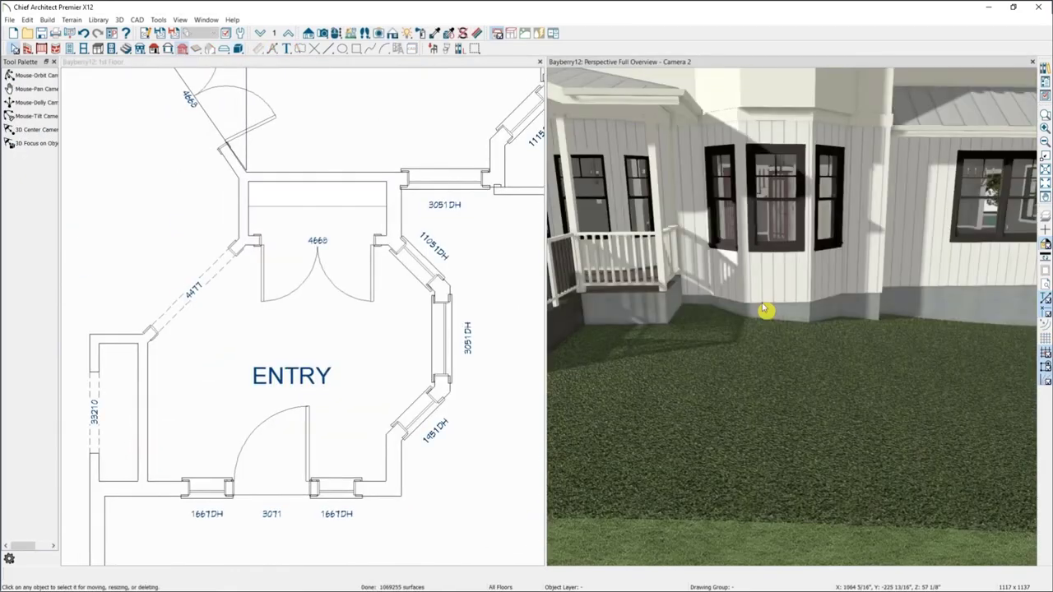
{"action": "scroll", "coordinate": [696, 310], "scroll_direction": "down", "scroll_amount": 5}
{"action": "left_click_drag", "start_coordinate": [695, 310], "coordinate": [718, 179]}
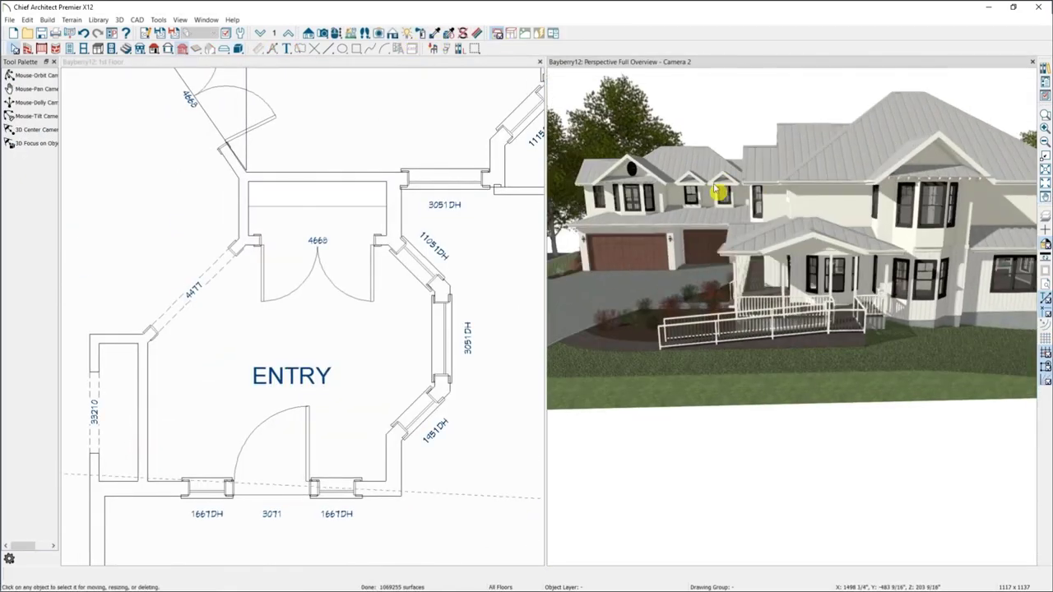
{"action": "left_click", "coordinate": [336, 33]}
{"action": "left_click_drag", "start_coordinate": [705, 240], "coordinate": [865, 301]}
{"action": "scroll", "coordinate": [847, 288], "scroll_direction": "up", "scroll_amount": 5}
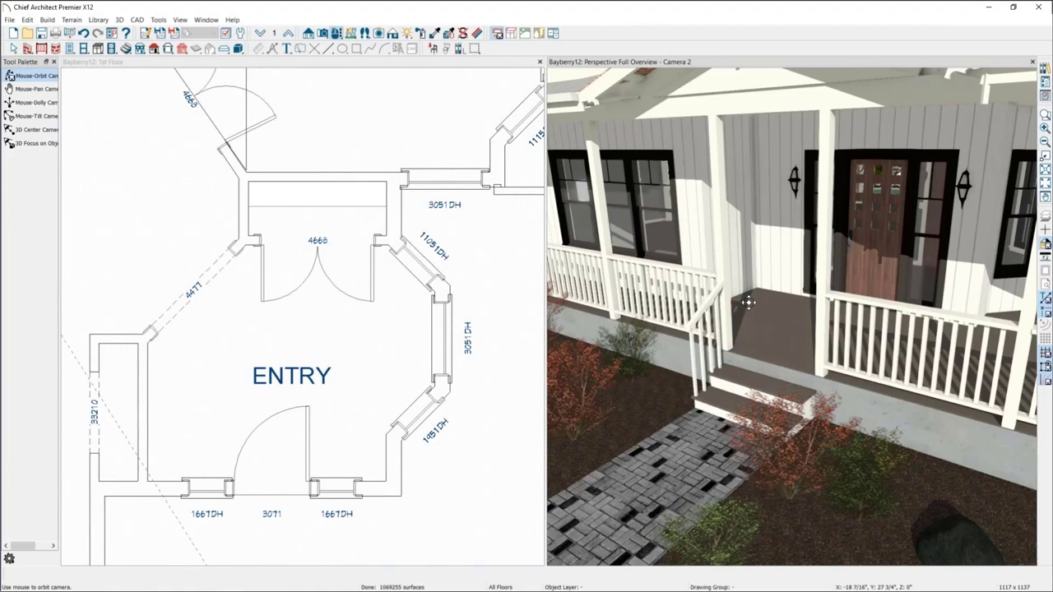
{"action": "middle_click_drag", "start_coordinate": [260, 413], "coordinate": [171, 329]}
{"action": "left_click", "coordinate": [458, 224]}
{"action": "middle_click_drag", "start_coordinate": [441, 424], "coordinate": [390, 405]}
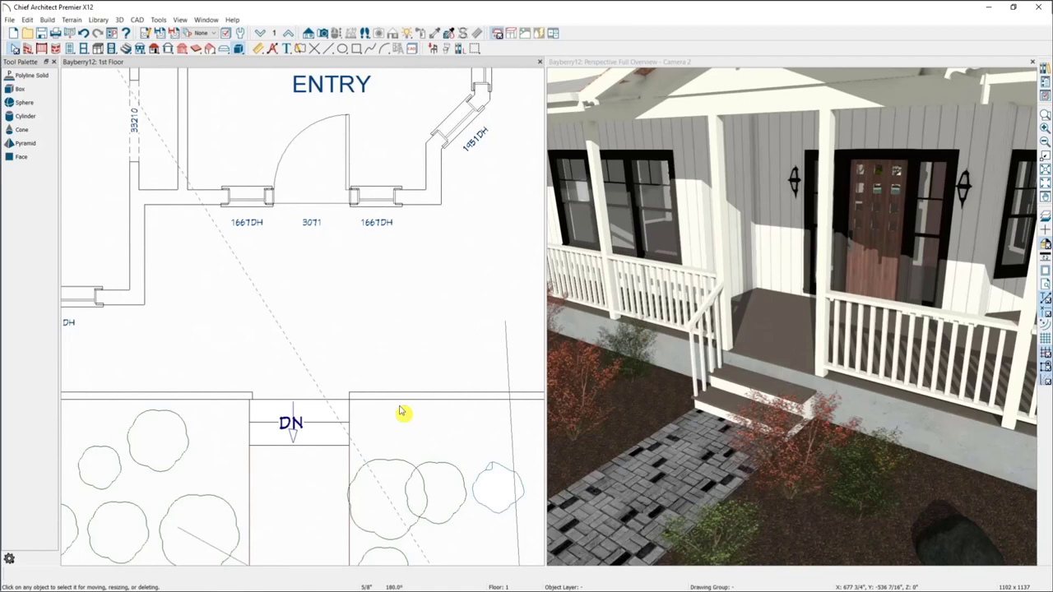
- Select the deck railing along the front porch in the plan and check how far it extends on both sides of the entry steps
{"action": "key", "text": "space"}
{"action": "key", "text": "f"}
{"action": "middle_click_drag", "start_coordinate": [407, 399], "coordinate": [320, 402]}
{"action": "scroll", "coordinate": [395, 422], "scroll_direction": "down", "scroll_amount": 1}
{"action": "middle_click_drag", "start_coordinate": [393, 422], "coordinate": [305, 420]}
{"action": "left_click", "coordinate": [470, 418]}
{"action": "middle_click_drag", "start_coordinate": [140, 286], "coordinate": [519, 456]}
{"action": "middle_click_drag", "start_coordinate": [221, 364], "coordinate": [369, 360]}
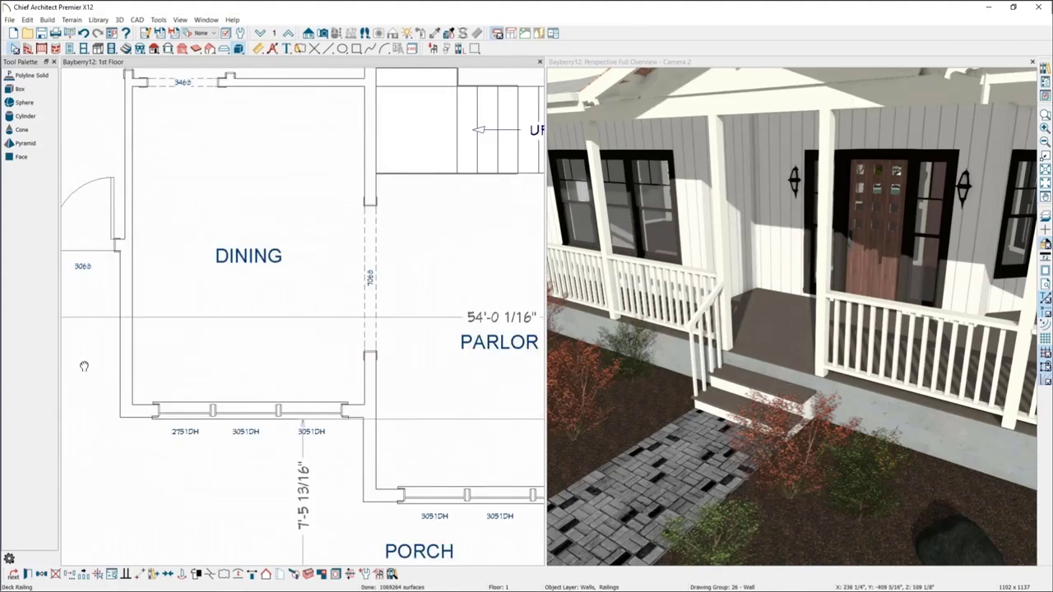
{"action": "scroll", "coordinate": [87, 371], "scroll_direction": "left", "scroll_amount": 6}
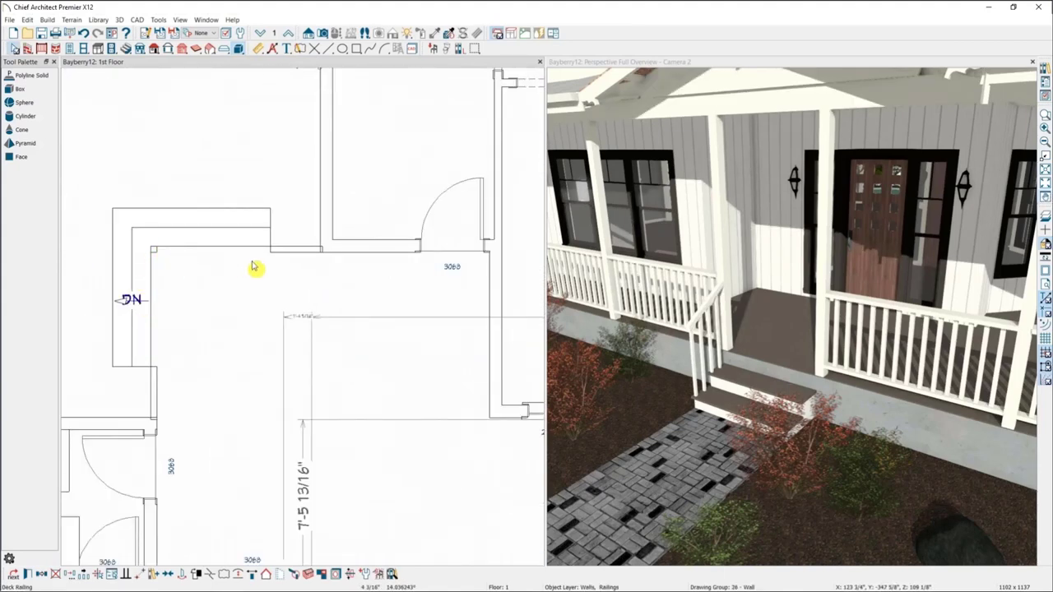
{"action": "middle_click_drag", "start_coordinate": [427, 452], "coordinate": [195, 298]}
{"action": "middle_click_drag", "start_coordinate": [465, 387], "coordinate": [125, 366]}
{"action": "middle_click_drag", "start_coordinate": [394, 394], "coordinate": [131, 390]}
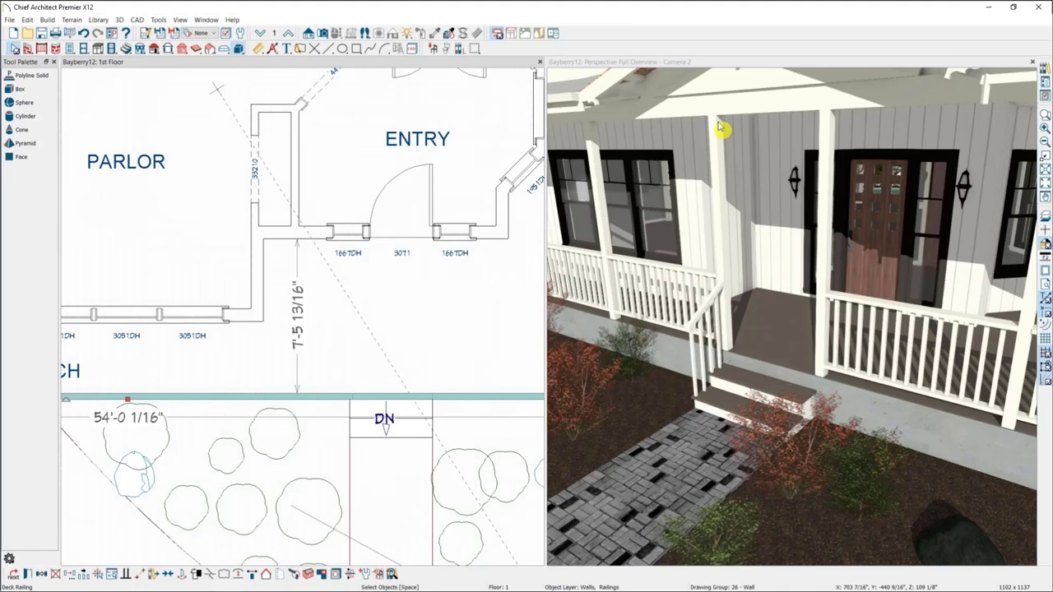
- Check the front deck railing's settings, return to the side stair landing in the plan, and bring up the framing and post tools
{"action": "left_click", "coordinate": [27, 574]}
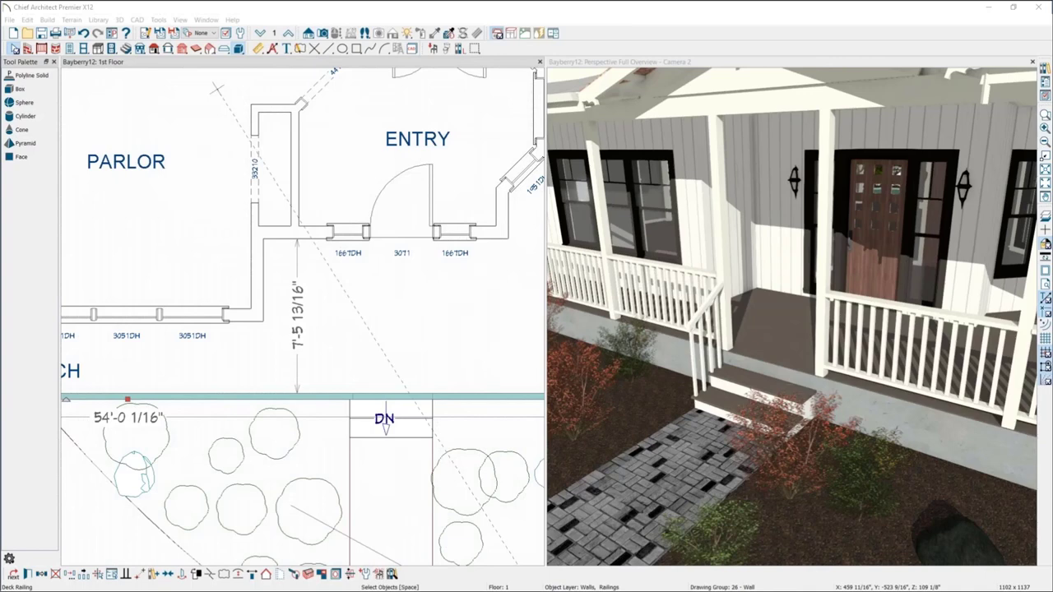
{"action": "middle_click_drag", "start_coordinate": [376, 324], "coordinate": [146, 487]}
{"action": "middle_click_drag", "start_coordinate": [463, 371], "coordinate": [263, 491]}
{"action": "middle_click_drag", "start_coordinate": [374, 250], "coordinate": [399, 477]}
{"action": "middle_click_drag", "start_coordinate": [259, 181], "coordinate": [304, 497]}
{"action": "middle_click_drag", "start_coordinate": [305, 259], "coordinate": [299, 422]}
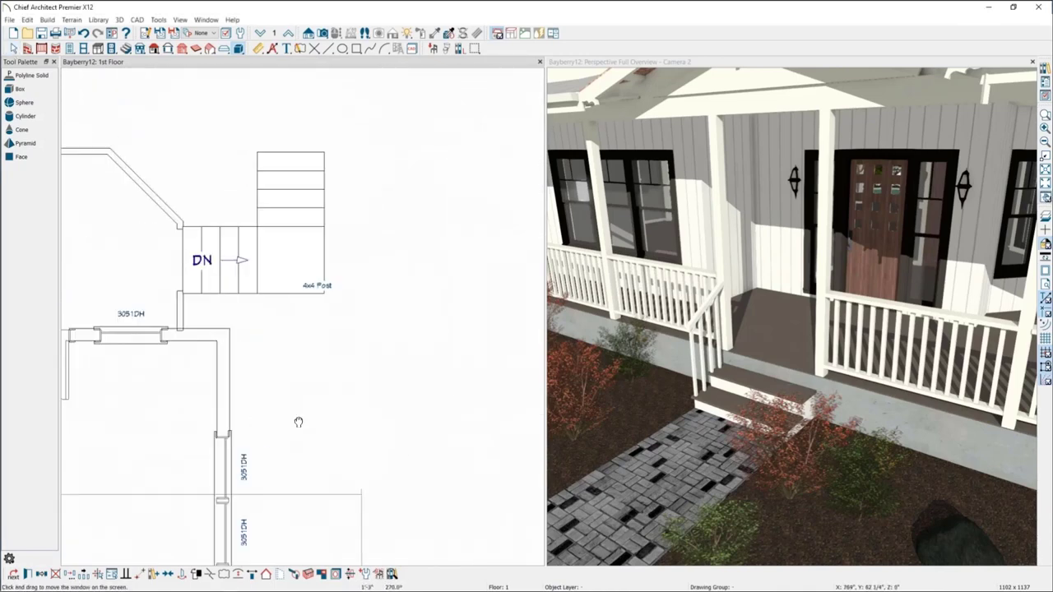
{"action": "left_click", "coordinate": [182, 49]}
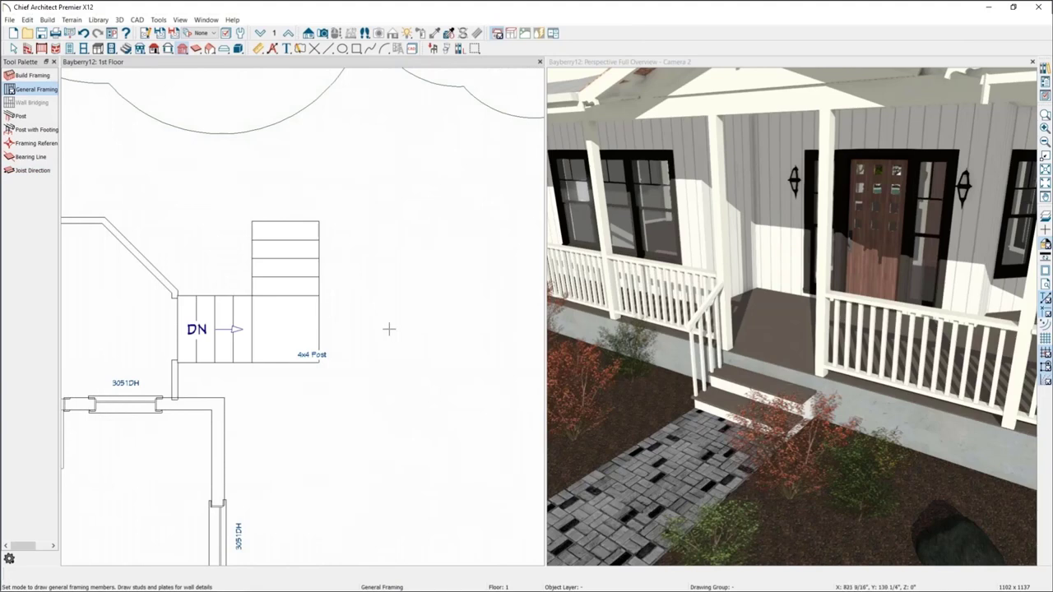
- Examine the side of the house, its stairs and the surrounding terrain in both the camera view and the plan
{"action": "middle_click_drag", "start_coordinate": [822, 305], "coordinate": [721, 300]}
{"action": "left_click_drag", "start_coordinate": [721, 300], "coordinate": [454, 301]}
{"action": "middle_click_drag", "start_coordinate": [446, 282], "coordinate": [289, 132]}
{"action": "left_click", "coordinate": [442, 343]}
{"action": "scroll", "coordinate": [441, 345], "scroll_direction": "down", "scroll_amount": 2}
{"action": "middle_click_drag", "start_coordinate": [433, 387], "coordinate": [398, 331]}
{"action": "scroll", "coordinate": [398, 332], "scroll_direction": "down", "scroll_amount": 1}
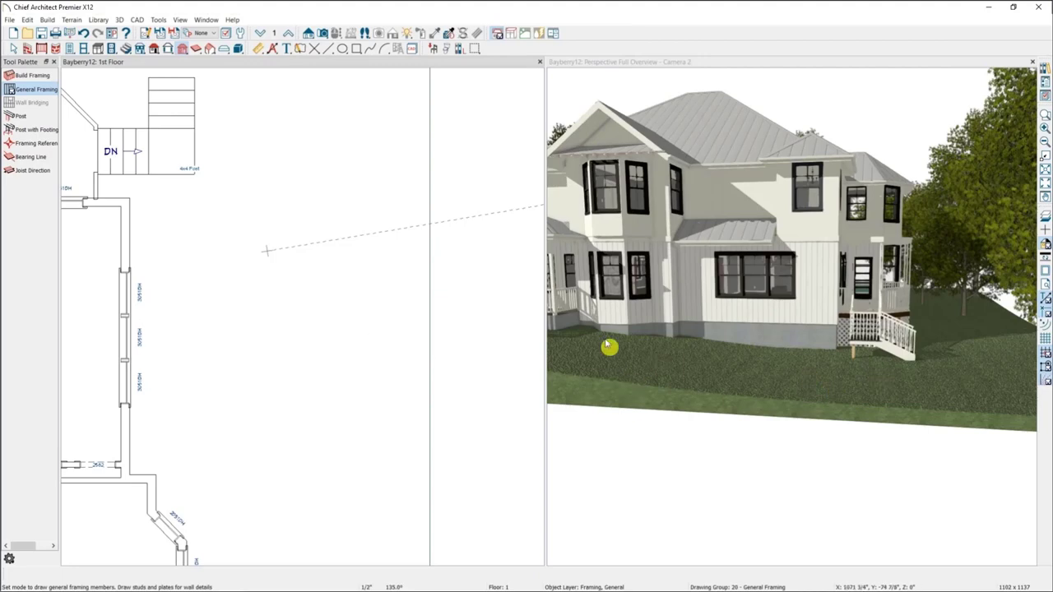
{"action": "middle_click_drag", "start_coordinate": [332, 425], "coordinate": [316, 378]}
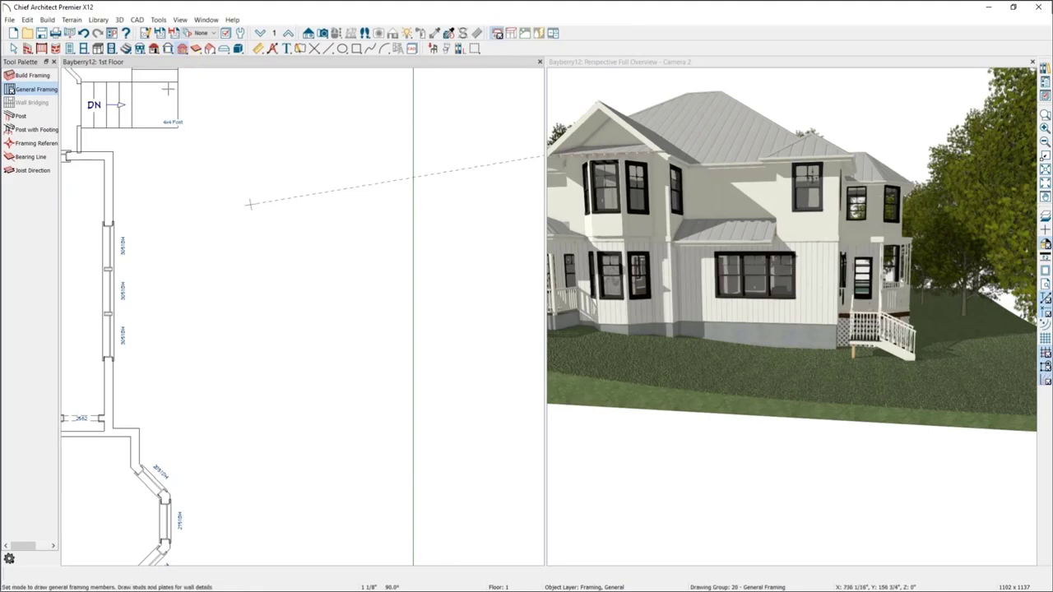
- Draw two rectangular elevation regions about 4' wide beside the house and turn on the "Terrain, Elevation Data" layer
{"action": "left_click", "coordinate": [72, 19]}
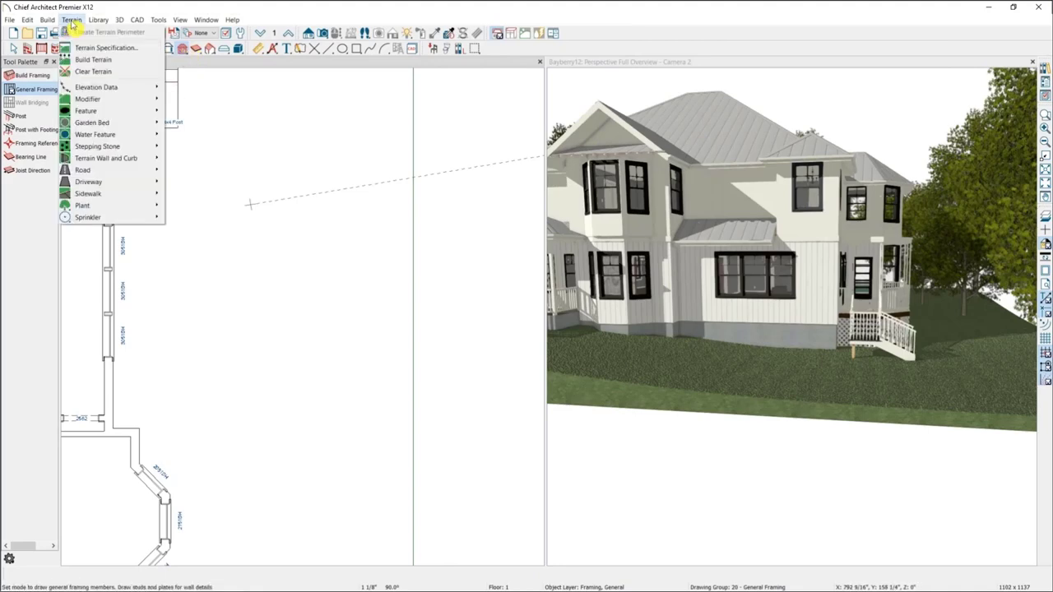
{"action": "mouse_move", "coordinate": [132, 87]}
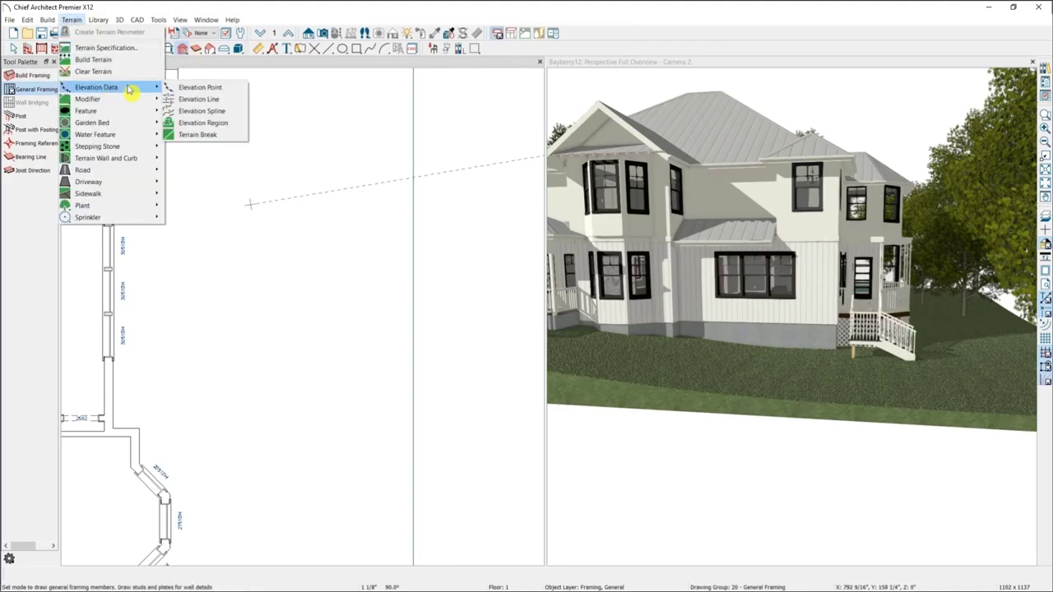
{"action": "left_click", "coordinate": [216, 122]}
{"action": "left_click_drag", "start_coordinate": [238, 331], "coordinate": [296, 361]}
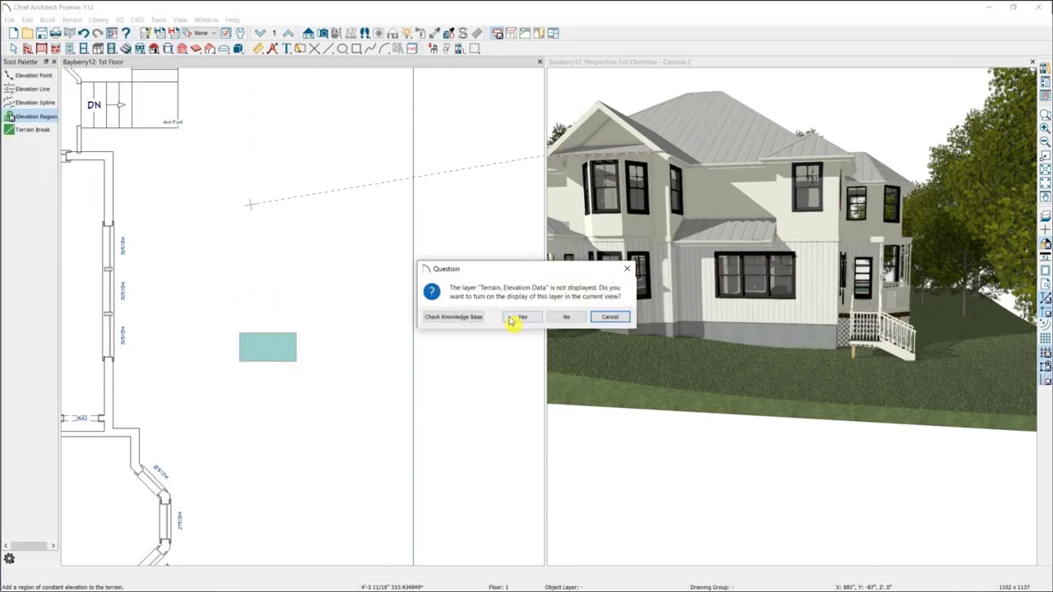
{"action": "left_click", "coordinate": [512, 319]}
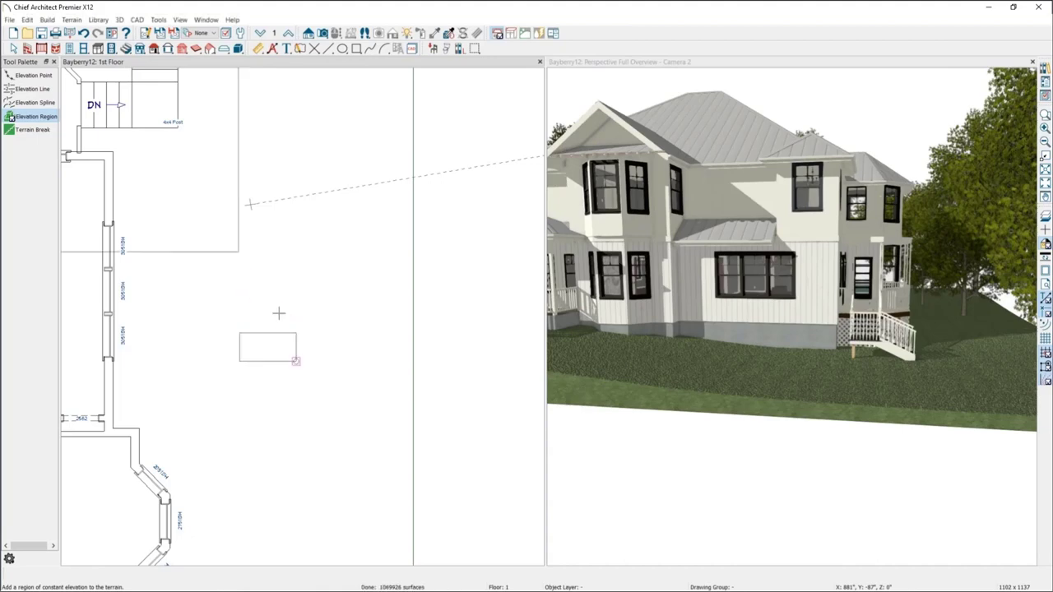
{"action": "mouse_move", "coordinate": [242, 299]}
{"action": "left_mouse_down"}
{"action": "mouse_move", "coordinate": [272, 300]}
{"action": "mouse_move", "coordinate": [296, 322]}
{"action": "left_mouse_up"}
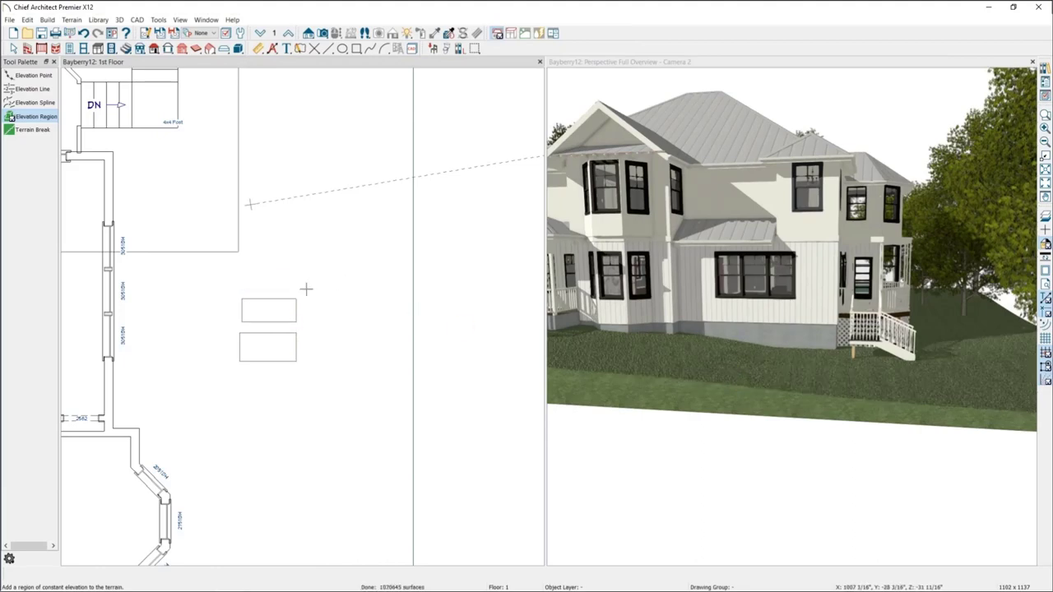
{"action": "scroll", "coordinate": [279, 333], "scroll_direction": "up", "scroll_amount": 2}
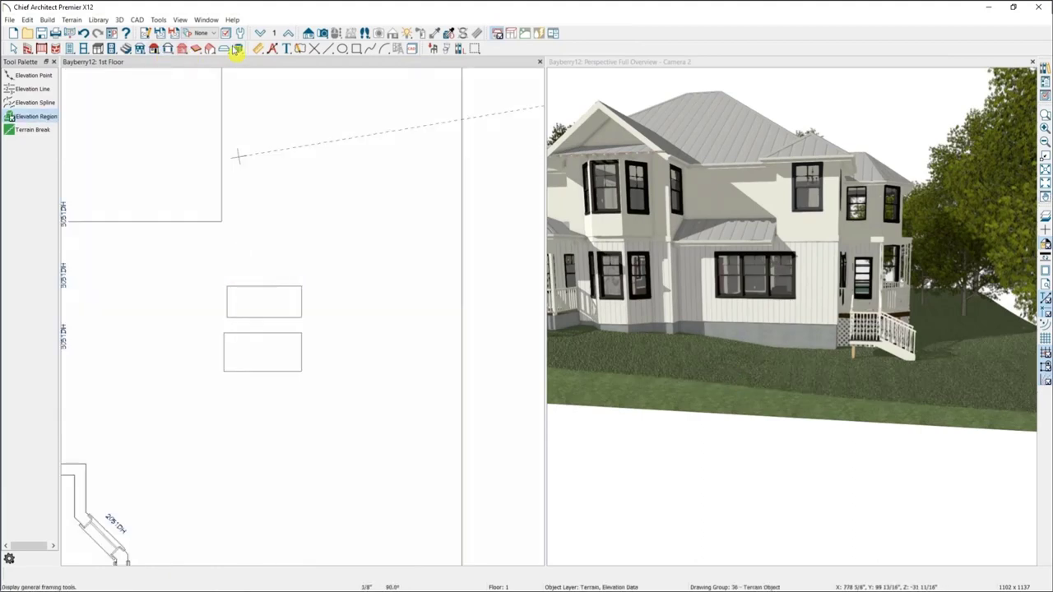
- Draw a rectangular terrain feature over each of the two elevation regions and view them in the camera
{"action": "left_click", "coordinate": [51, 21]}
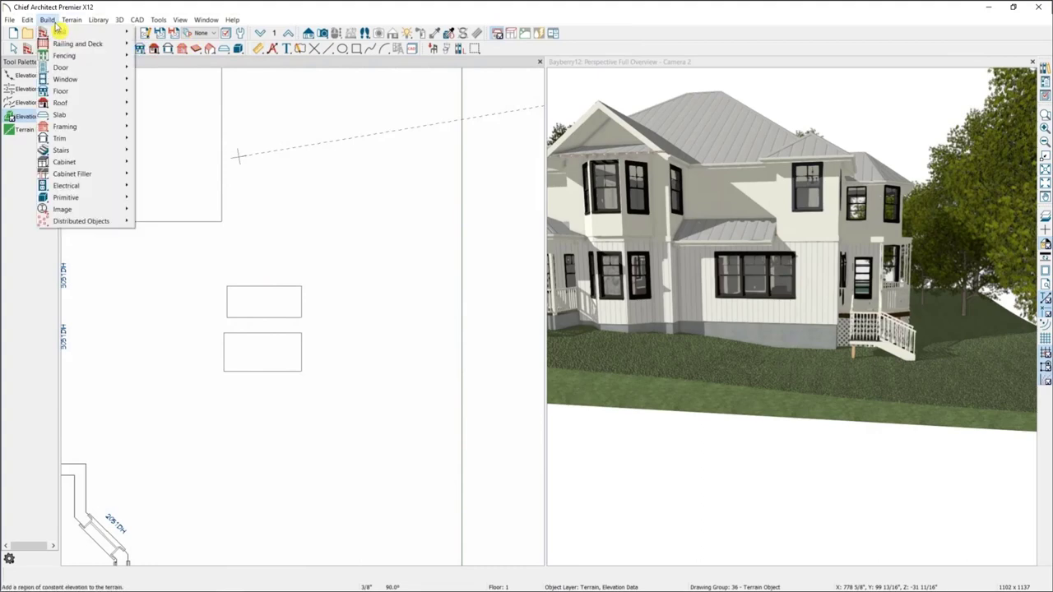
{"action": "mouse_move", "coordinate": [30, 20]}
{"action": "mouse_move", "coordinate": [72, 19]}
{"action": "mouse_move", "coordinate": [111, 115]}
{"action": "left_click", "coordinate": [193, 110]}
{"action": "left_click_drag", "start_coordinate": [227, 287], "coordinate": [301, 317]}
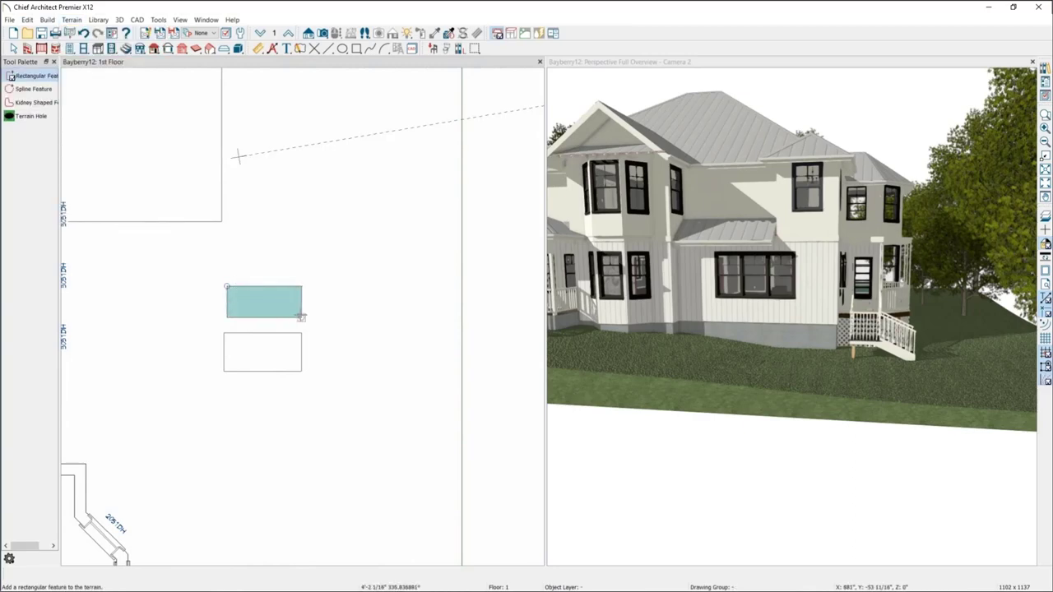
{"action": "left_click_drag", "start_coordinate": [224, 334], "coordinate": [301, 371]}
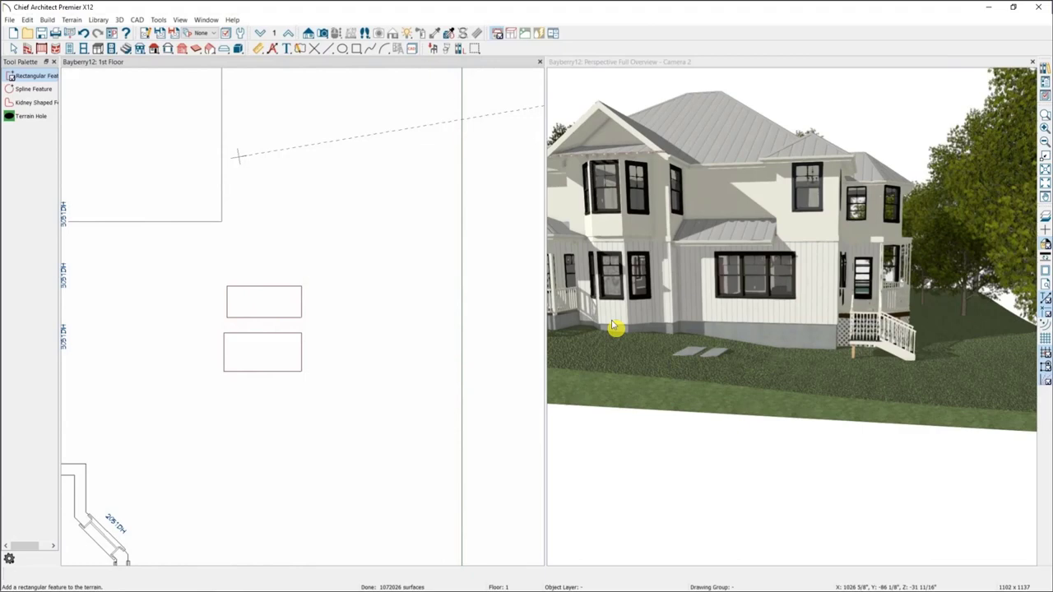
{"action": "left_click_drag", "start_coordinate": [748, 408], "coordinate": [623, 357]}
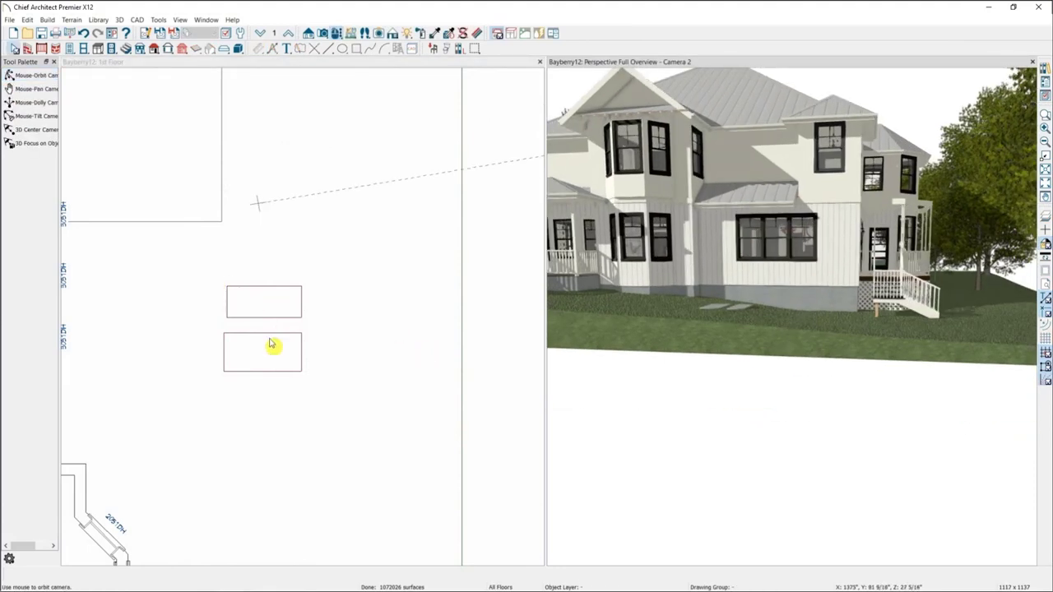
- Delete the two small elevation regions and the terrain features on top of them
{"action": "left_click", "coordinate": [308, 379]}
{"action": "key", "text": "space"}
{"action": "left_click_drag", "start_coordinate": [317, 384], "coordinate": [227, 286], "text": "shift"}
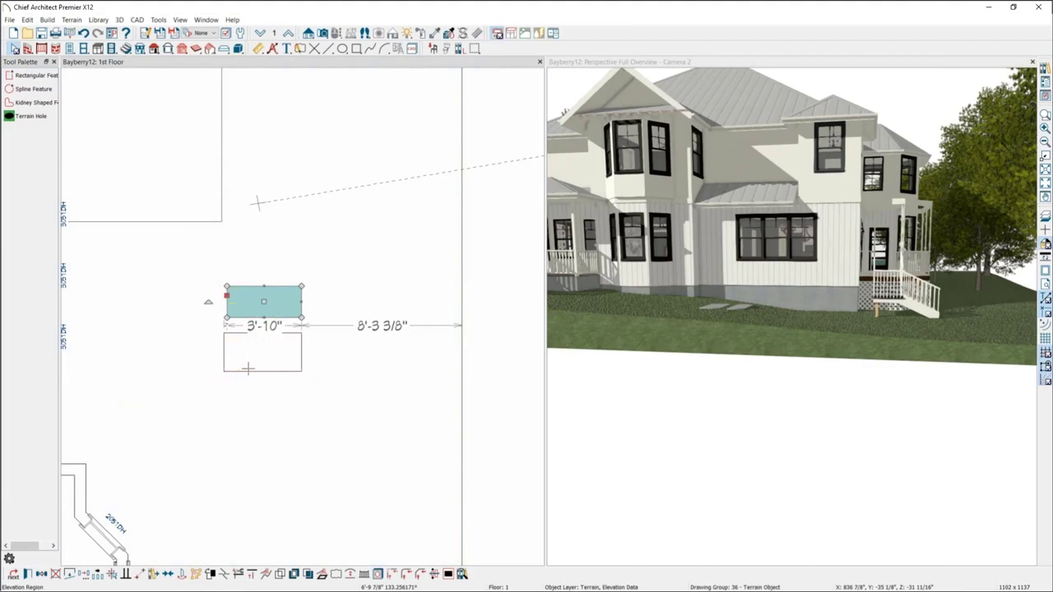
{"action": "key", "text": "Escape"}
{"action": "left_click_drag", "start_coordinate": [199, 269], "coordinate": [337, 409]}
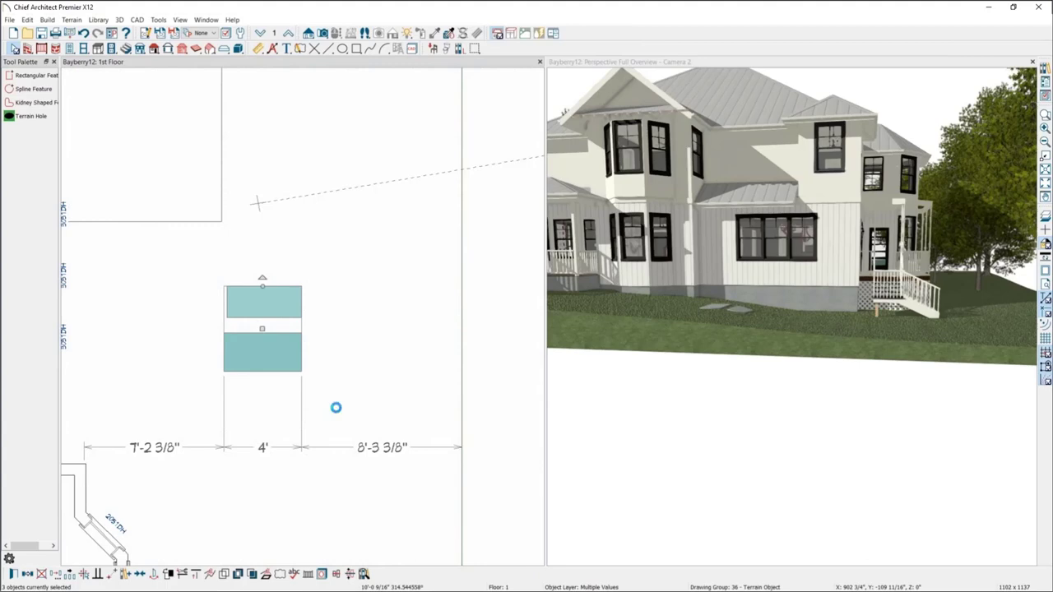
{"action": "key", "text": "Delete"}
- Close the perspective camera view of the house
{"action": "scroll", "coordinate": [336, 194], "scroll_direction": "up", "scroll_amount": 1}
{"action": "middle_click_drag", "start_coordinate": [335, 194], "coordinate": [285, 196]}
{"action": "scroll", "coordinate": [276, 196], "scroll_direction": "down", "scroll_amount": 2}
{"action": "middle_click_drag", "start_coordinate": [314, 280], "coordinate": [262, 437]}
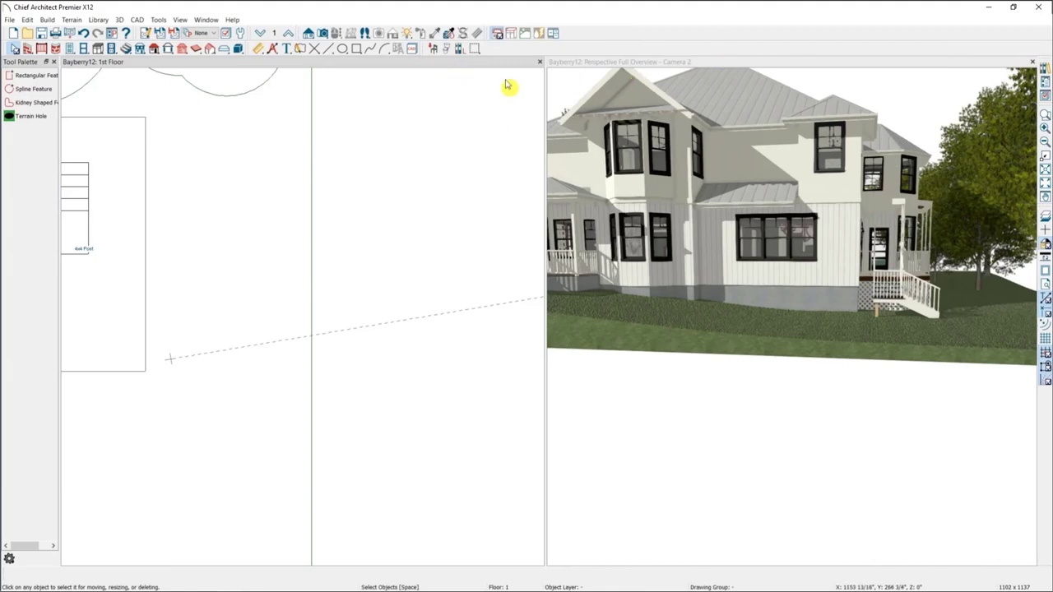
{"action": "left_click", "coordinate": [1027, 76]}
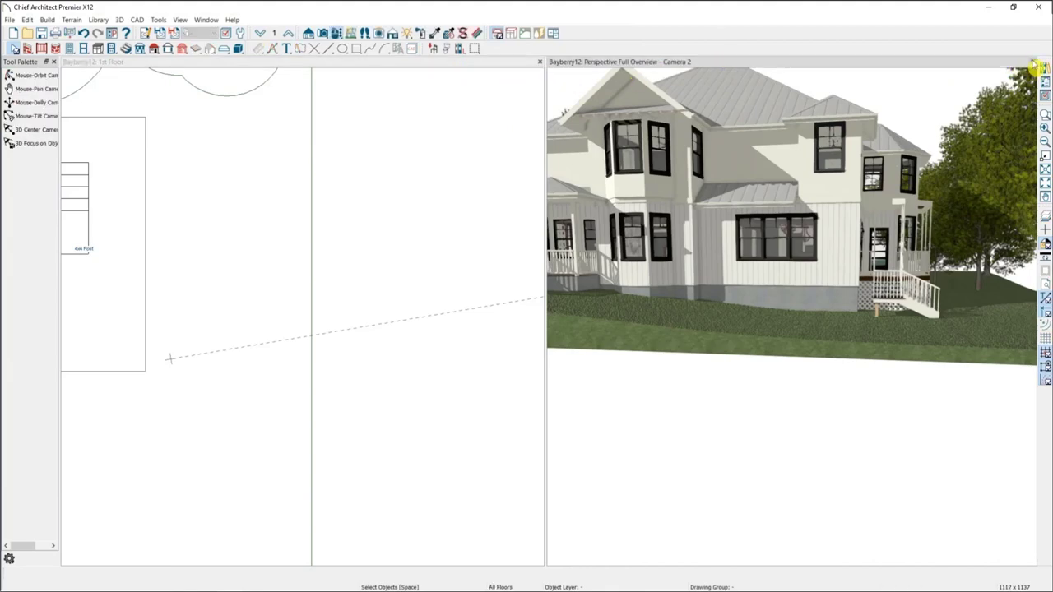
{"action": "key", "text": "ctrl+w"}
- Start a new blank plan and create a terrain perimeter in it
{"action": "left_click", "coordinate": [14, 34]}
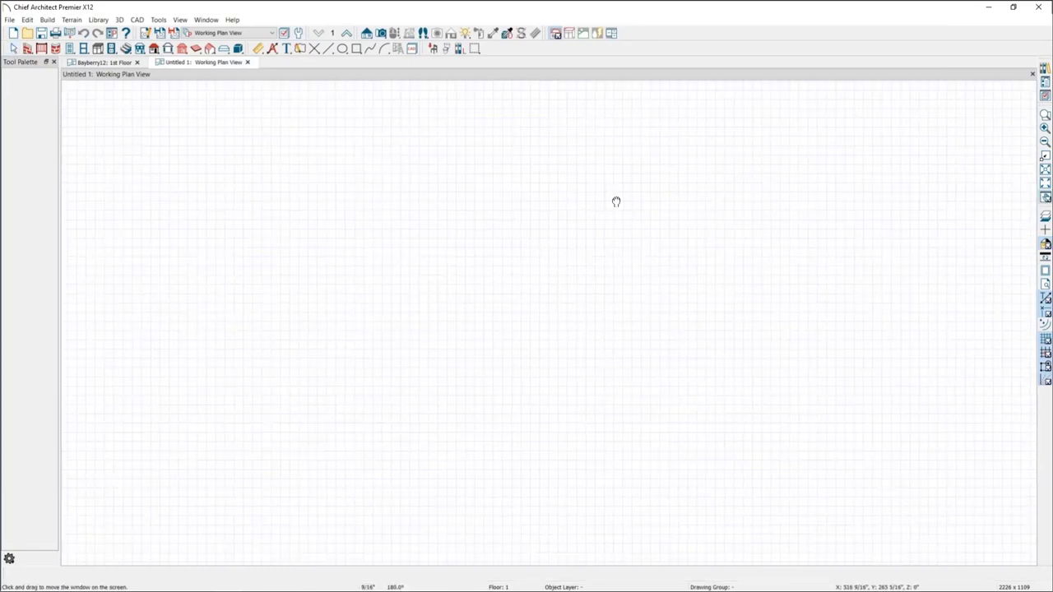
{"action": "left_click", "coordinate": [72, 19]}
{"action": "left_click", "coordinate": [105, 30]}
{"action": "scroll", "coordinate": [656, 258], "scroll_direction": "down", "scroll_amount": 2}
{"action": "middle_click_drag", "start_coordinate": [751, 261], "coordinate": [616, 294]}
{"action": "scroll", "coordinate": [678, 321], "scroll_direction": "down", "scroll_amount": 1}
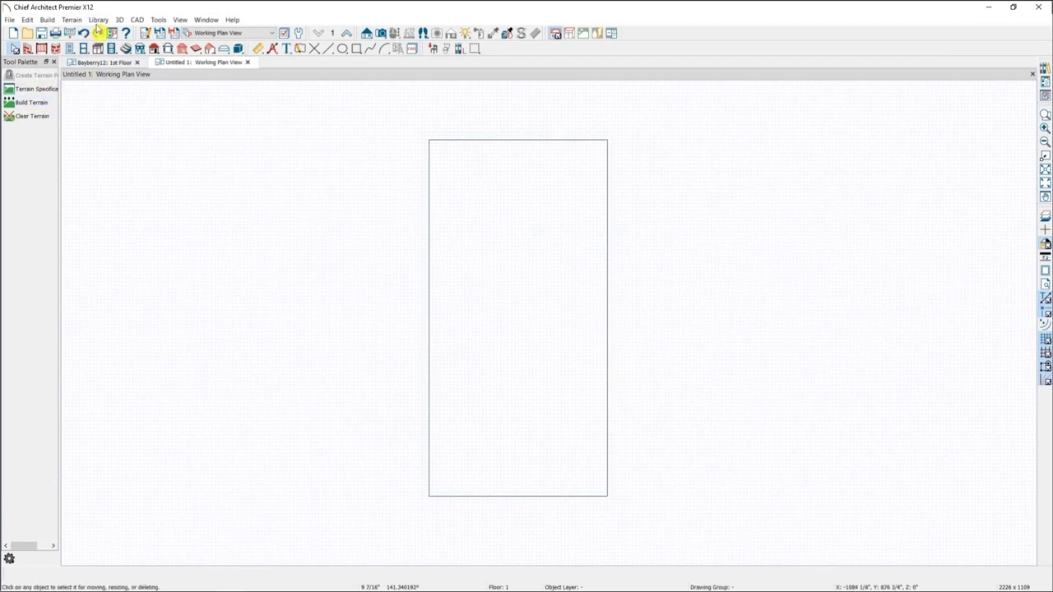
- Draw three rectangular elevation regions across the terrain: at its upper end, above its middle and at its lower end
{"action": "left_click", "coordinate": [72, 21]}
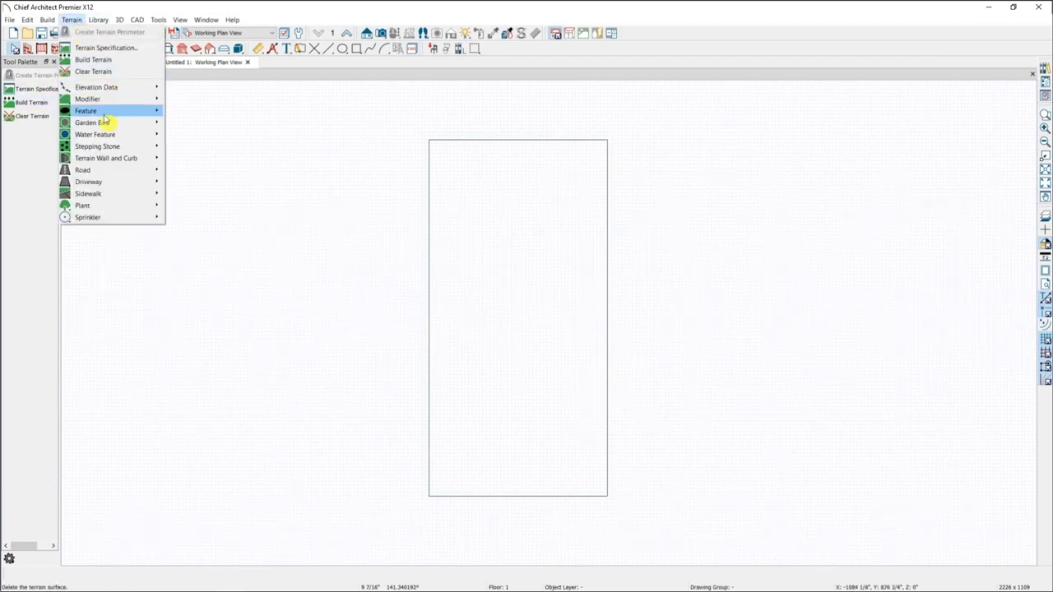
{"action": "mouse_move", "coordinate": [95, 87]}
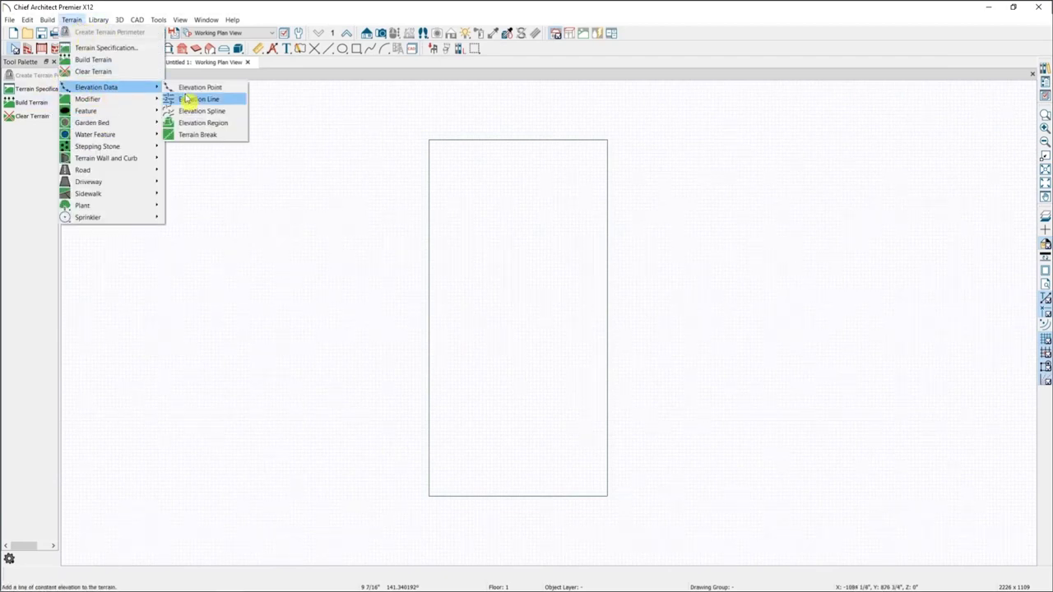
{"action": "left_click", "coordinate": [209, 123]}
{"action": "left_click_drag", "start_coordinate": [414, 135], "coordinate": [660, 187]}
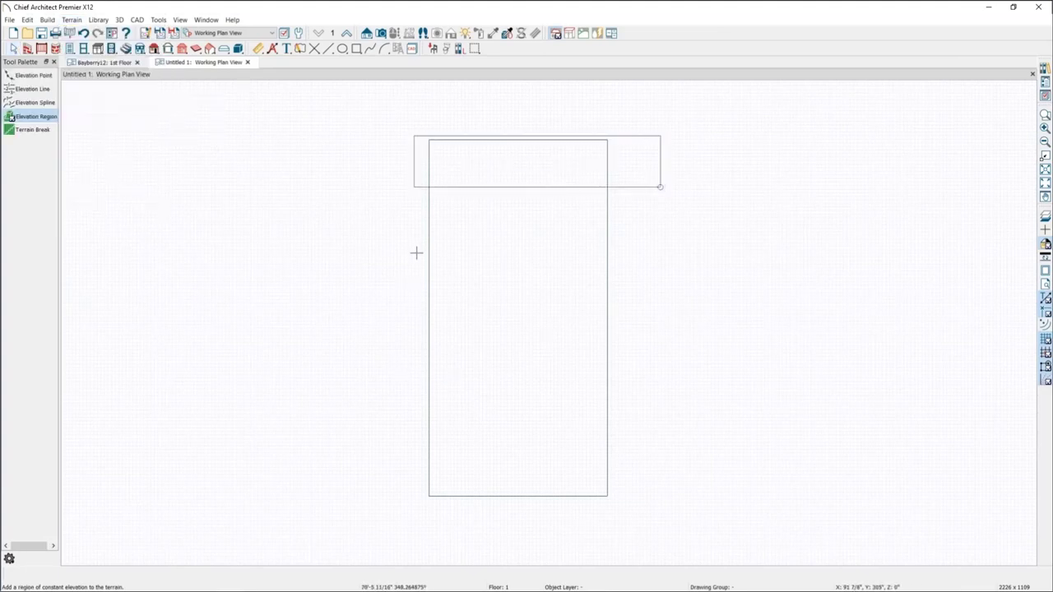
{"action": "left_click_drag", "start_coordinate": [414, 234], "coordinate": [655, 282]}
{"action": "left_click_drag", "start_coordinate": [403, 433], "coordinate": [655, 499]}
{"action": "key", "text": "space"}
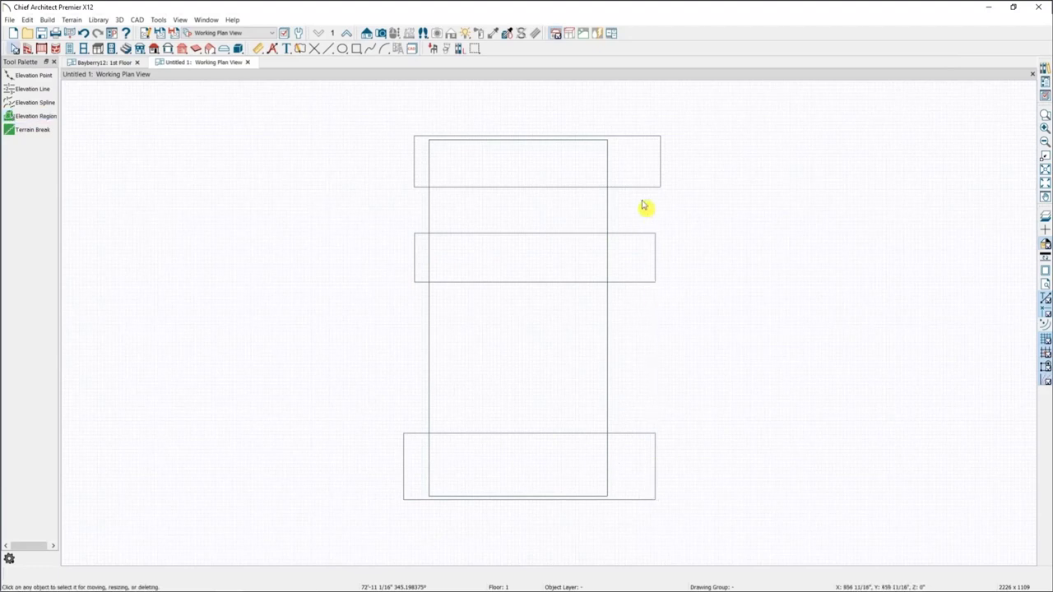
- Set the upper elevation region's elevation to -100 and specify the elevations of the middle and lower regions
{"action": "double_click", "coordinate": [634, 179]}
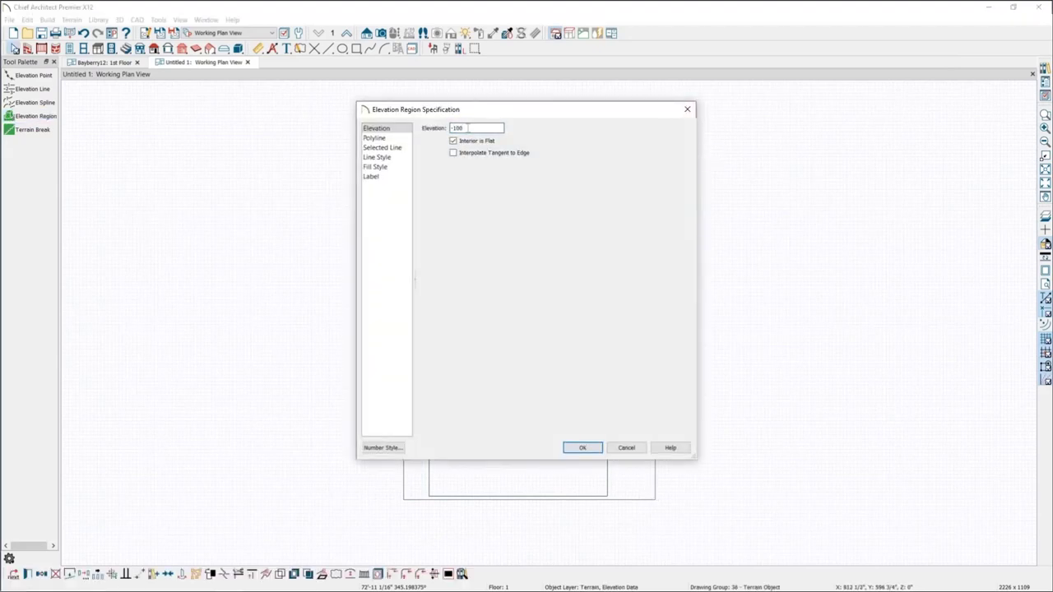
{"action": "left_click", "coordinate": [584, 448]}
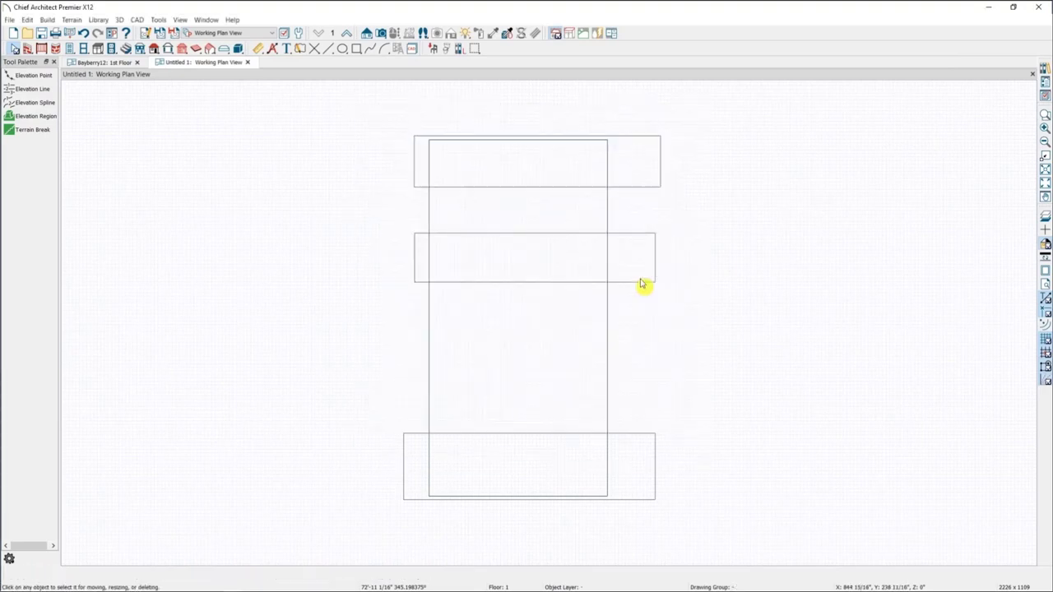
{"action": "left_click", "coordinate": [649, 283]}
{"action": "double_click", "coordinate": [648, 283]}
{"action": "left_click", "coordinate": [602, 452]}
{"action": "left_click", "coordinate": [653, 485]}
{"action": "double_click", "coordinate": [653, 485]}
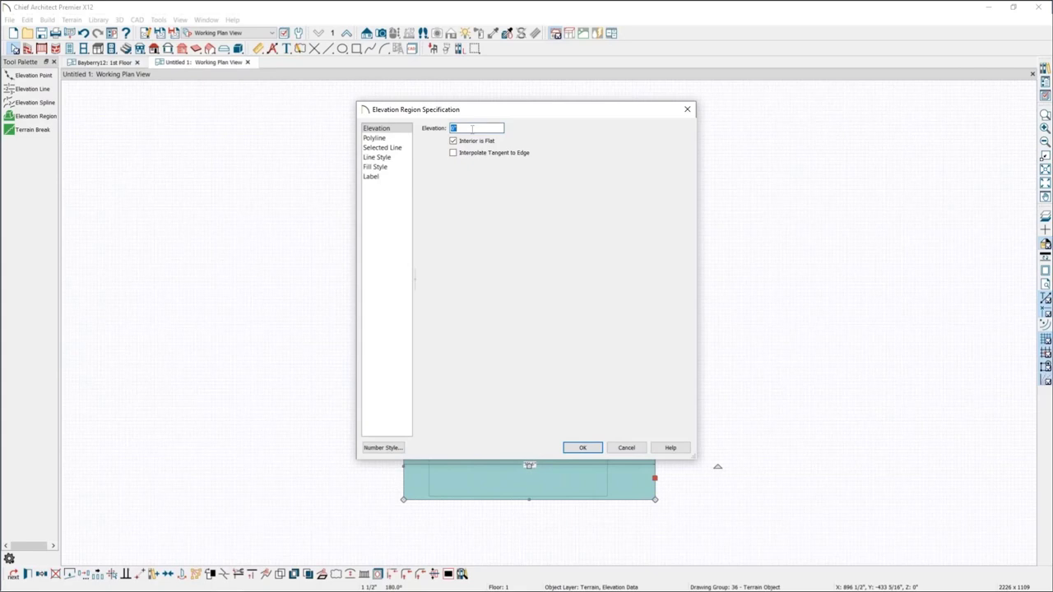
{"action": "left_click", "coordinate": [583, 447]}
- Create a perspective full overview of the sloped terrain and place it side by side with the plan
{"action": "left_click", "coordinate": [382, 36]}
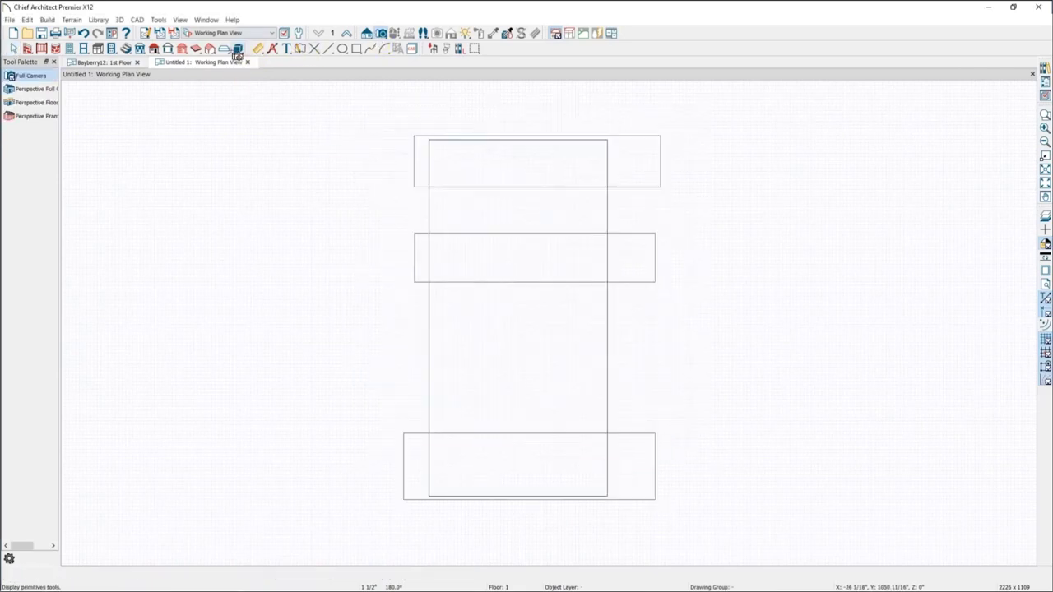
{"action": "left_click", "coordinate": [11, 90]}
{"action": "left_click_drag", "start_coordinate": [520, 321], "coordinate": [530, 409]}
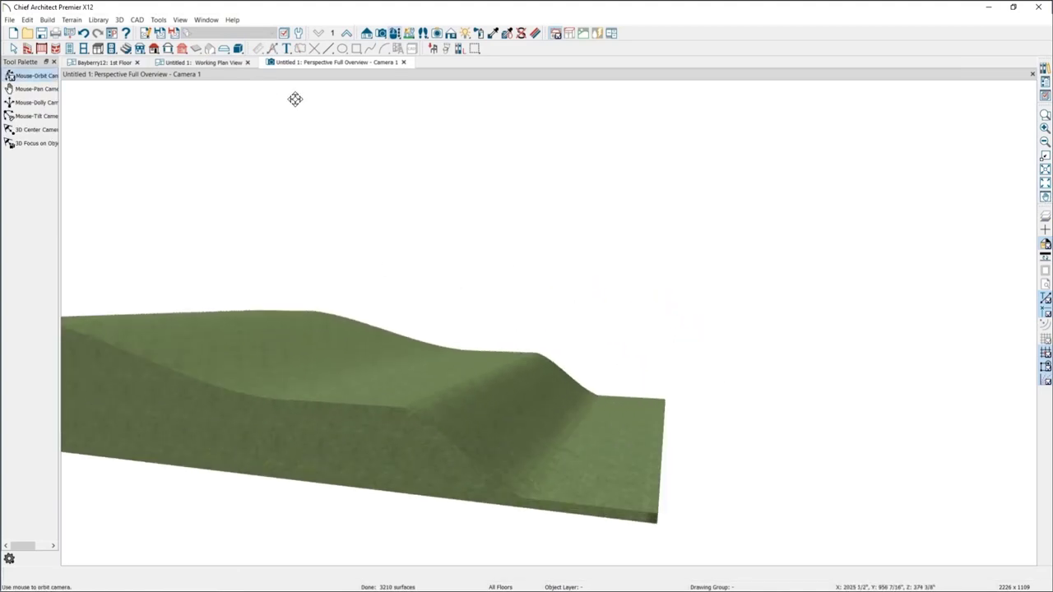
{"action": "left_click_drag", "start_coordinate": [345, 62], "coordinate": [733, 83]}
{"action": "scroll", "coordinate": [307, 213], "scroll_direction": "up", "scroll_amount": 3}
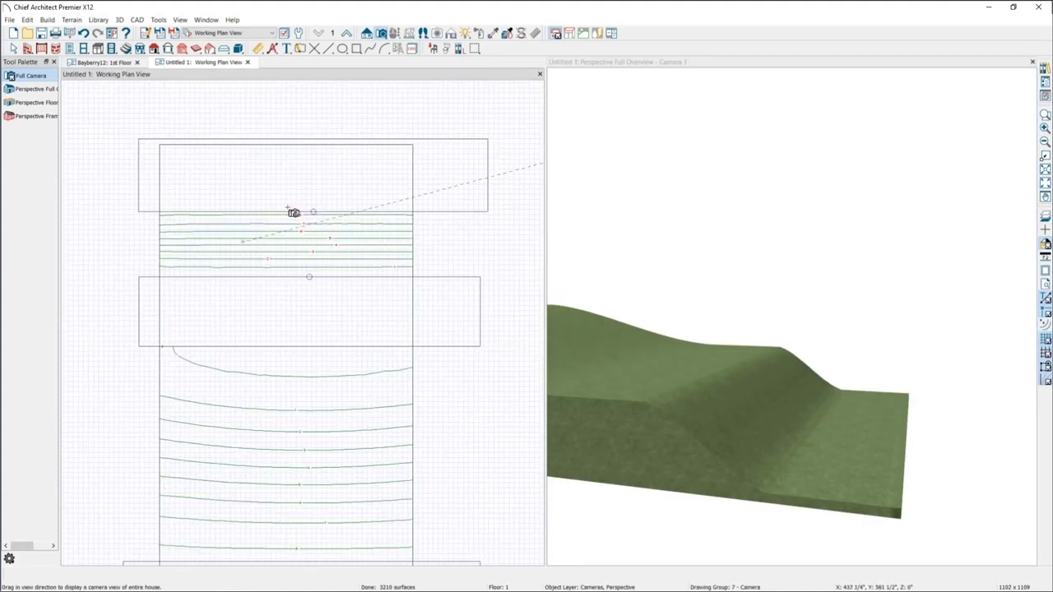
- Shorten the upper elevation region by moving its lower edge up, and check the longer slope in the camera view
{"action": "left_click", "coordinate": [263, 217]}
{"action": "left_click_drag", "start_coordinate": [263, 217], "coordinate": [264, 189]}
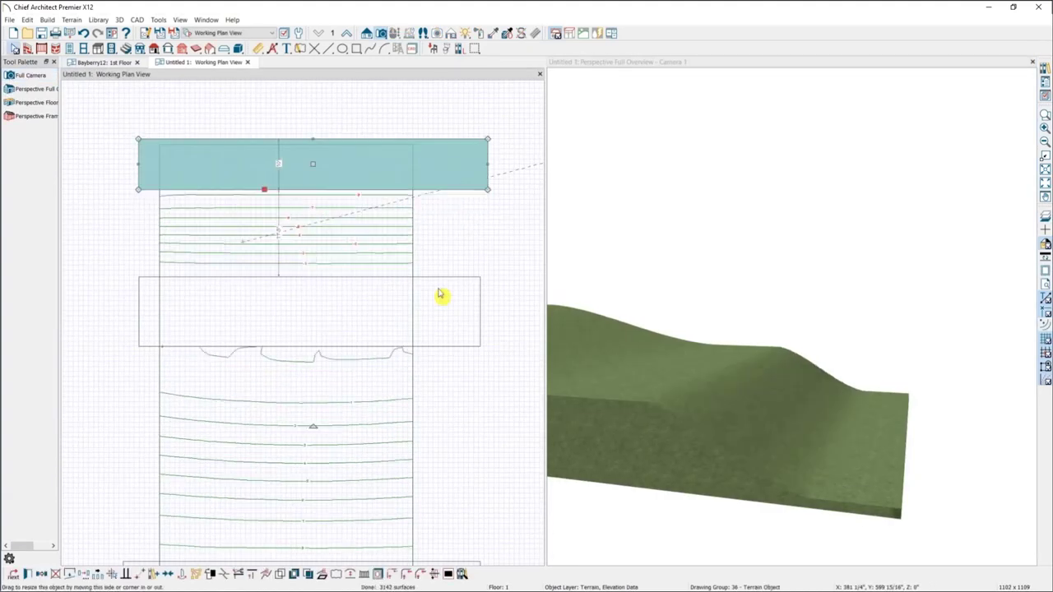
{"action": "left_click", "coordinate": [321, 346]}
{"action": "middle_click_drag", "start_coordinate": [849, 369], "coordinate": [777, 371]}
{"action": "scroll", "coordinate": [736, 352], "scroll_direction": "up", "scroll_amount": 3}
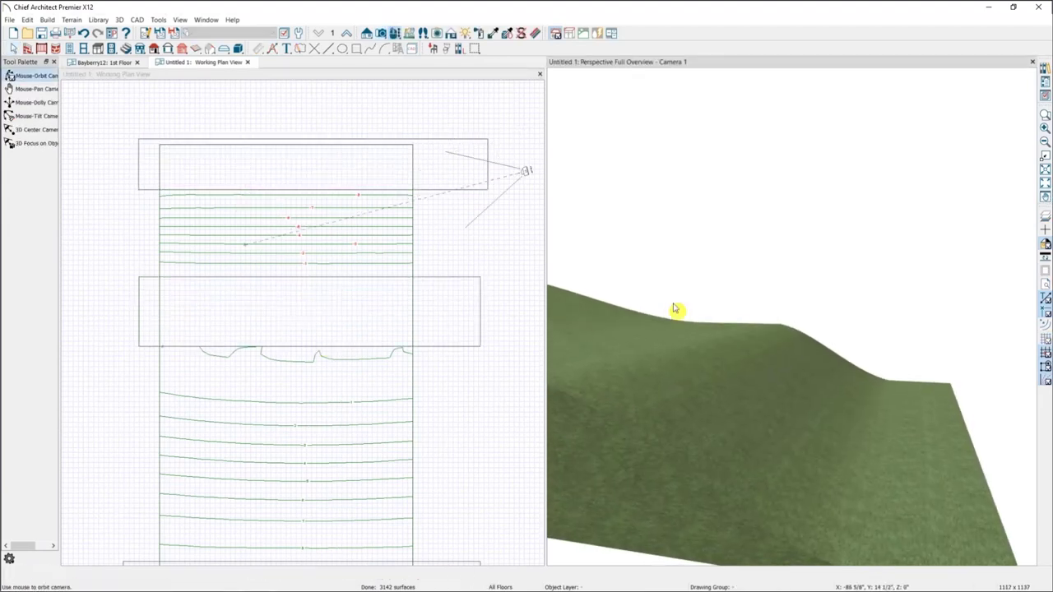
- Draw a straight exterior staircase across the contour lines between the upper and middle elevation regions
{"action": "scroll", "coordinate": [265, 258], "scroll_direction": "up", "scroll_amount": 2}
{"action": "scroll", "coordinate": [354, 252], "scroll_direction": "up", "scroll_amount": 1}
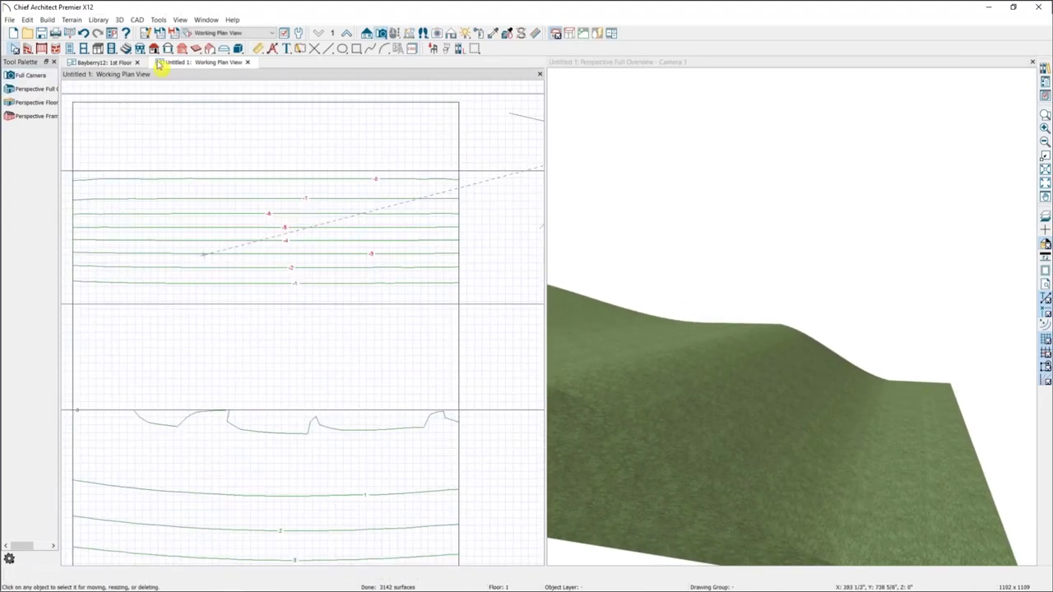
{"action": "left_click", "coordinate": [126, 48]}
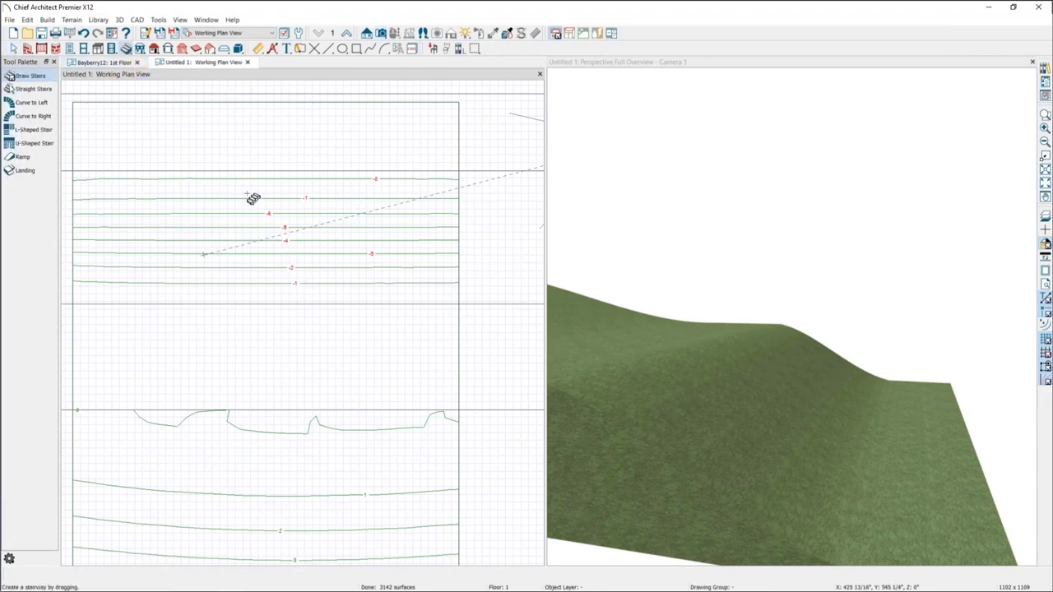
{"action": "left_click_drag", "start_coordinate": [261, 167], "coordinate": [278, 334]}
{"action": "middle_click_drag", "start_coordinate": [787, 409], "coordinate": [736, 435]}
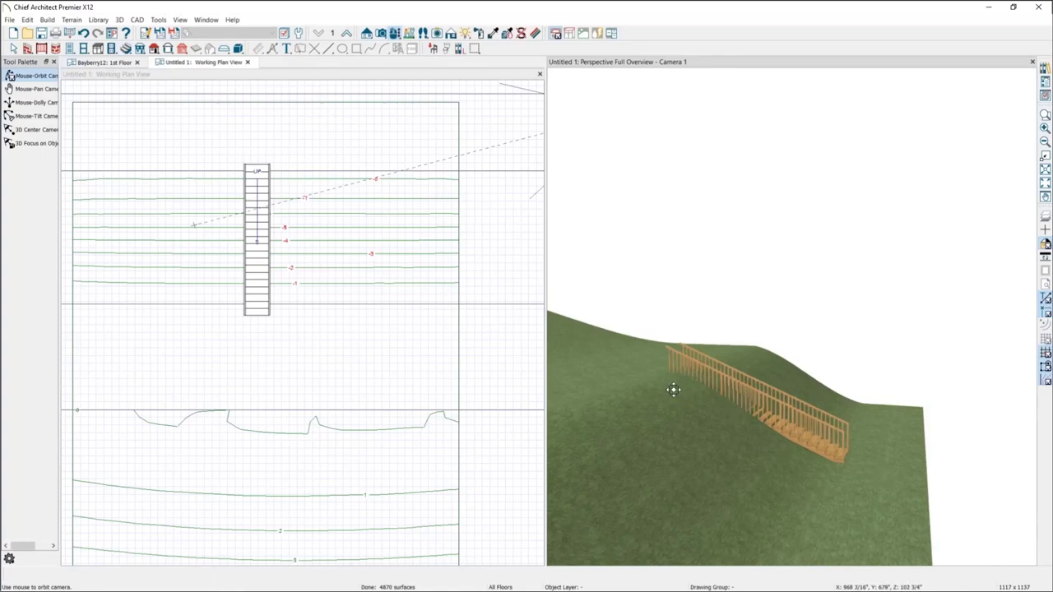
{"action": "middle_click_drag", "start_coordinate": [293, 178], "coordinate": [287, 175]}
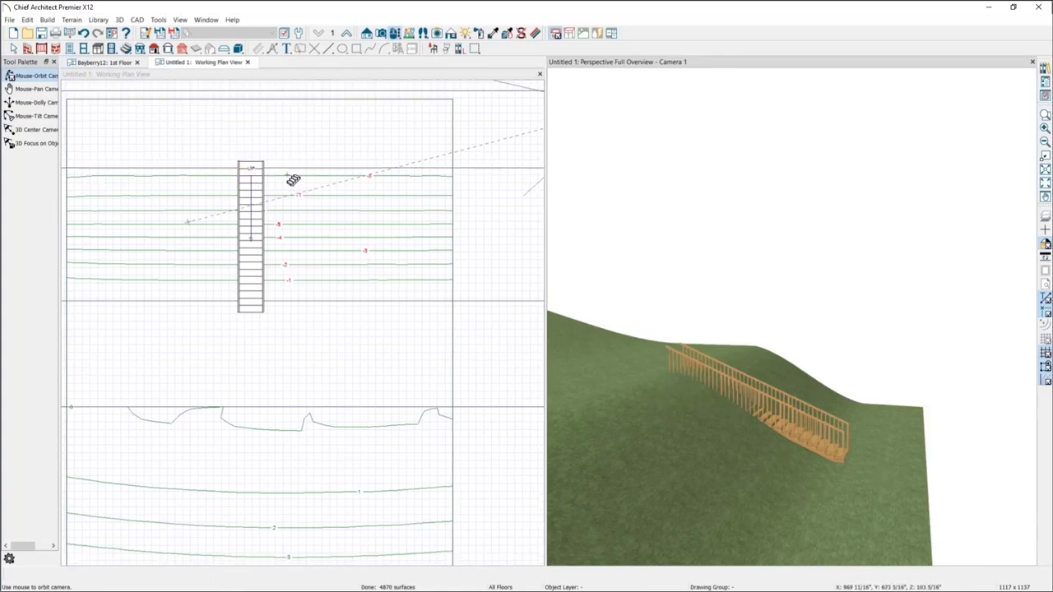
- Shorten the staircase by moving its lower edge up to the -5 contour line
{"action": "left_click", "coordinate": [251, 311]}
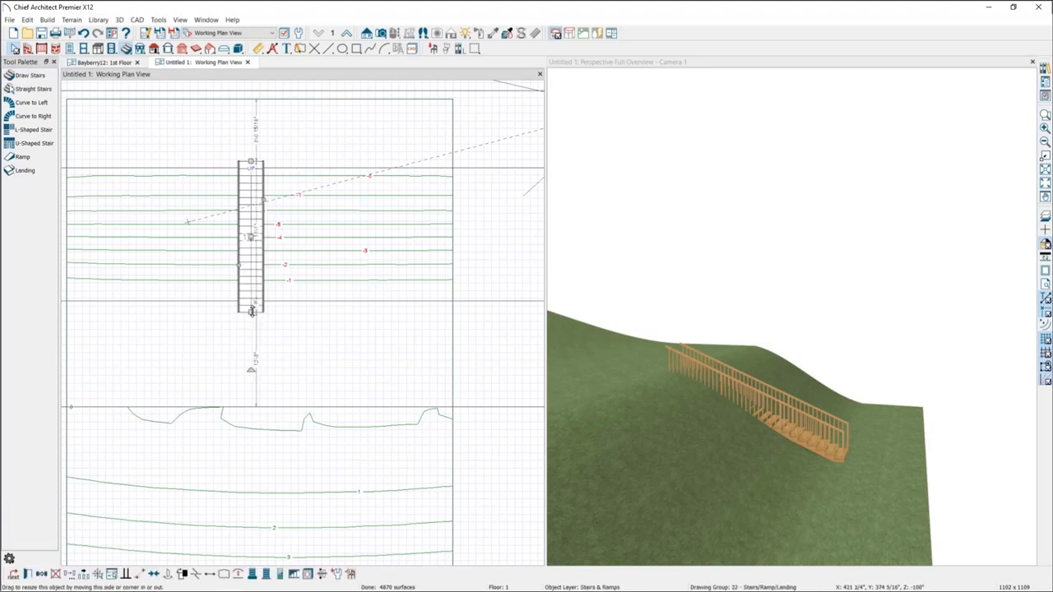
{"action": "scroll", "coordinate": [360, 245], "scroll_direction": "up", "scroll_amount": 2}
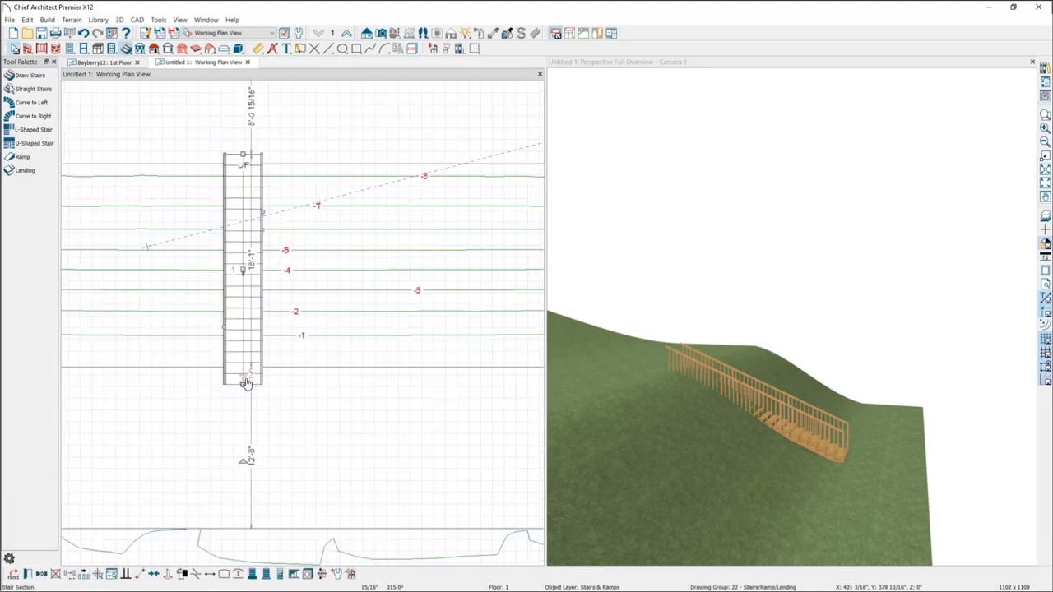
{"action": "left_click_drag", "start_coordinate": [243, 383], "coordinate": [244, 248]}
- Draw a small rectangular elevation region directly below the lower edge of the staircase
{"action": "left_click", "coordinate": [98, 19]}
{"action": "mouse_move", "coordinate": [82, 24]}
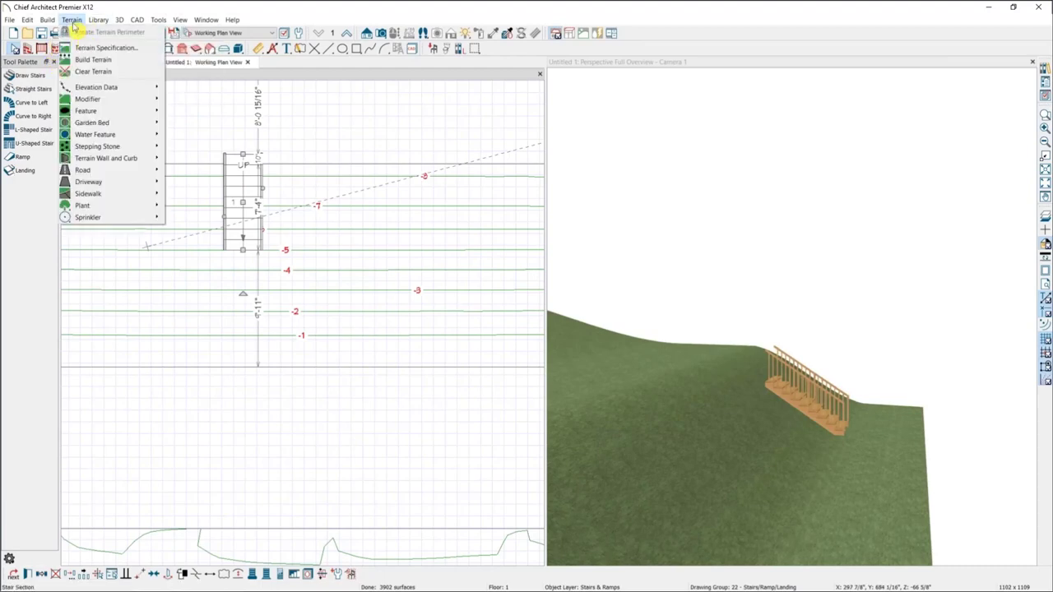
{"action": "mouse_move", "coordinate": [111, 88]}
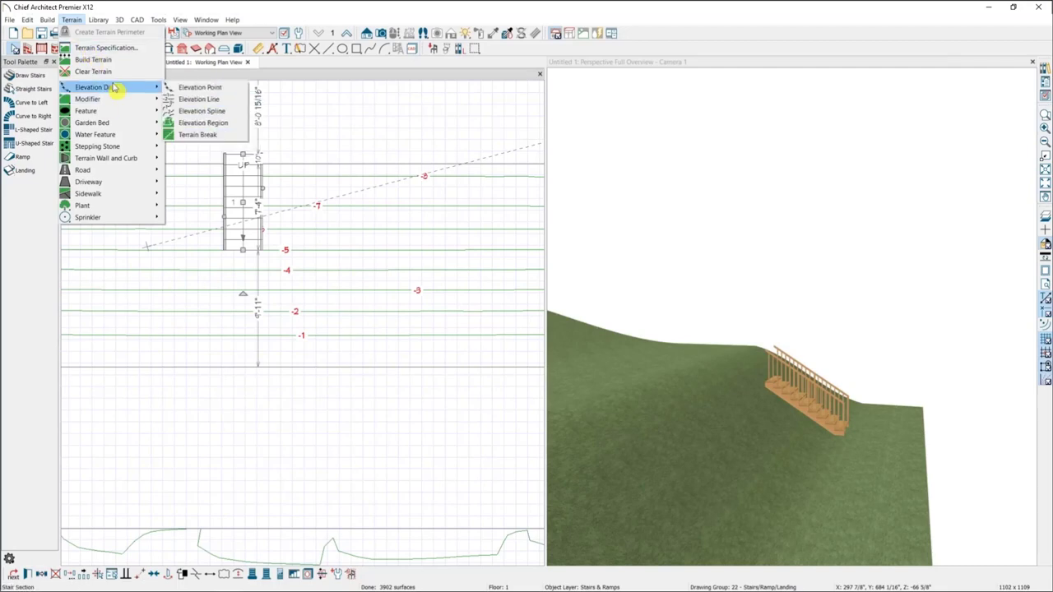
{"action": "left_click", "coordinate": [203, 123]}
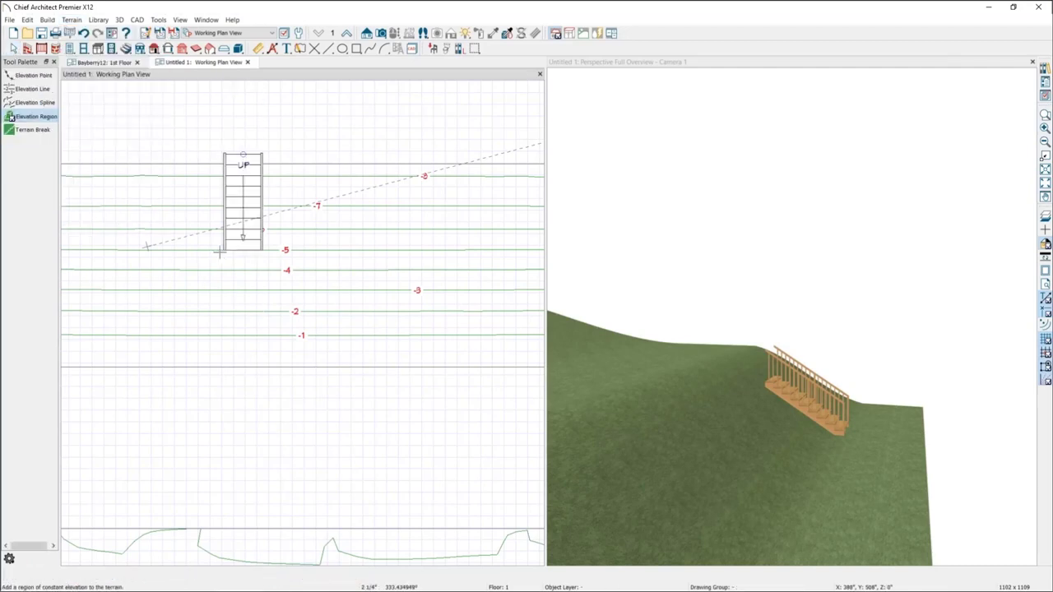
{"action": "left_click_drag", "start_coordinate": [211, 251], "coordinate": [276, 290]}
{"action": "scroll", "coordinate": [273, 288], "scroll_direction": "up", "scroll_amount": 4}
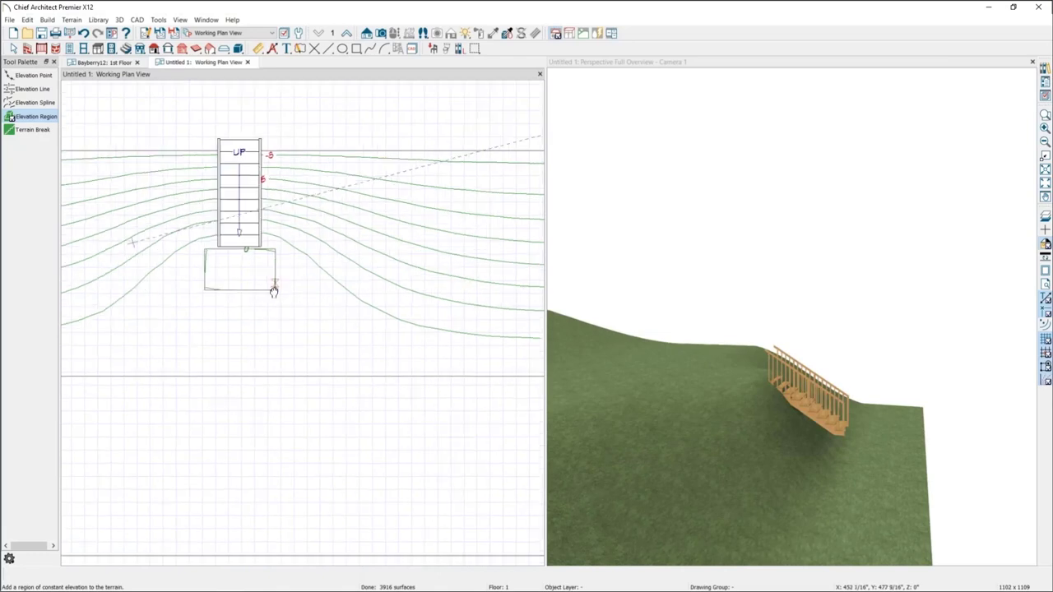
- Draw a landing over the small elevation region and delete the staircase attached to it
{"action": "left_click", "coordinate": [126, 49]}
{"action": "left_click", "coordinate": [24, 170]}
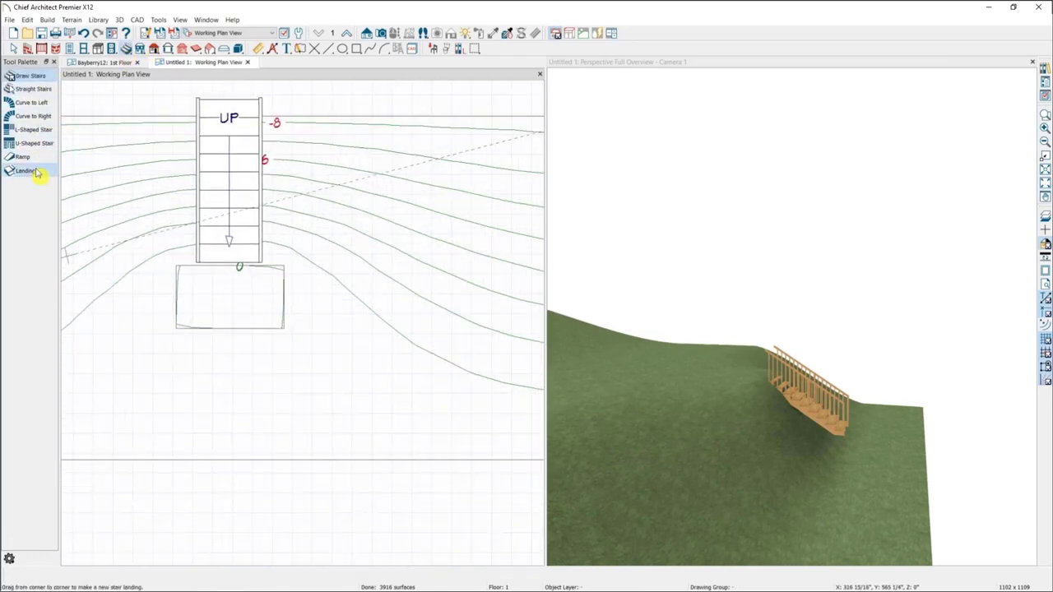
{"action": "left_click_drag", "start_coordinate": [180, 268], "coordinate": [283, 328]}
{"action": "middle_click_drag", "start_coordinate": [317, 358], "coordinate": [338, 364]}
{"action": "left_click", "coordinate": [268, 277]}
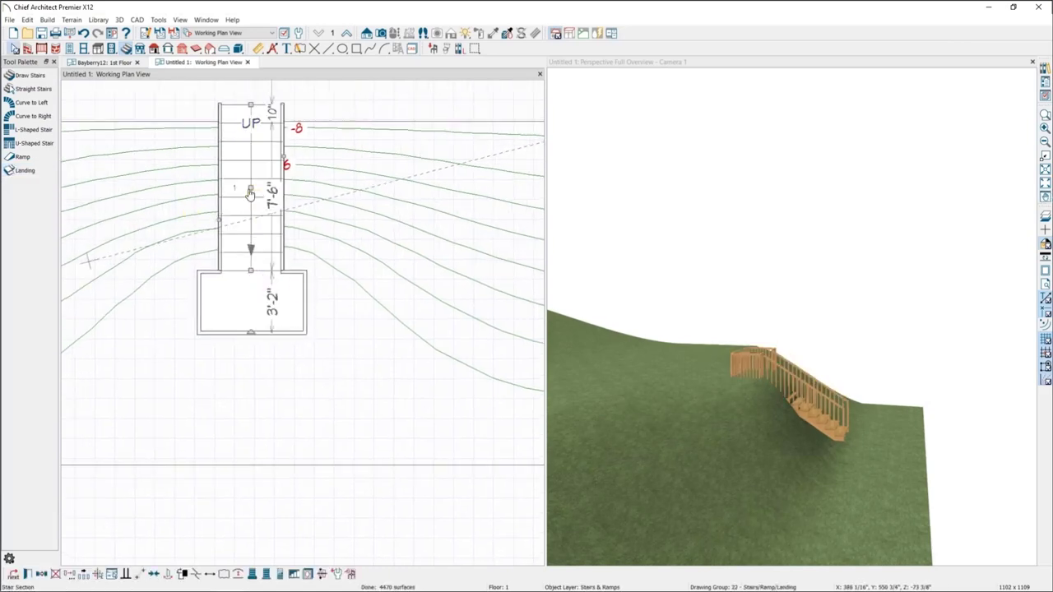
{"action": "key", "text": "Delete"}
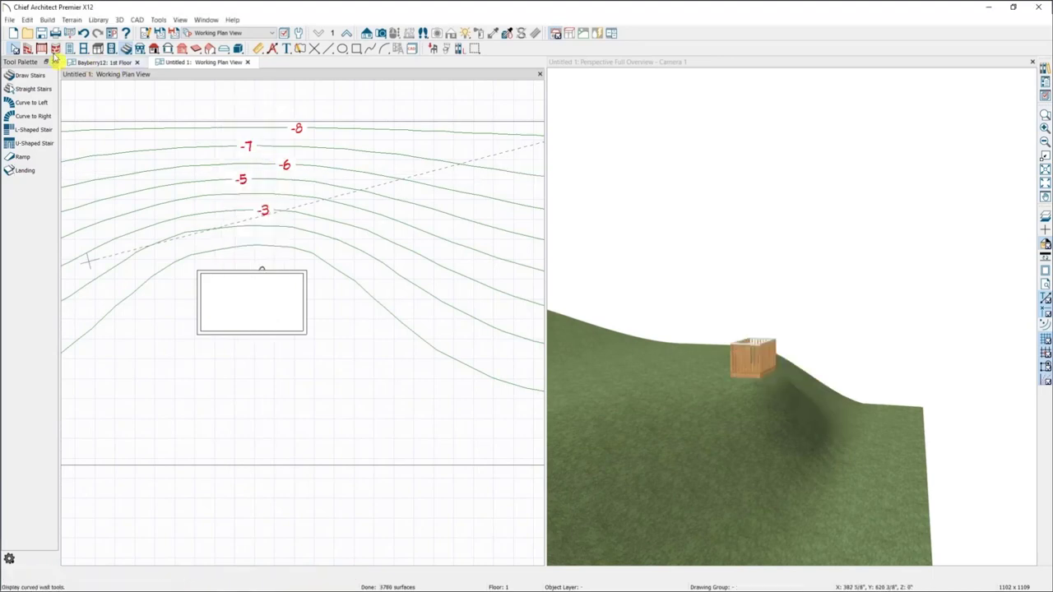
{"action": "left_click", "coordinate": [29, 75]}
{"action": "left_click", "coordinate": [251, 189]}
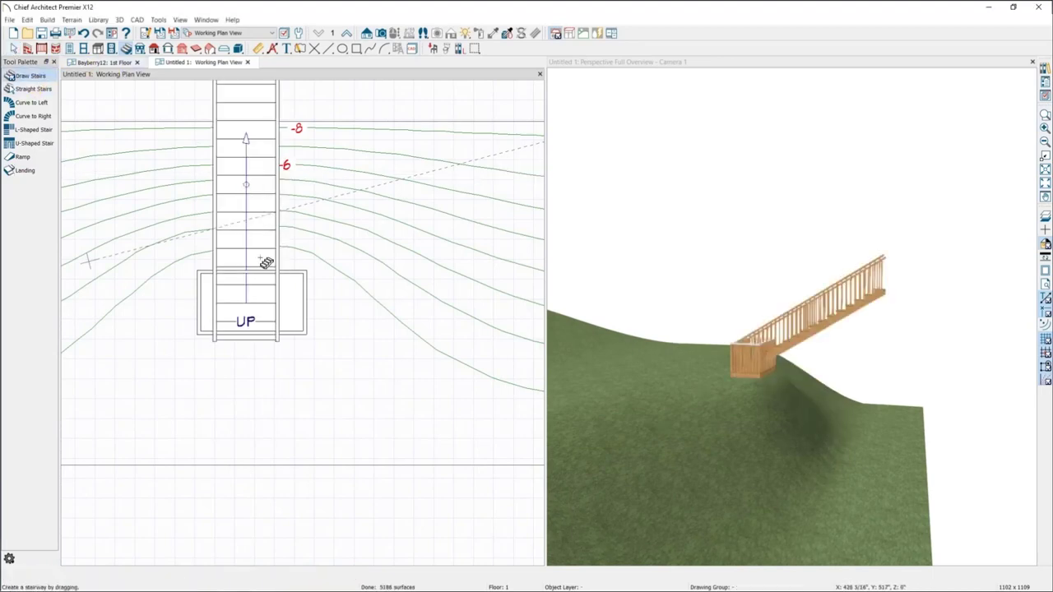
{"action": "key", "text": "space"}
{"action": "left_click", "coordinate": [238, 148]}
{"action": "key", "text": "Delete"}
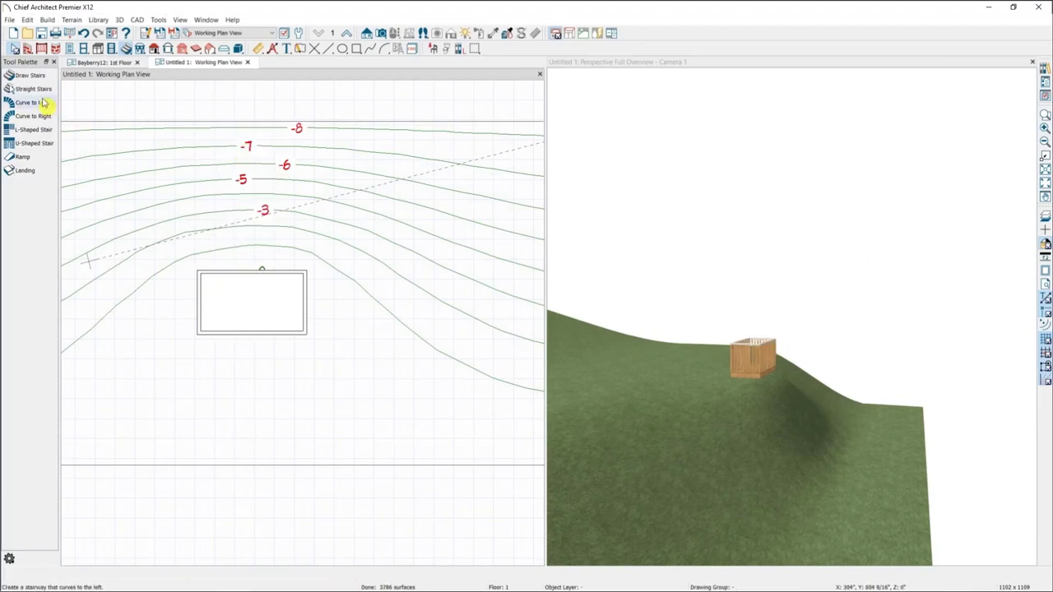
- Draw a full-width staircase from the landing's upper edge down the slope and check it in the camera view
{"action": "left_click", "coordinate": [29, 75]}
{"action": "left_click_drag", "start_coordinate": [261, 274], "coordinate": [252, 105]}
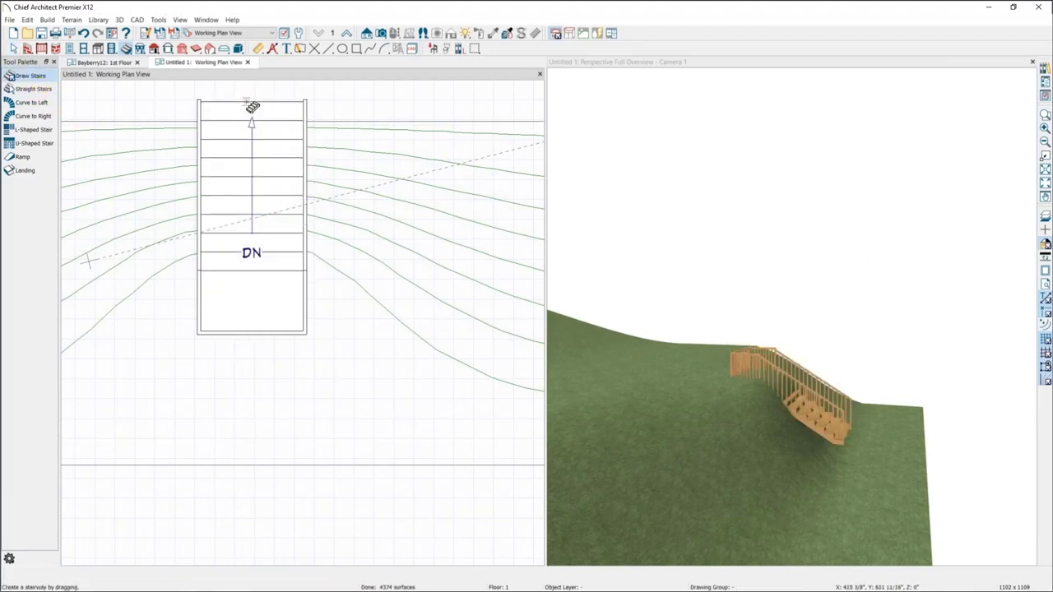
{"action": "left_click_drag", "start_coordinate": [847, 456], "coordinate": [824, 307]}
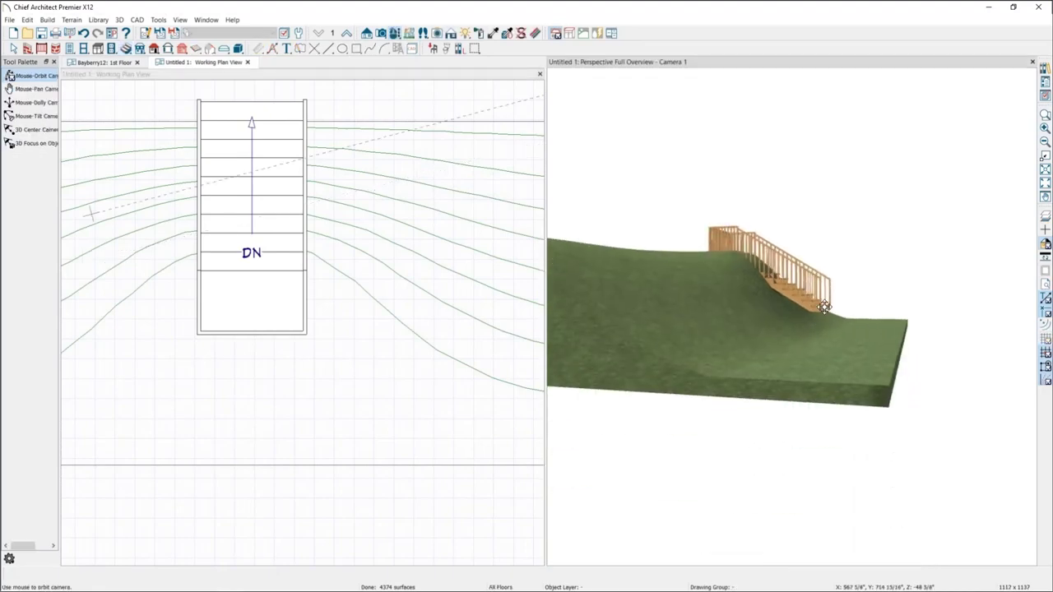
{"action": "scroll", "coordinate": [825, 307], "scroll_direction": "up", "scroll_amount": 4}
{"action": "middle_click_drag", "start_coordinate": [796, 330], "coordinate": [797, 358]}
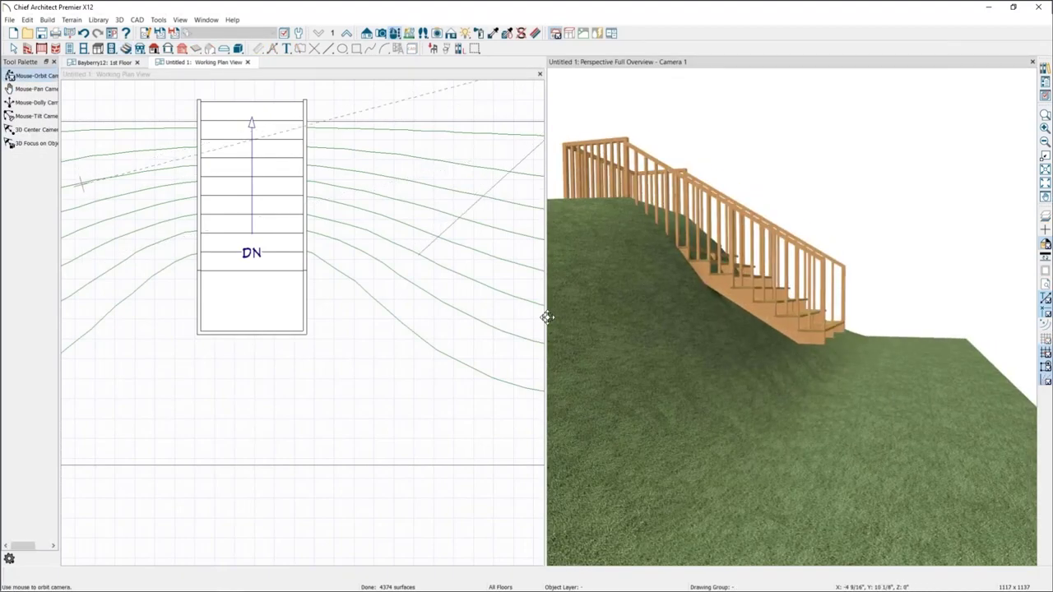
- Open the new staircase's specification and turn off Automatic Heights
{"action": "left_click", "coordinate": [256, 206]}
{"action": "double_click", "coordinate": [264, 205]}
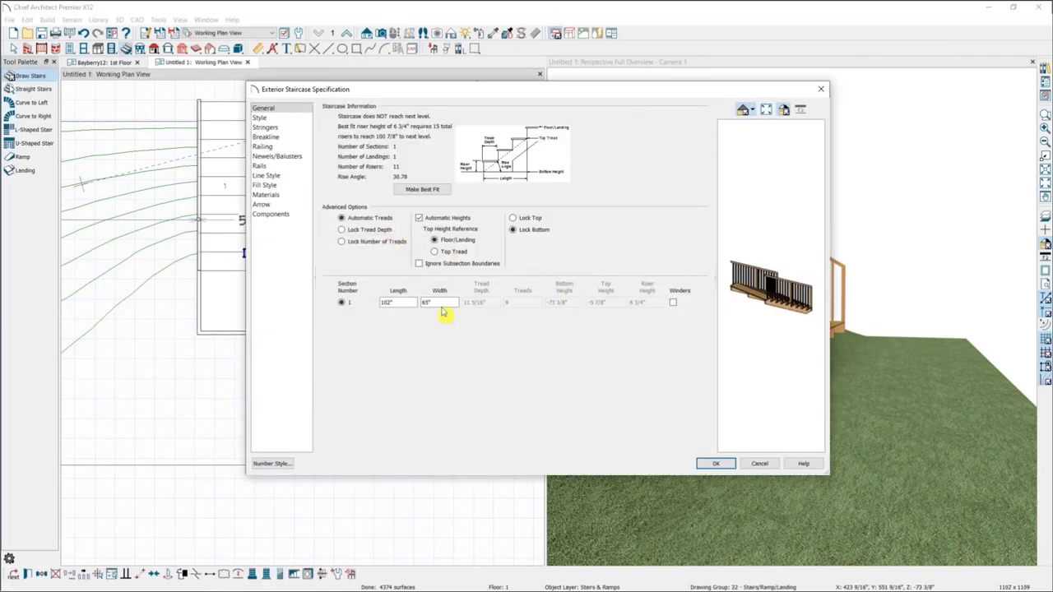
{"action": "left_click", "coordinate": [448, 220]}
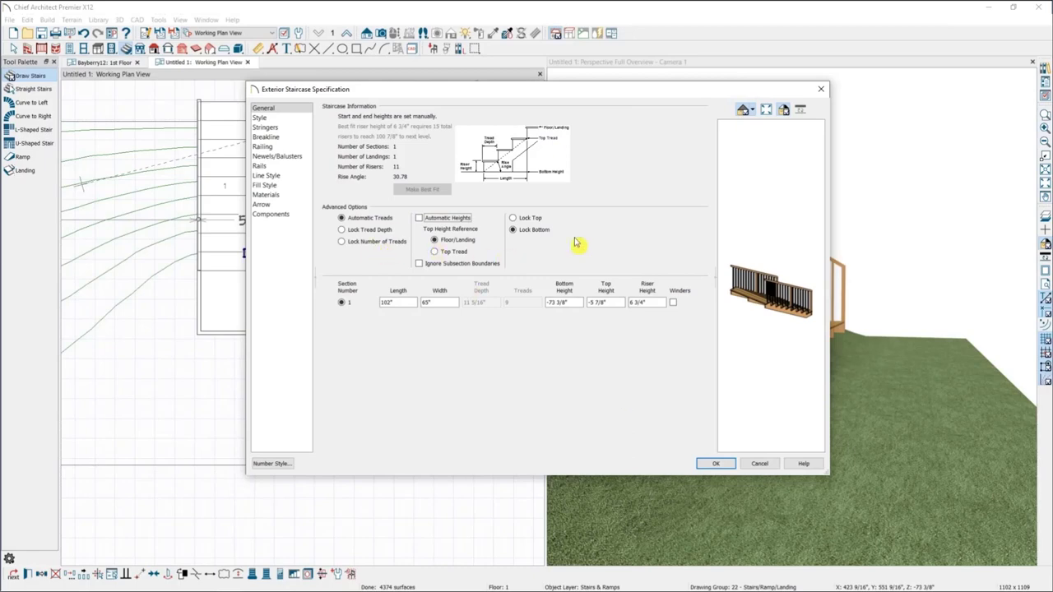
{"action": "left_click_drag", "start_coordinate": [699, 91], "coordinate": [410, 77]}
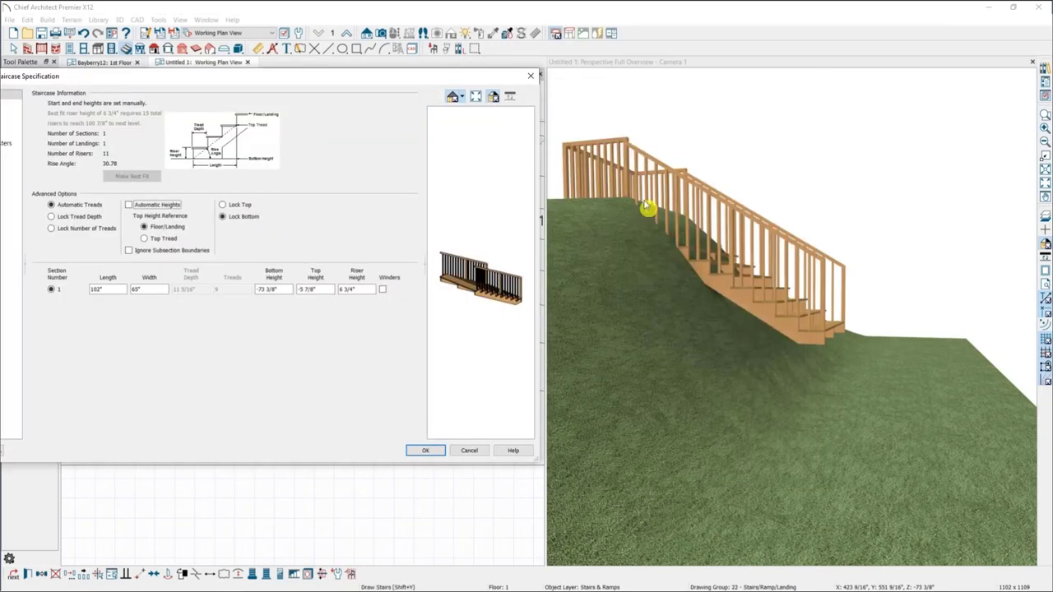
{"action": "left_click_drag", "start_coordinate": [266, 81], "coordinate": [476, 105]}
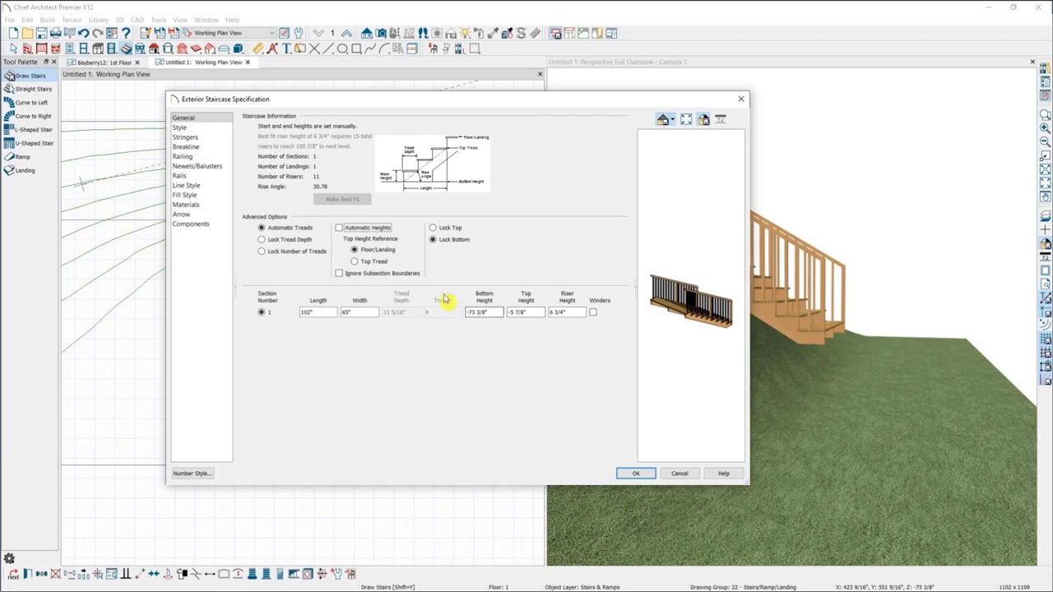
{"action": "left_click_drag", "start_coordinate": [526, 109], "coordinate": [454, 129]}
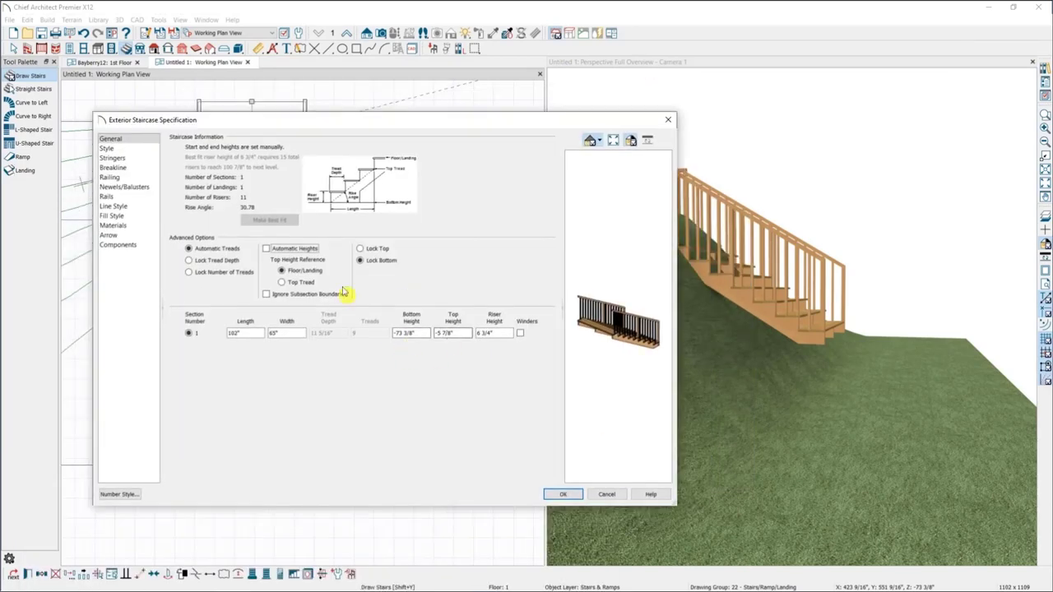
- Lock the staircase's top and set its bottom height to -100"
{"action": "left_click", "coordinate": [361, 248]}
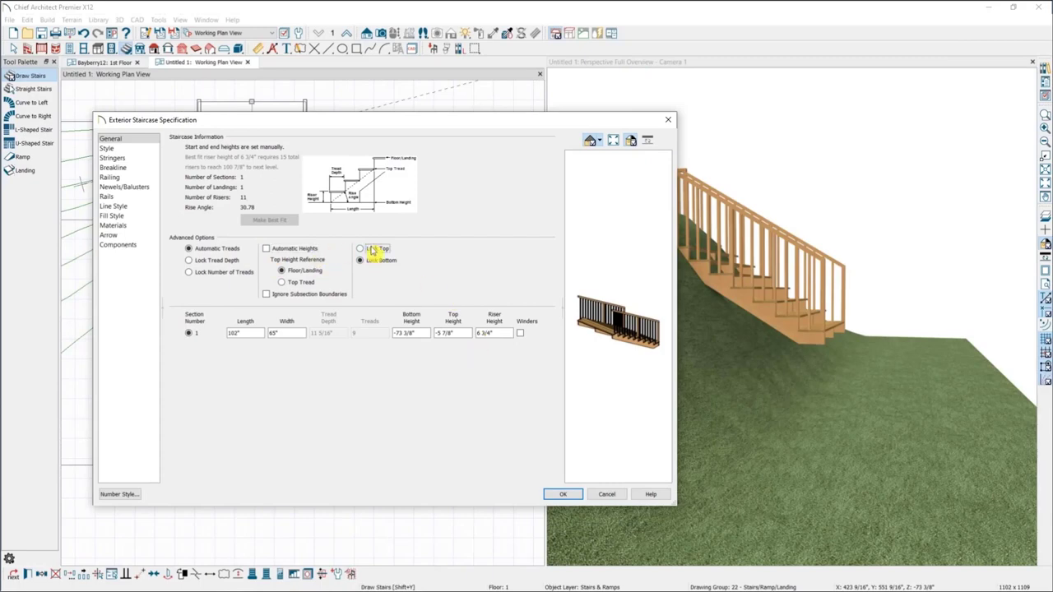
{"action": "double_click", "coordinate": [468, 333]}
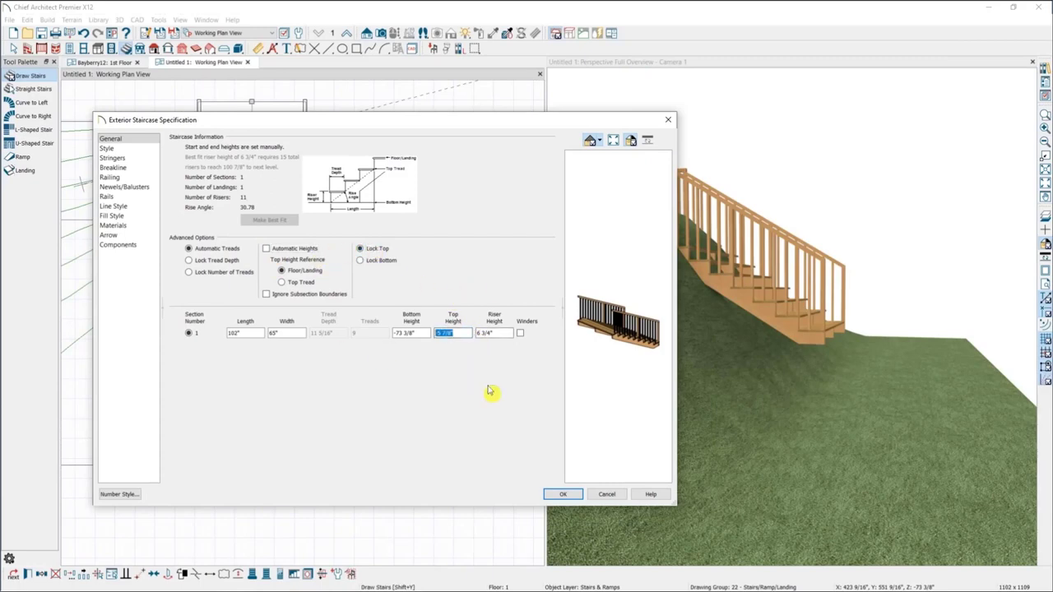
{"action": "key", "text": "shift+Tab"}
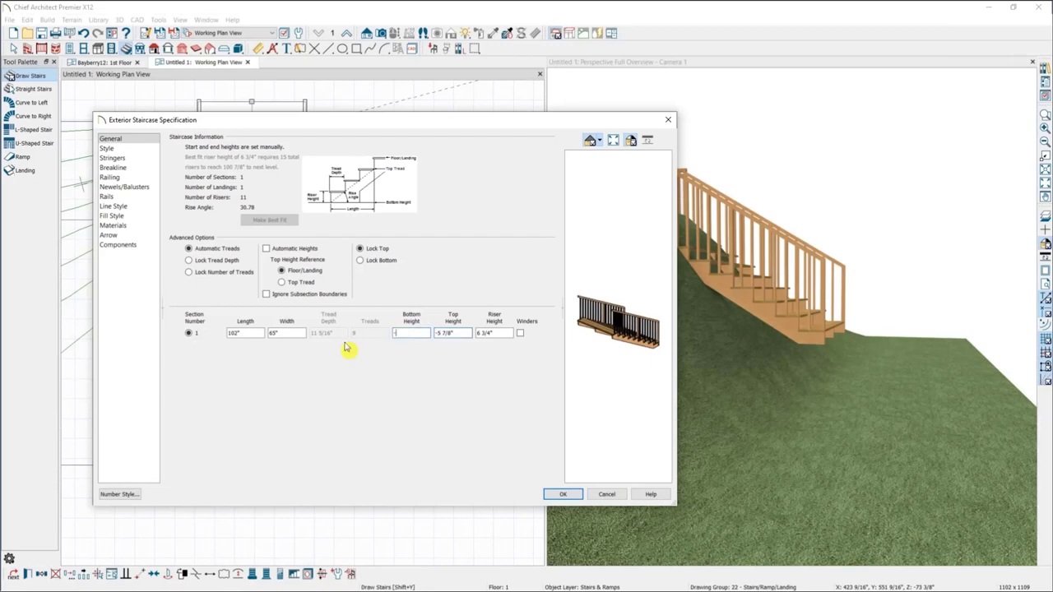
{"action": "left_click", "coordinate": [563, 495]}
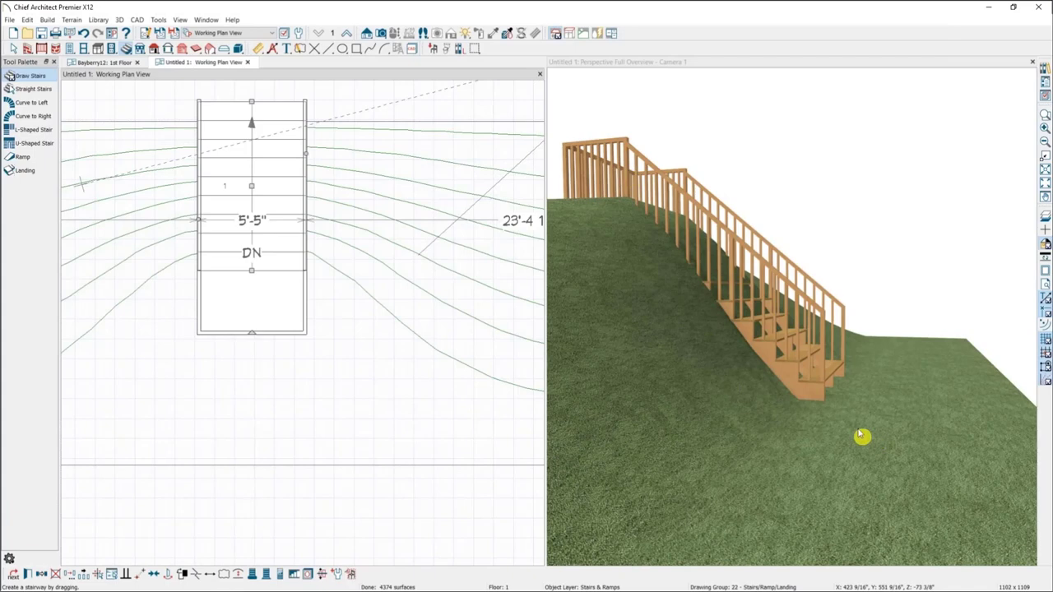
- Examine how the staircase and landing sit on the slope, and select the elevation region under the landing
{"action": "middle_click_drag", "start_coordinate": [279, 319], "coordinate": [324, 327]}
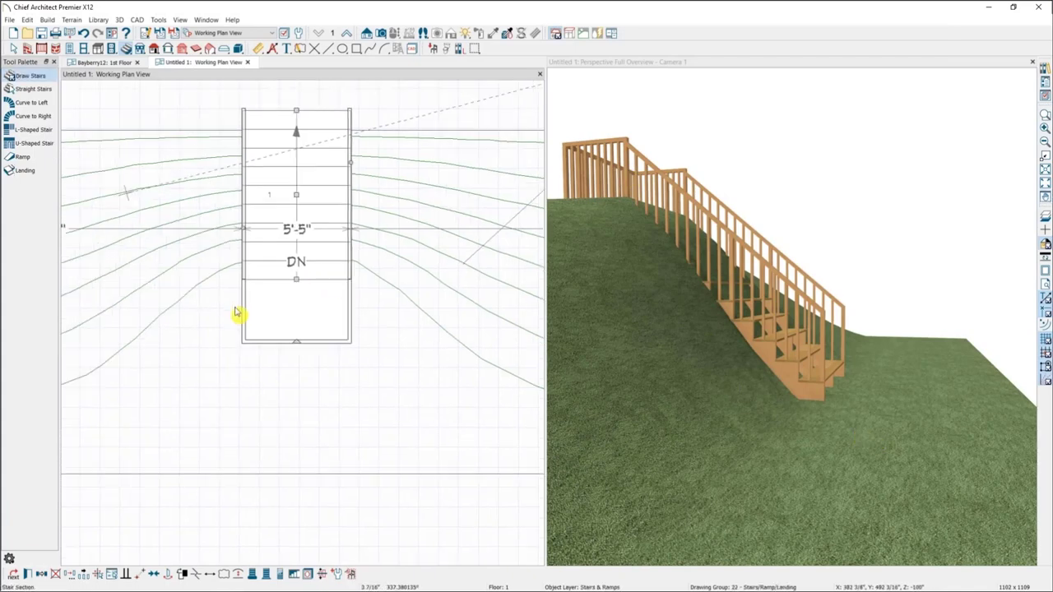
{"action": "left_click_drag", "start_coordinate": [608, 288], "coordinate": [665, 275]}
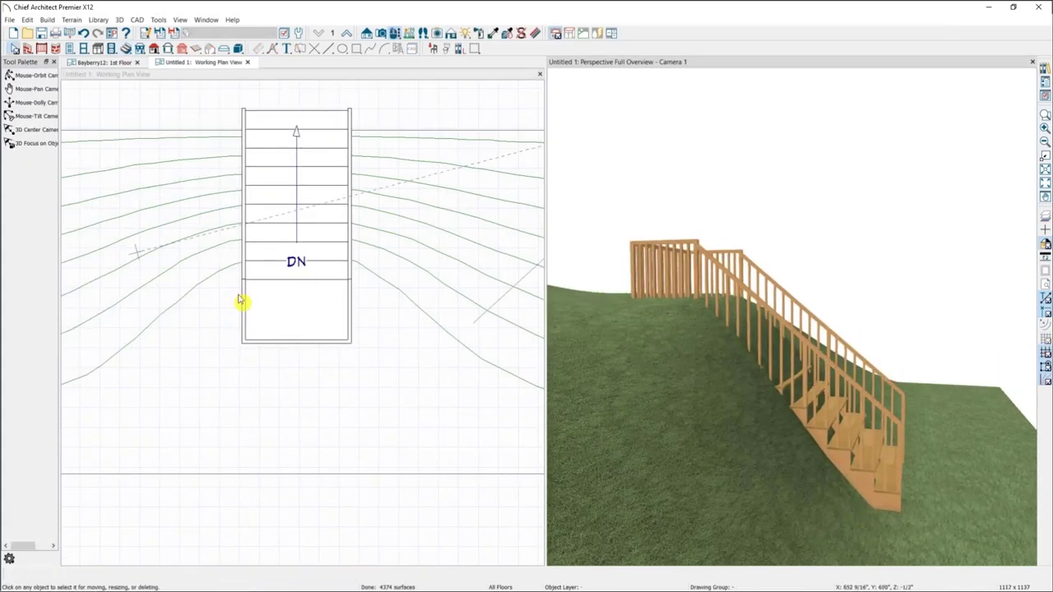
{"action": "left_click", "coordinate": [232, 326]}
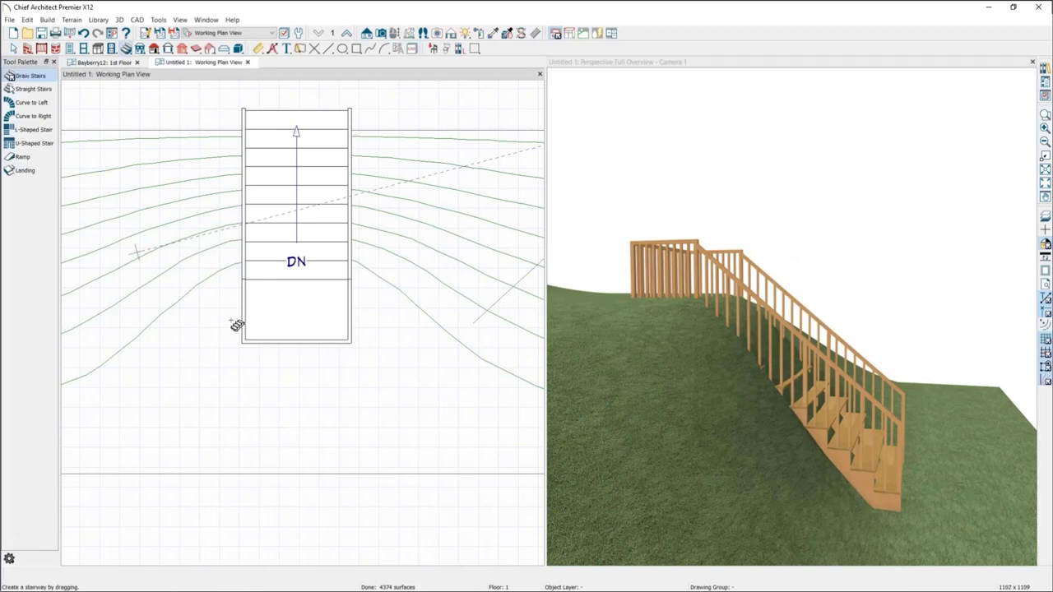
{"action": "key", "text": "space"}
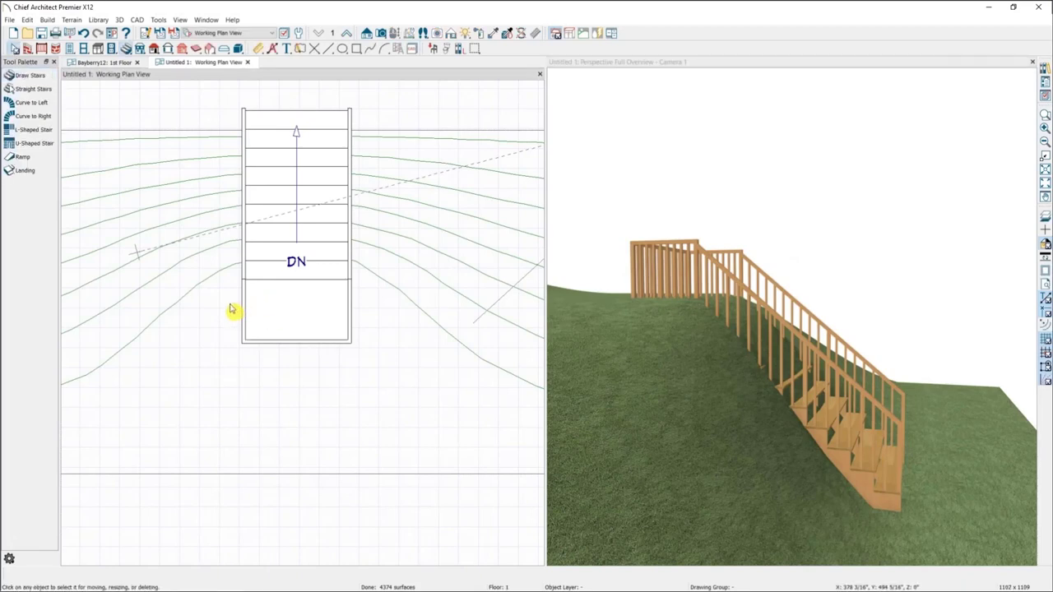
{"action": "left_click", "coordinate": [243, 312]}
{"action": "left_click", "coordinate": [245, 314]}
{"action": "left_click", "coordinate": [245, 313]}
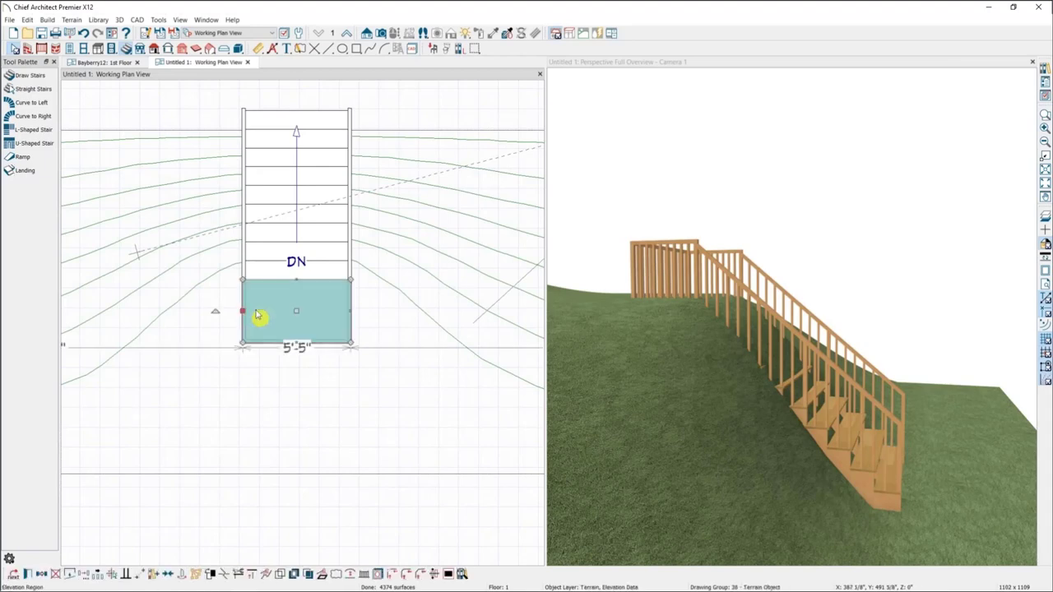
{"action": "left_click_drag", "start_coordinate": [773, 437], "coordinate": [689, 392]}
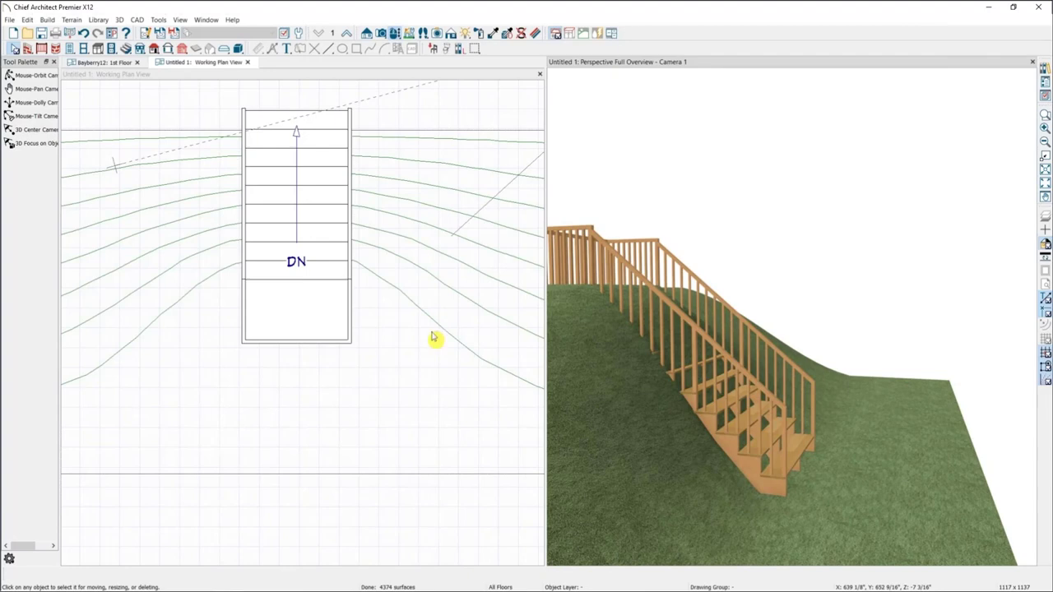
- Turn off Auto Adjust Height for the landing and set its top height to 12"
{"action": "middle_click_drag", "start_coordinate": [578, 333], "coordinate": [664, 356]}
{"action": "middle_click_drag", "start_coordinate": [372, 306], "coordinate": [373, 306]}
{"action": "left_click", "coordinate": [376, 305]}
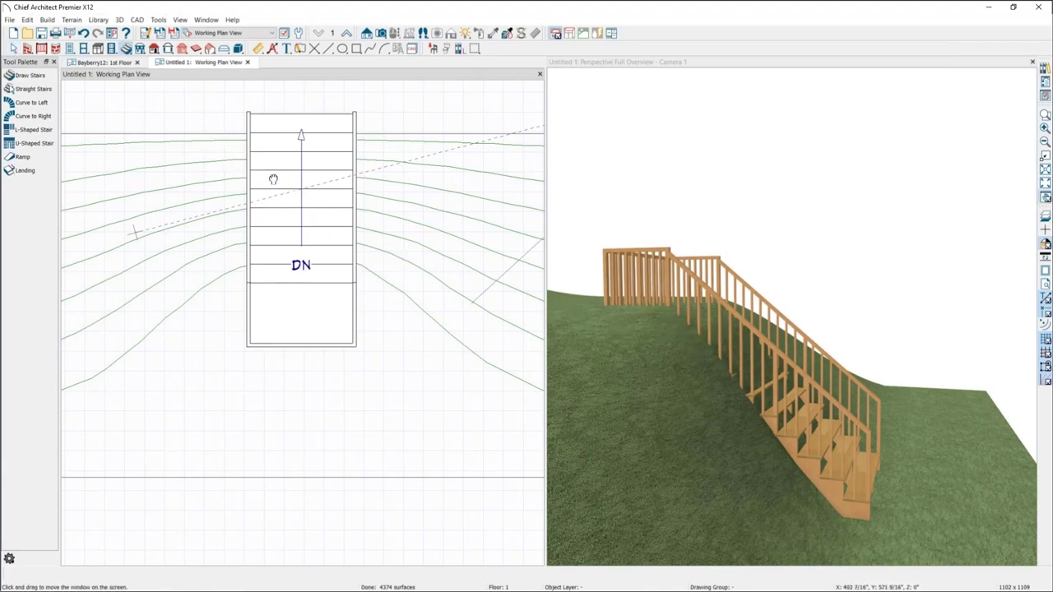
{"action": "middle_click_drag", "start_coordinate": [272, 179], "coordinate": [259, 159]}
{"action": "middle_click_drag", "start_coordinate": [679, 367], "coordinate": [724, 392]}
{"action": "left_click", "coordinate": [752, 442]}
{"action": "left_click", "coordinate": [312, 316]}
{"action": "left_click", "coordinate": [313, 316]}
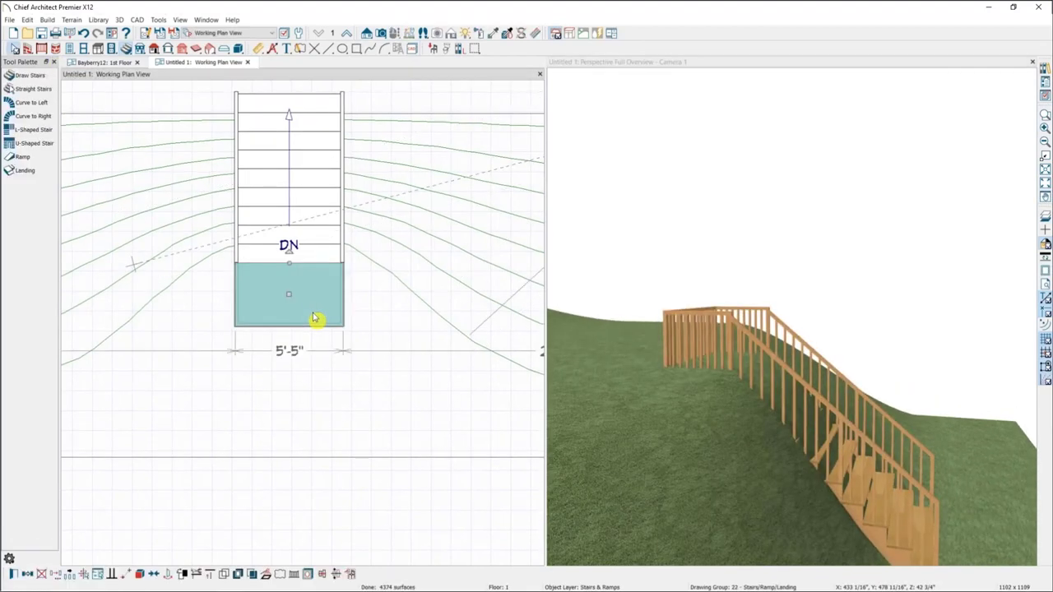
{"action": "left_click", "coordinate": [319, 297]}
{"action": "left_click", "coordinate": [319, 297]}
{"action": "double_click", "coordinate": [324, 297]}
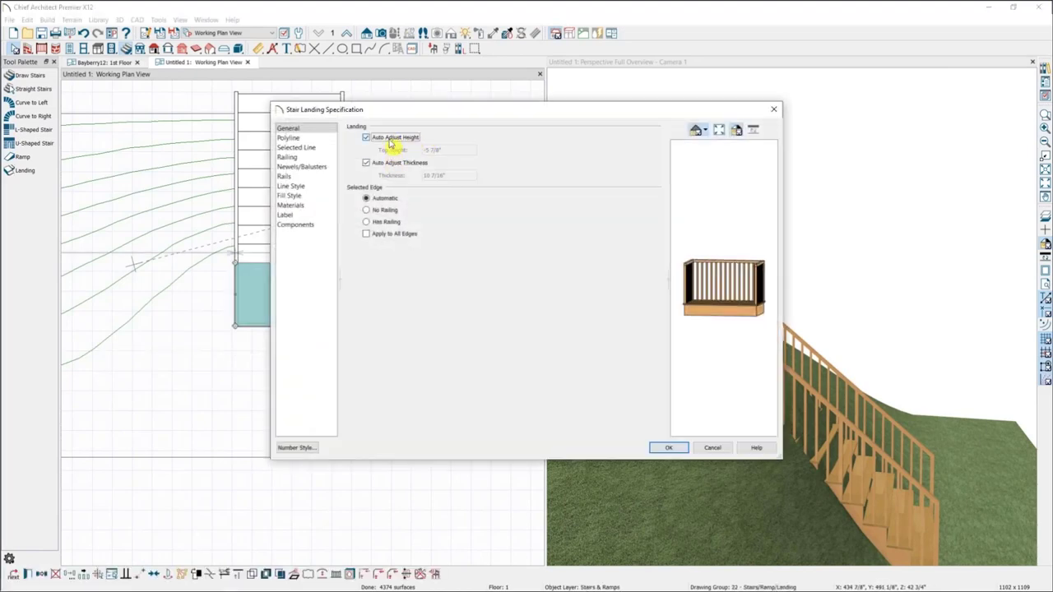
{"action": "left_click", "coordinate": [391, 140]}
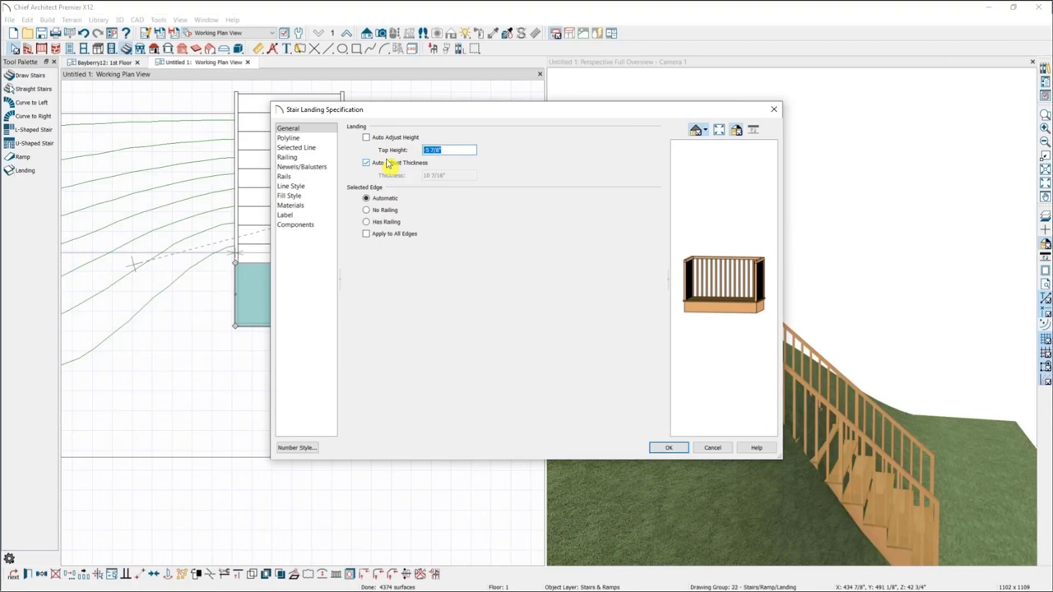
{"action": "key", "text": "Return"}
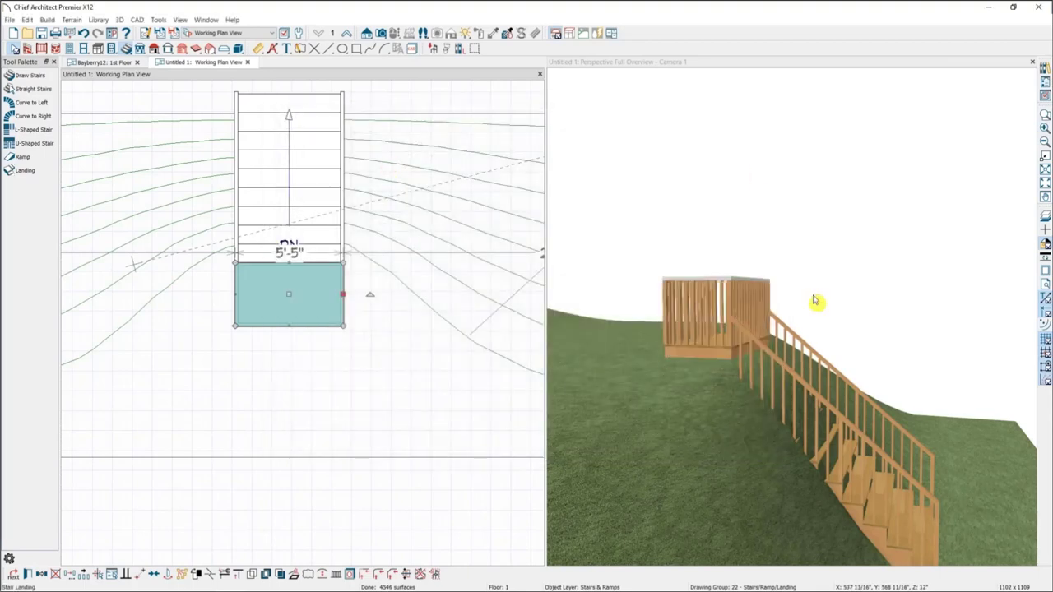
- Delete the existing staircase and draw a new full-width one from the raised landing's downhill edge down the slope
{"action": "middle_click_drag", "start_coordinate": [778, 394], "coordinate": [738, 385]}
{"action": "left_click", "coordinate": [284, 259]}
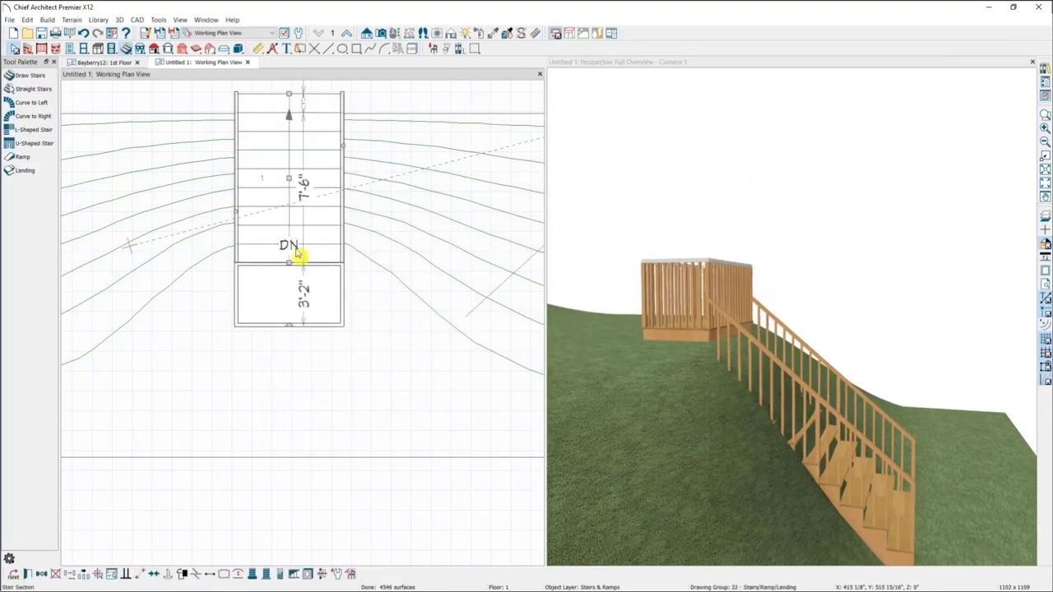
{"action": "key", "text": "Delete"}
{"action": "left_click", "coordinate": [25, 75]}
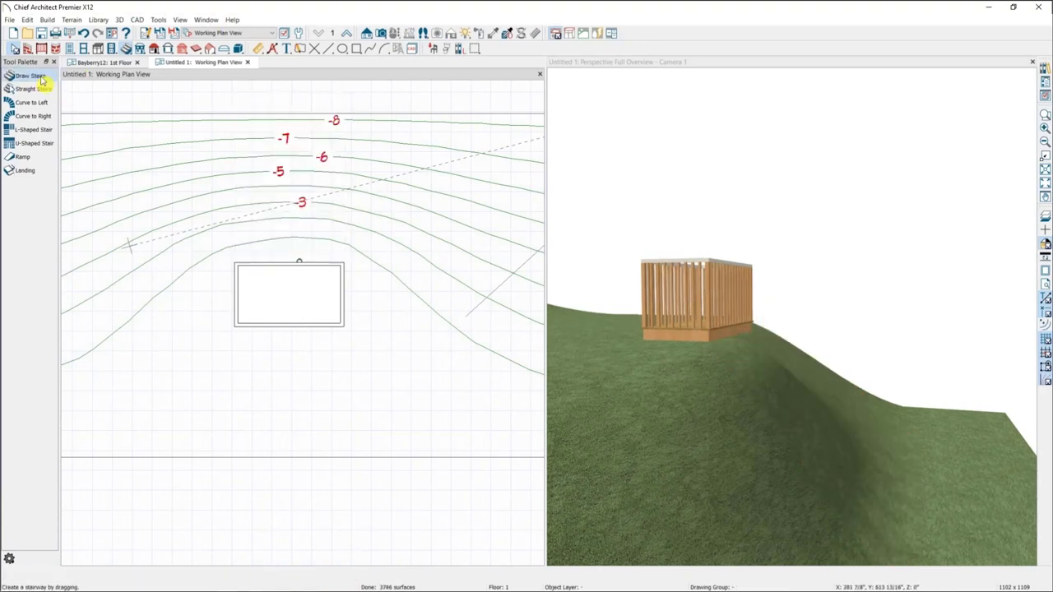
{"action": "left_click_drag", "start_coordinate": [294, 261], "coordinate": [282, 97]}
{"action": "left_click", "coordinate": [728, 408]}
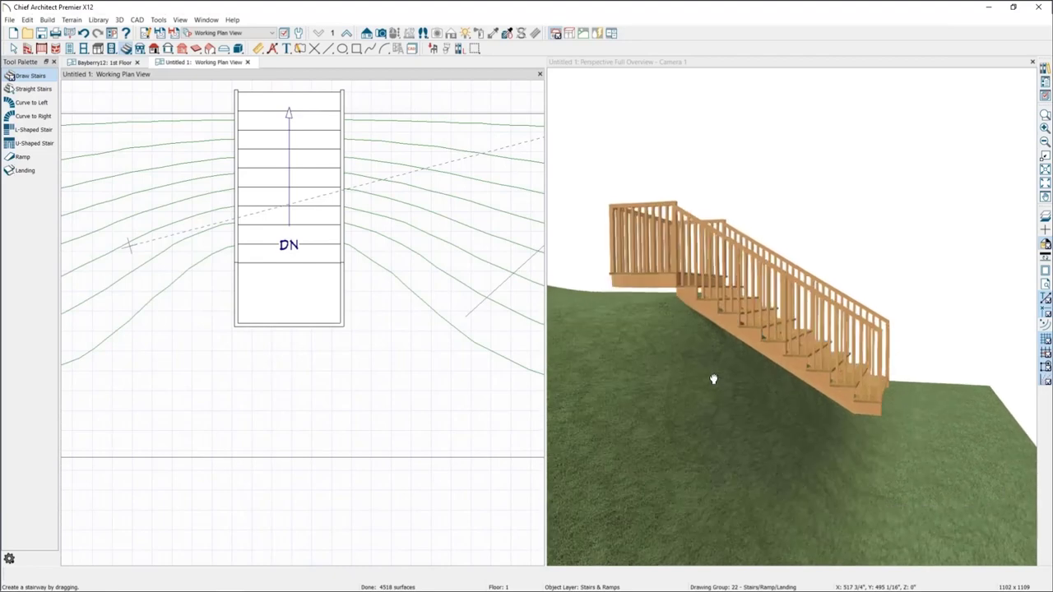
- Turn off Automatic Heights for the redrawn staircase and set its bottom height to -100"
{"action": "left_click", "coordinate": [277, 110]}
{"action": "double_click", "coordinate": [276, 108]}
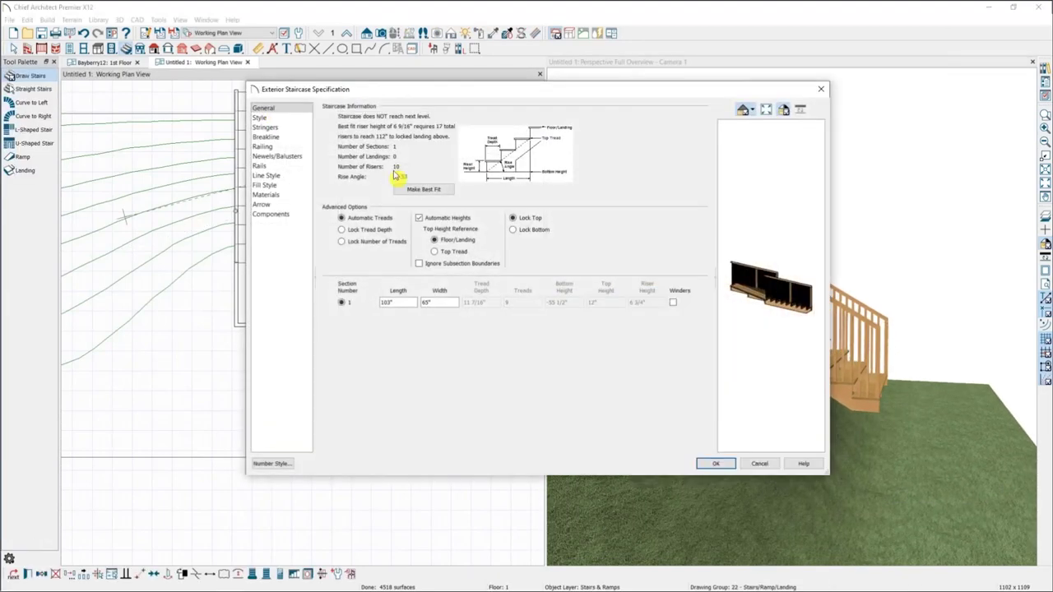
{"action": "left_click", "coordinate": [444, 219]}
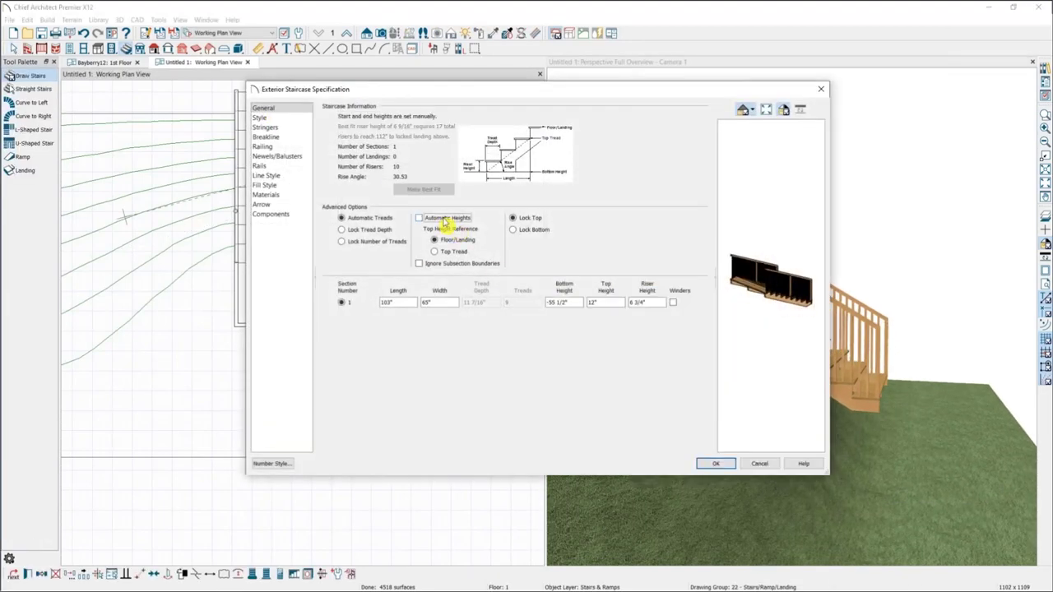
{"action": "left_click", "coordinate": [568, 303]}
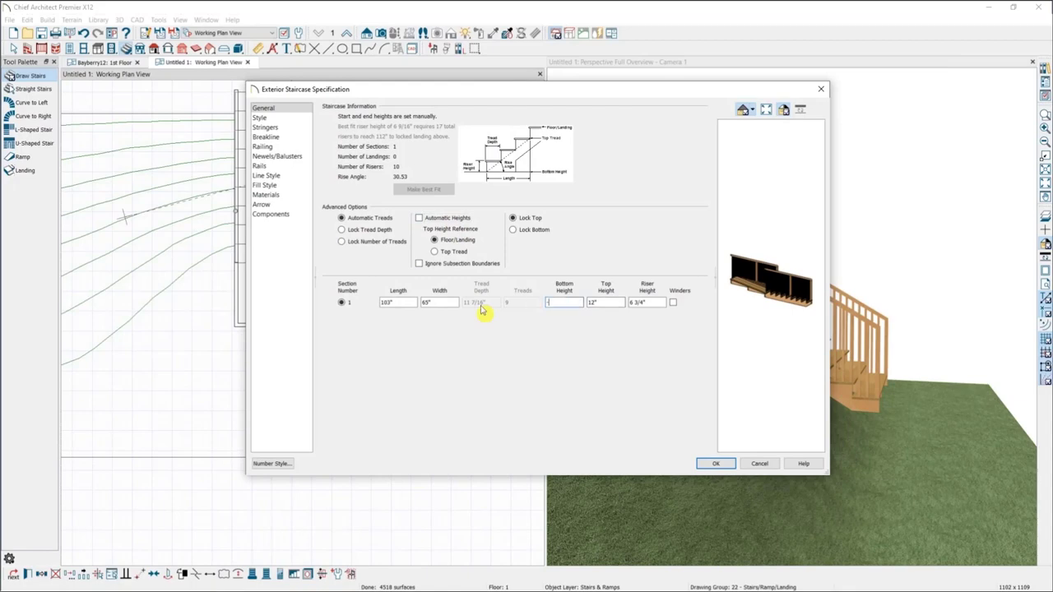
{"action": "left_click", "coordinate": [712, 464]}
- Turn off Open Risers in the staircase's style settings
{"action": "middle_click_drag", "start_coordinate": [804, 441], "coordinate": [717, 503]}
{"action": "left_click", "coordinate": [714, 507]}
{"action": "double_click", "coordinate": [716, 508]}
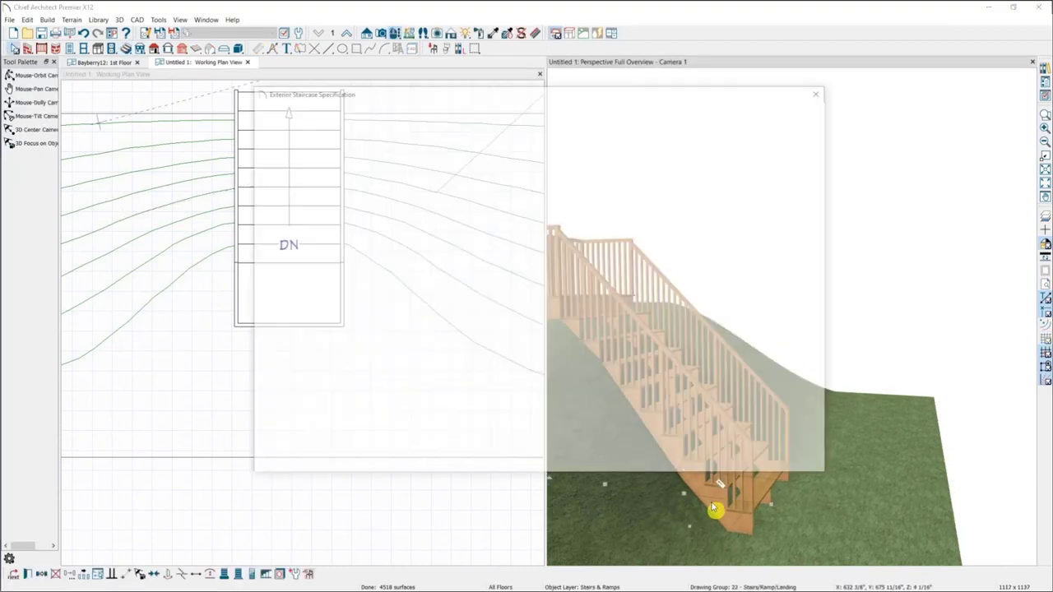
{"action": "left_click", "coordinate": [260, 118]}
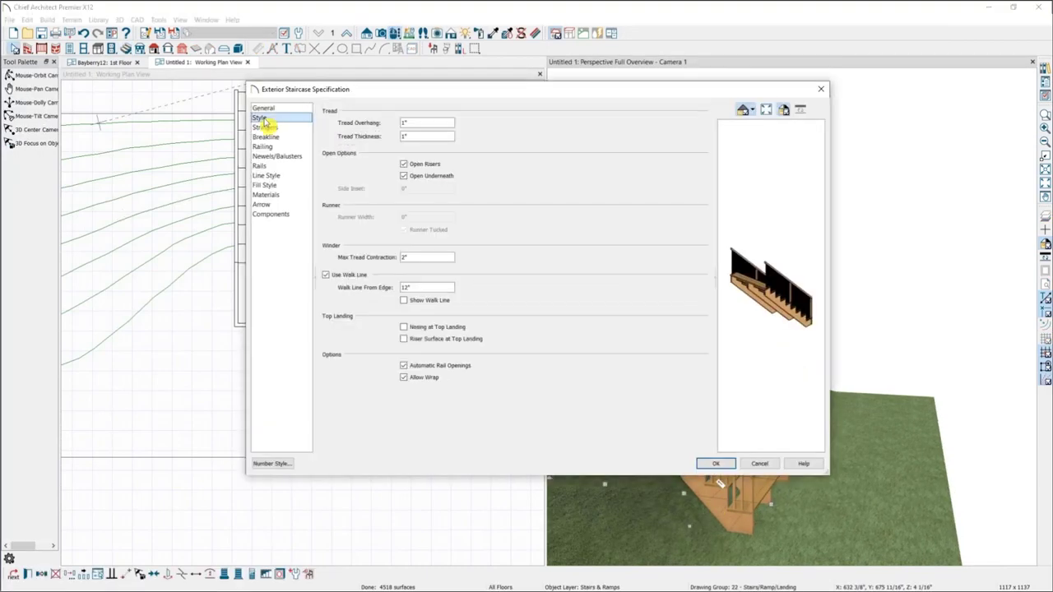
{"action": "left_click", "coordinate": [415, 164]}
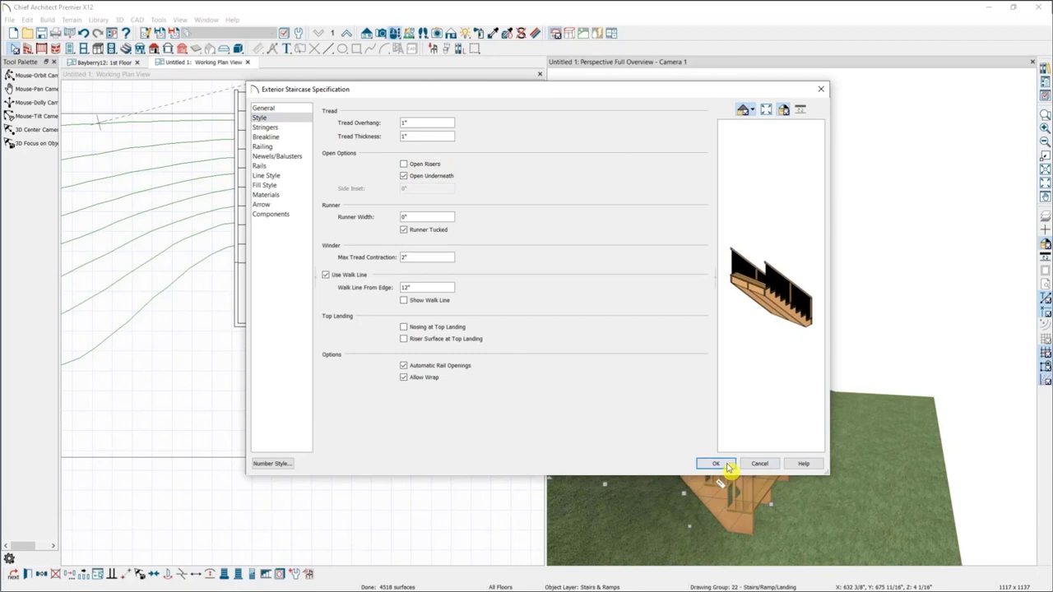
{"action": "left_click", "coordinate": [715, 463]}
{"action": "middle_click_drag", "start_coordinate": [701, 451], "coordinate": [760, 469]}
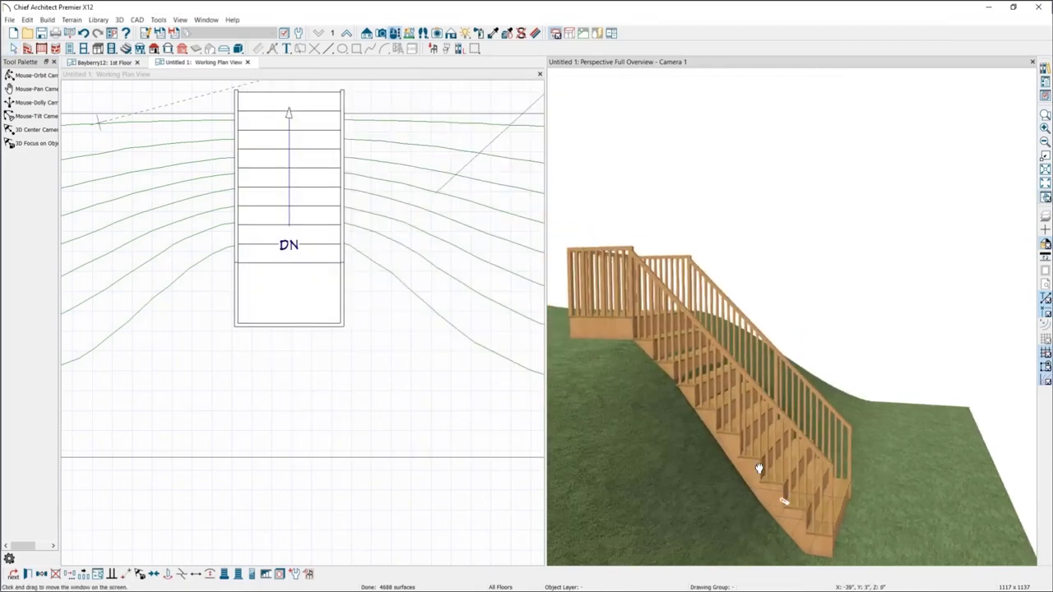
- Select the landing and staircase together and nudge them slightly down the slope in plan
{"action": "left_click", "coordinate": [285, 279]}
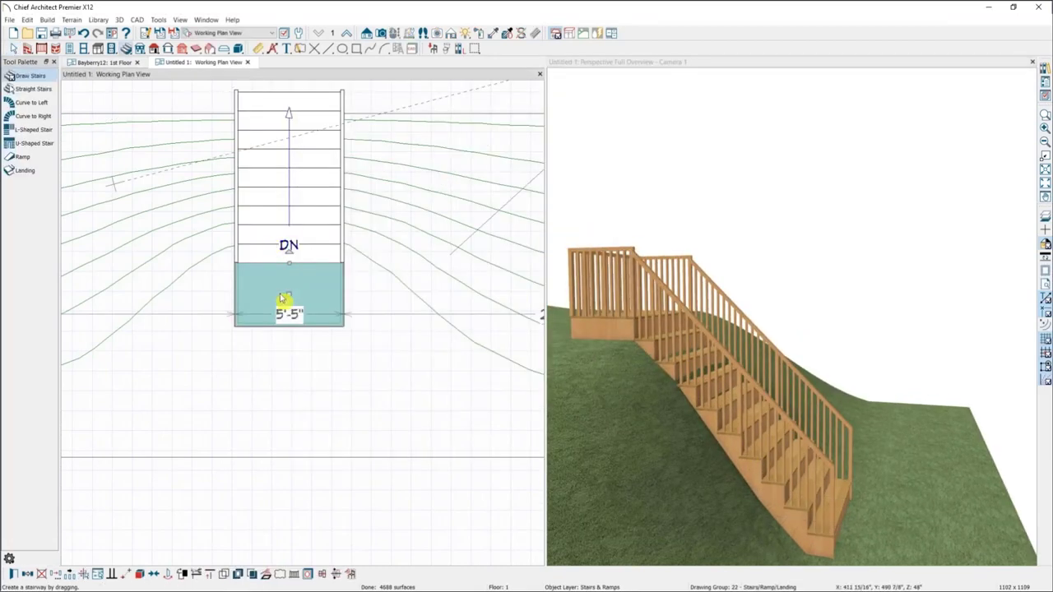
{"action": "key", "text": "Up"}
{"action": "key", "text": "Up"}
{"action": "key", "text": "Up"}
{"action": "key", "text": "Up"}
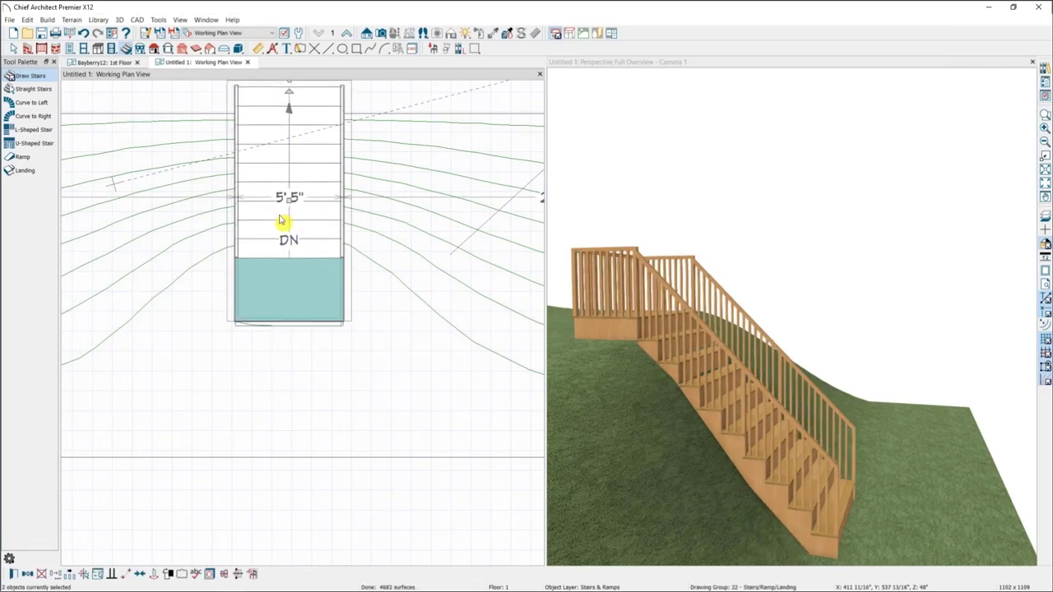
{"action": "key", "text": "Escape"}
{"action": "middle_click_drag", "start_coordinate": [774, 368], "coordinate": [752, 315]}
- Open the staircase's specification to check its settings and close it without changes
{"action": "left_click", "coordinate": [301, 165]}
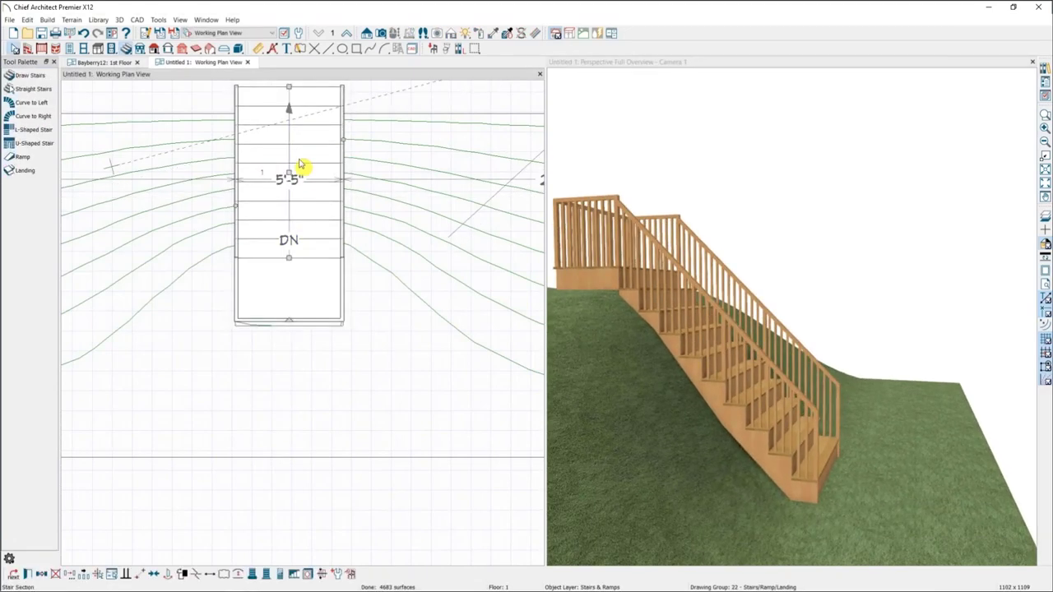
{"action": "double_click", "coordinate": [301, 165]}
{"action": "key", "text": "Escape"}
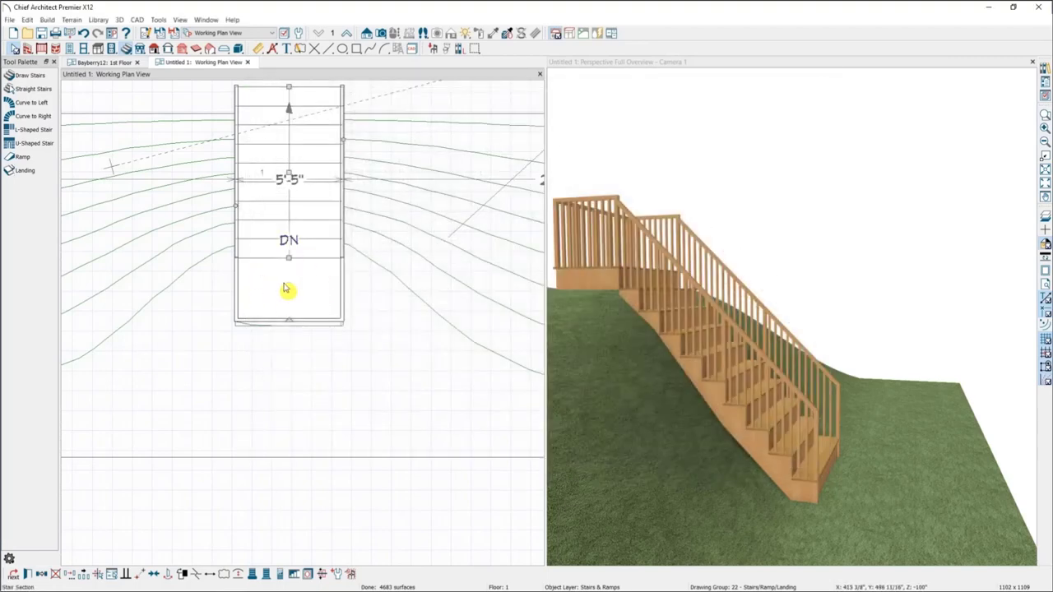
- Examine how the landing sits on the slope in plan and camera view, and select the elevation region beneath it
{"action": "left_click", "coordinate": [285, 288]}
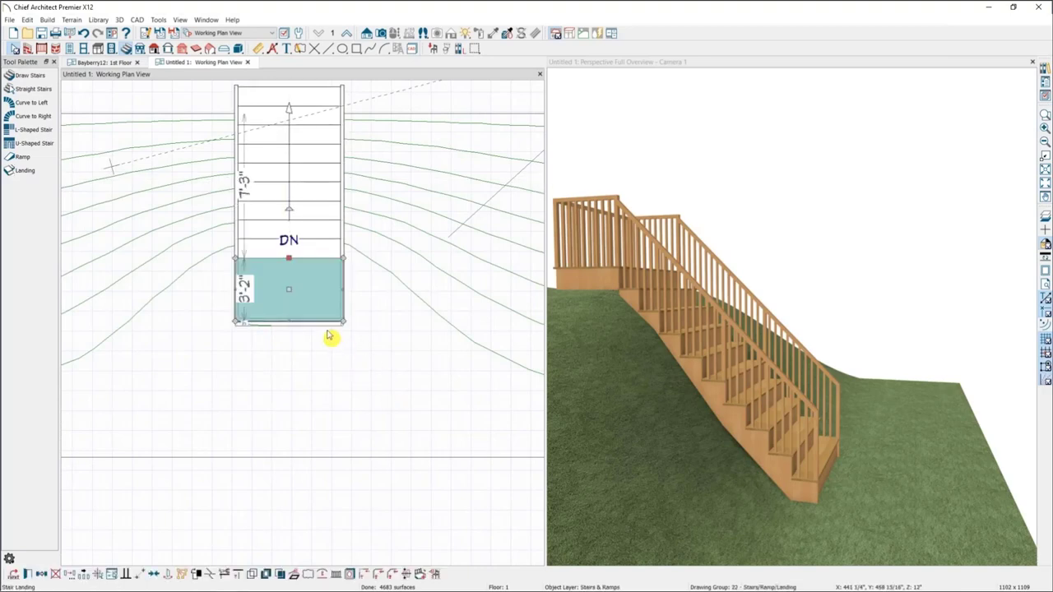
{"action": "middle_click_drag", "start_coordinate": [332, 357], "coordinate": [334, 306]}
{"action": "mouse_move", "coordinate": [551, 342]}
{"action": "middle_mouse_down"}
{"action": "mouse_move", "coordinate": [718, 453]}
{"action": "mouse_move", "coordinate": [766, 454]}
{"action": "mouse_move", "coordinate": [809, 480]}
{"action": "middle_mouse_up"}
{"action": "middle_click_drag", "start_coordinate": [273, 320], "coordinate": [265, 280]}
{"action": "middle_click_drag", "start_coordinate": [370, 255], "coordinate": [365, 350]}
{"action": "scroll", "coordinate": [363, 347], "scroll_direction": "down", "scroll_amount": 1}
{"action": "scroll", "coordinate": [350, 267], "scroll_direction": "down", "scroll_amount": 1}
{"action": "left_click", "coordinate": [306, 315]}
{"action": "left_click", "coordinate": [309, 329]}
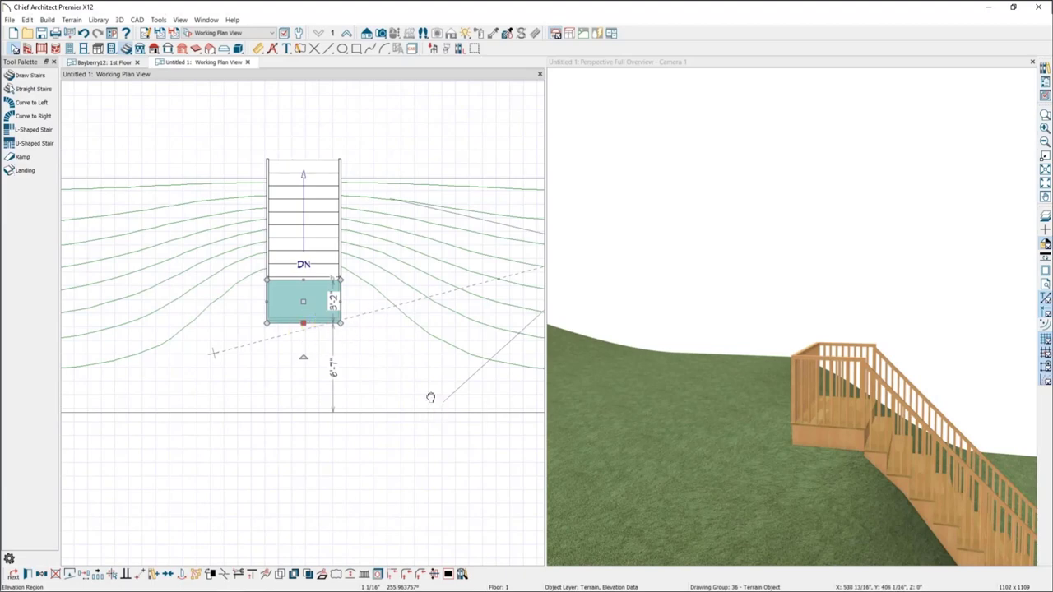
- Draw a rectangular elevation region about 2'-10" deep on the uphill side of the landing, roughly matching the landing's width
{"action": "middle_click_drag", "start_coordinate": [430, 402], "coordinate": [414, 351]}
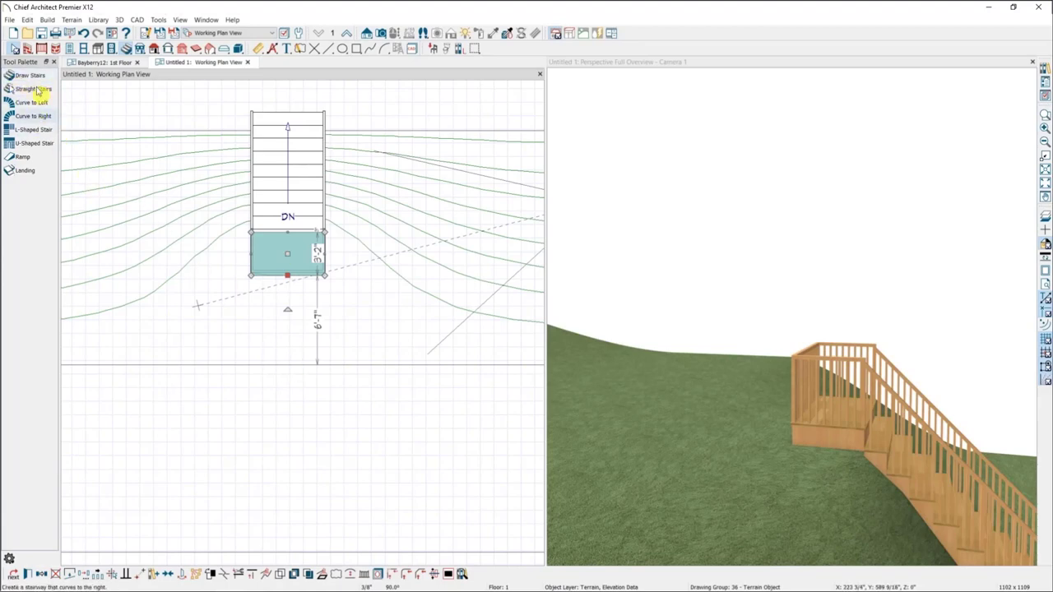
{"action": "left_click", "coordinate": [72, 20]}
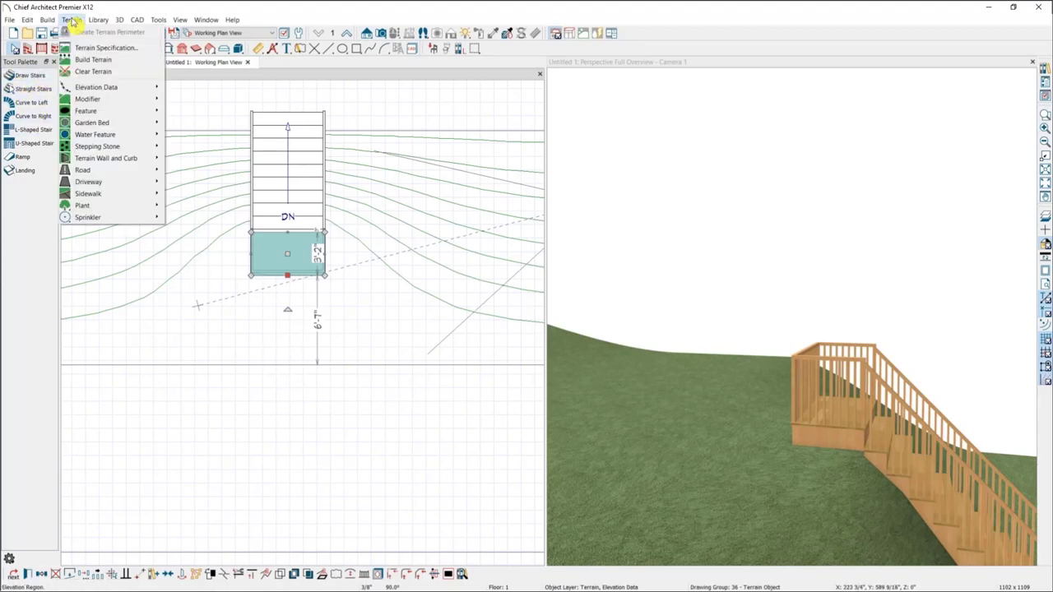
{"action": "mouse_move", "coordinate": [115, 89]}
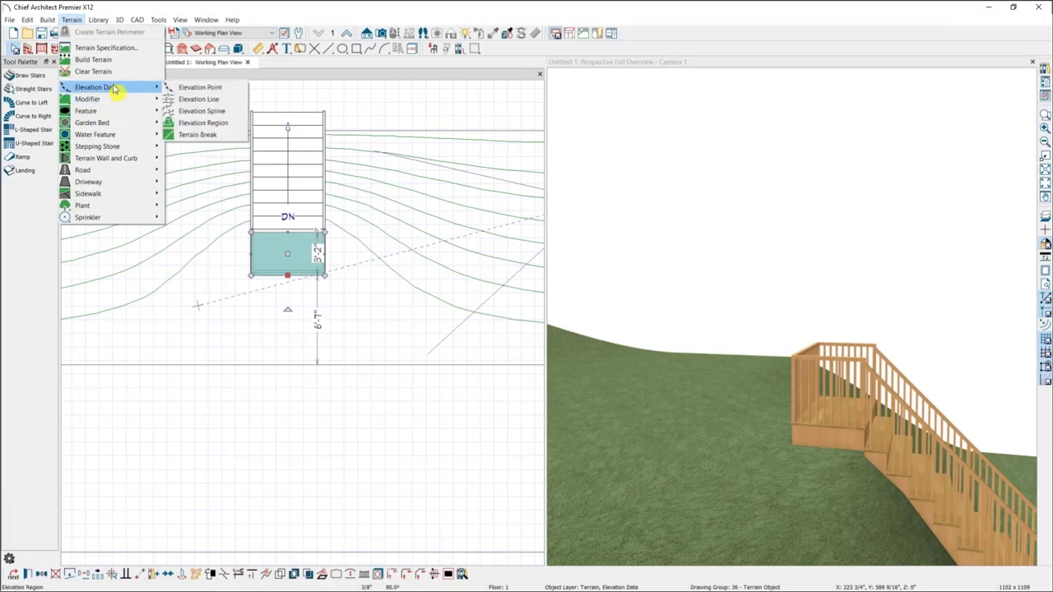
{"action": "left_click", "coordinate": [197, 134]}
{"action": "left_click_drag", "start_coordinate": [249, 313], "coordinate": [326, 351]}
{"action": "key", "text": "space"}
- Check the elevation set for the existing region under the landing
{"action": "left_click", "coordinate": [264, 275]}
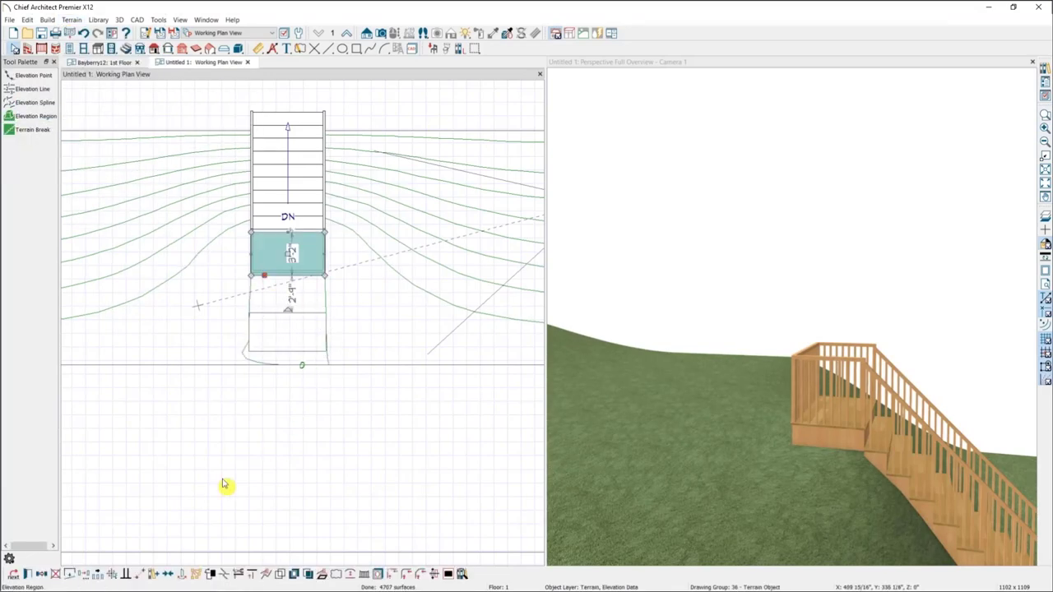
{"action": "left_click", "coordinate": [38, 573]}
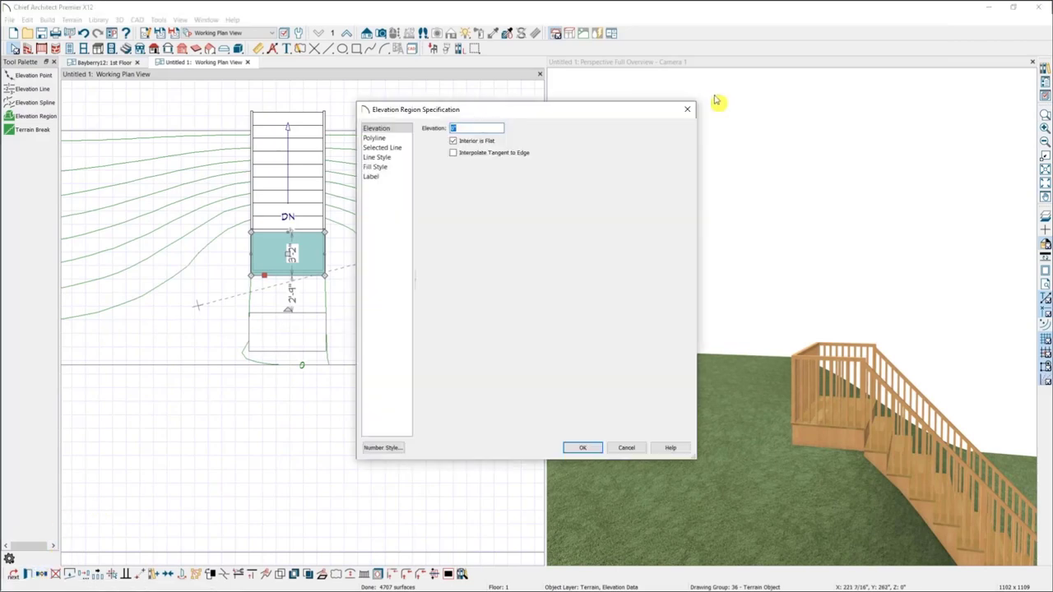
{"action": "left_click", "coordinate": [684, 114]}
{"action": "key", "text": "ctrl+z"}
- Set the new region's elevation to 20" and move the region slightly closer to the landing
{"action": "double_click", "coordinate": [276, 336]}
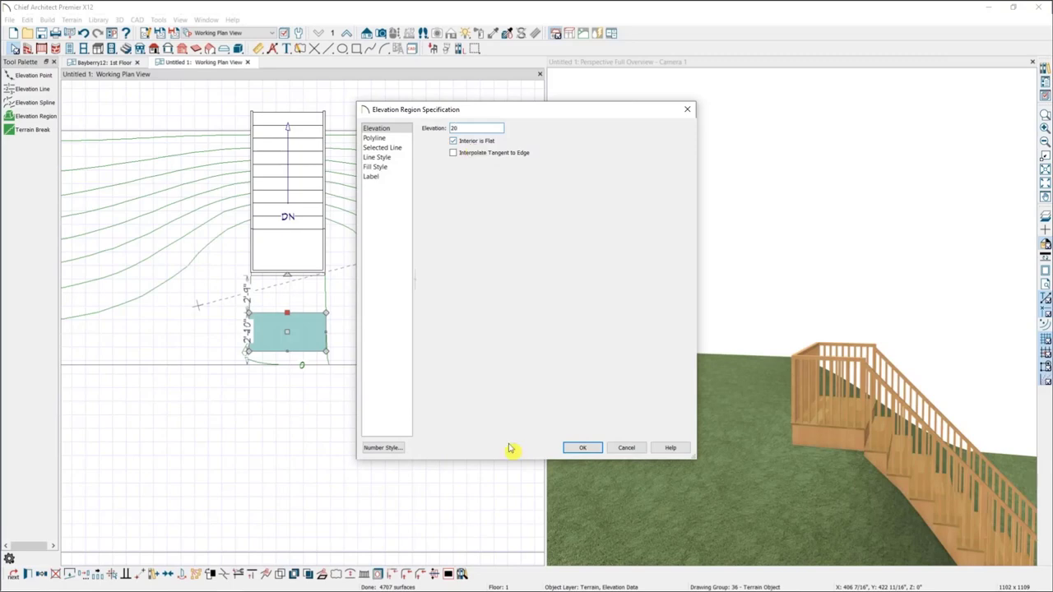
{"action": "left_click", "coordinate": [594, 448]}
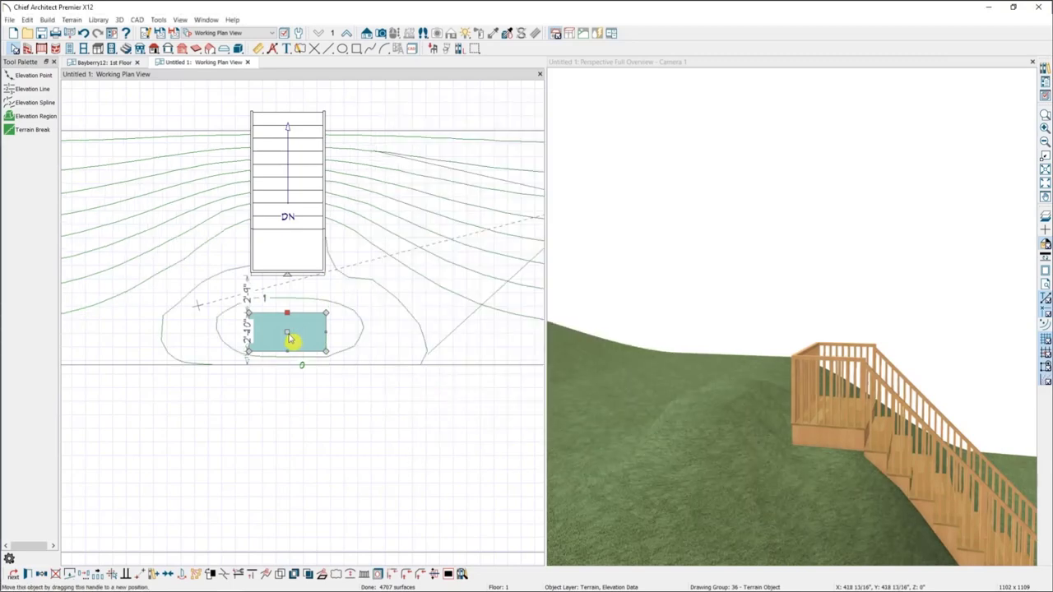
{"action": "left_click_drag", "start_coordinate": [290, 337], "coordinate": [289, 324]}
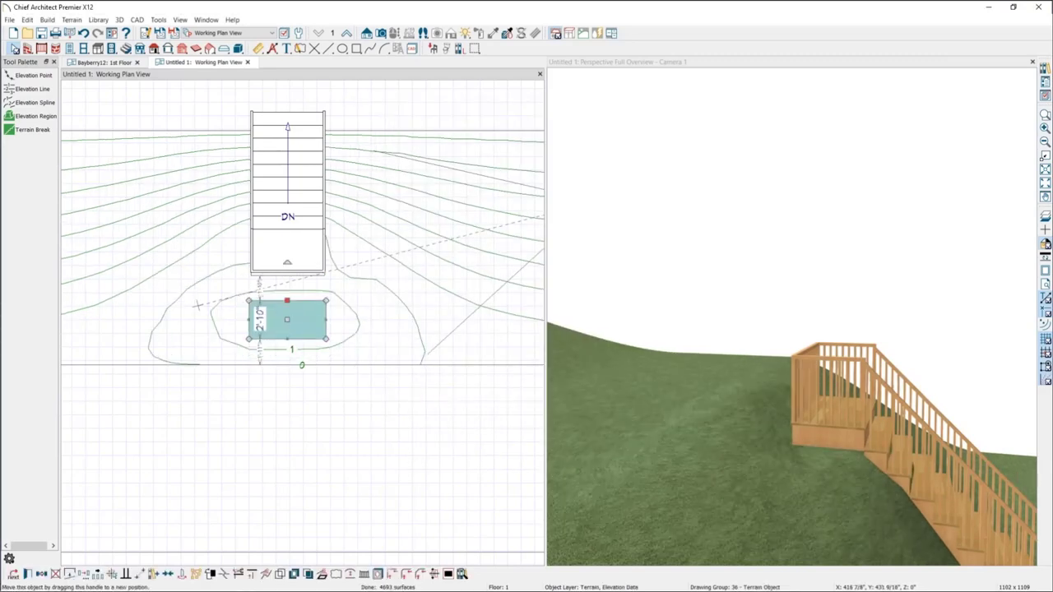
- Draw a landing over the raised elevation region and connect it to the lower landing with a short full-width staircase
{"action": "left_click", "coordinate": [126, 48]}
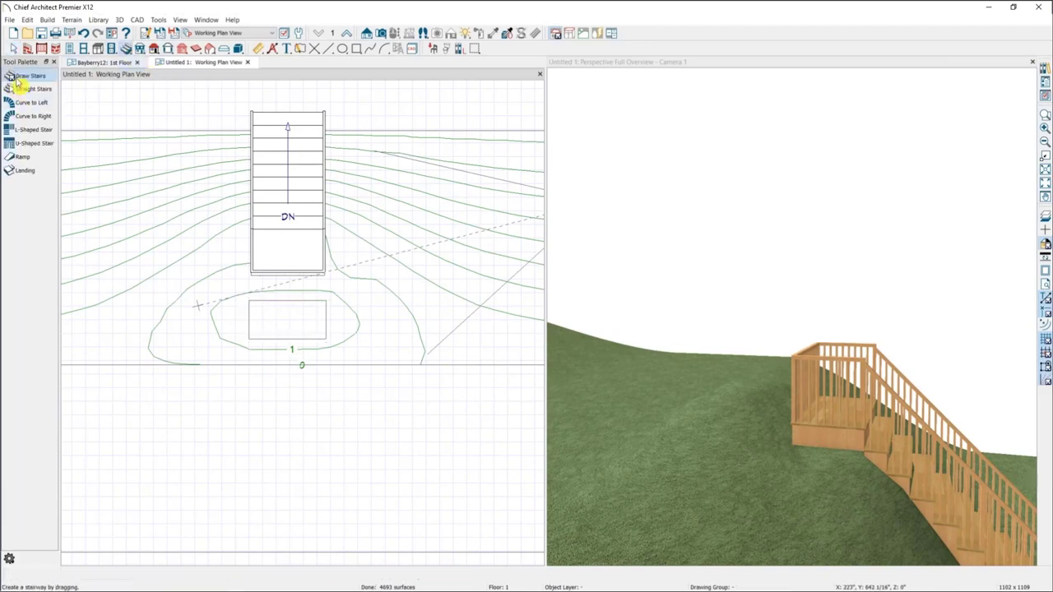
{"action": "left_click", "coordinate": [33, 170]}
{"action": "left_click_drag", "start_coordinate": [249, 301], "coordinate": [325, 338]}
{"action": "key", "text": "space"}
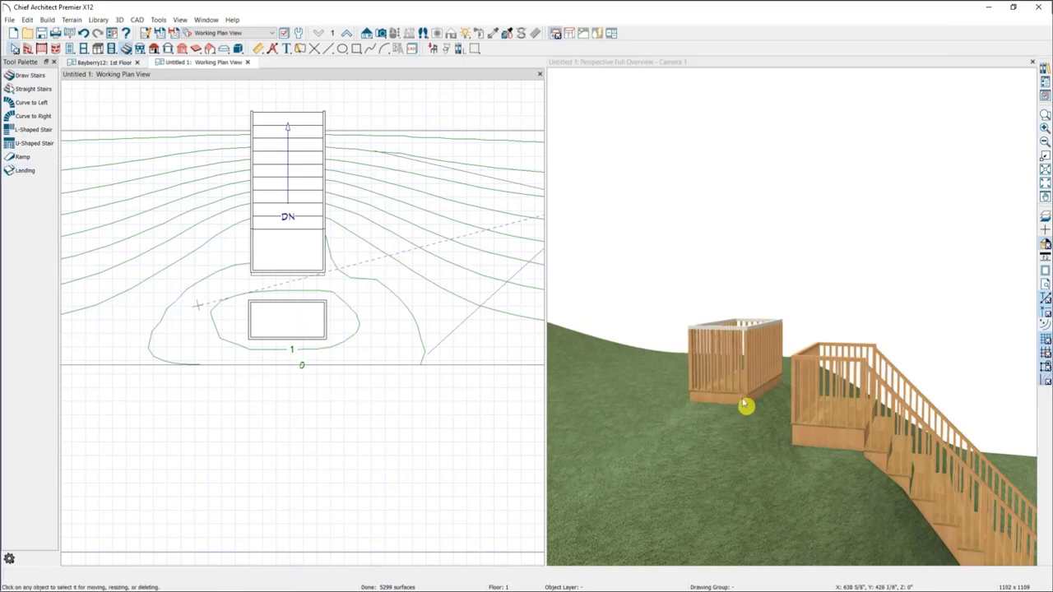
{"action": "left_click", "coordinate": [30, 75]}
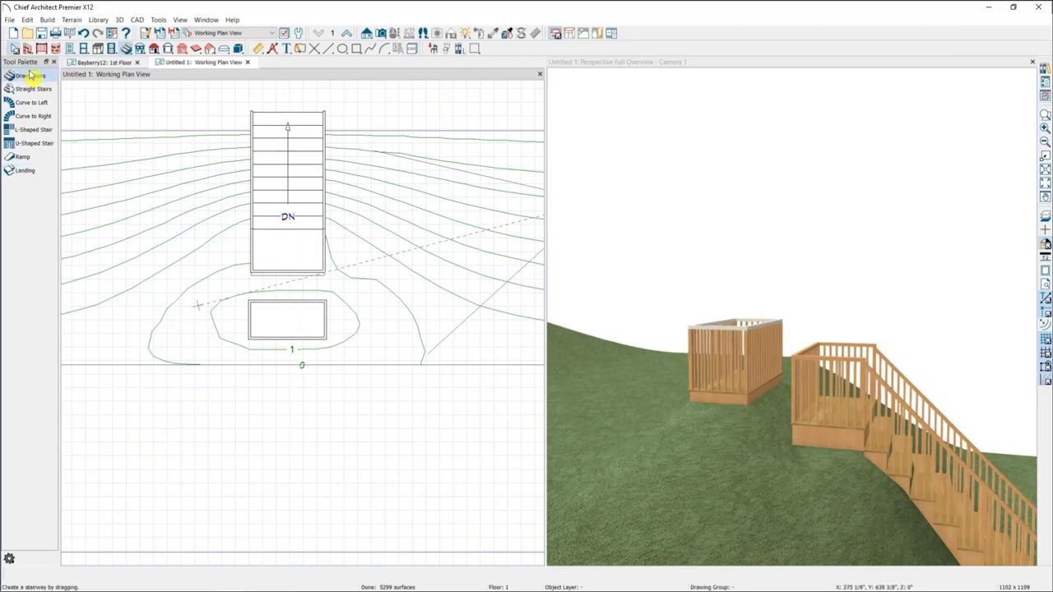
{"action": "left_click_drag", "start_coordinate": [294, 306], "coordinate": [288, 276]}
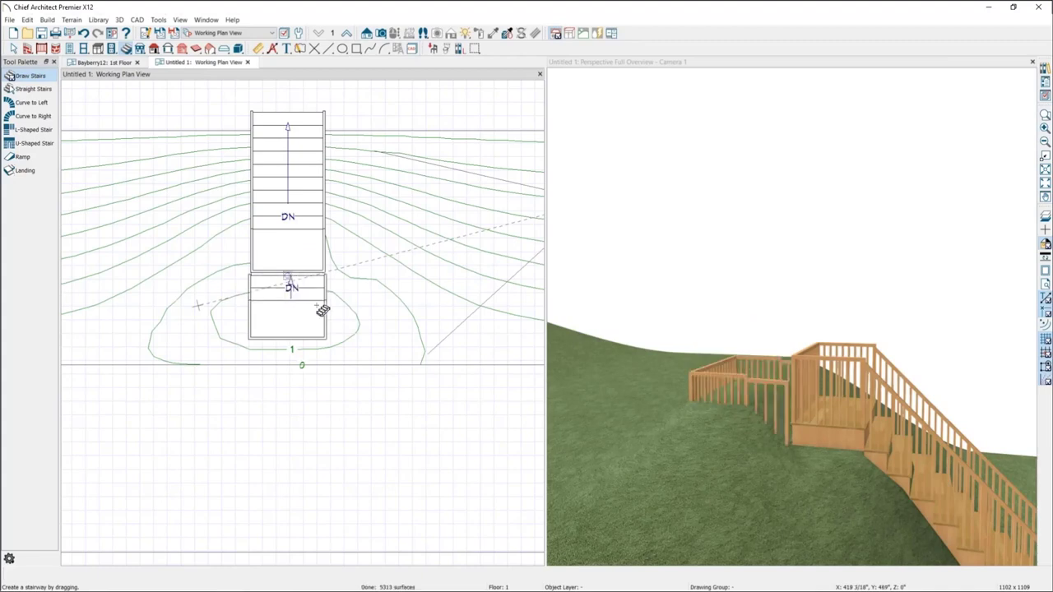
{"action": "left_click", "coordinate": [297, 340]}
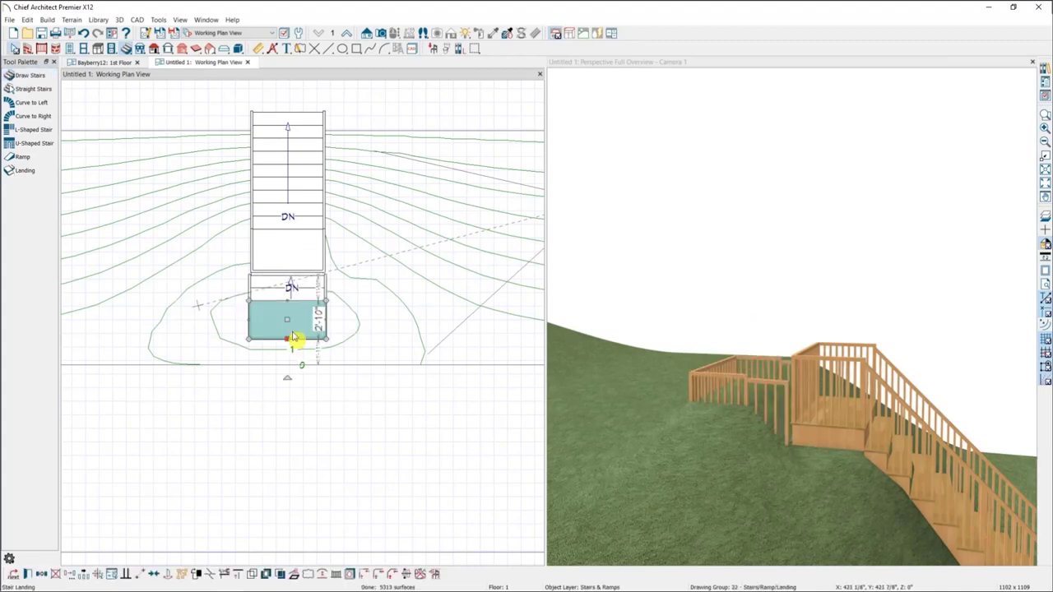
{"action": "double_click", "coordinate": [294, 337]}
{"action": "left_click", "coordinate": [777, 110]}
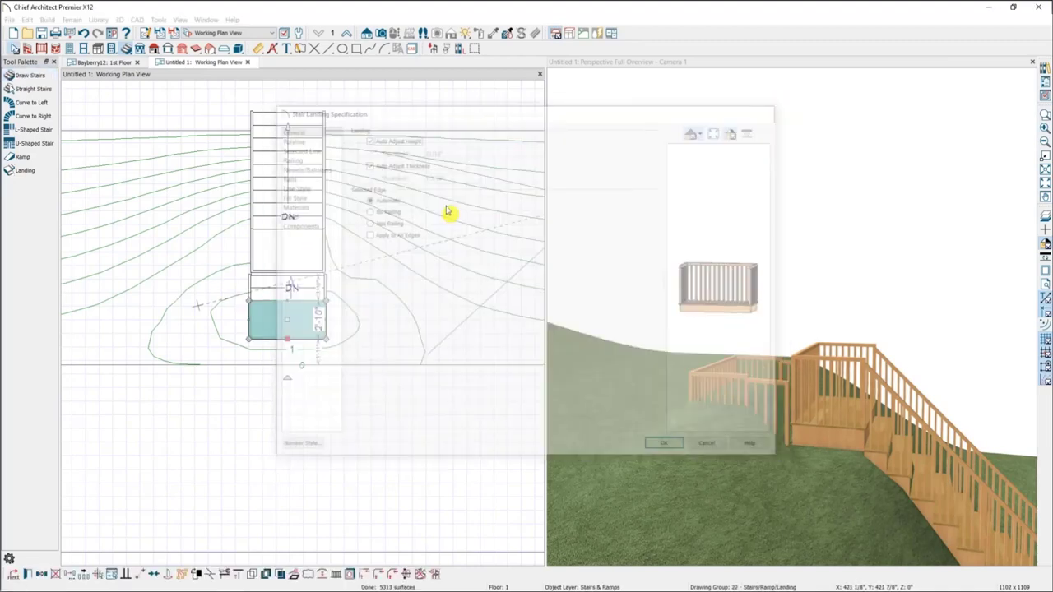
- Extend the short staircase's lower end so it meets the edge of the adjoining lower landing
{"action": "scroll", "coordinate": [271, 284], "scroll_direction": "up", "scroll_amount": 3}
{"action": "left_click", "coordinate": [273, 277]}
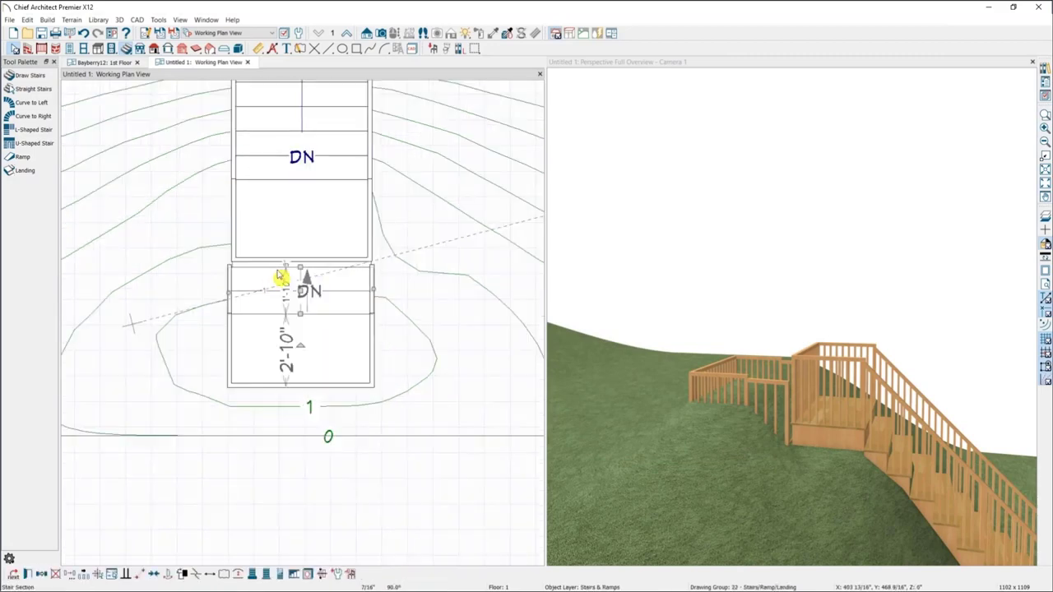
{"action": "left_click_drag", "start_coordinate": [300, 267], "coordinate": [299, 255]}
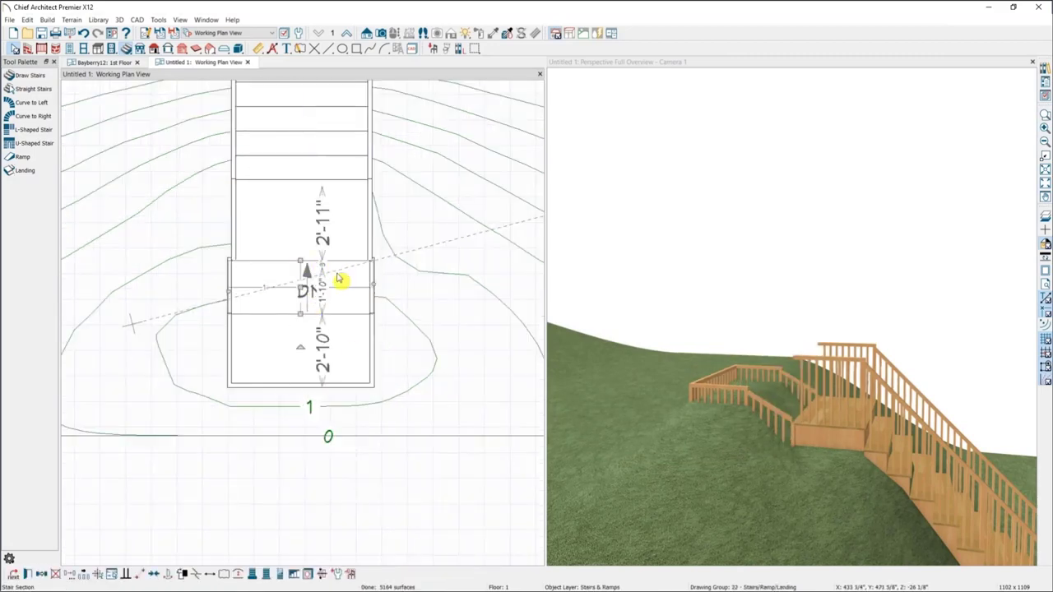
- Try turning off automatic height adjustment for the raised landing to make its top height editable, discarding the change
{"action": "double_click", "coordinate": [275, 348]}
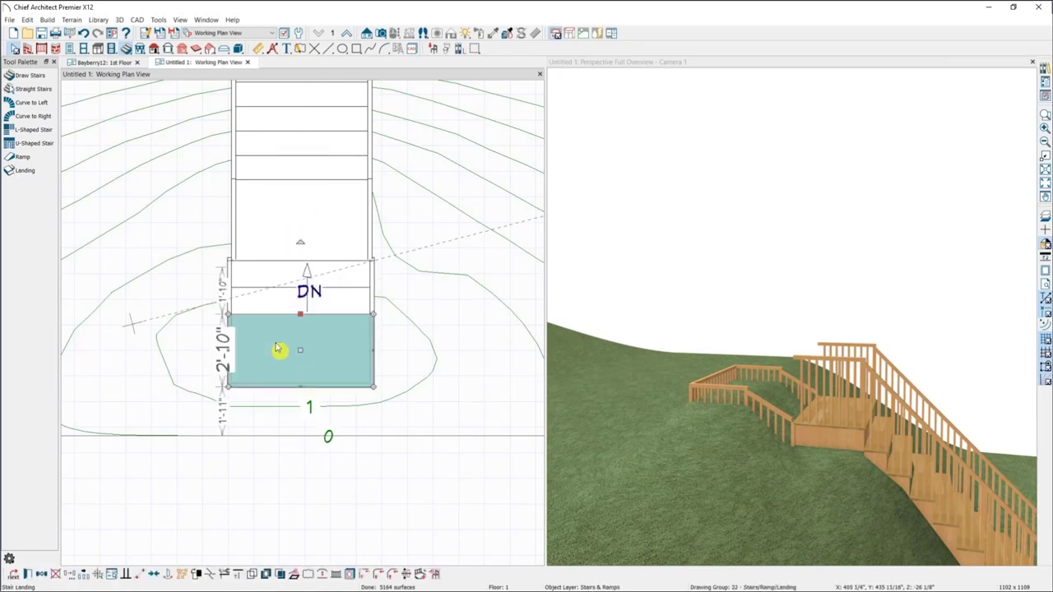
{"action": "left_click", "coordinate": [388, 139]}
{"action": "left_click", "coordinate": [448, 149]}
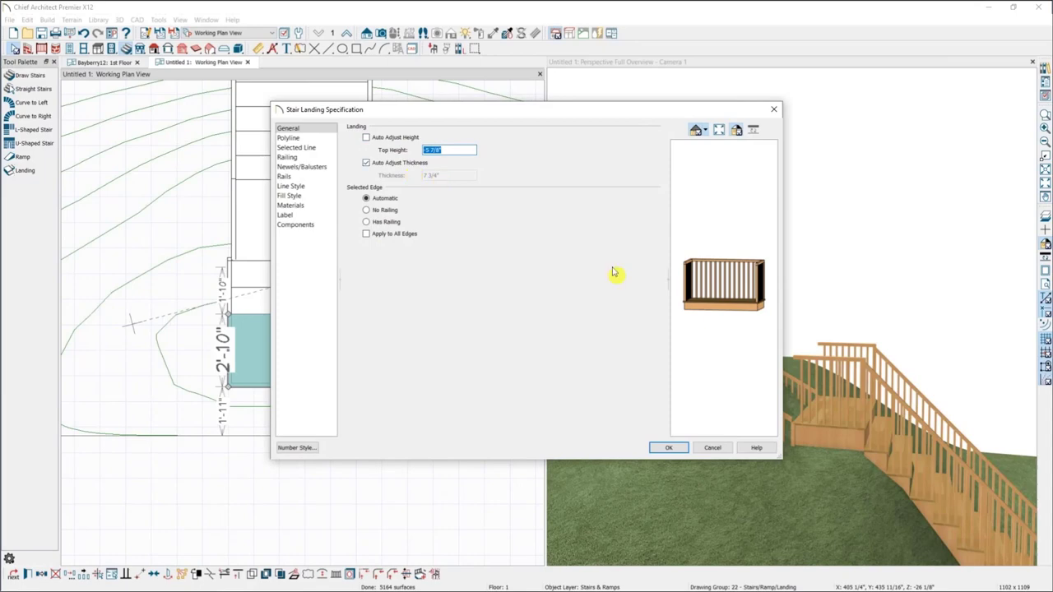
{"action": "left_click", "coordinate": [712, 450]}
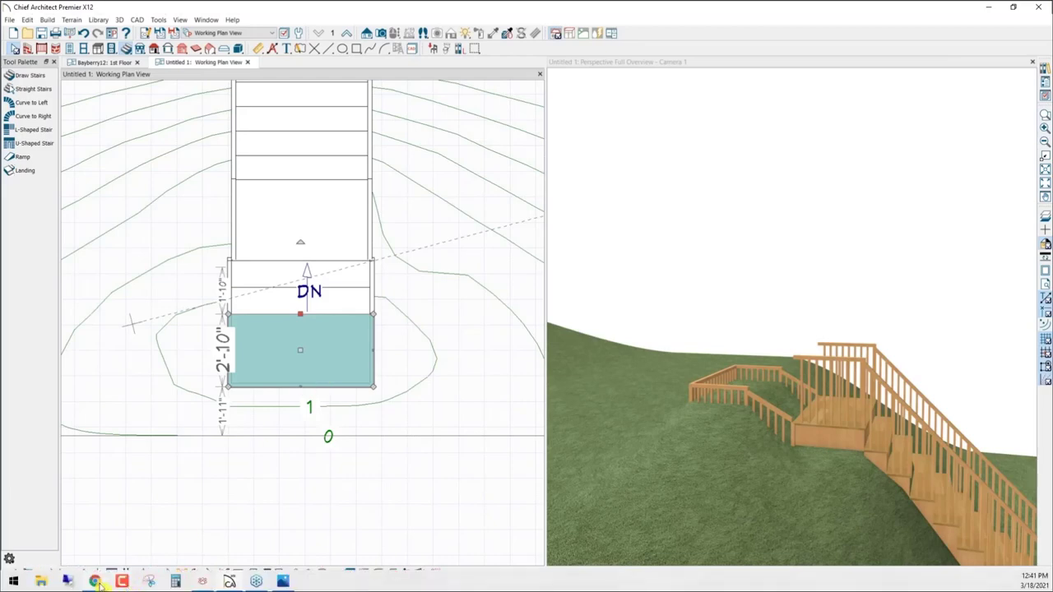
- Switch to Chrome and open the Samples Gallery on the Chief Architect website
{"action": "left_click", "coordinate": [95, 582]}
{"action": "scroll", "coordinate": [215, 146], "scroll_direction": "up", "scroll_amount": 4}
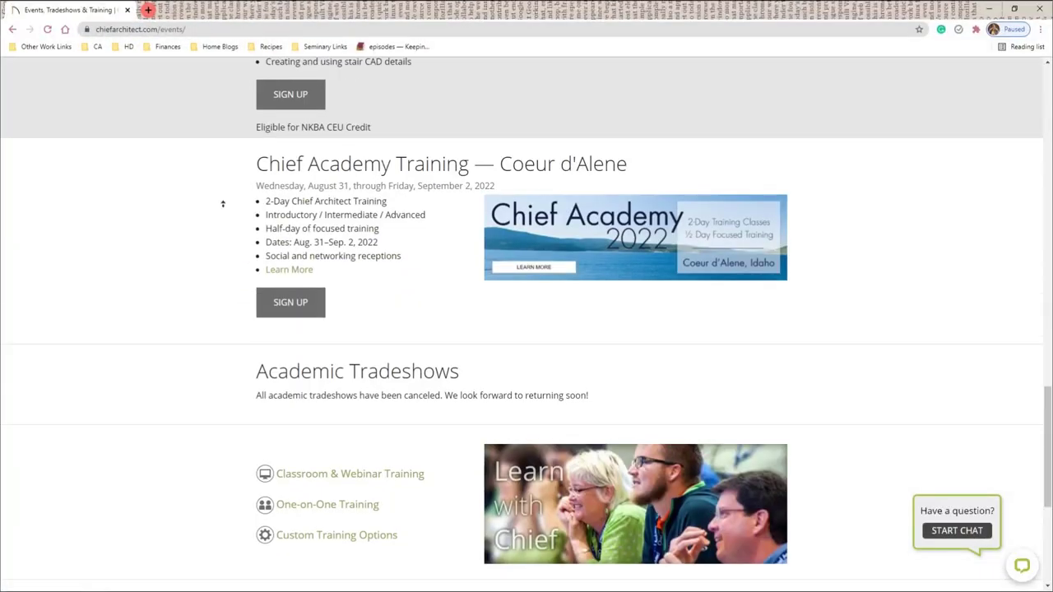
{"action": "scroll", "coordinate": [222, 203], "scroll_direction": "up", "scroll_amount": 10}
{"action": "mouse_move", "coordinate": [318, 120]}
{"action": "mouse_move", "coordinate": [403, 116]}
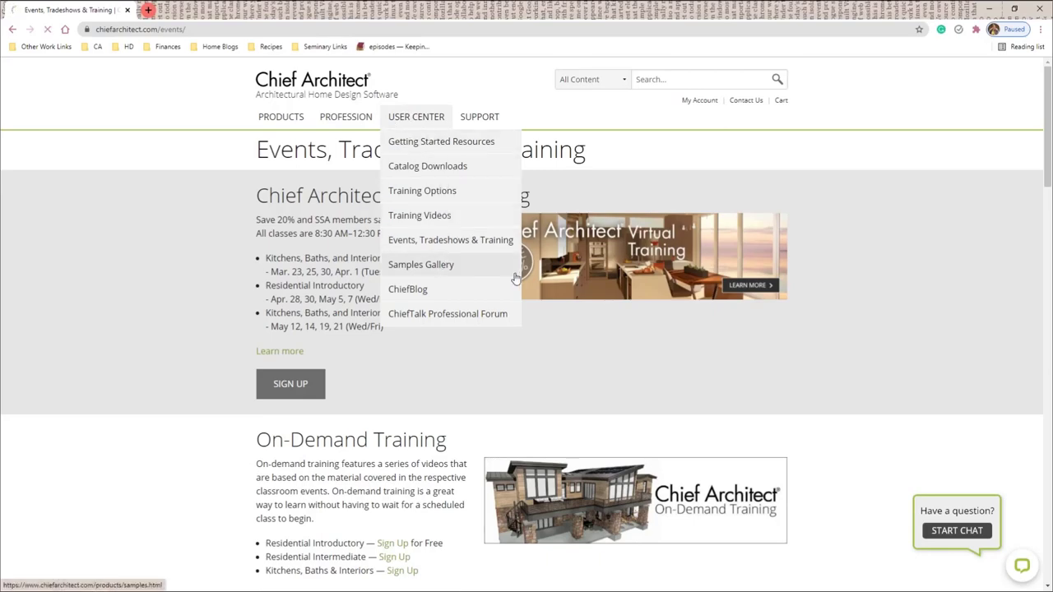
{"action": "left_click", "coordinate": [461, 264]}
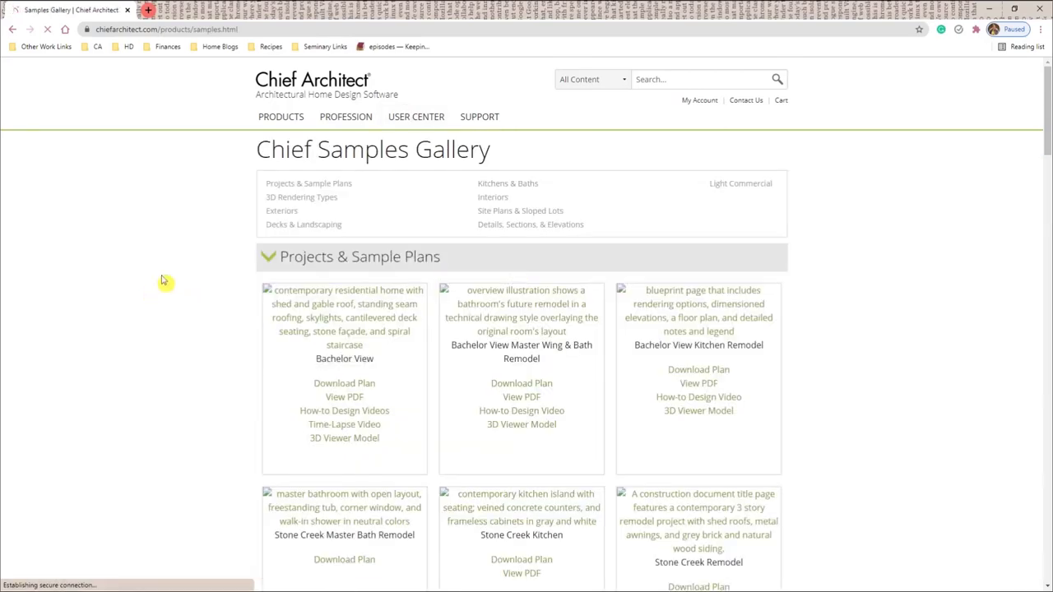
- Find the Lake Point project among the sample plans, open its PDF, and view the exterior stairs in the renderings
{"action": "scroll", "coordinate": [167, 281], "scroll_direction": "down", "scroll_amount": 2}
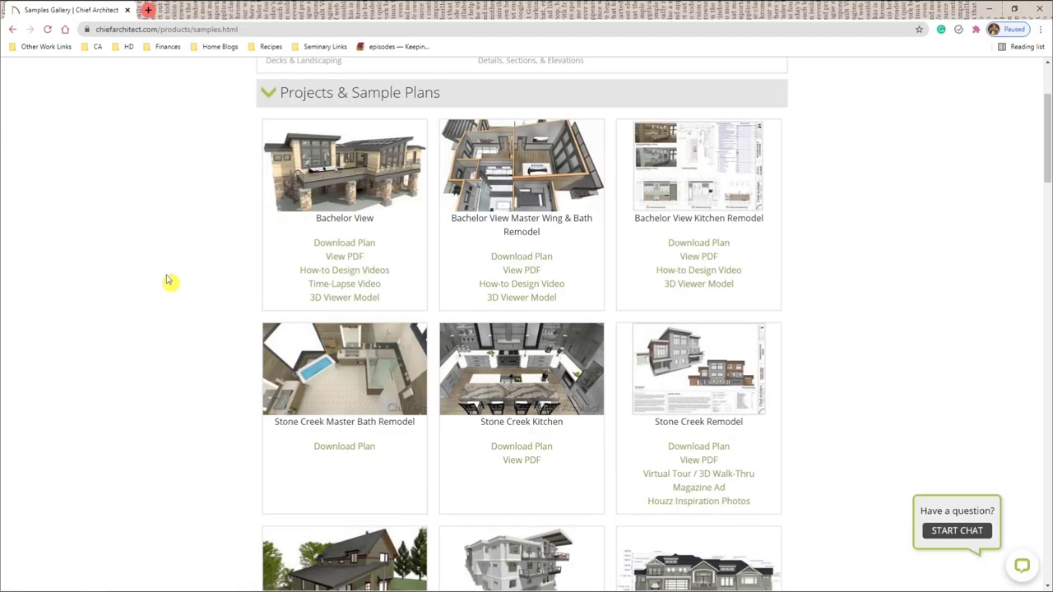
{"action": "scroll", "coordinate": [167, 280], "scroll_direction": "down", "scroll_amount": 1}
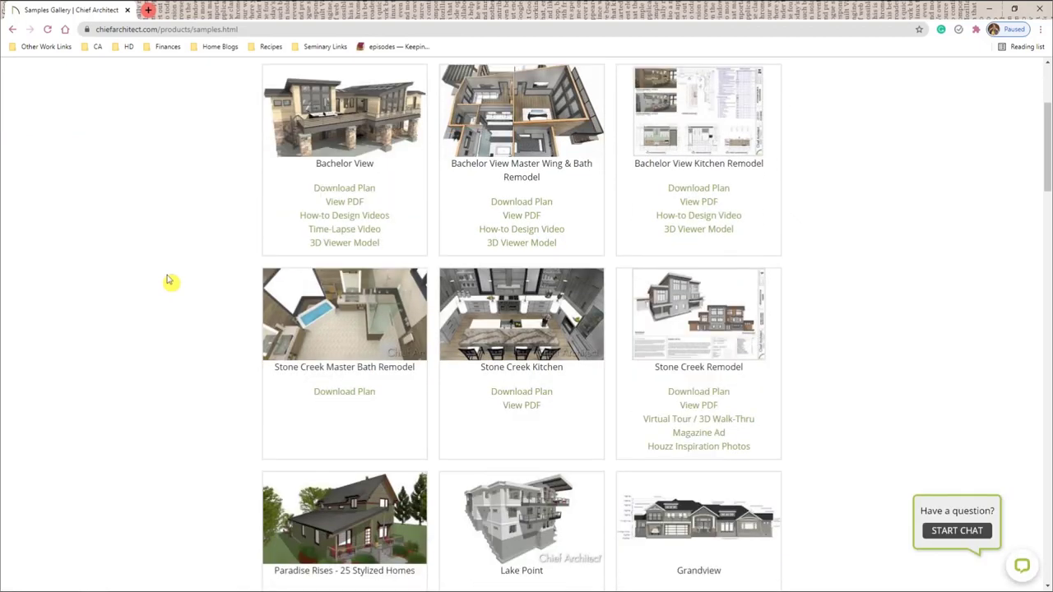
{"action": "scroll", "coordinate": [169, 280], "scroll_direction": "down", "scroll_amount": 5}
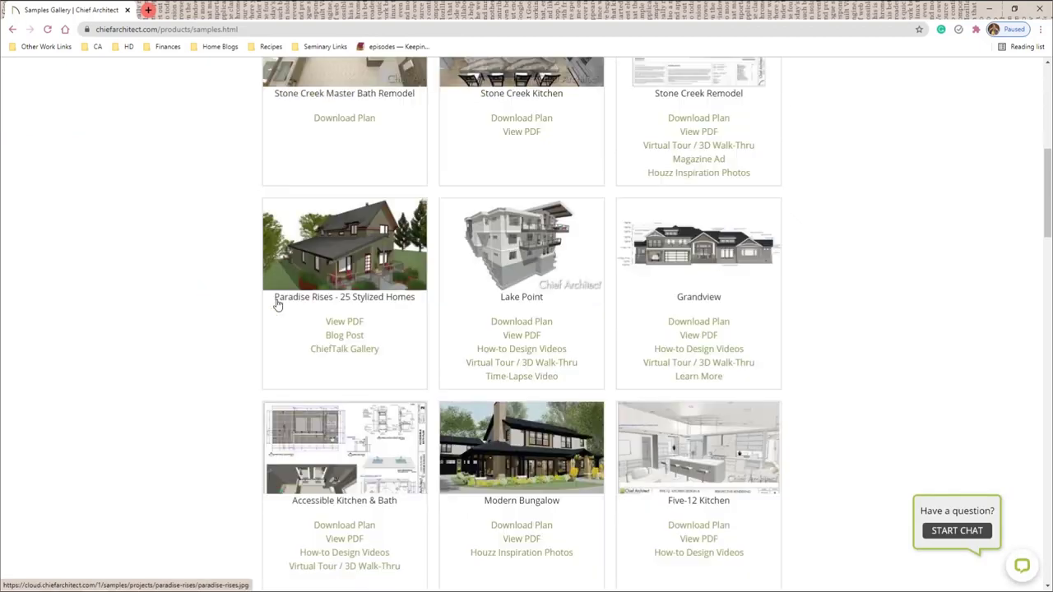
{"action": "scroll", "coordinate": [290, 303], "scroll_direction": "down", "scroll_amount": 1}
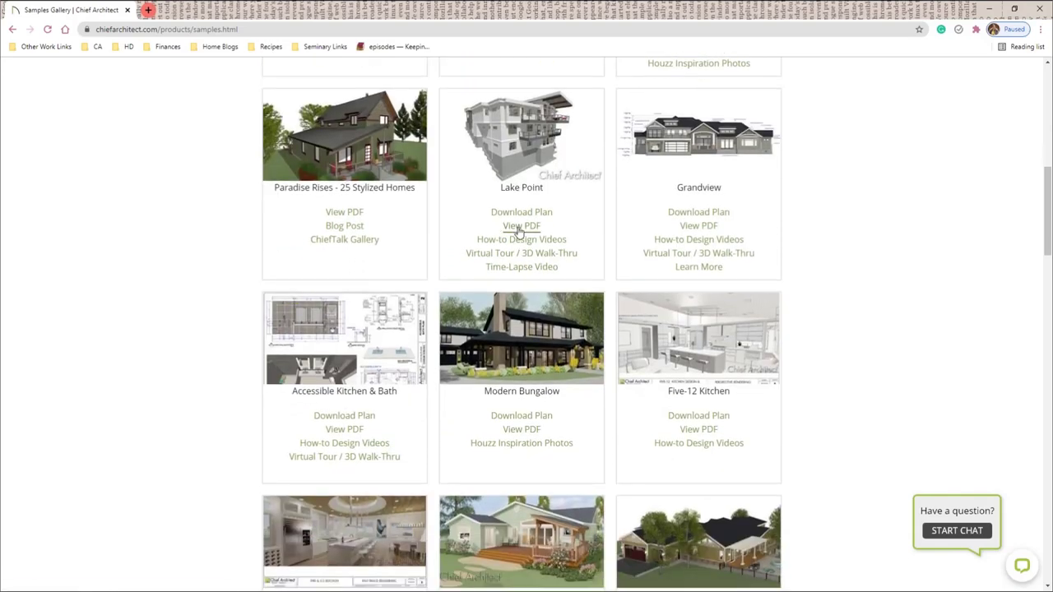
{"action": "left_click", "coordinate": [519, 230]}
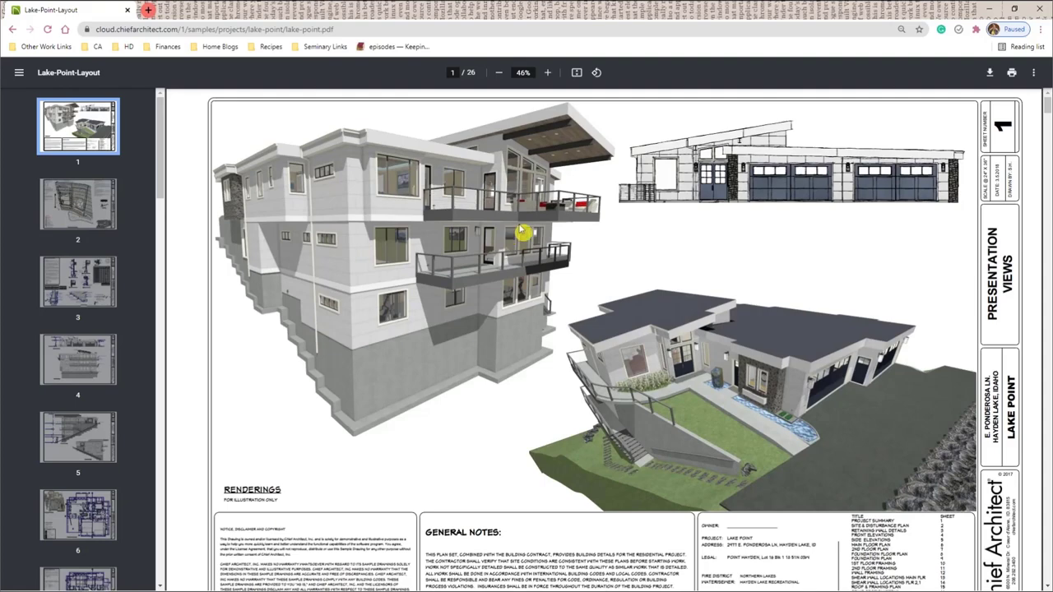
{"action": "scroll", "coordinate": [523, 232], "scroll_direction": "down", "scroll_amount": 1}
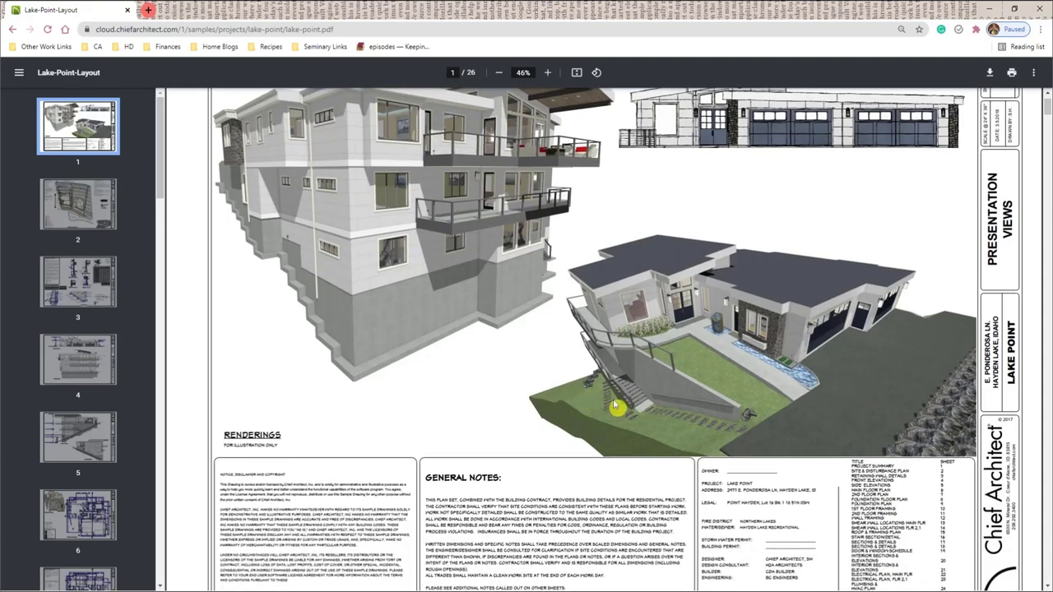
{"action": "scroll", "coordinate": [630, 404], "scroll_direction": "down", "scroll_amount": 2}
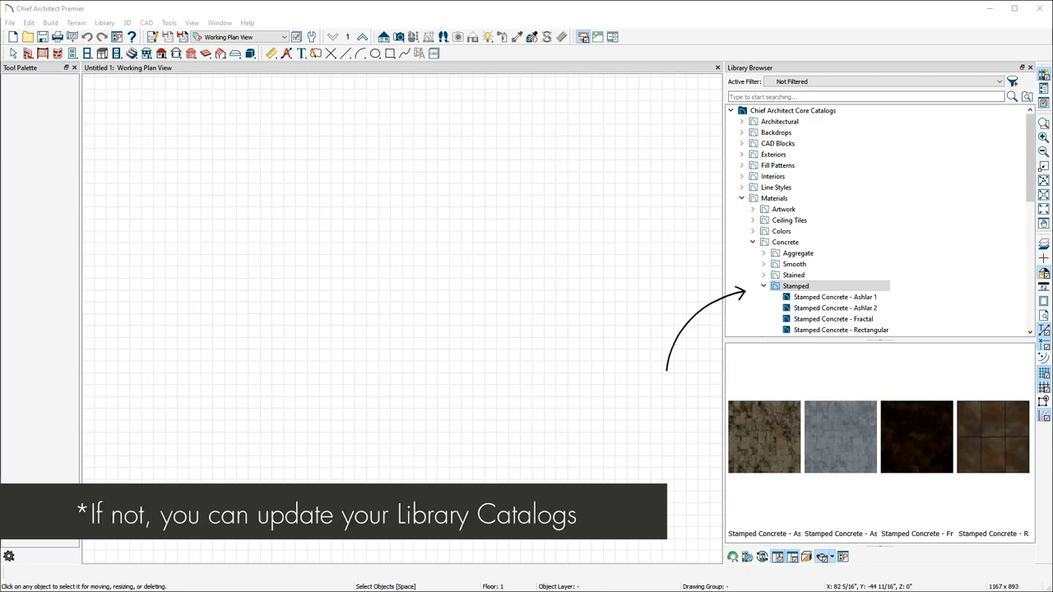
{"action": "left_click", "coordinate": [104, 22]}
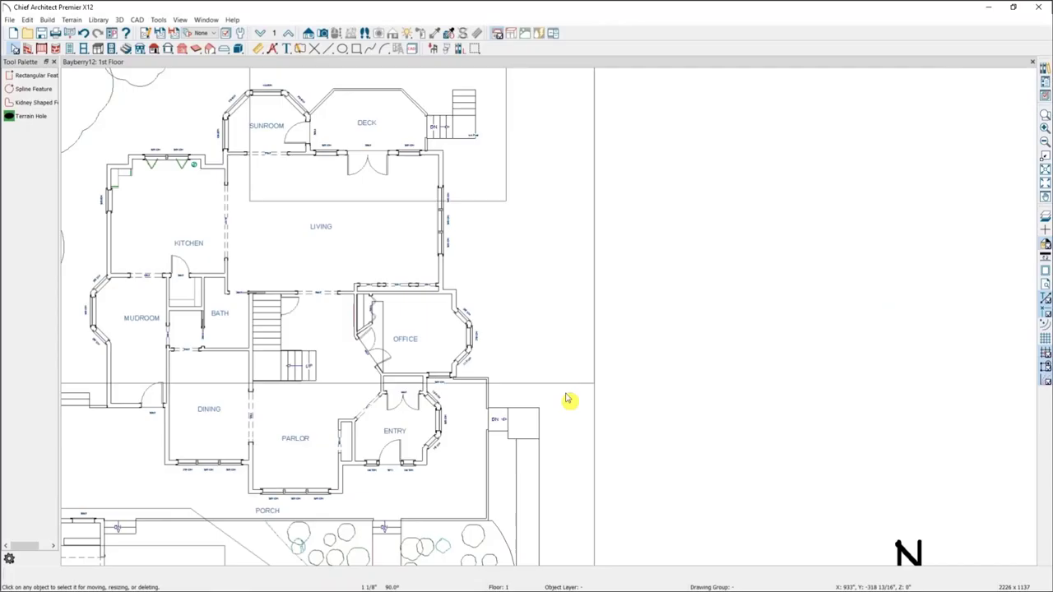
{"action": "key", "text": "space"}
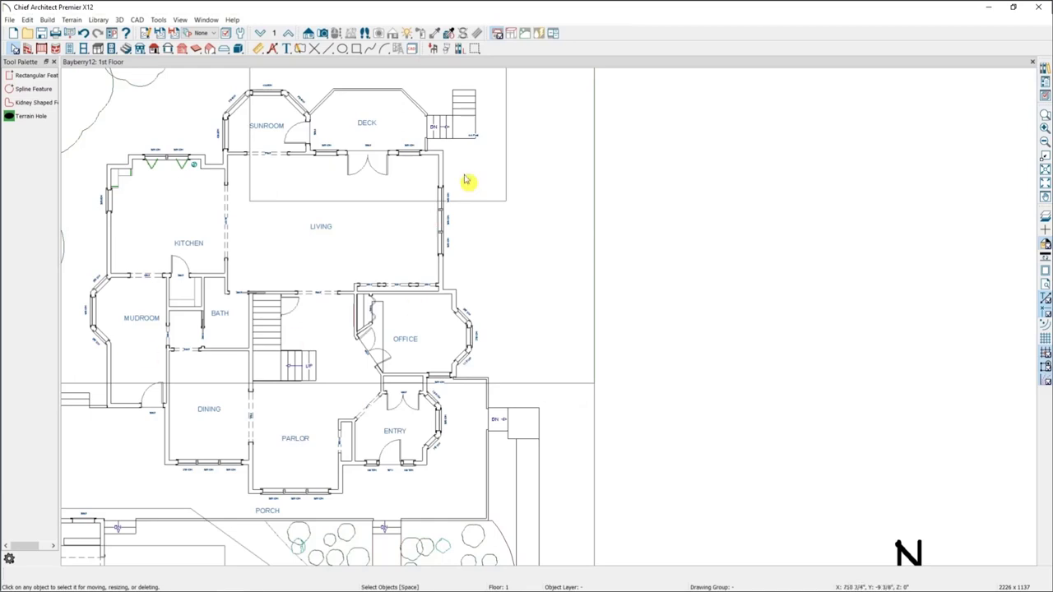
- Create a full camera view of the Bayberry12 house, looking from the yard toward the deck and its stairs
{"action": "middle_click_drag", "start_coordinate": [519, 180], "coordinate": [511, 364]}
{"action": "scroll", "coordinate": [366, 273], "scroll_direction": "up", "scroll_amount": 1}
{"action": "scroll", "coordinate": [367, 274], "scroll_direction": "up", "scroll_amount": 2}
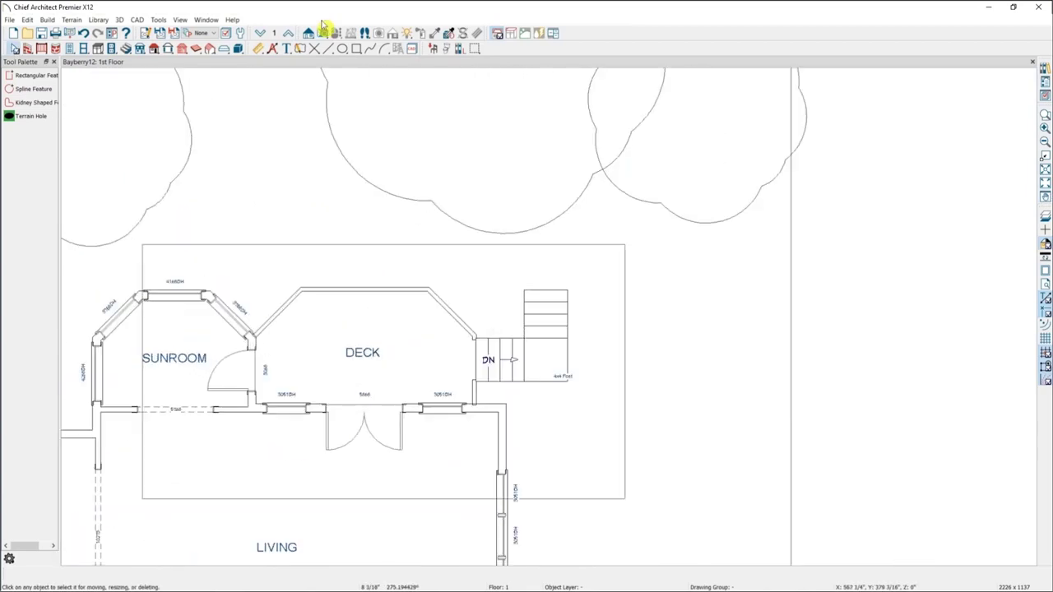
{"action": "left_click", "coordinate": [322, 33]}
{"action": "left_click_drag", "start_coordinate": [697, 279], "coordinate": [649, 306]}
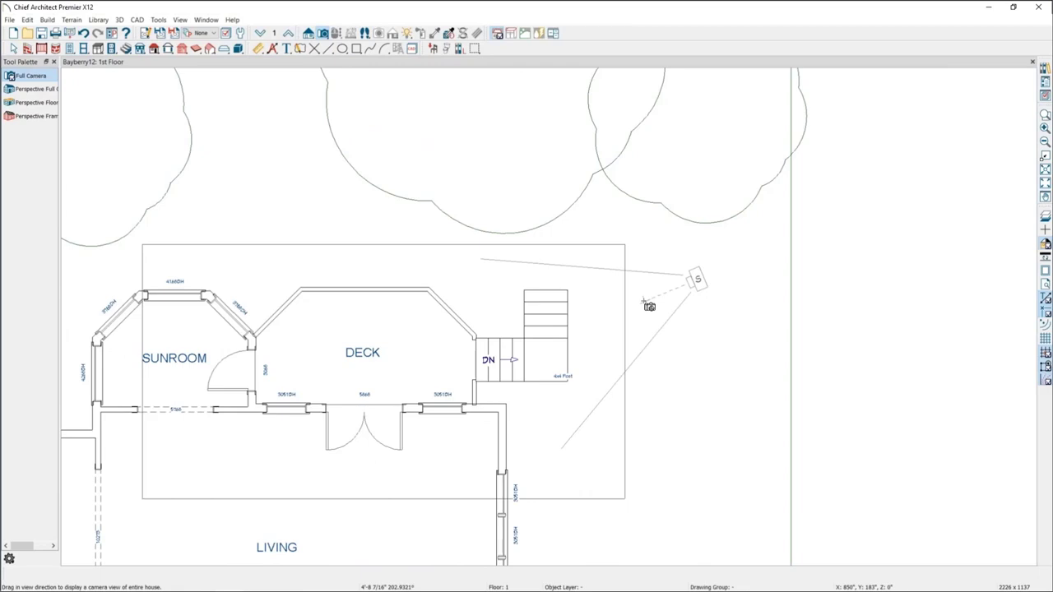
{"action": "left_click_drag", "start_coordinate": [649, 306], "coordinate": [649, 306]}
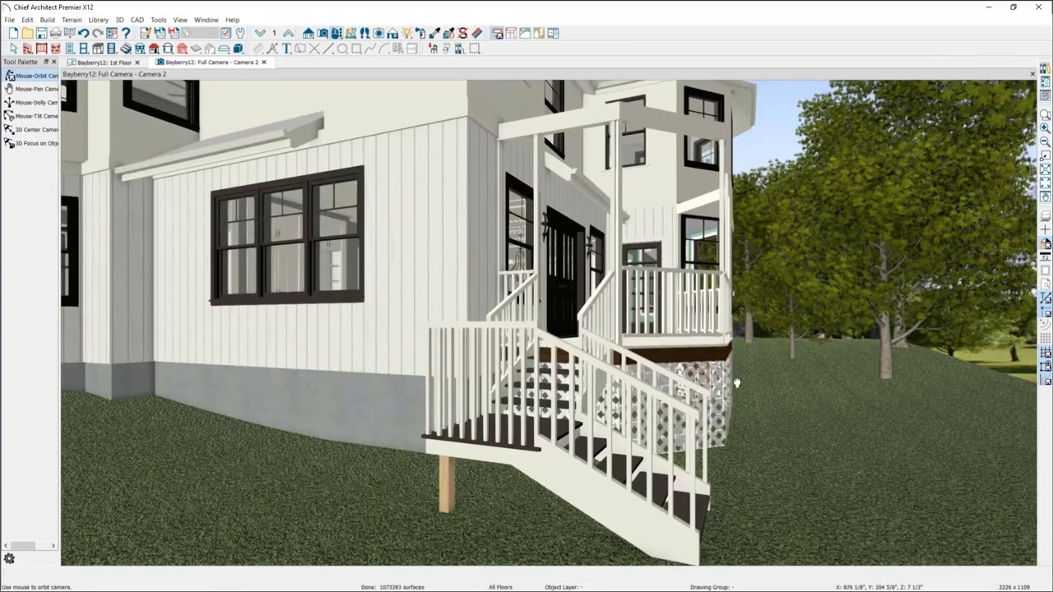
- Inspect the front lattice panel beneath the deck in 3D, and compare the deck area in the first-floor plan
{"action": "left_click_drag", "start_coordinate": [737, 383], "coordinate": [519, 407]}
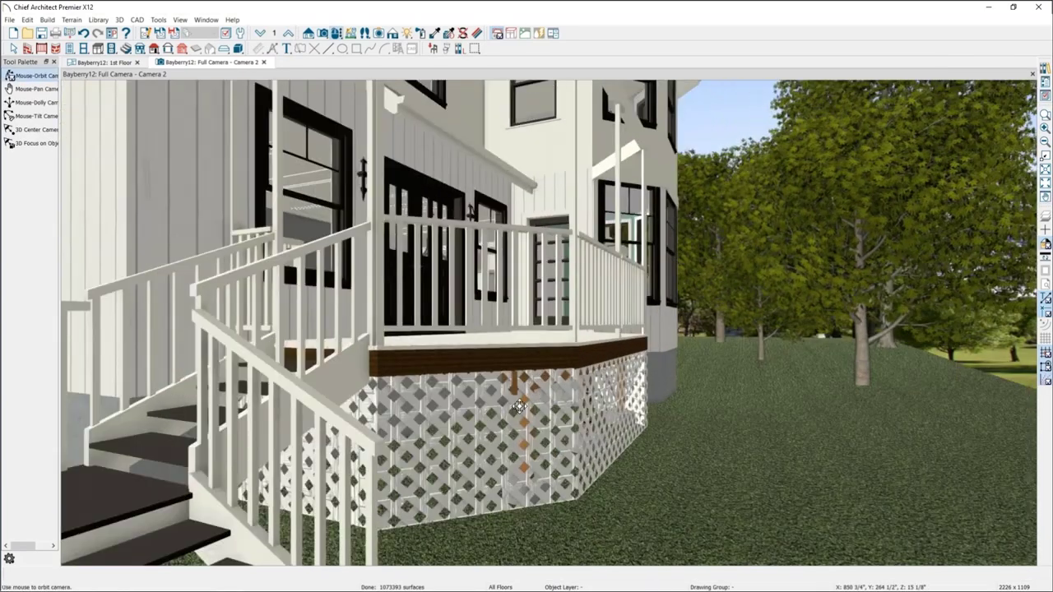
{"action": "key", "text": "Escape"}
{"action": "left_click", "coordinate": [551, 399]}
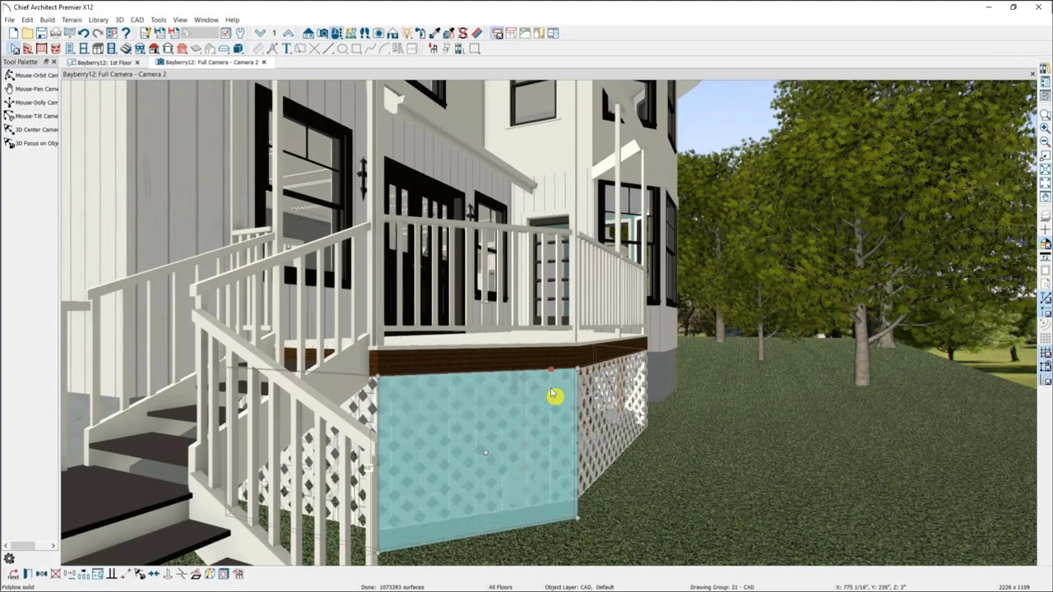
{"action": "left_click", "coordinate": [103, 63]}
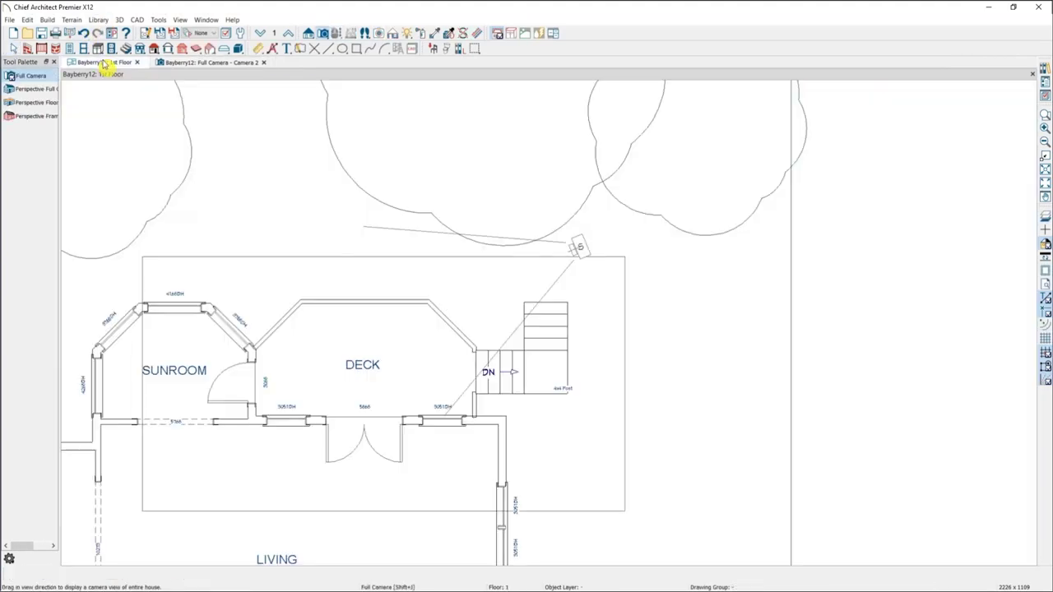
{"action": "scroll", "coordinate": [329, 321], "scroll_direction": "up", "scroll_amount": 4}
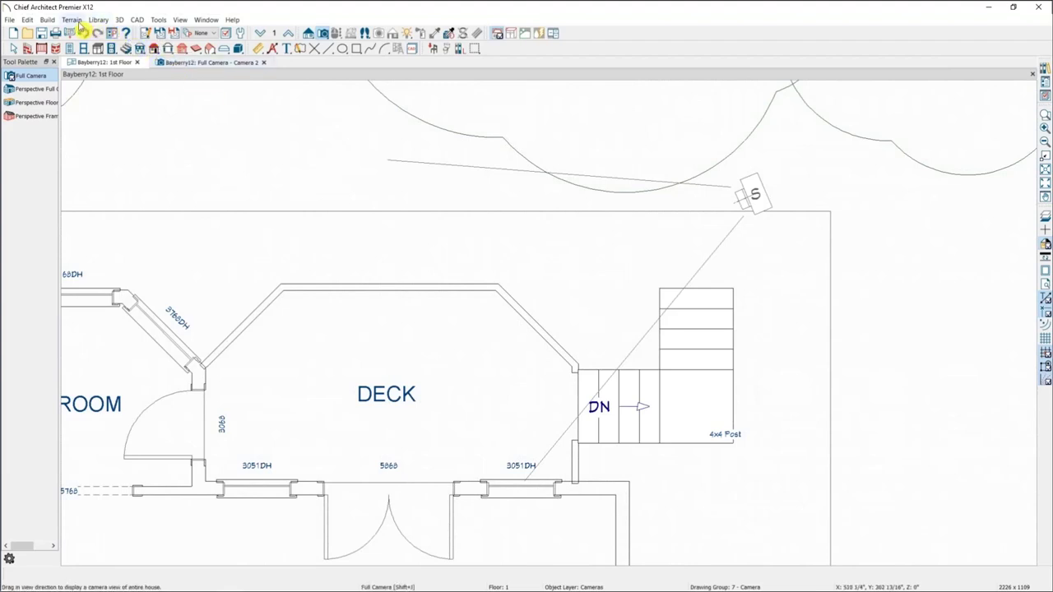
{"action": "left_click", "coordinate": [210, 64]}
{"action": "left_click", "coordinate": [473, 403]}
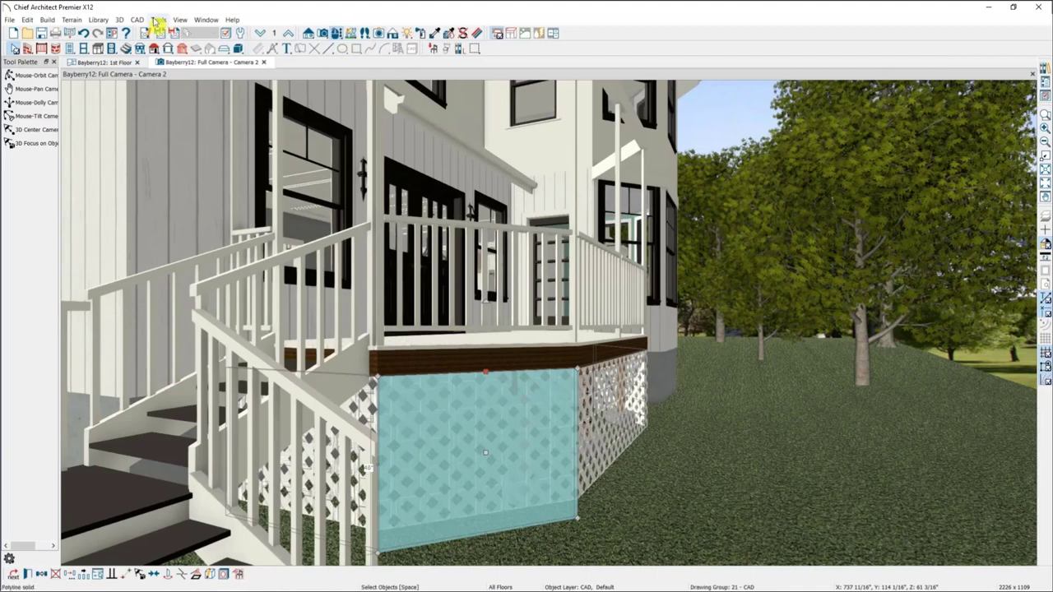
{"action": "left_click", "coordinate": [97, 19]}
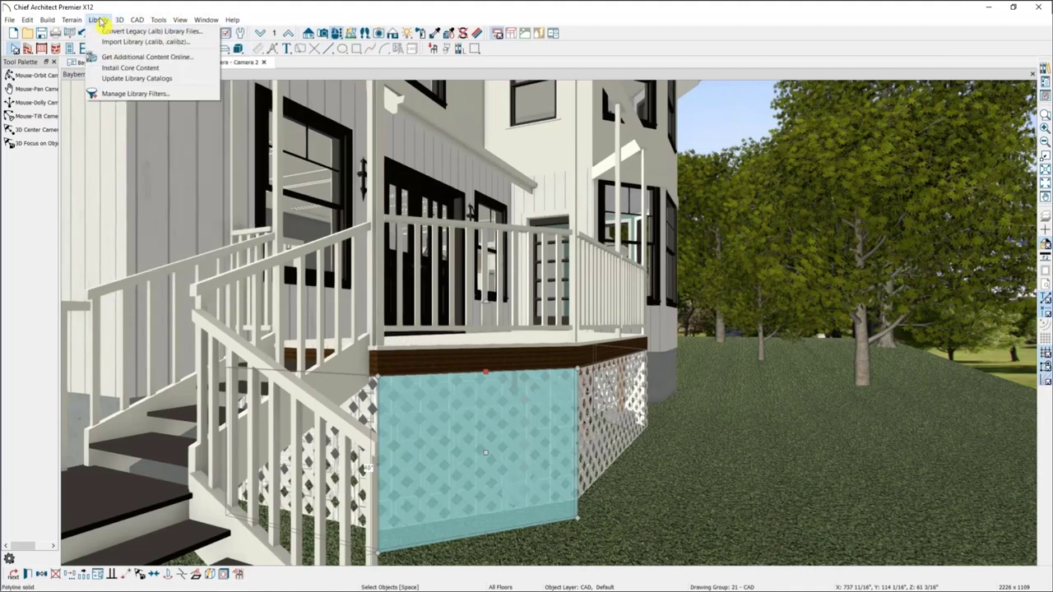
{"action": "mouse_move", "coordinate": [180, 20]}
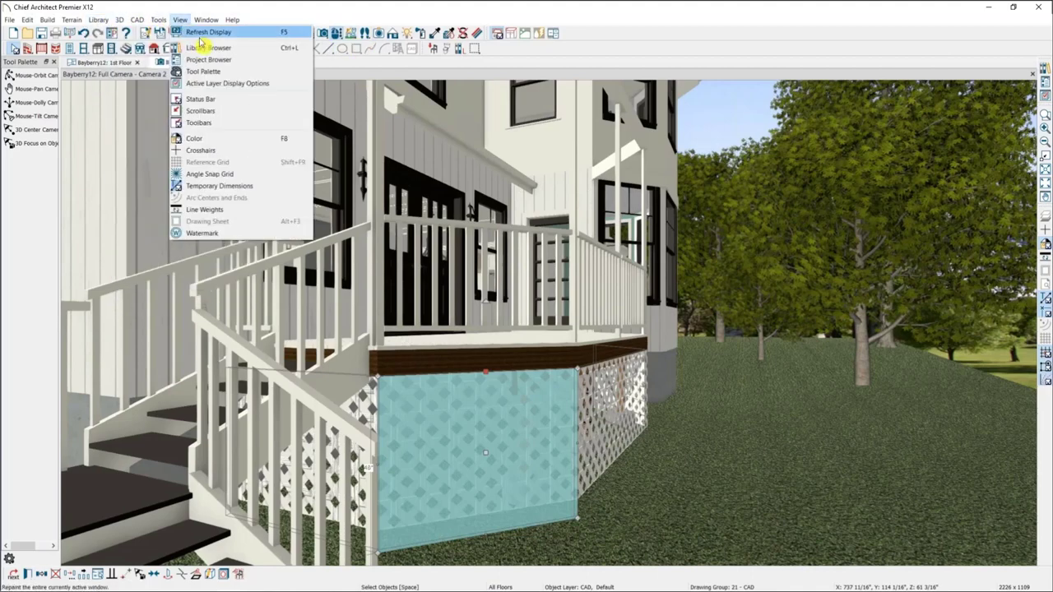
{"action": "left_click", "coordinate": [589, 455]}
{"action": "key", "text": "Escape"}
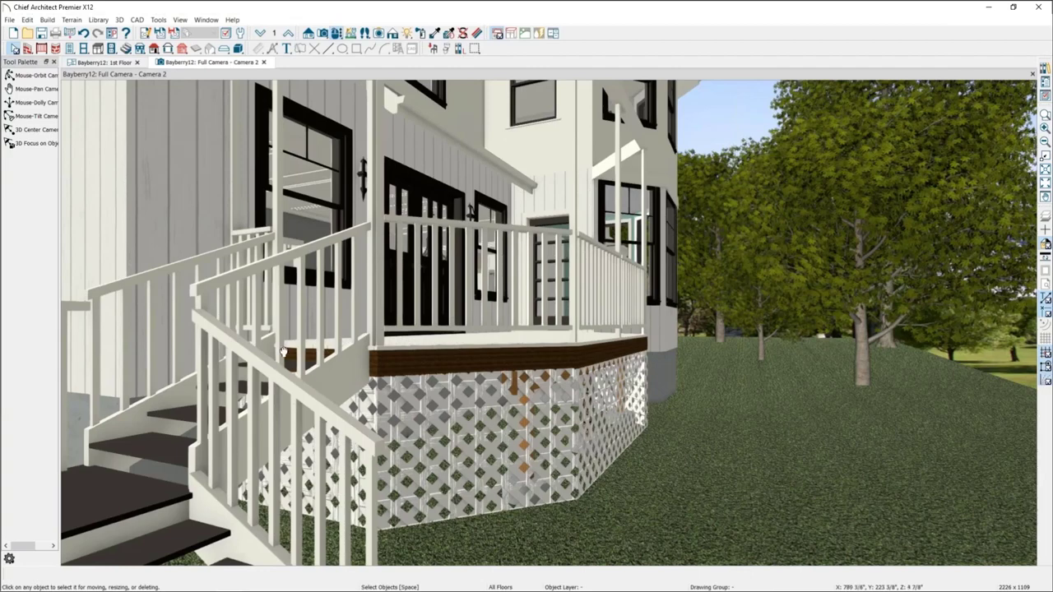
- View the Bayberry12 deck, its stairs and the lattice skirting from the yard in the full camera view
{"action": "middle_click_drag", "start_coordinate": [307, 364], "coordinate": [452, 436]}
{"action": "scroll", "coordinate": [401, 406], "scroll_direction": "down", "scroll_amount": 2}
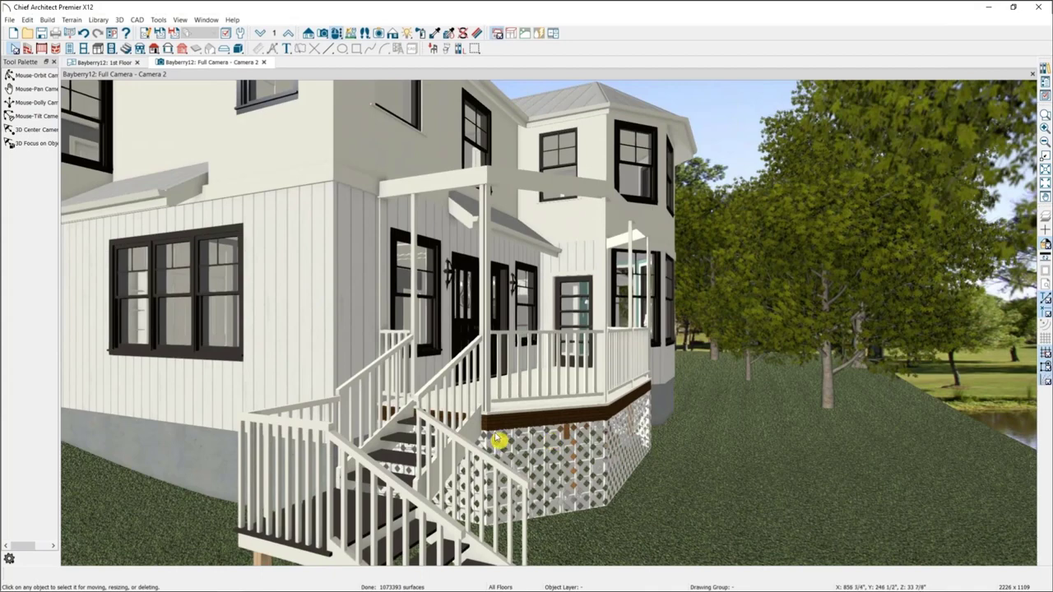
{"action": "left_click_drag", "start_coordinate": [606, 439], "coordinate": [573, 460]}
{"action": "middle_click_drag", "start_coordinate": [570, 457], "coordinate": [570, 457]}
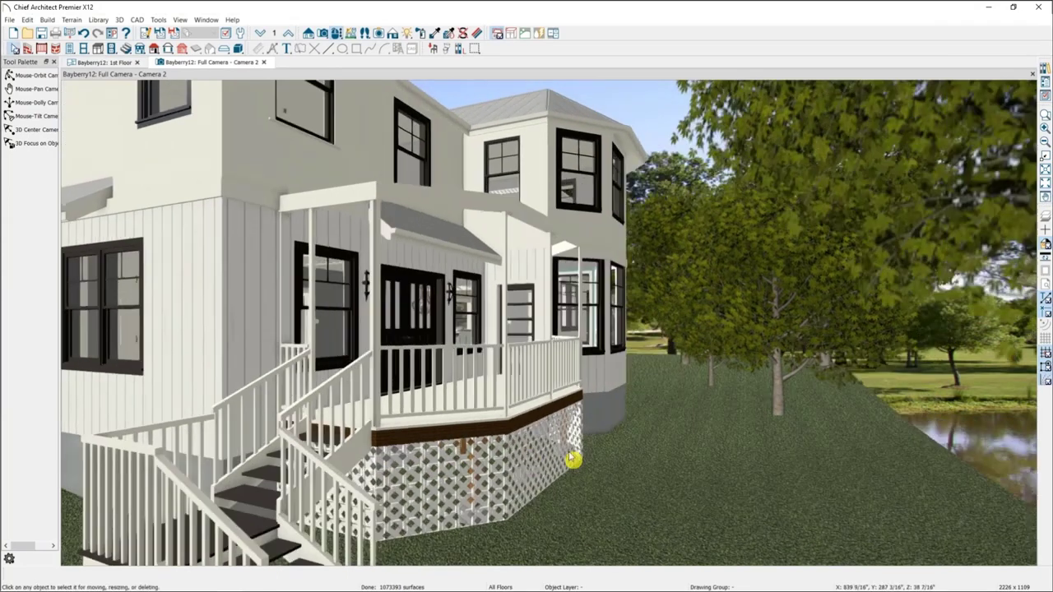
{"action": "scroll", "coordinate": [549, 435], "scroll_direction": "up", "scroll_amount": 2}
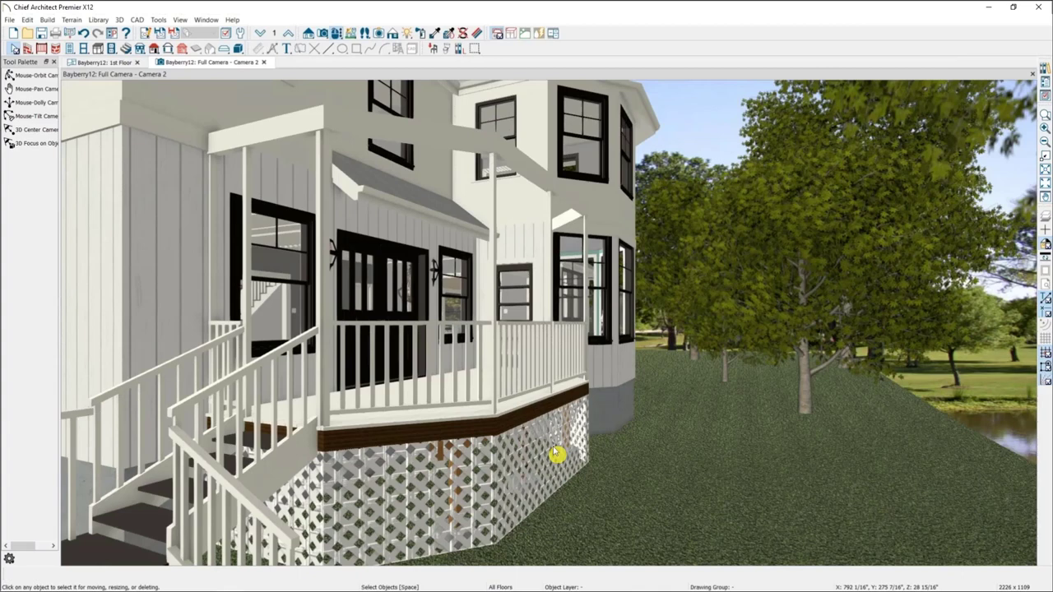
{"action": "left_click", "coordinate": [436, 472]}
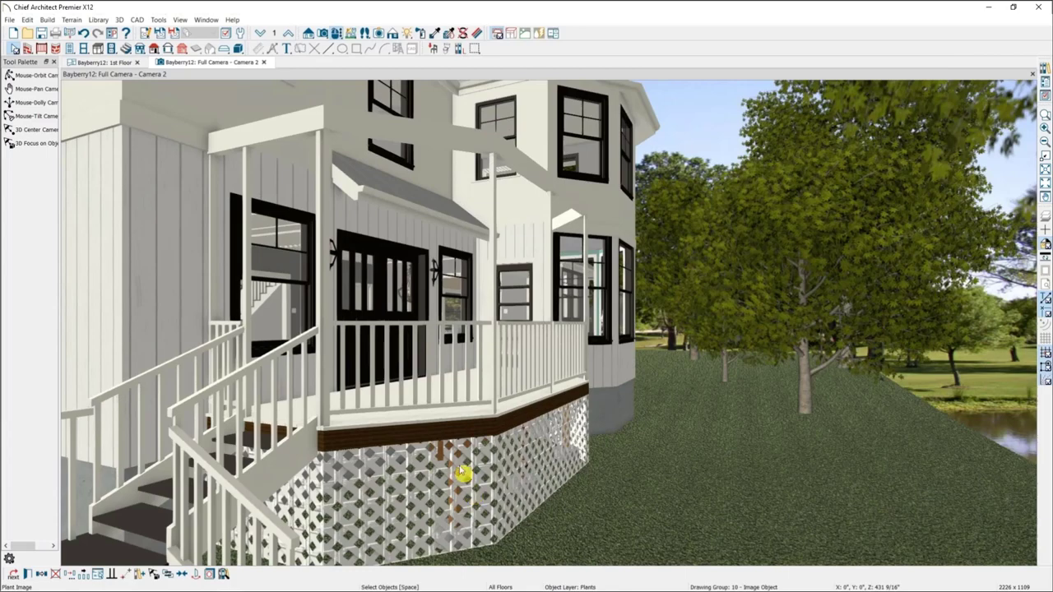
- Orbit the camera beneath the deck to inspect the beam, posts, footings and the inner side of the lattice skirting
{"action": "left_click", "coordinate": [337, 34]}
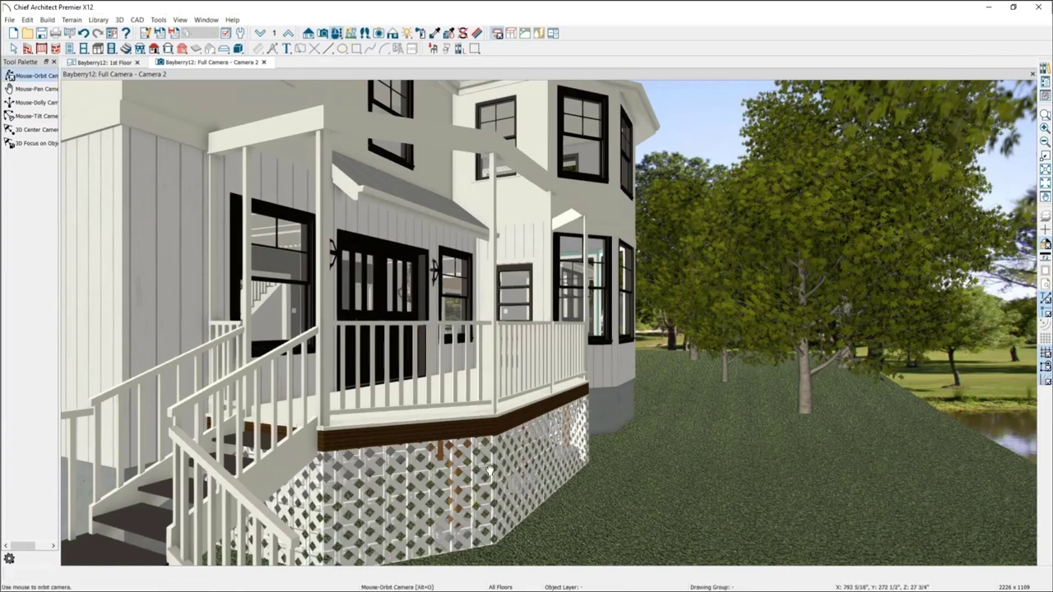
{"action": "scroll", "coordinate": [505, 430], "scroll_direction": "up", "scroll_amount": 5}
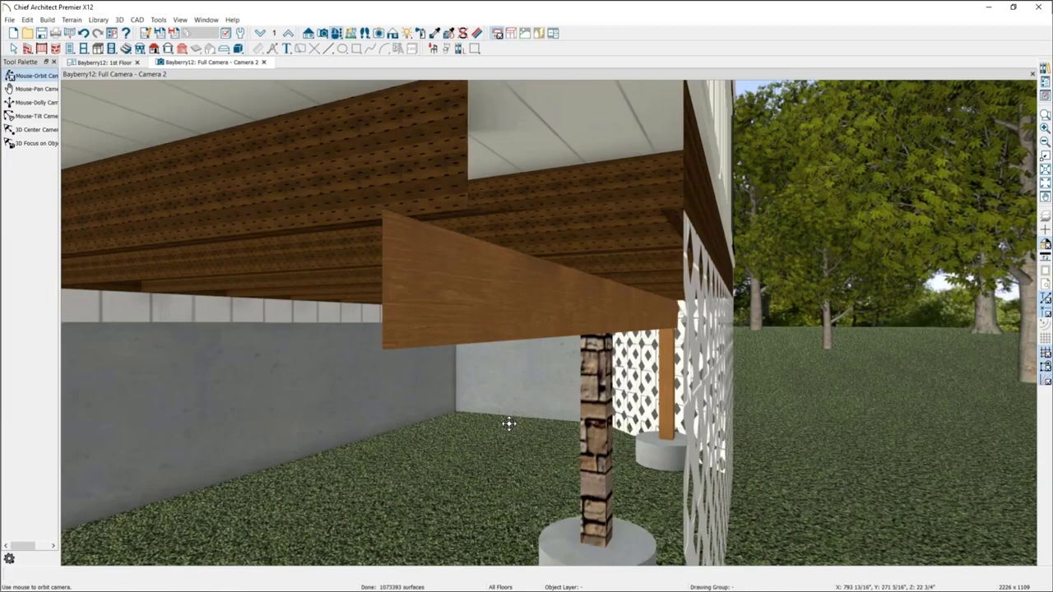
{"action": "left_click_drag", "start_coordinate": [510, 423], "coordinate": [548, 428]}
{"action": "middle_click_drag", "start_coordinate": [548, 427], "coordinate": [445, 416]}
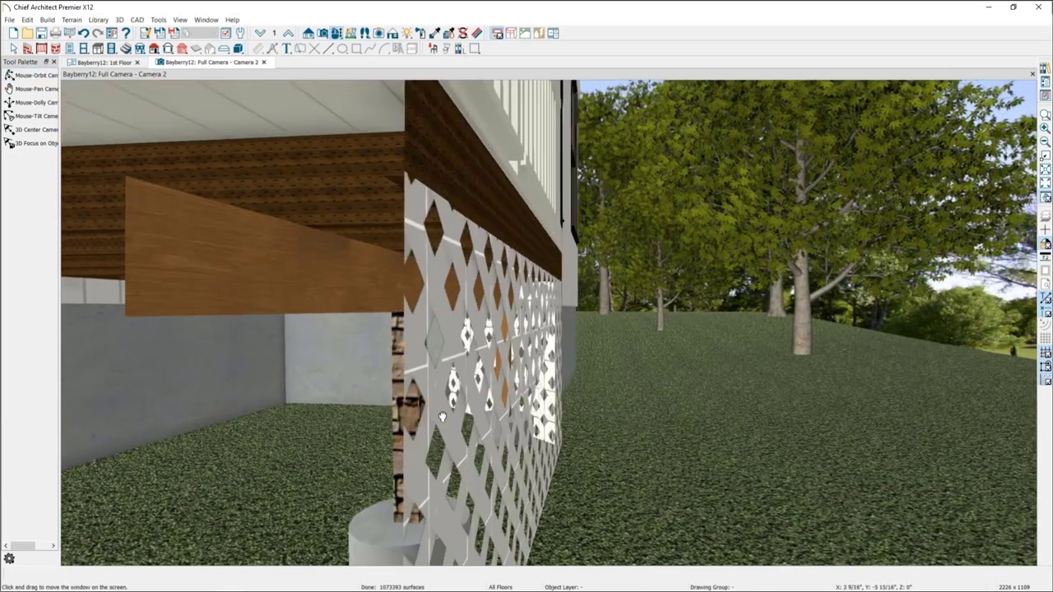
{"action": "scroll", "coordinate": [445, 416], "scroll_direction": "down", "scroll_amount": 2}
{"action": "middle_click_drag", "start_coordinate": [343, 435], "coordinate": [233, 397]}
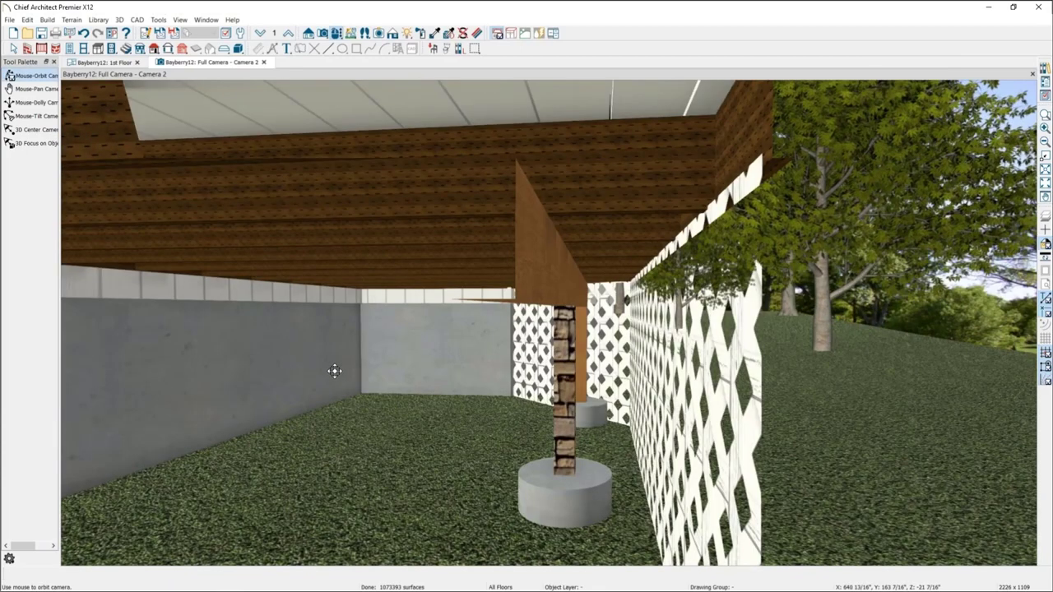
{"action": "middle_click_drag", "start_coordinate": [381, 380], "coordinate": [551, 366]}
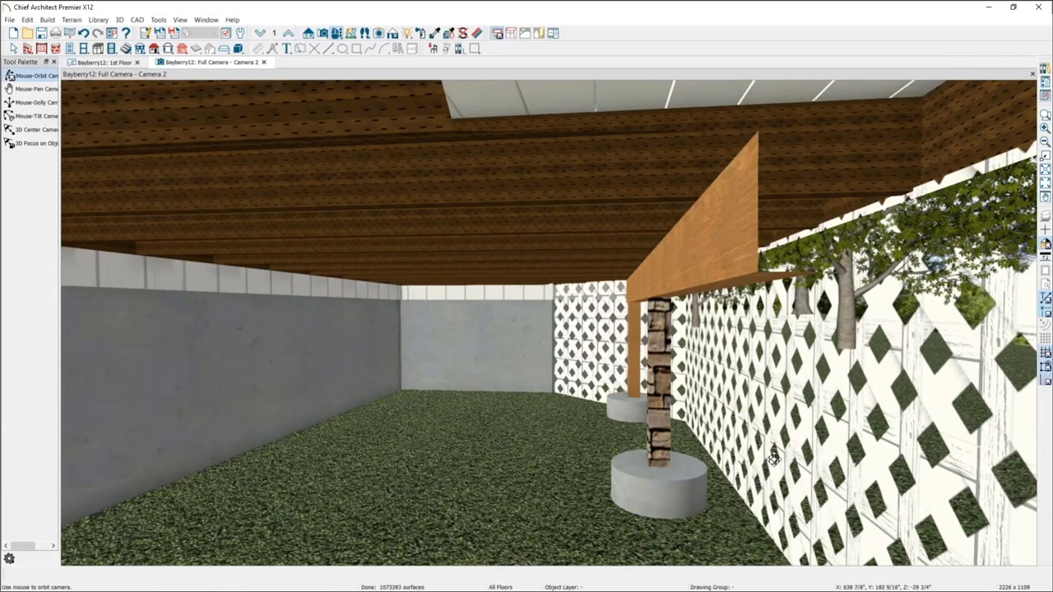
{"action": "middle_click_drag", "start_coordinate": [774, 463], "coordinate": [371, 424]}
{"action": "scroll", "coordinate": [511, 399], "scroll_direction": "down", "scroll_amount": 3}
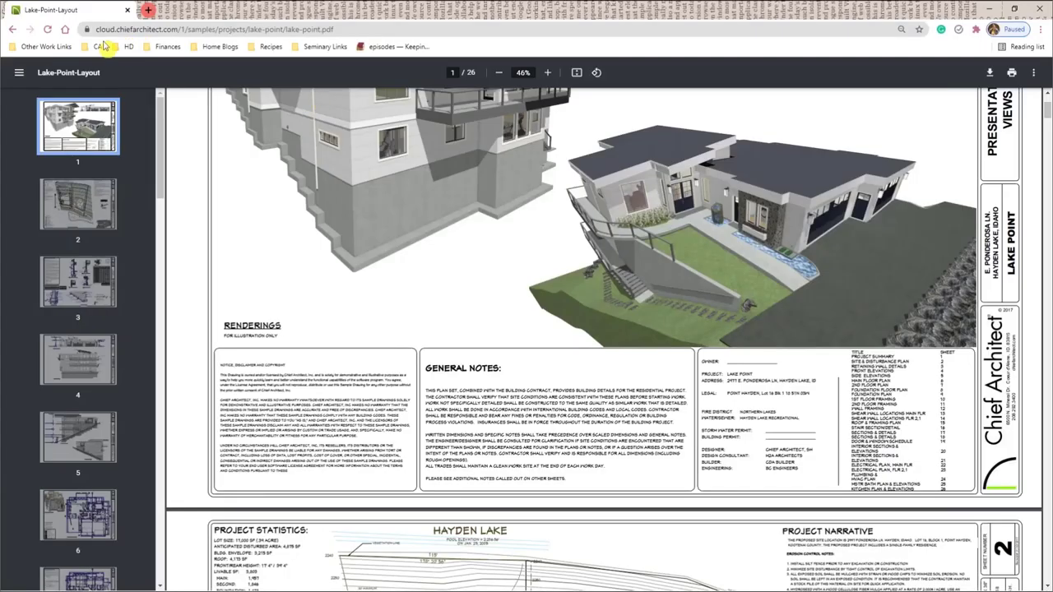
- Switch to Chrome and open the Events, Tradeshows & Training page on the Chief Architect website
{"action": "left_click", "coordinate": [97, 46]}
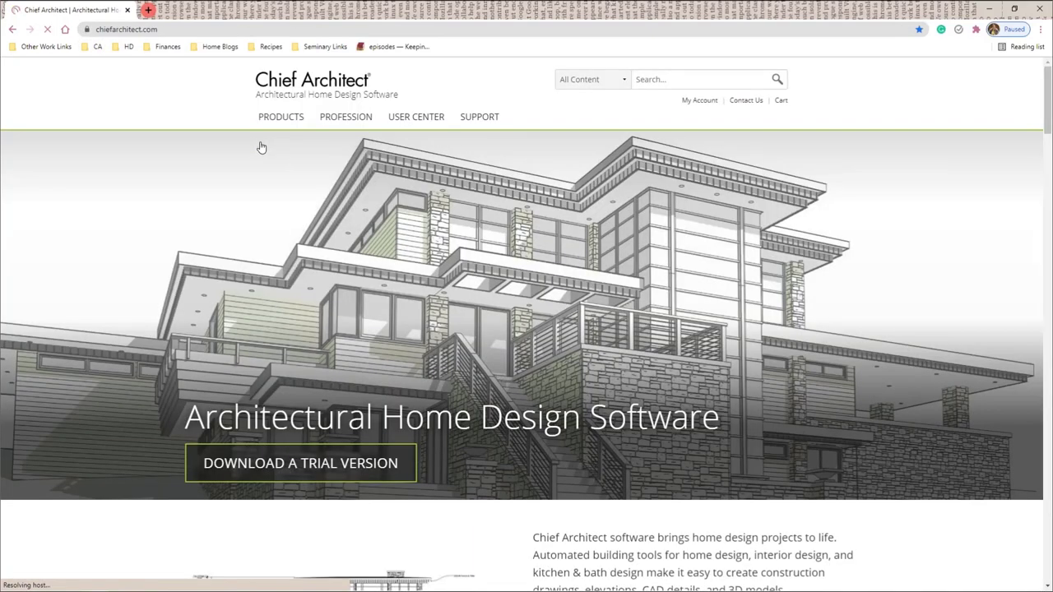
{"action": "mouse_move", "coordinate": [417, 119]}
{"action": "left_click", "coordinate": [464, 250]}
- Review the on-demand training, the stair webinars, Chief Boot Camp and the virtual training classes on the events page
{"action": "scroll", "coordinate": [411, 258], "scroll_direction": "down", "scroll_amount": 7}
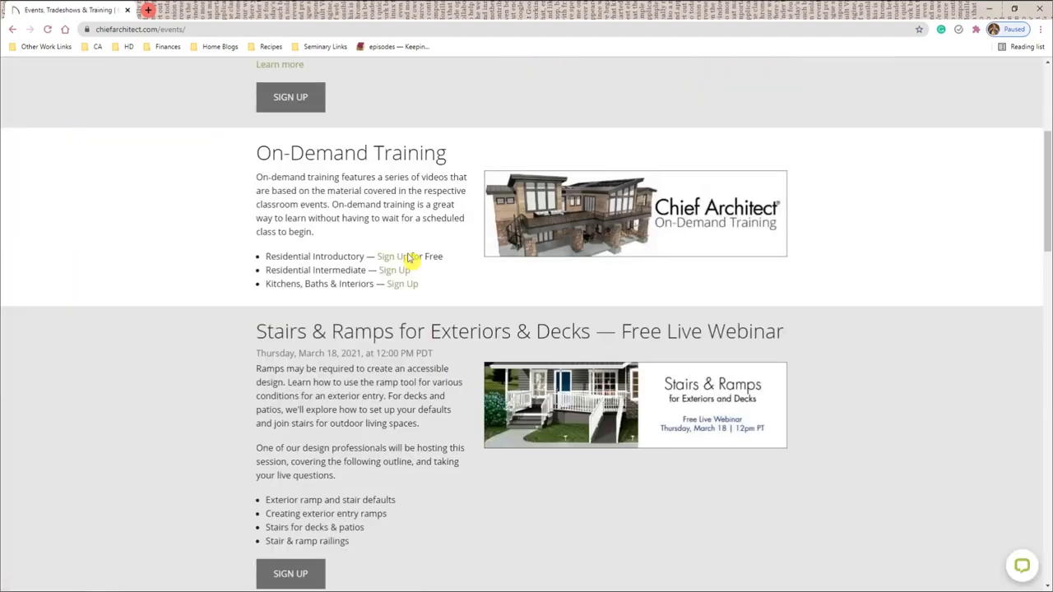
{"action": "scroll", "coordinate": [410, 258], "scroll_direction": "down", "scroll_amount": 4}
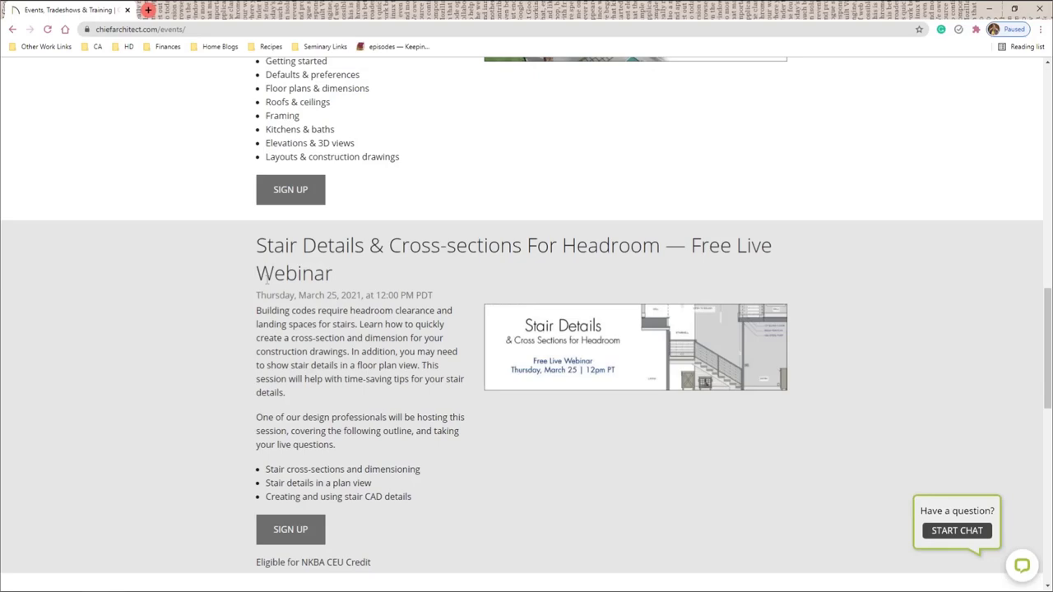
{"action": "scroll", "coordinate": [411, 313], "scroll_direction": "down", "scroll_amount": 2}
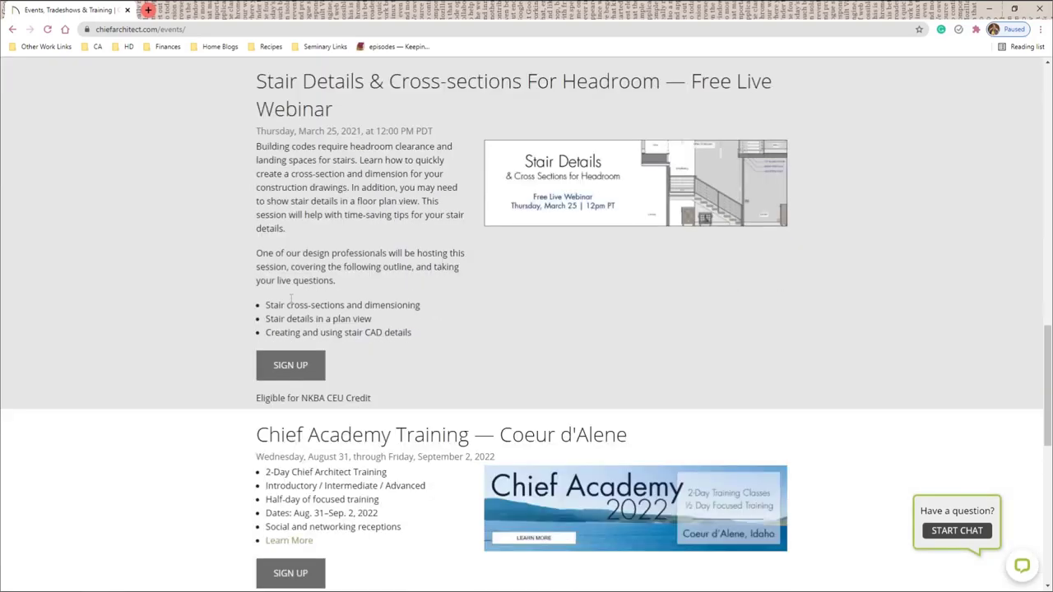
{"action": "scroll", "coordinate": [411, 313], "scroll_direction": "up", "scroll_amount": 1}
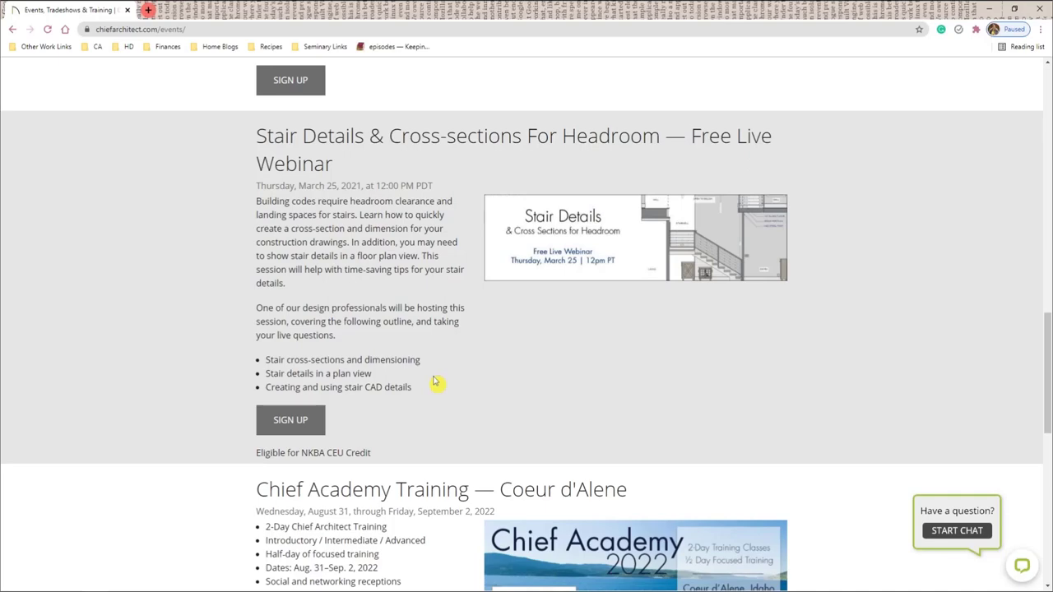
{"action": "scroll", "coordinate": [436, 381], "scroll_direction": "up", "scroll_amount": 8}
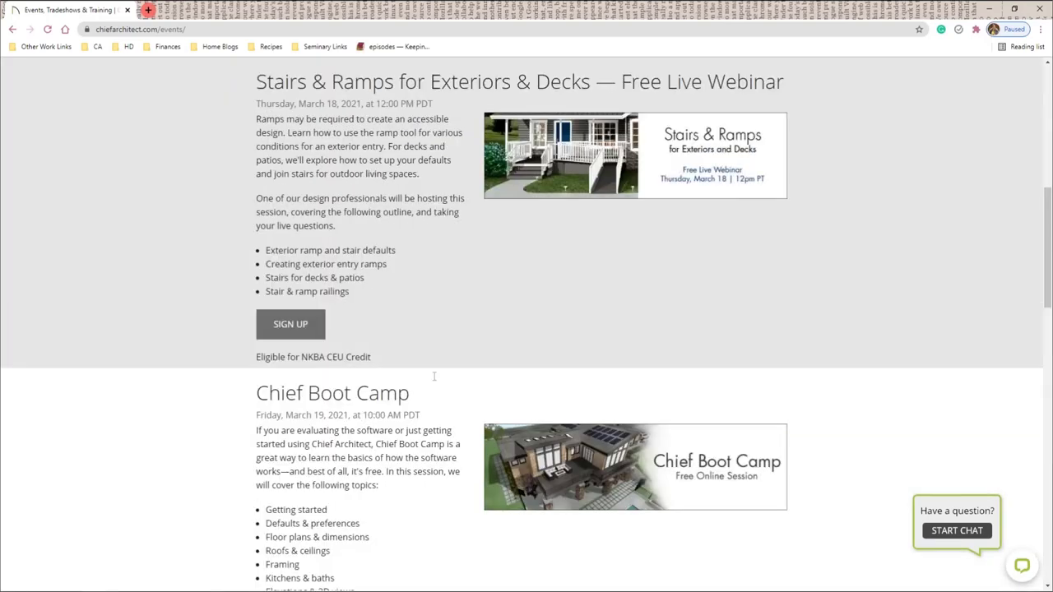
{"action": "scroll", "coordinate": [436, 380], "scroll_direction": "up", "scroll_amount": 3}
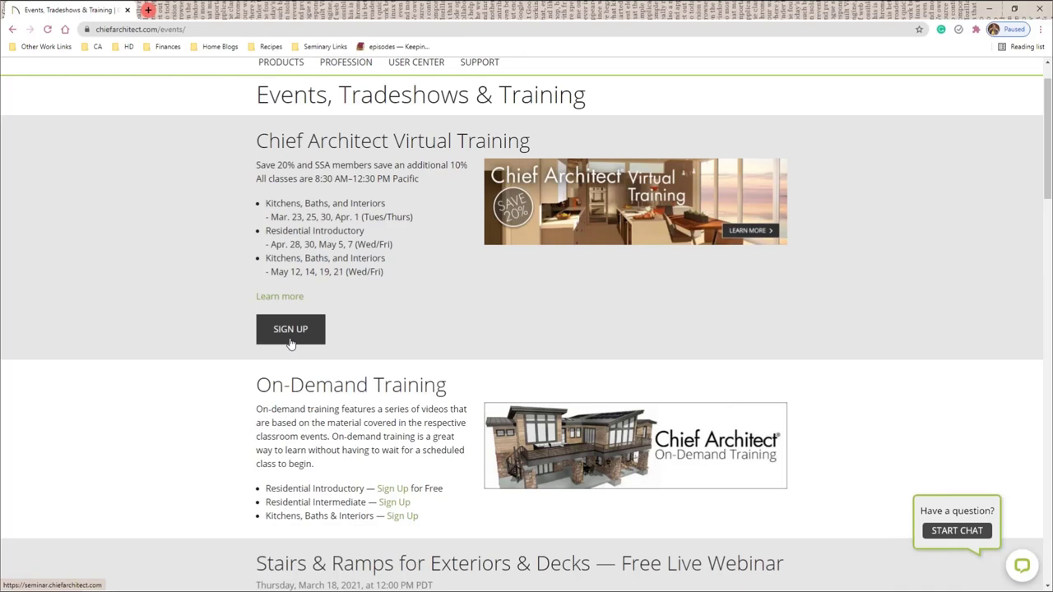
{"action": "scroll", "coordinate": [370, 343], "scroll_direction": "up", "scroll_amount": 1}
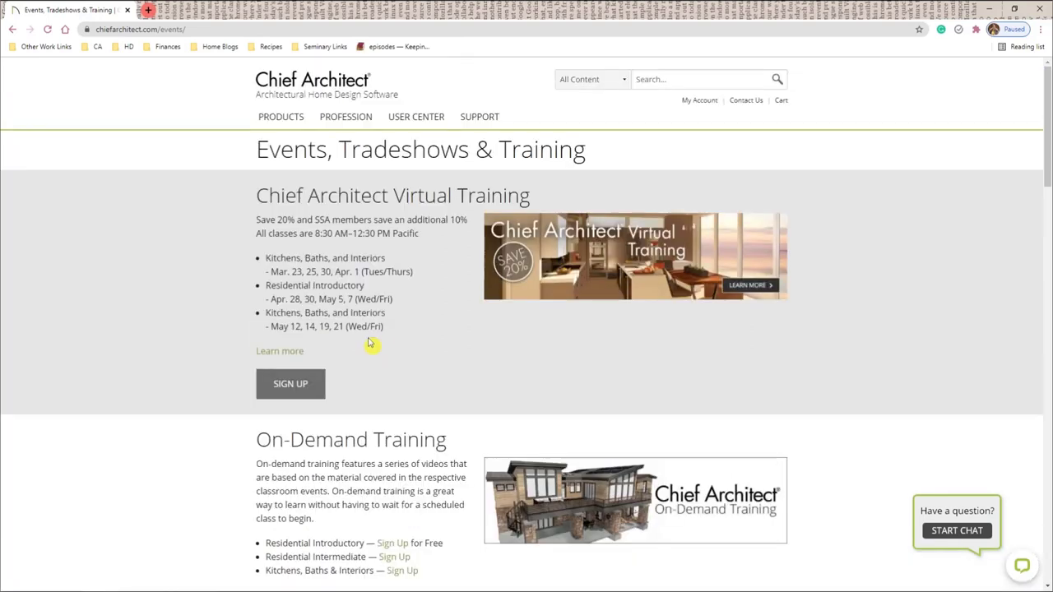